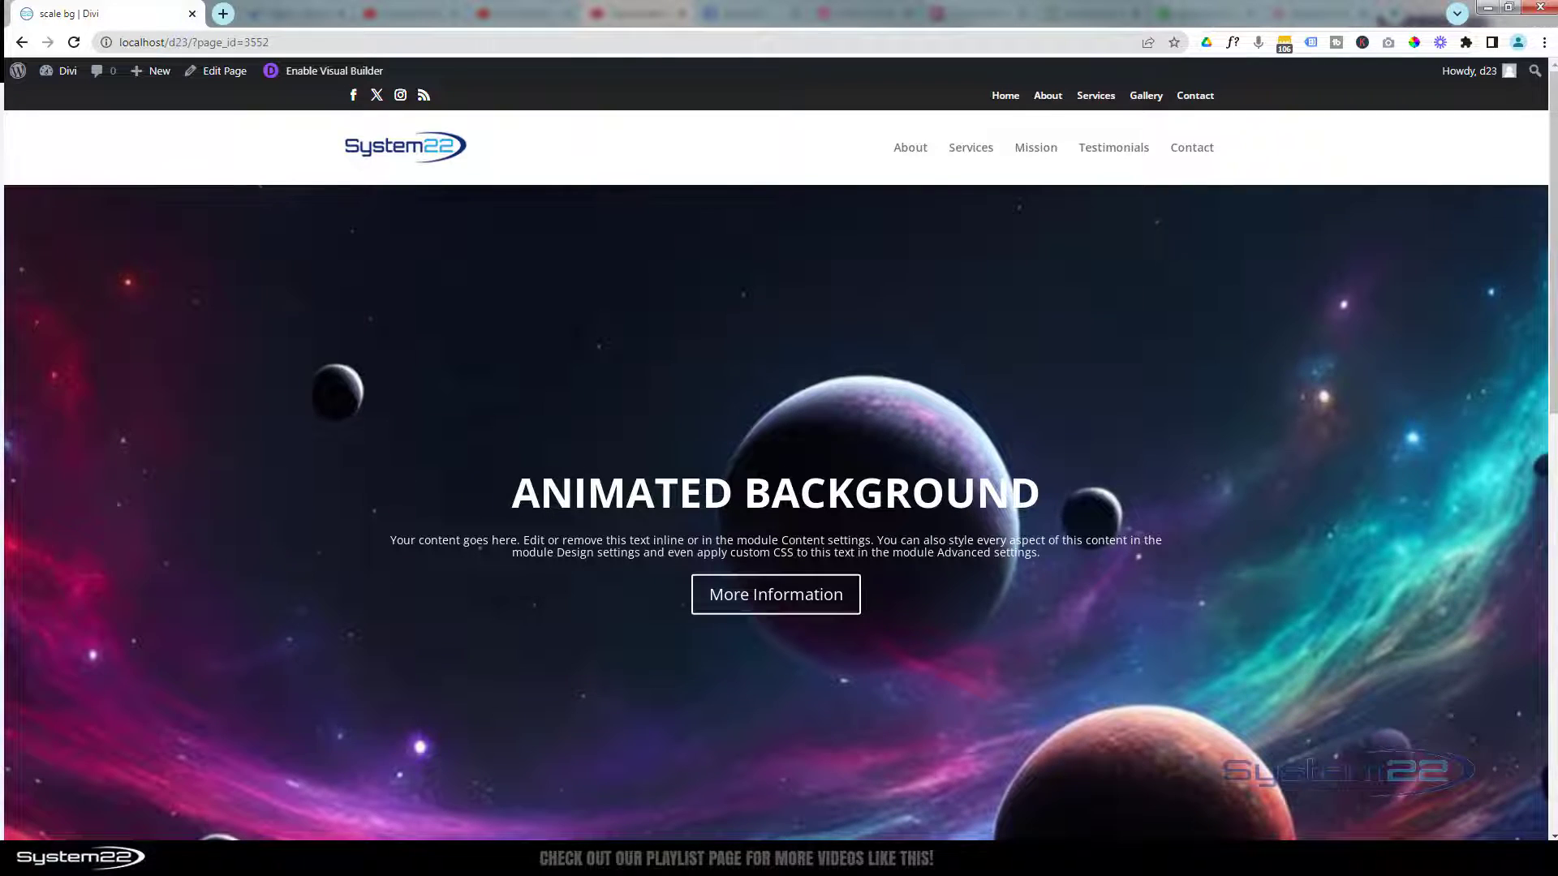
Step: Open the page in the Visual Builder and add a new section with a single-column row below the Animated Background section
{"action": "left_click", "coordinate": [316, 75]}
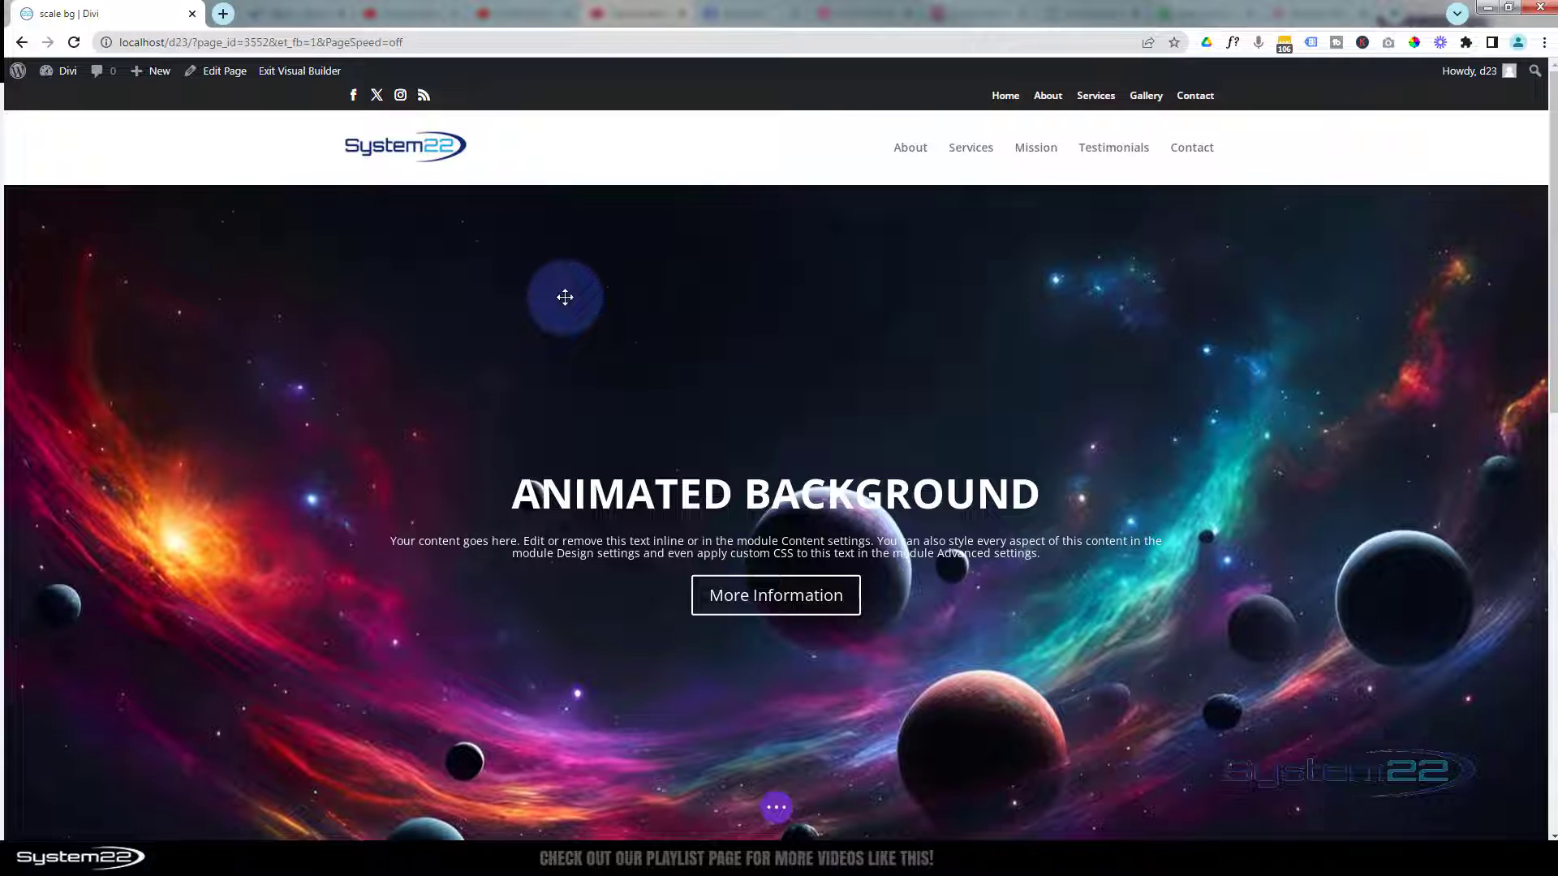
{"action": "scroll", "coordinate": [565, 296], "scroll_direction": "down", "scroll_amount": 3}
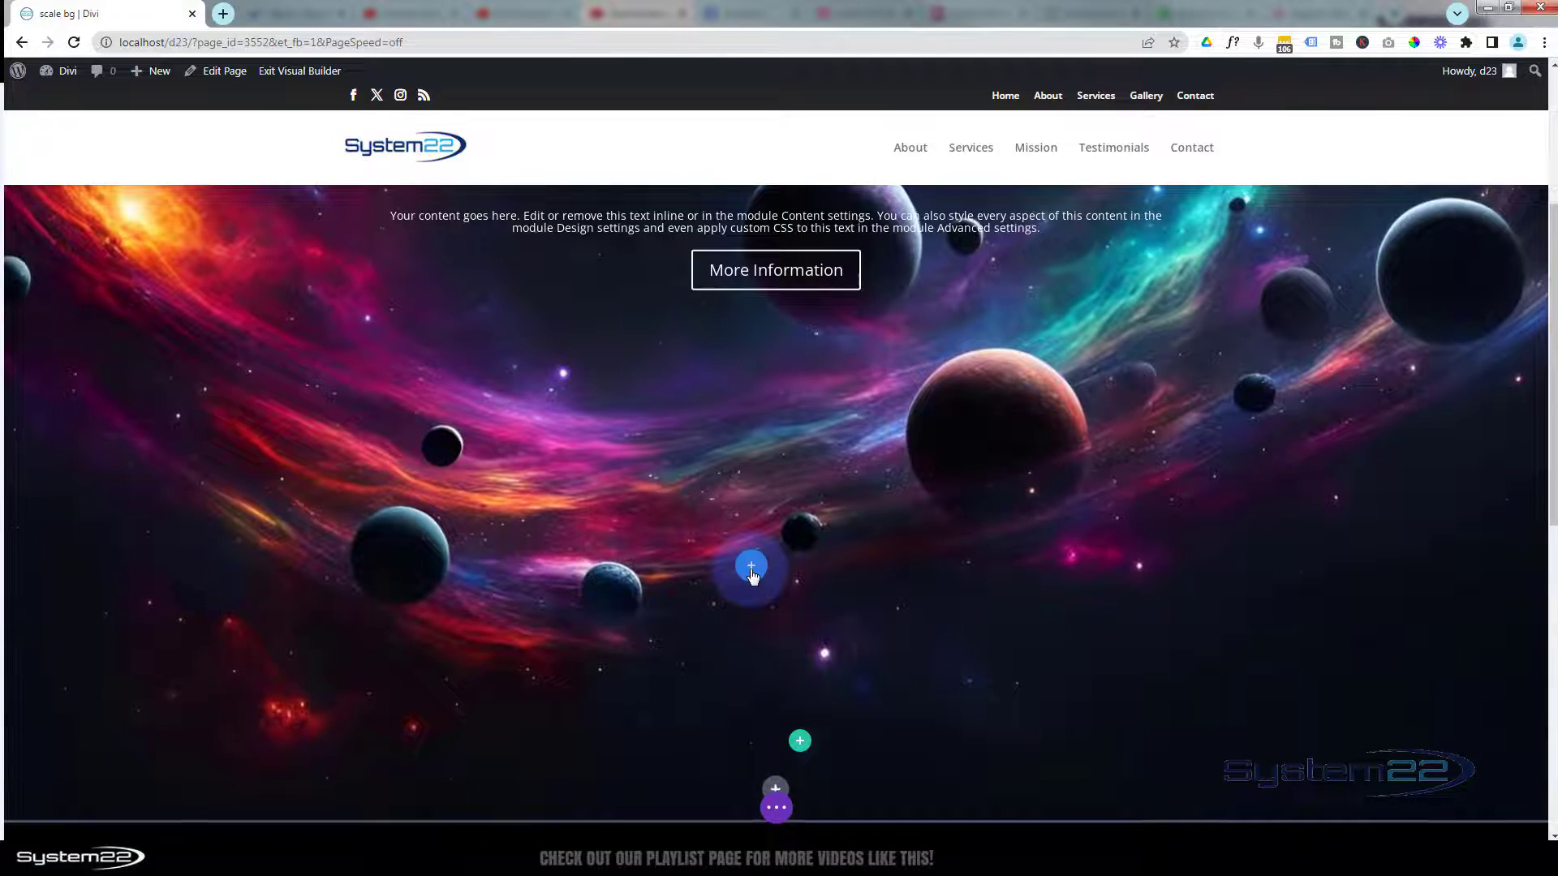
{"action": "left_click", "coordinate": [752, 568]}
{"action": "left_click", "coordinate": [658, 514]}
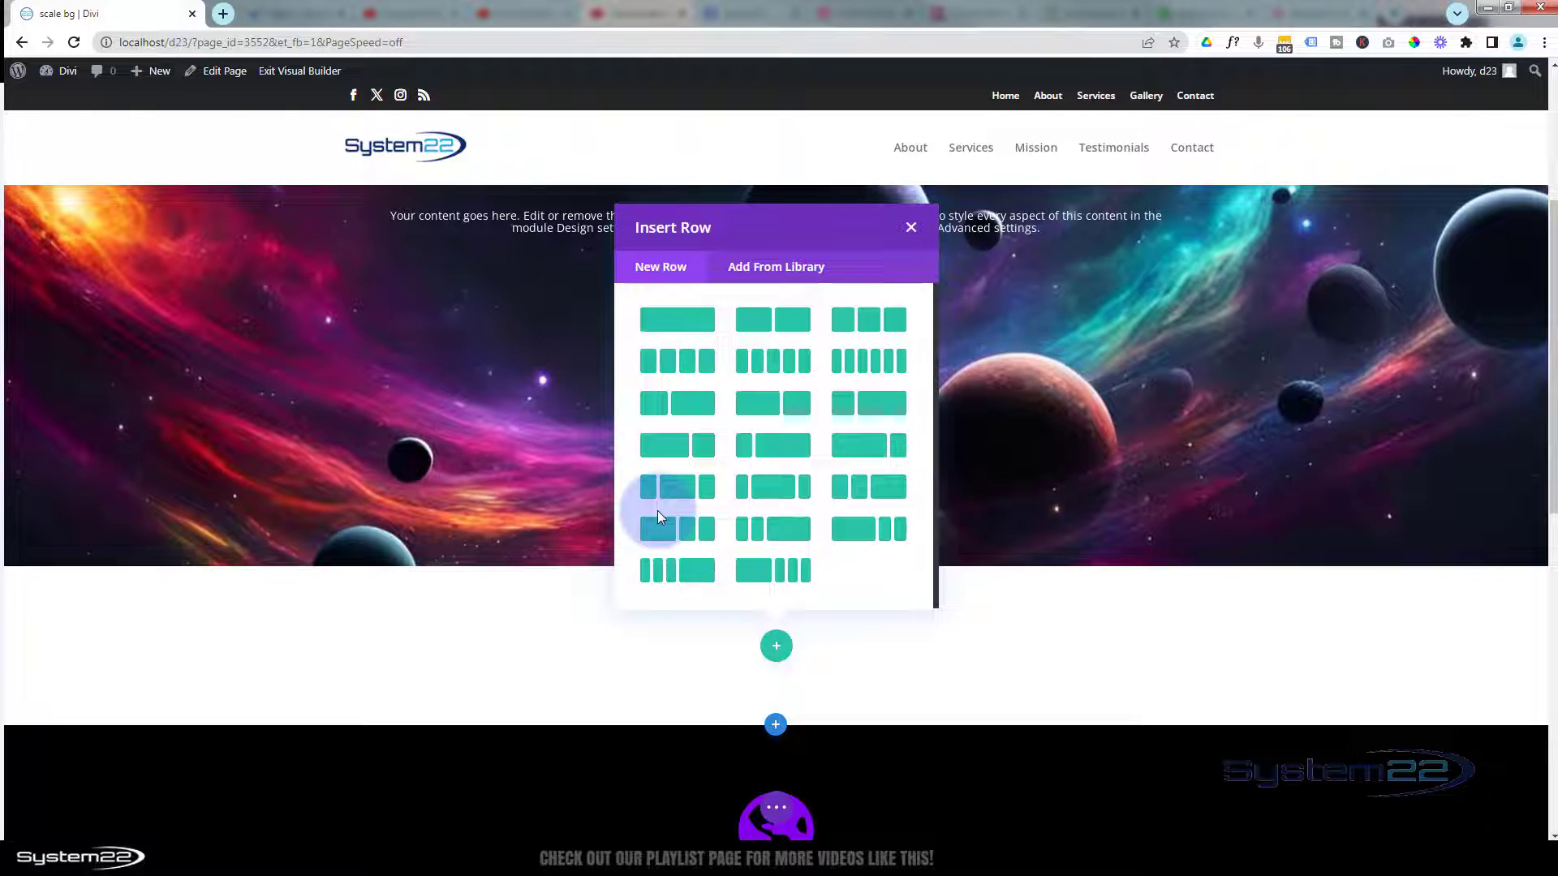
{"action": "left_click", "coordinate": [677, 325]}
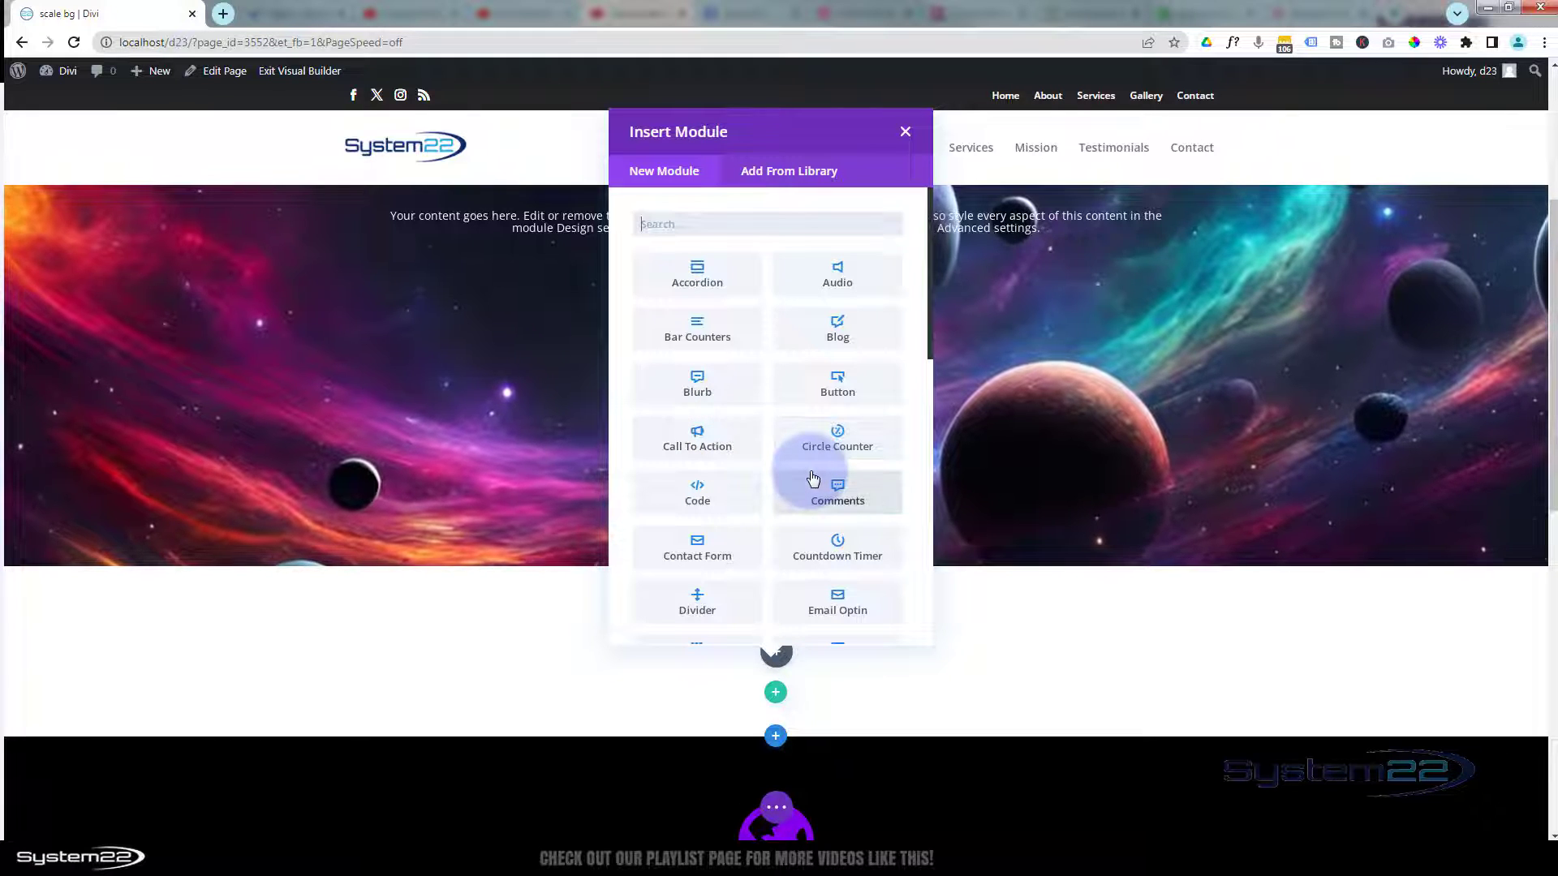
Step: Add an Image module with its placeholder to the new row and delete the original Animated Background section
{"action": "scroll", "coordinate": [810, 471], "scroll_direction": "down", "scroll_amount": 4}
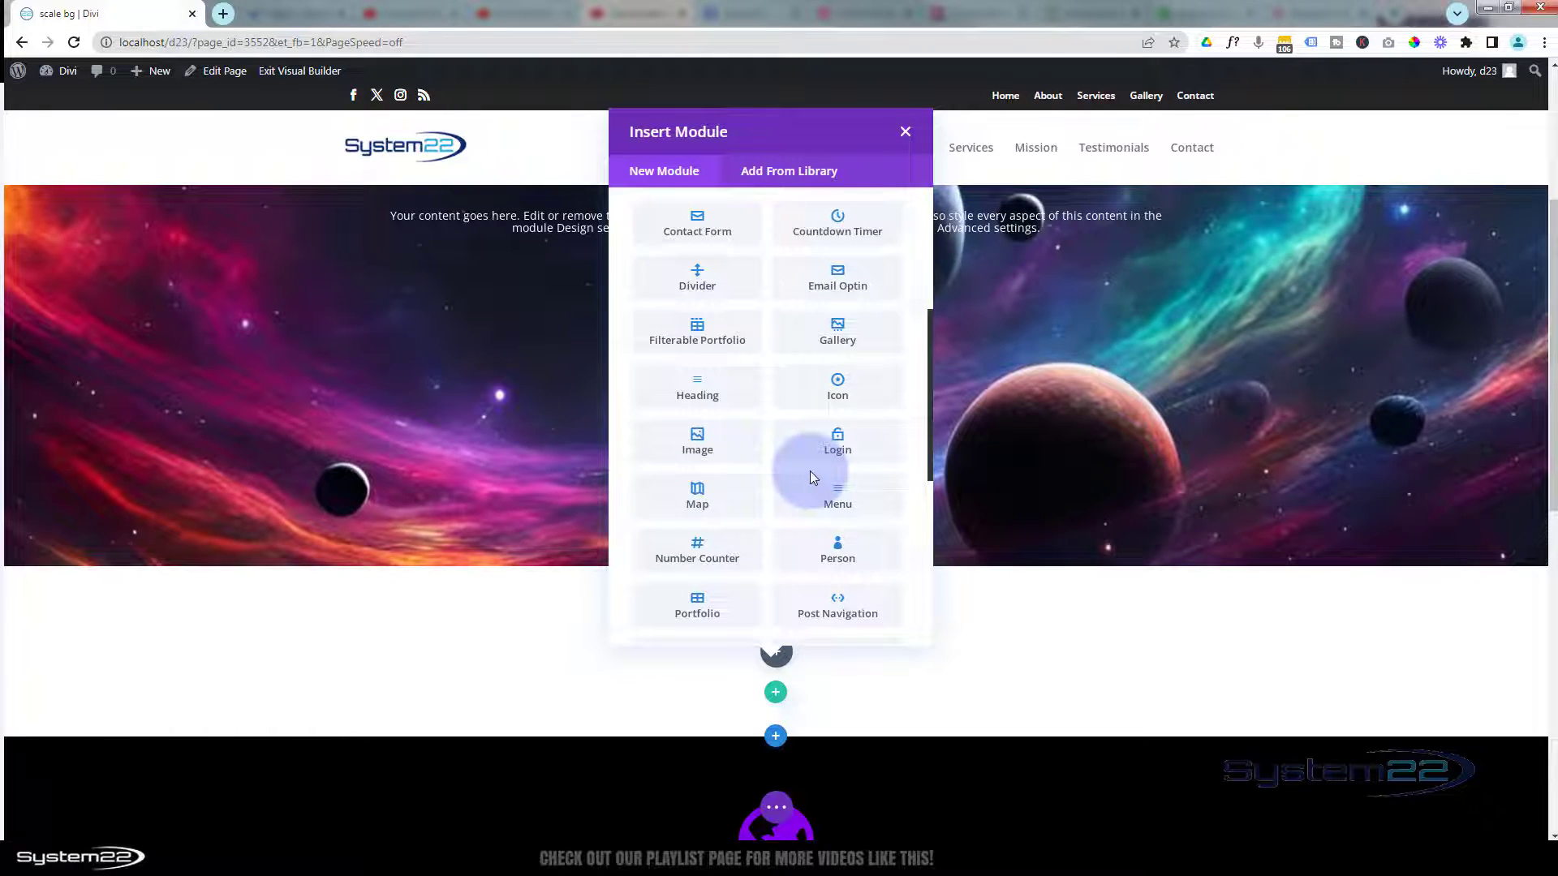
{"action": "left_click", "coordinate": [714, 449]}
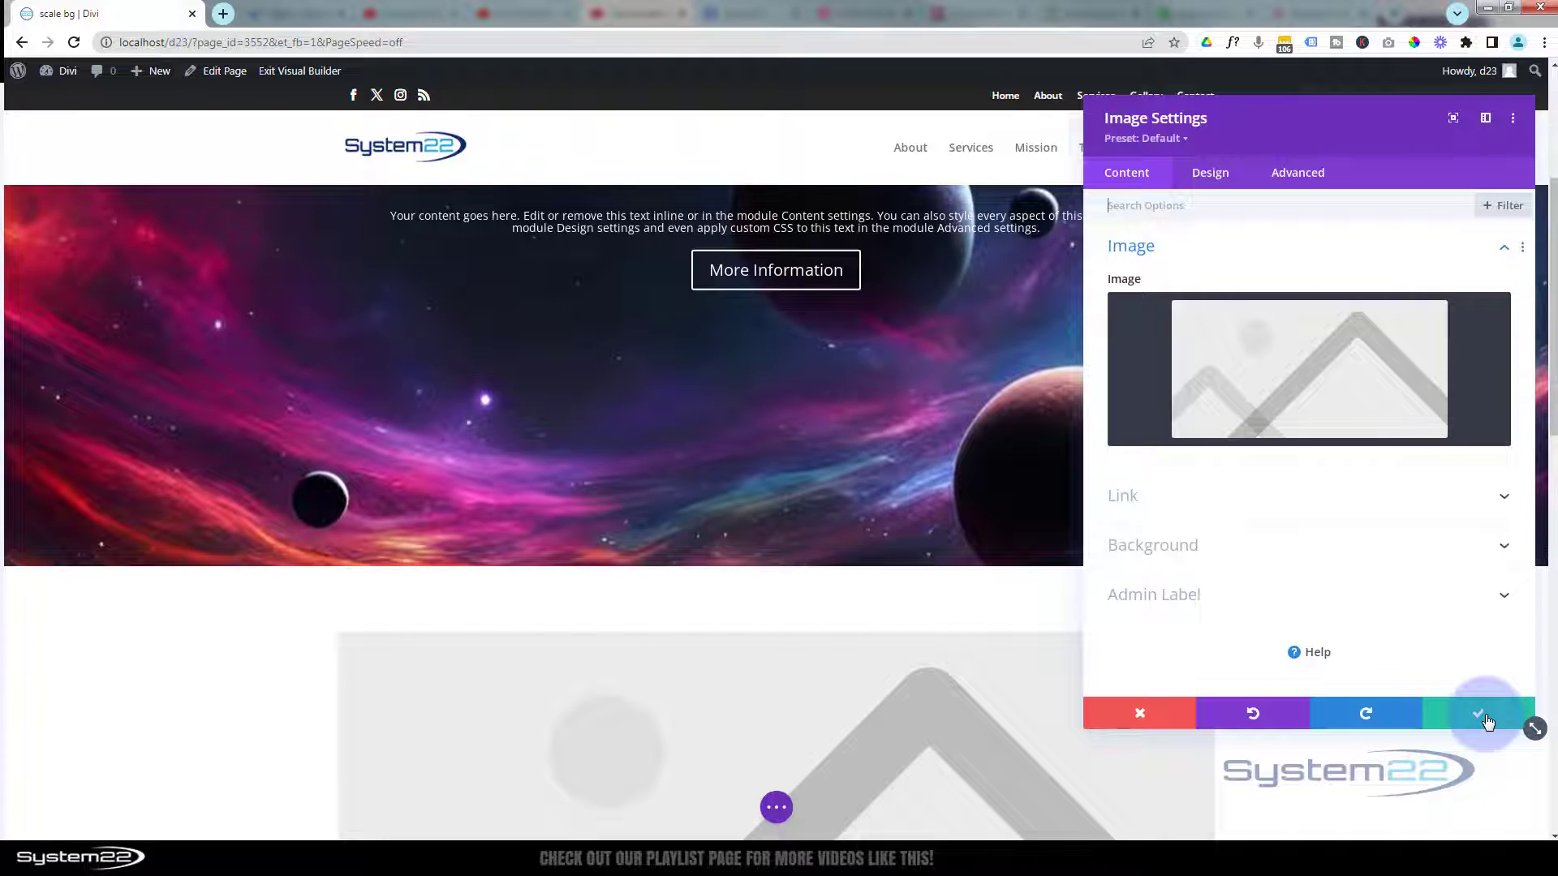
{"action": "left_click", "coordinate": [1487, 721]}
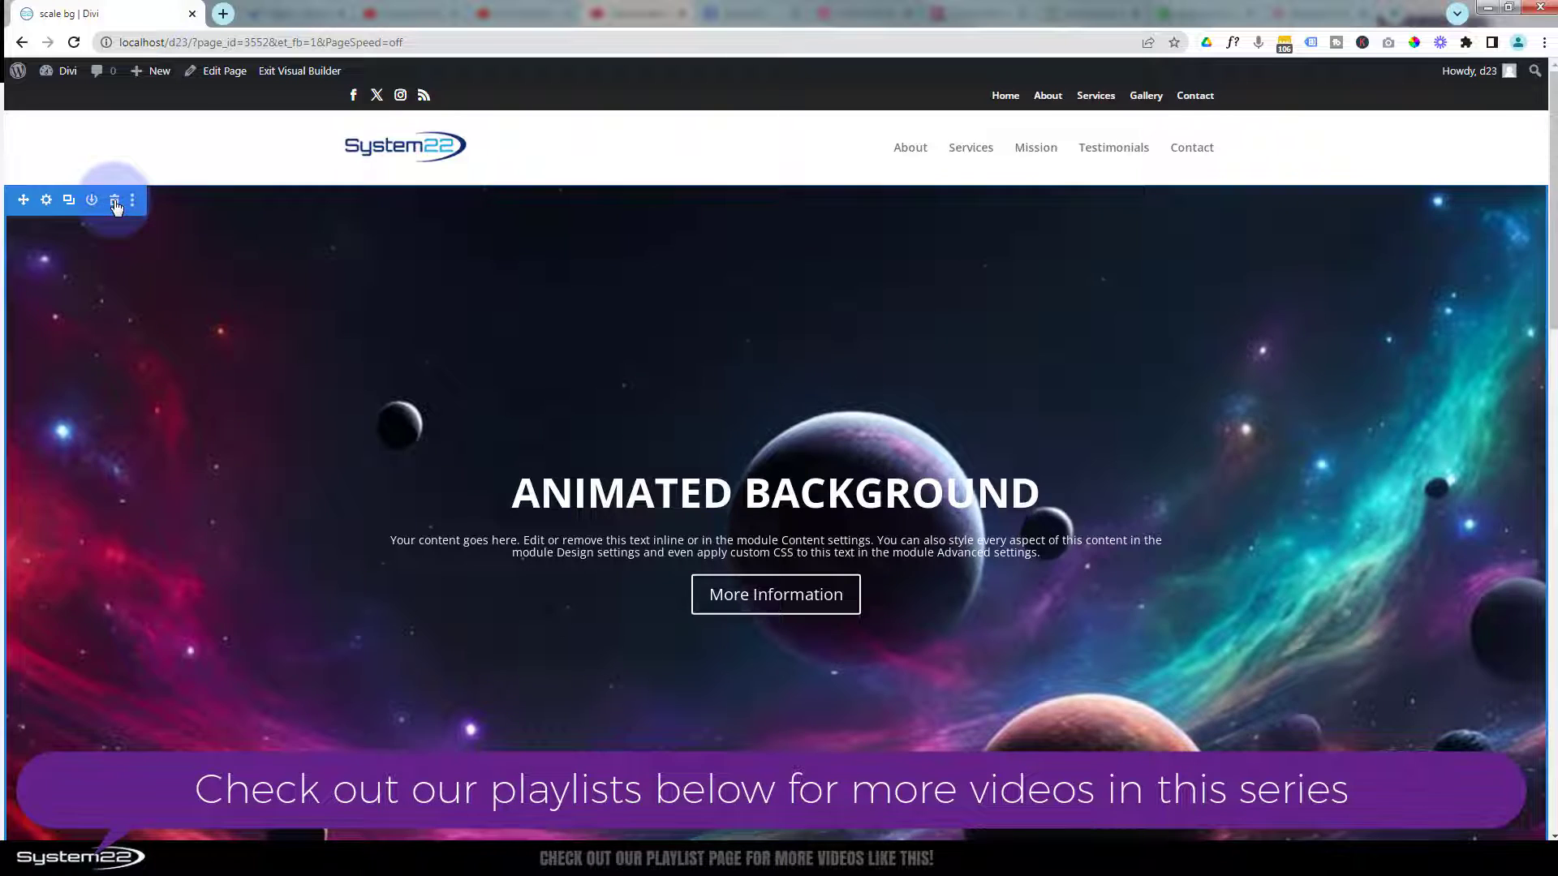
{"action": "left_click", "coordinate": [115, 200]}
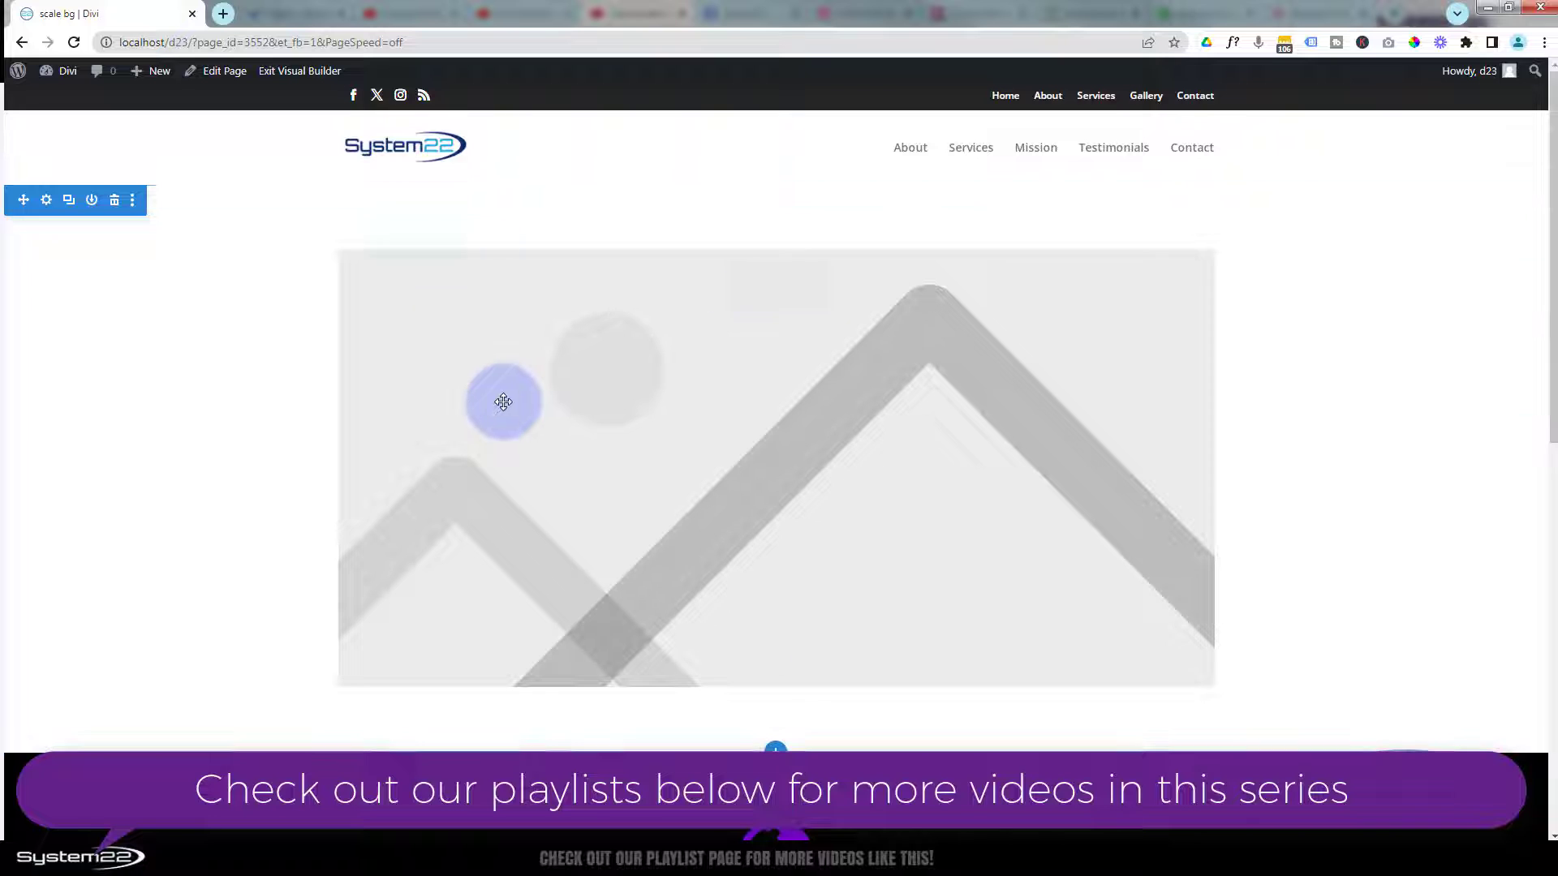
Step: Replace the Image module's placeholder with the first planets-and-nebula picture in the media library
{"action": "mouse_move", "coordinate": [503, 400]}
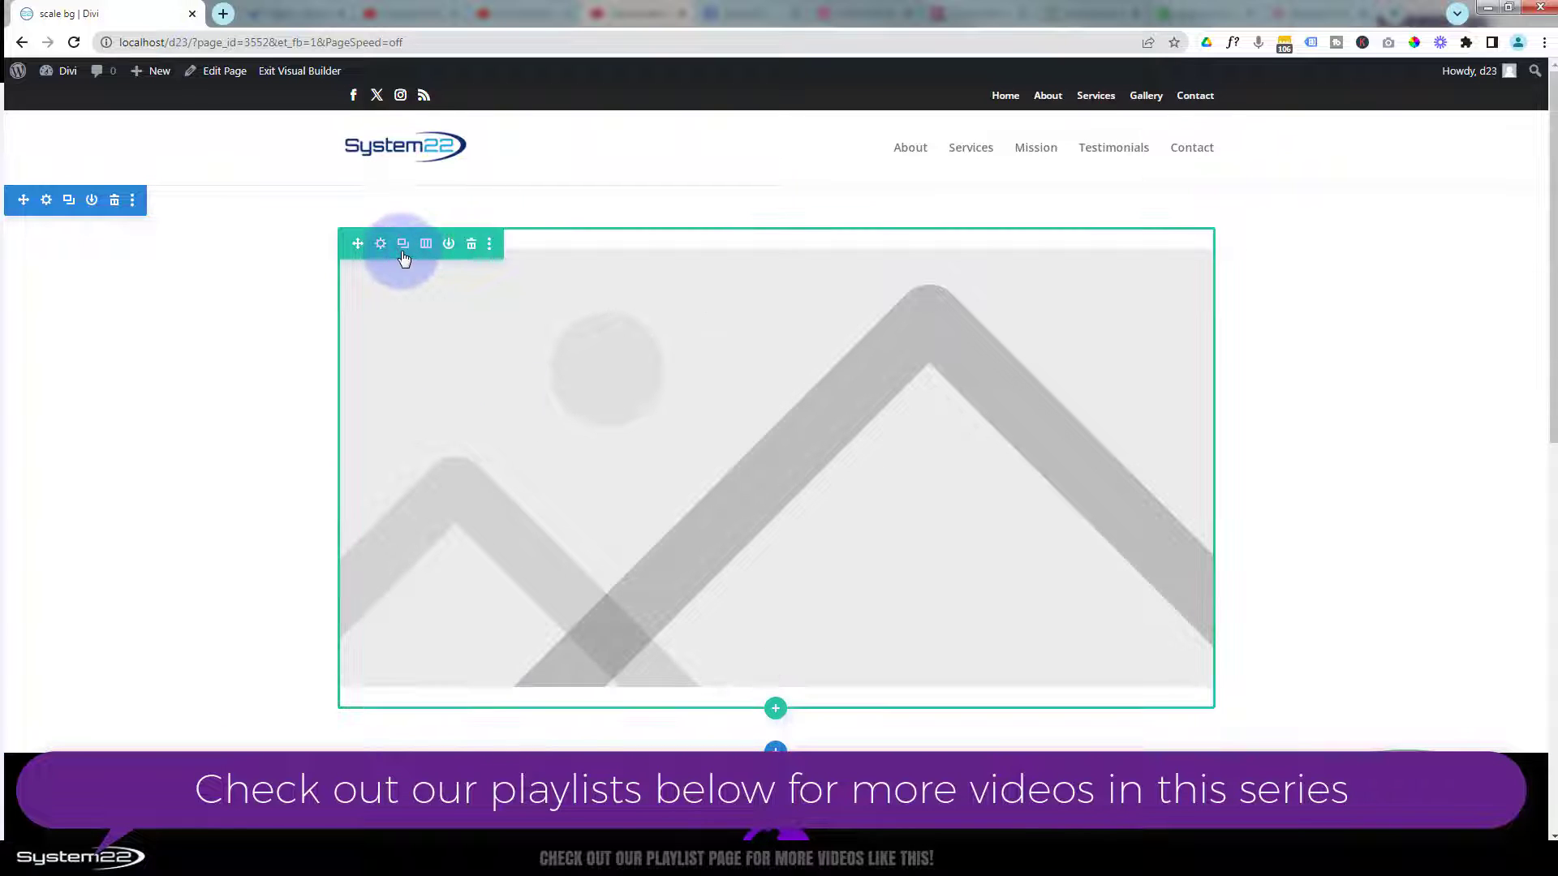
{"action": "mouse_move", "coordinate": [441, 334]}
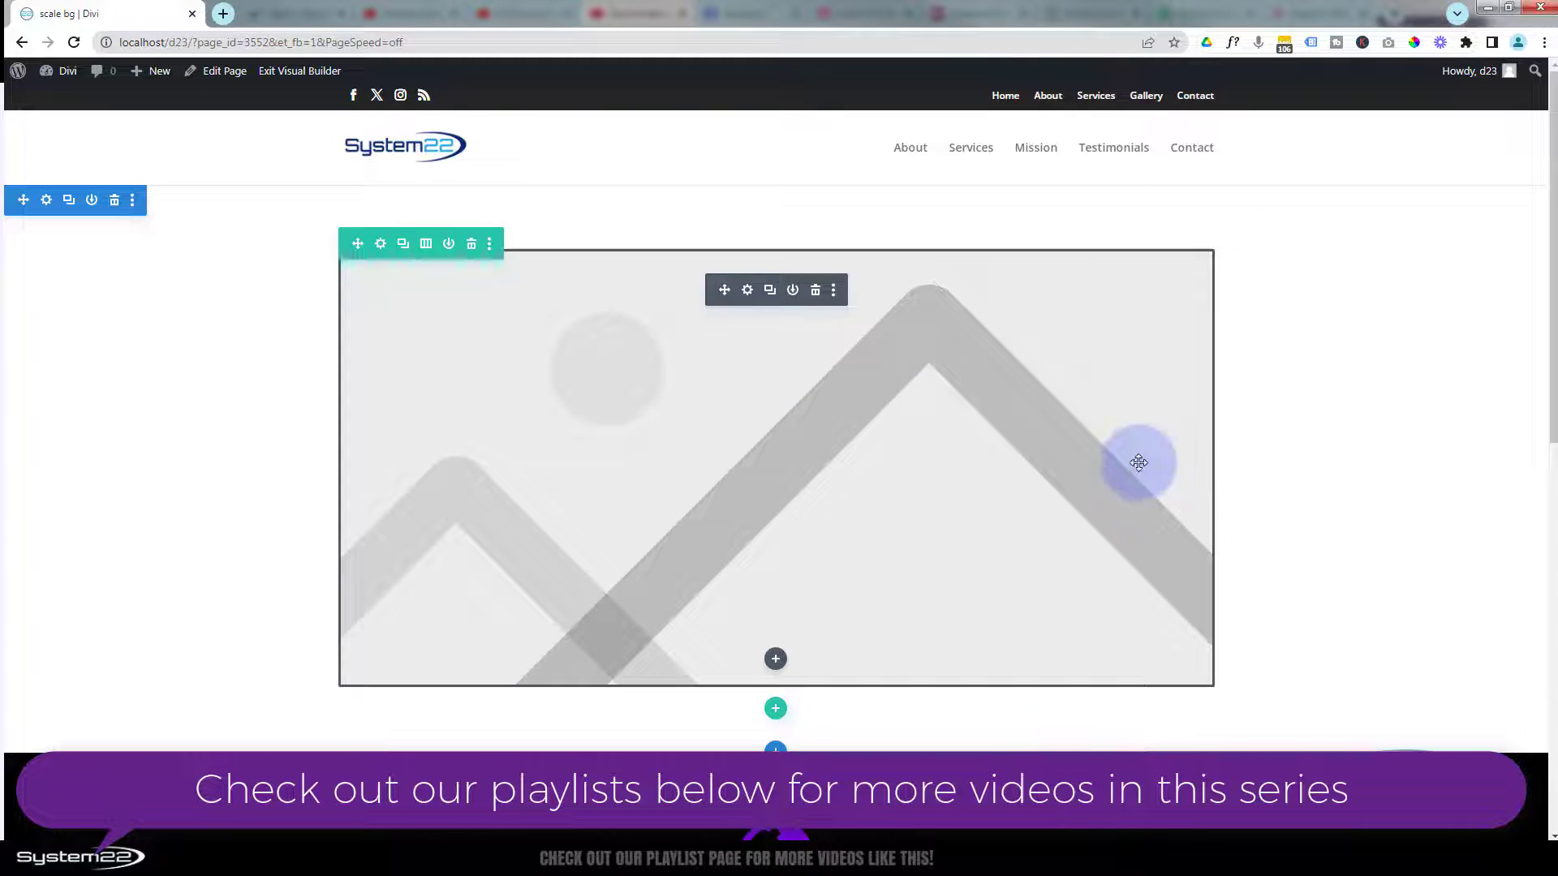
{"action": "left_click", "coordinate": [748, 296]}
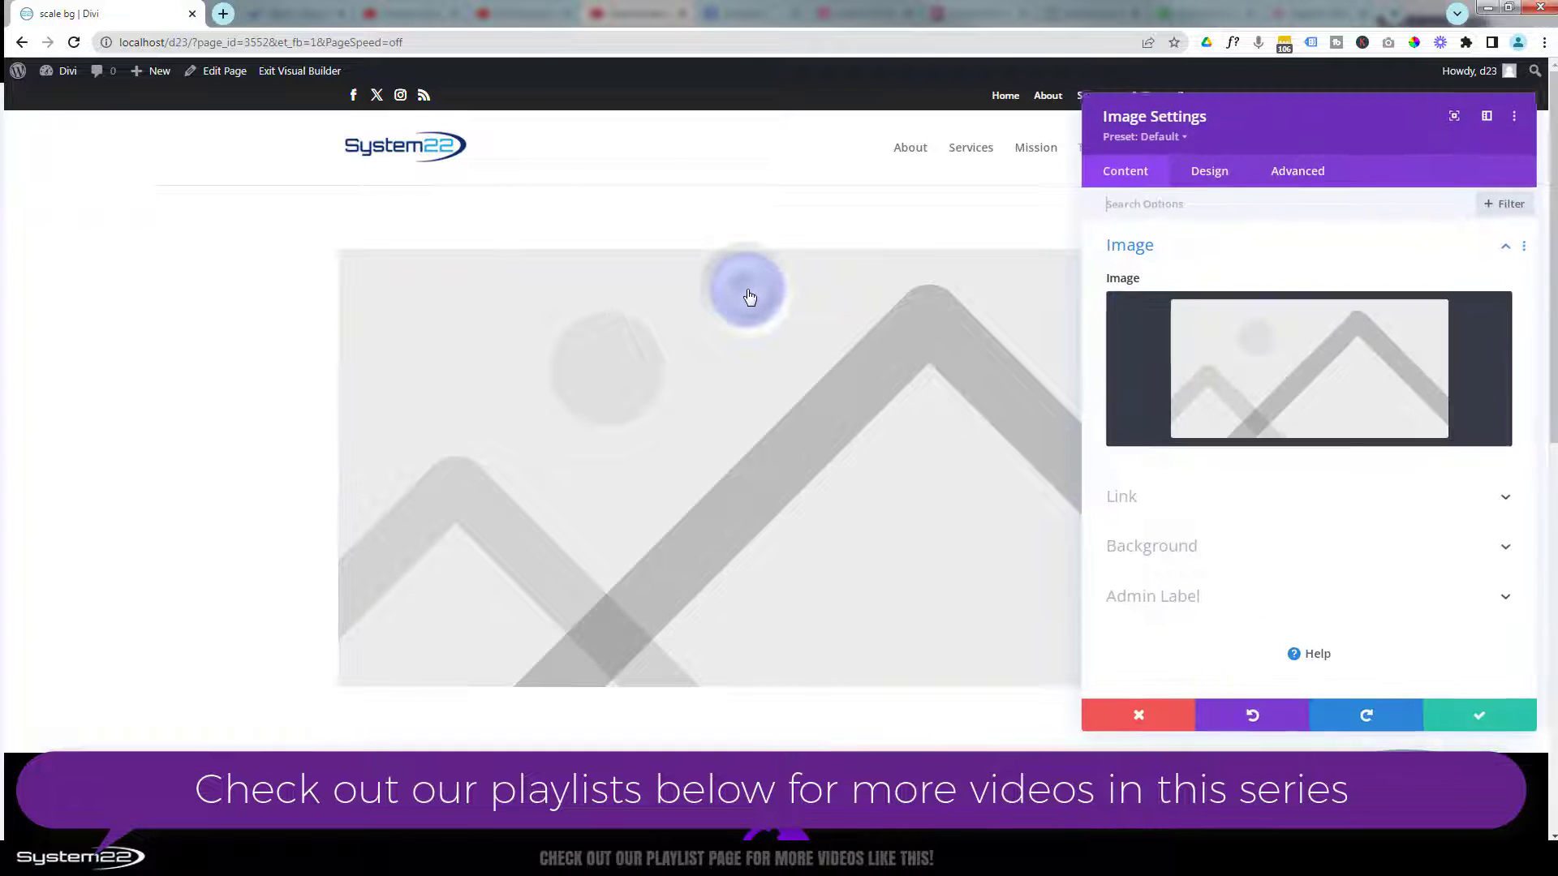
{"action": "left_click", "coordinate": [1262, 367]}
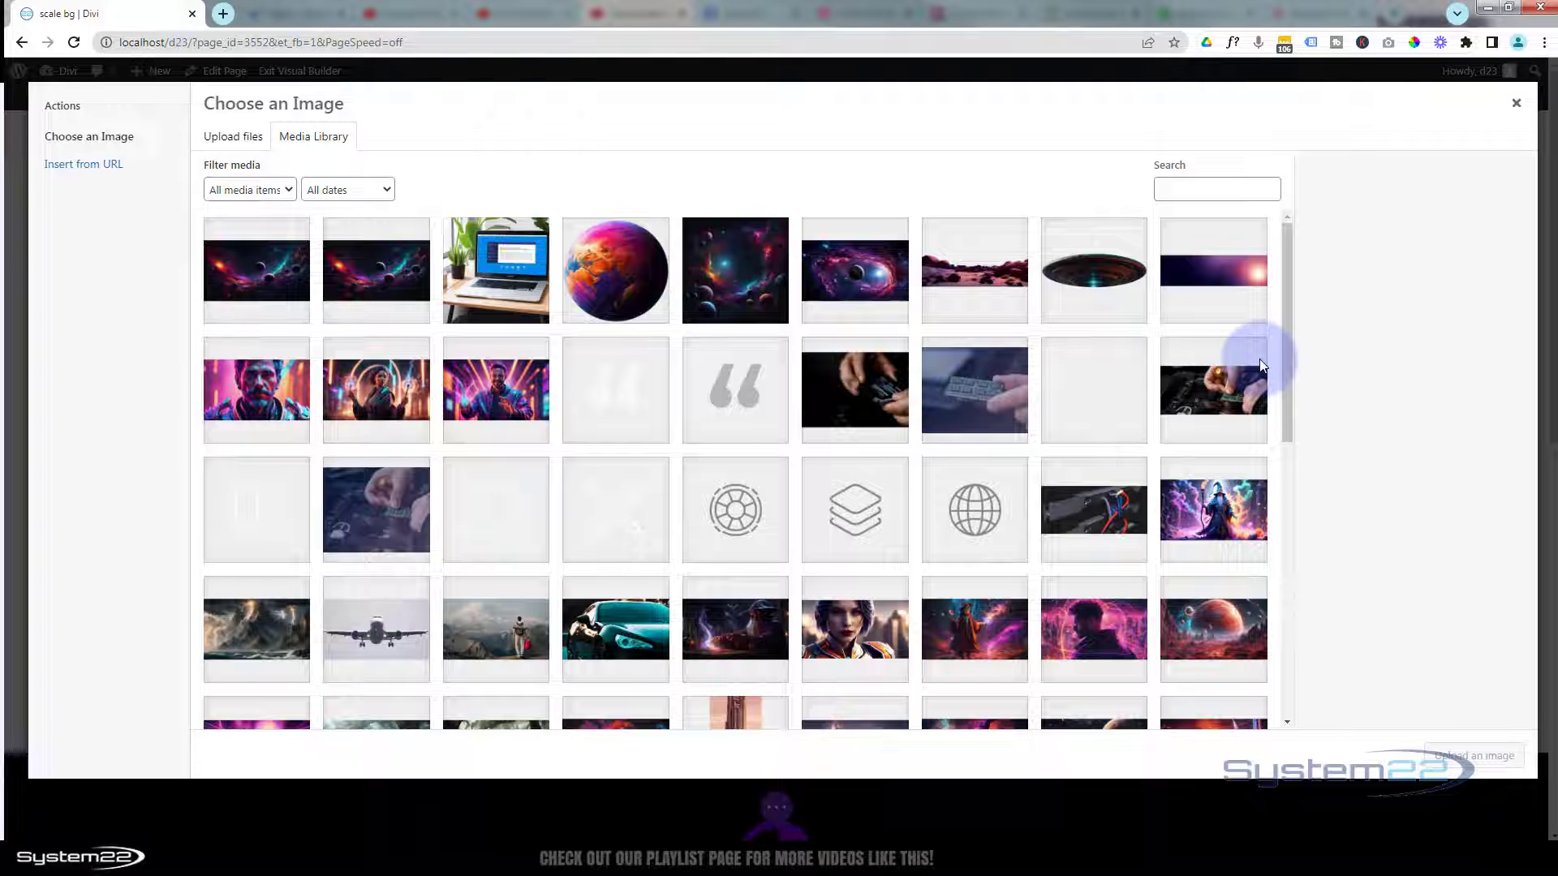
{"action": "left_click", "coordinate": [247, 271]}
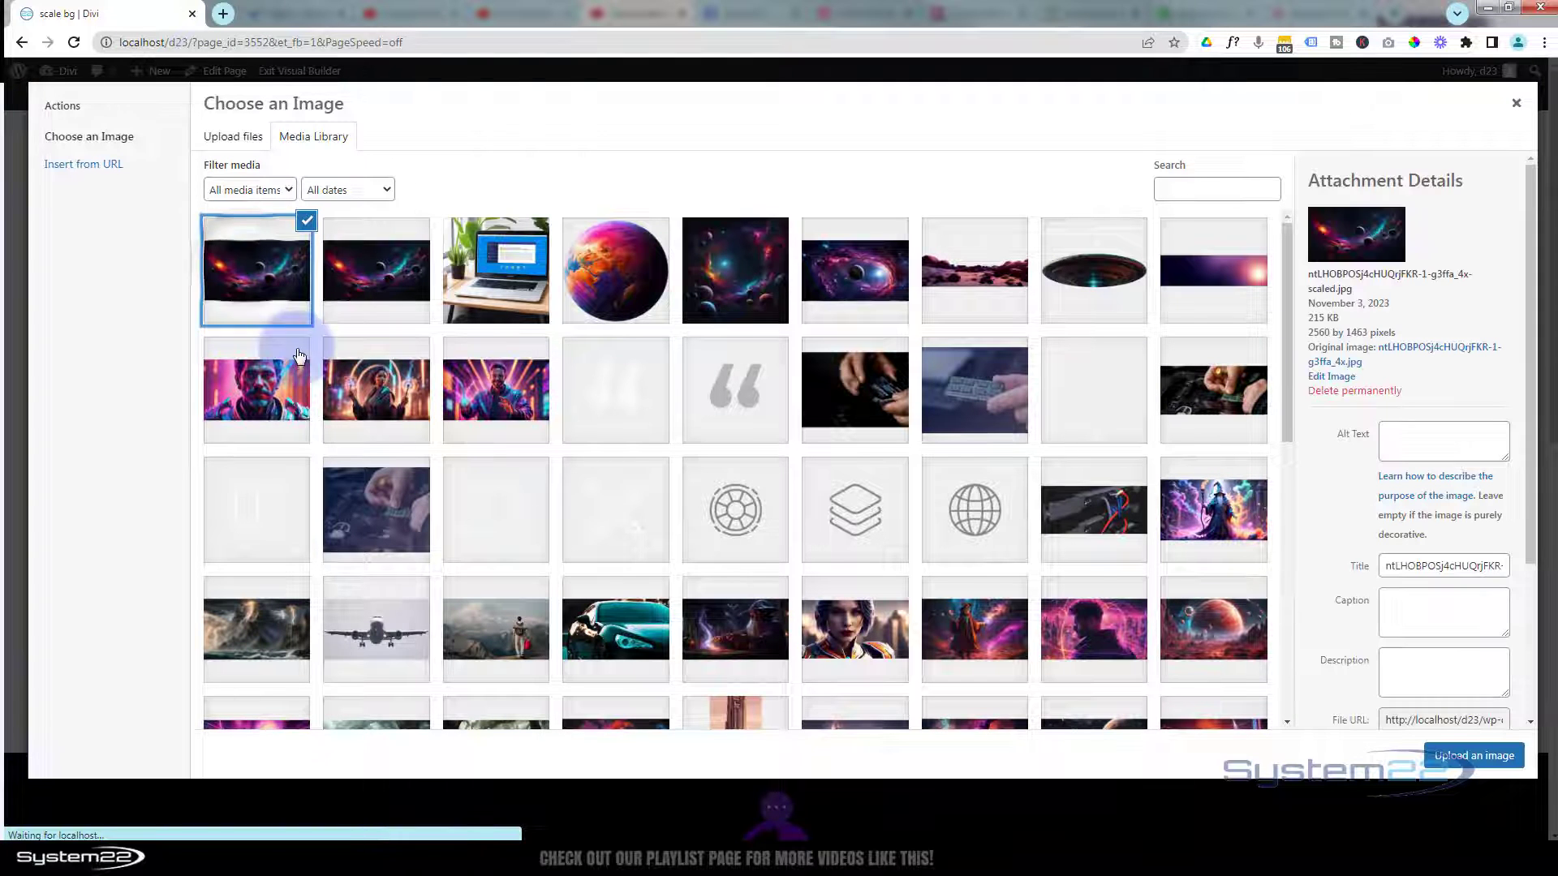
{"action": "left_click", "coordinate": [1475, 756]}
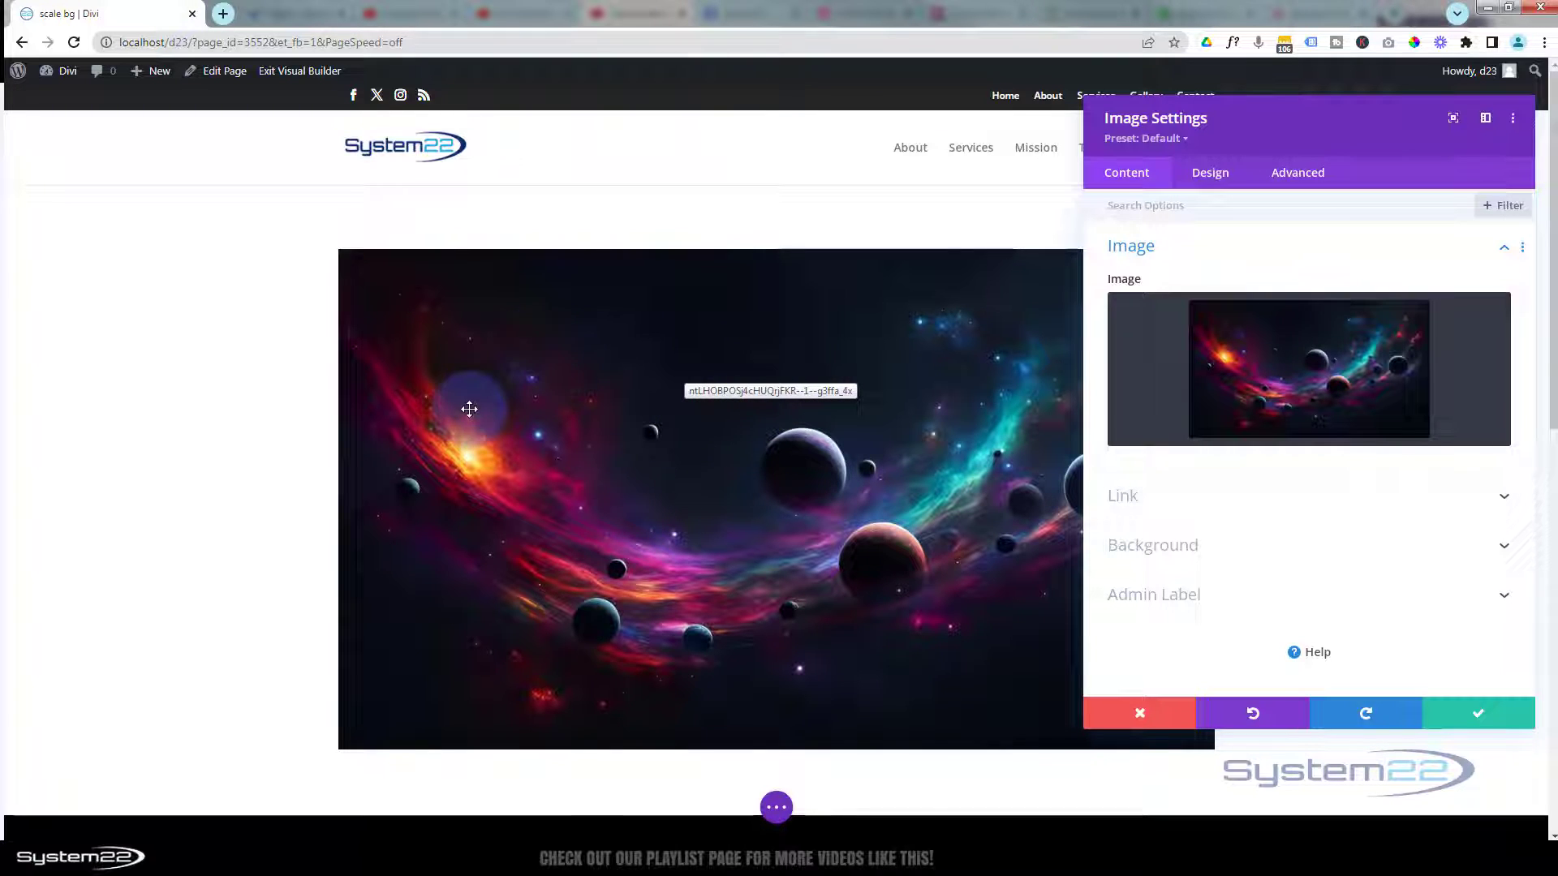
Step: Clear the image's title text in its attributes and save the Image module settings
{"action": "left_click", "coordinate": [1312, 185]}
{"action": "left_click", "coordinate": [1269, 350]}
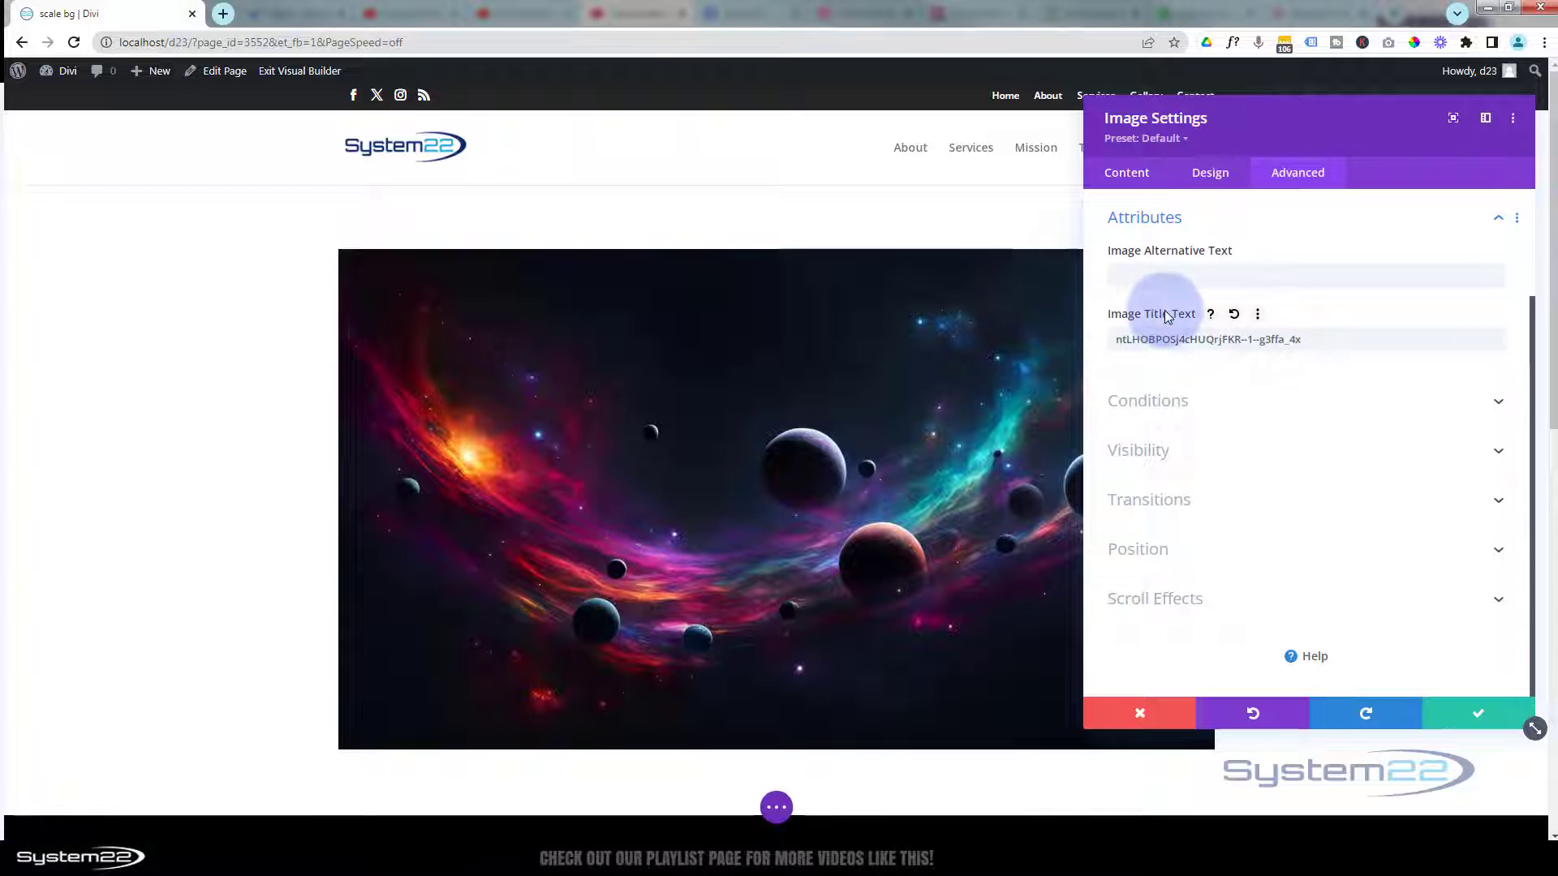
{"action": "left_click_drag", "start_coordinate": [1314, 337], "coordinate": [1053, 324]}
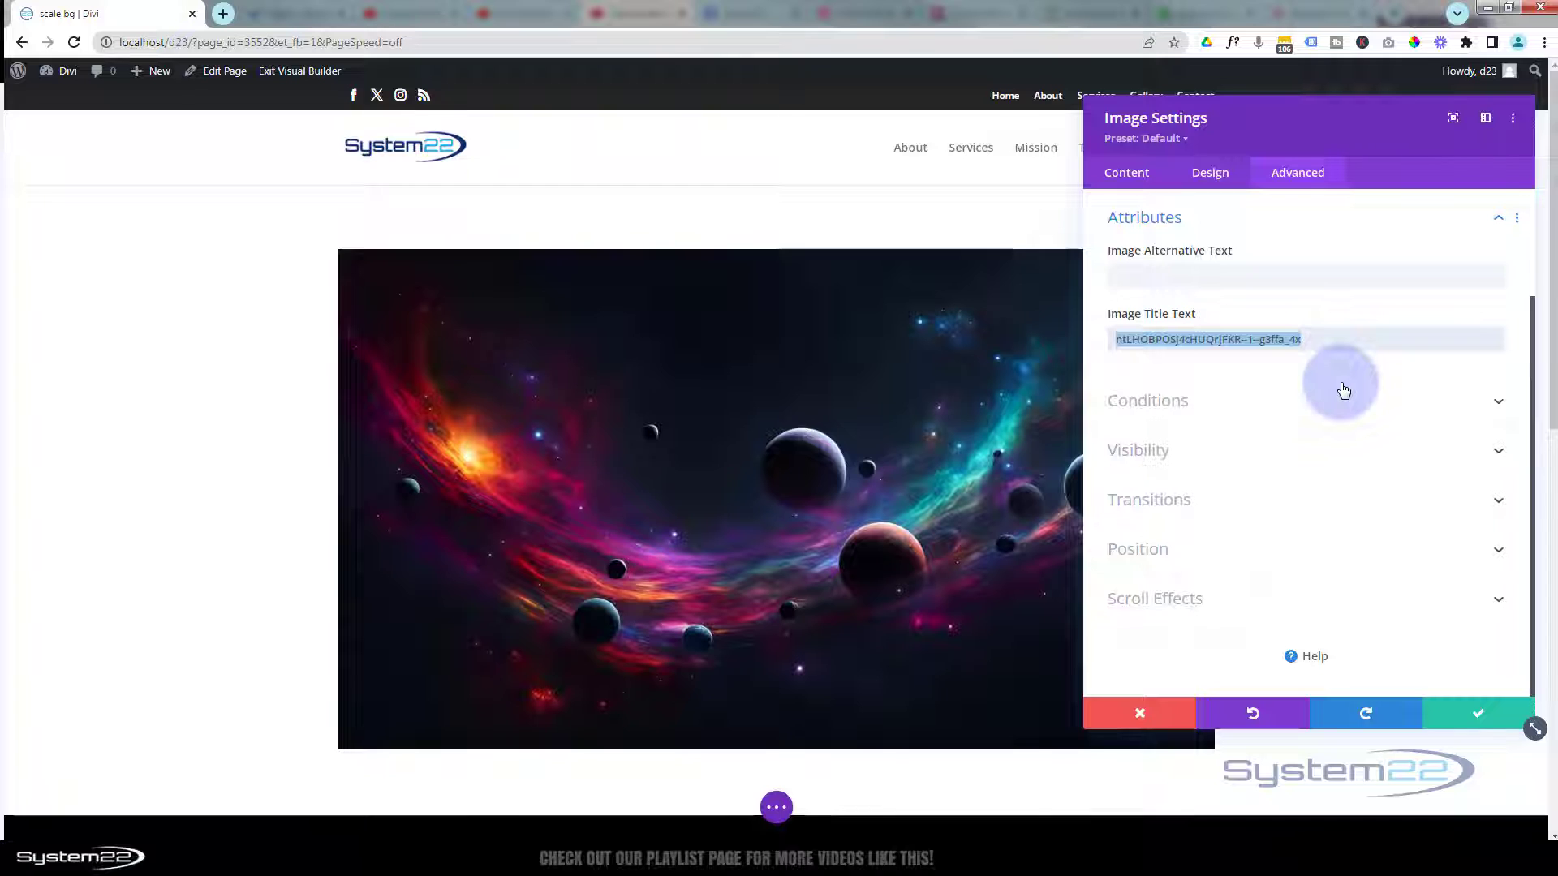
{"action": "key", "text": "BackSpace"}
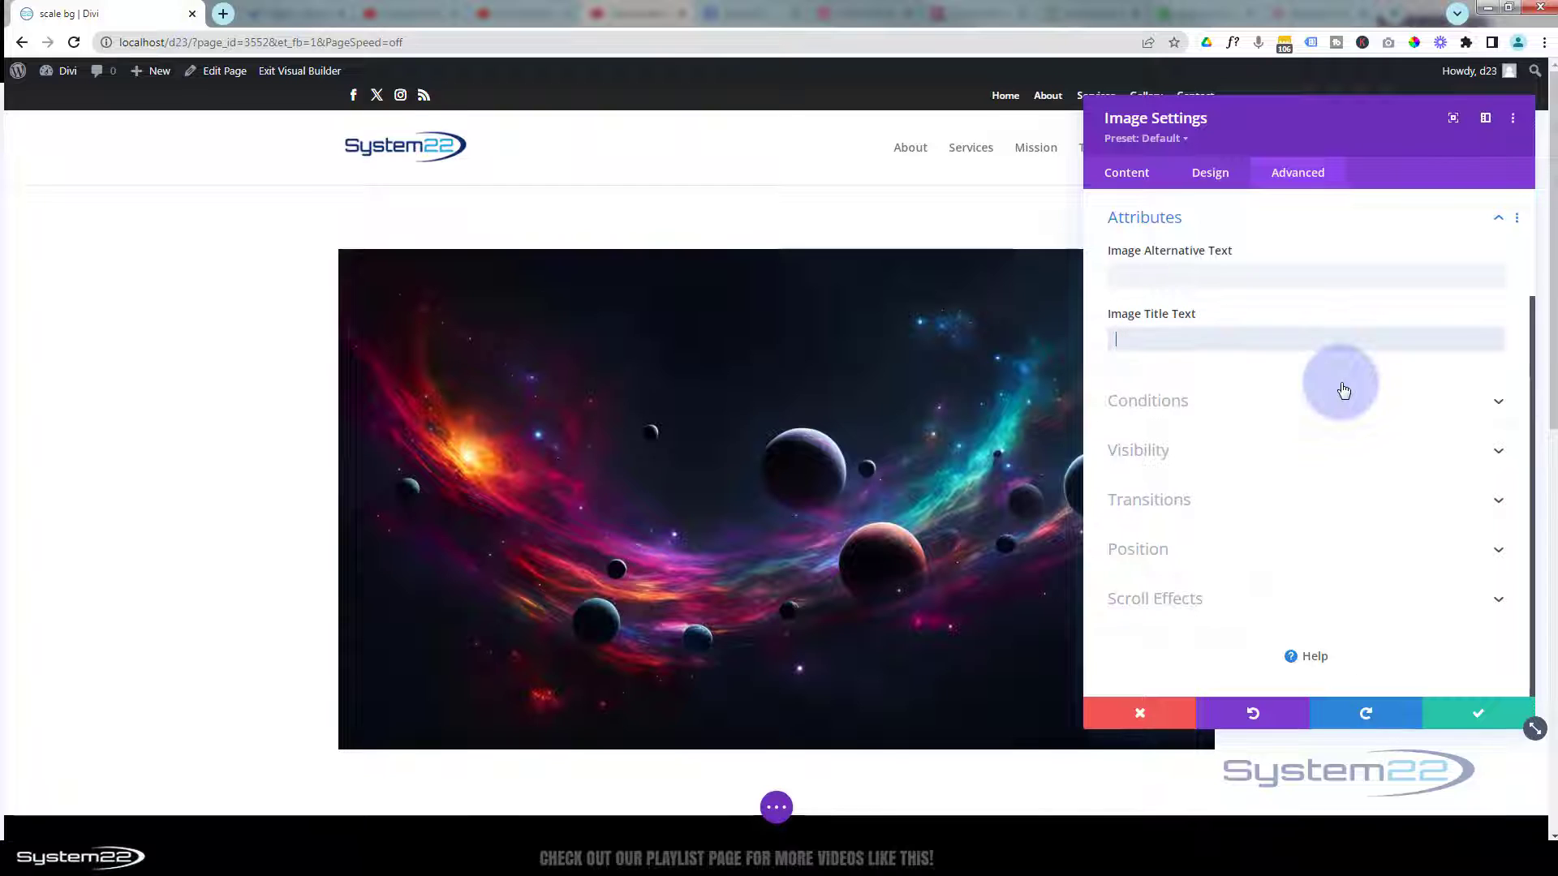
{"action": "left_click", "coordinate": [1477, 717]}
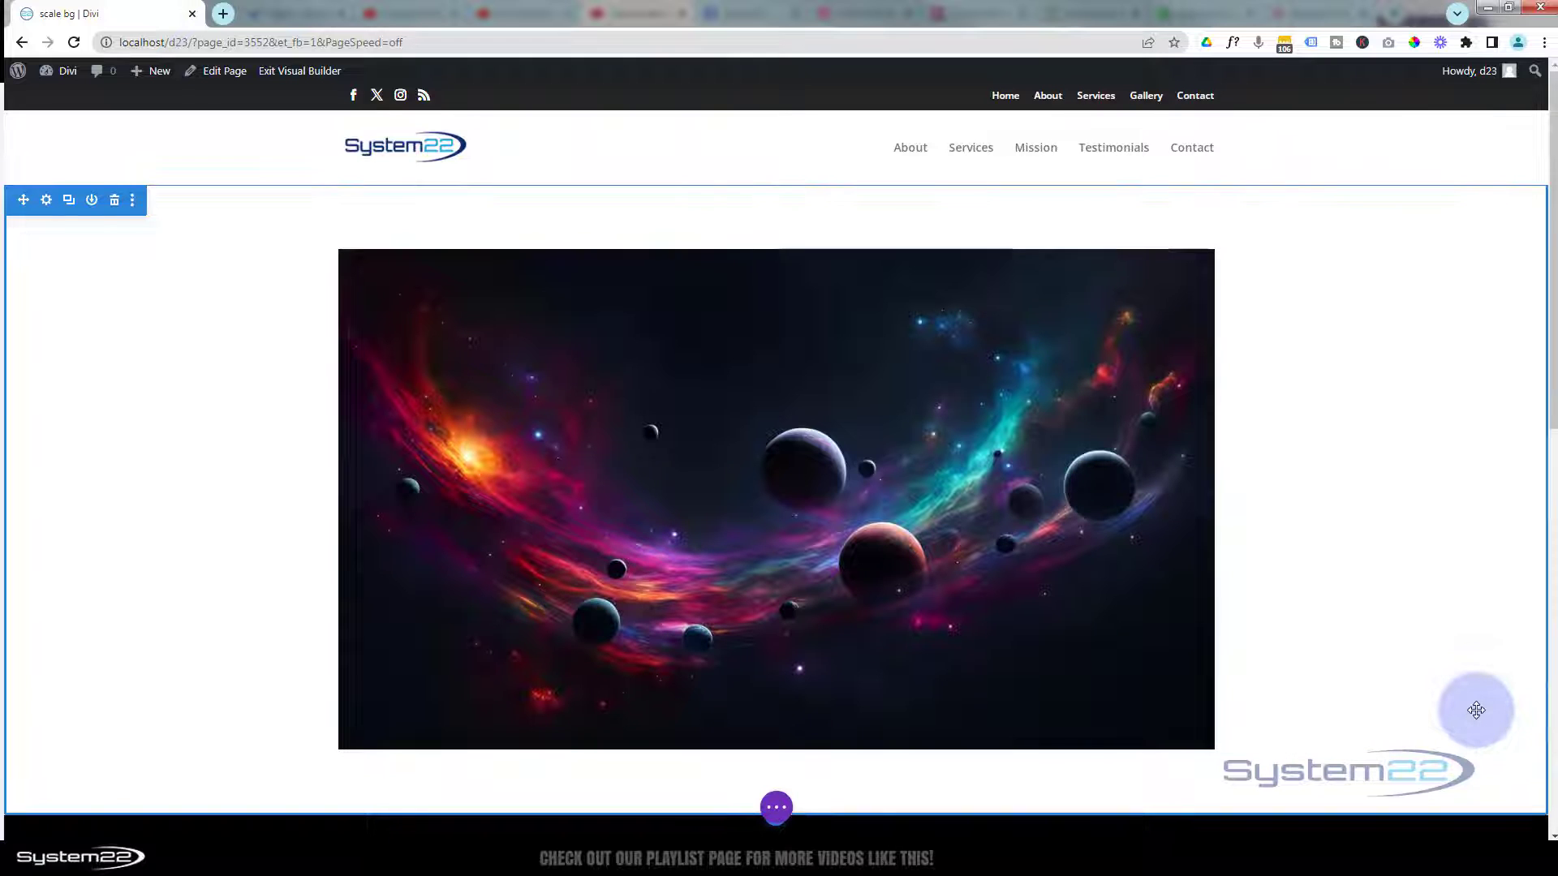
Step: Set both the width and the max width of the image's row to 100%
{"action": "mouse_move", "coordinate": [717, 403]}
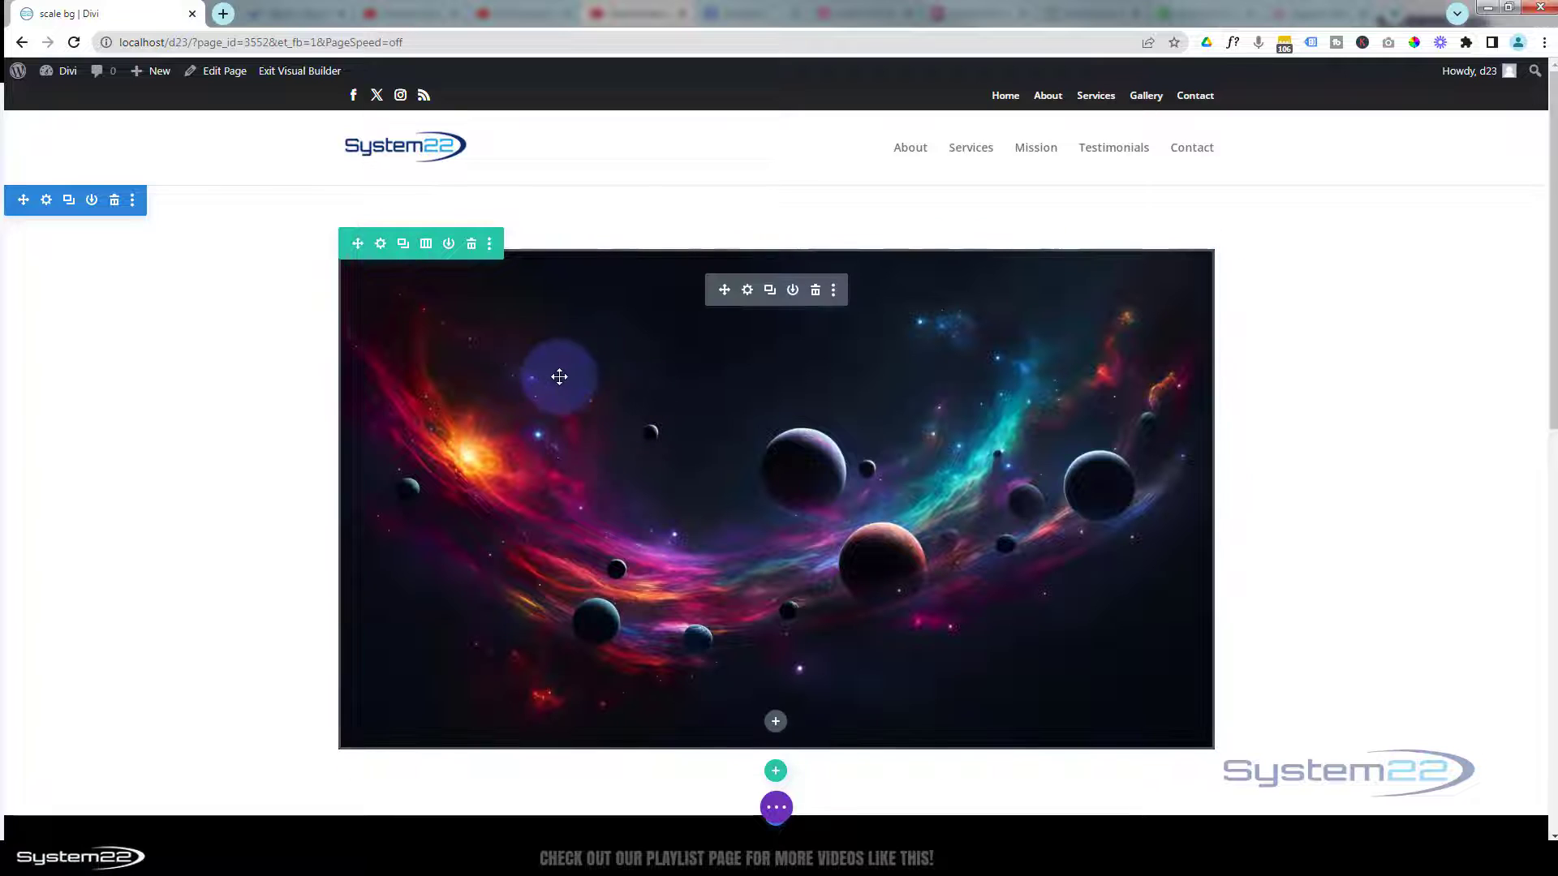
{"action": "left_click", "coordinate": [380, 245]}
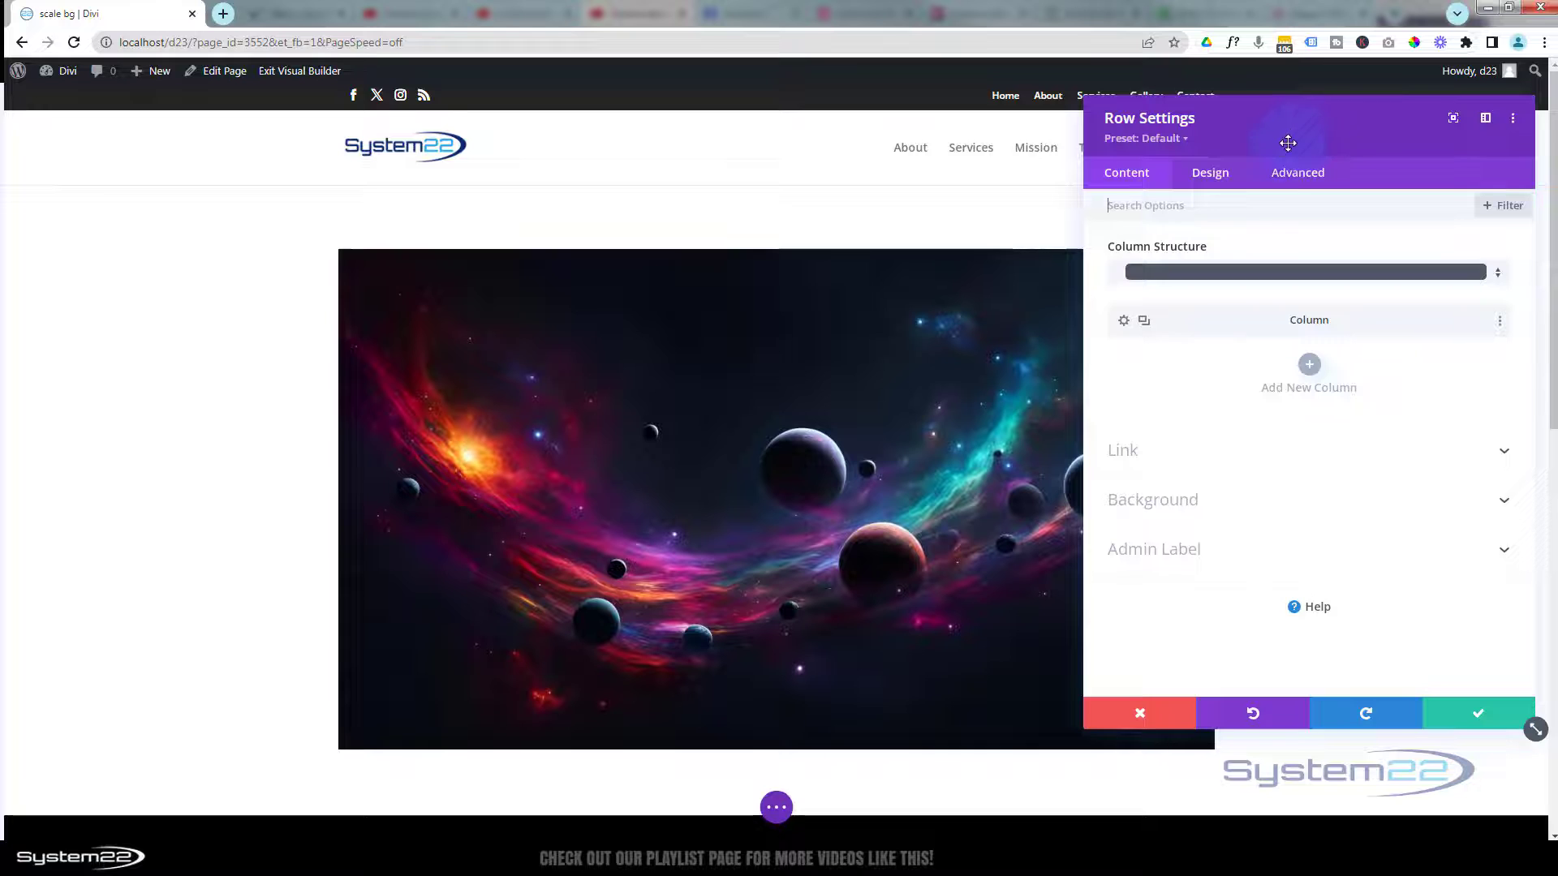
{"action": "left_click", "coordinate": [1216, 177]}
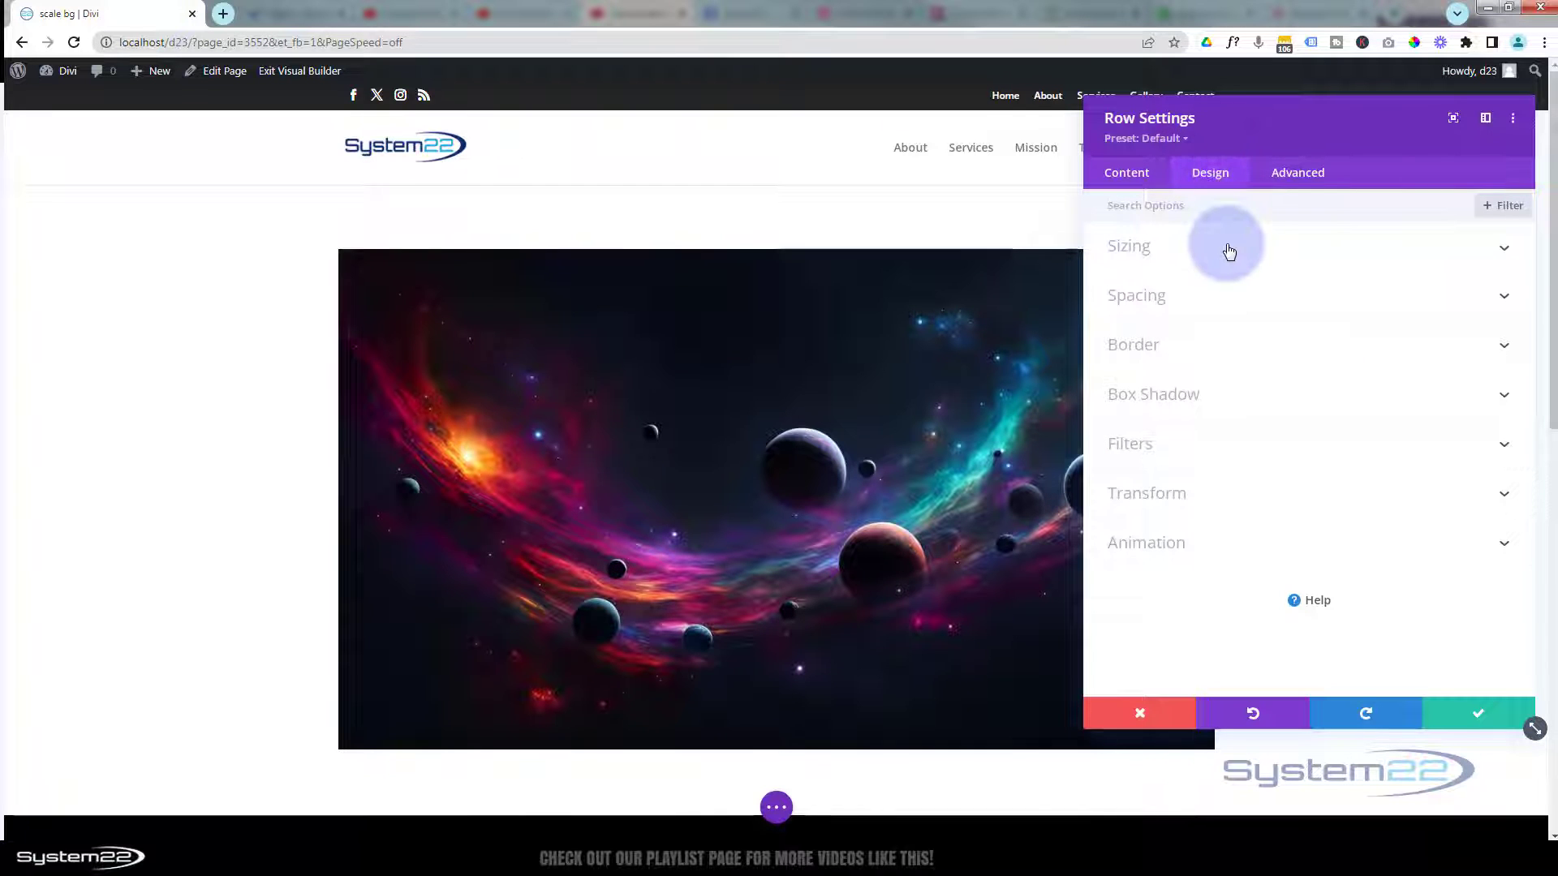
{"action": "left_click", "coordinate": [1227, 249]}
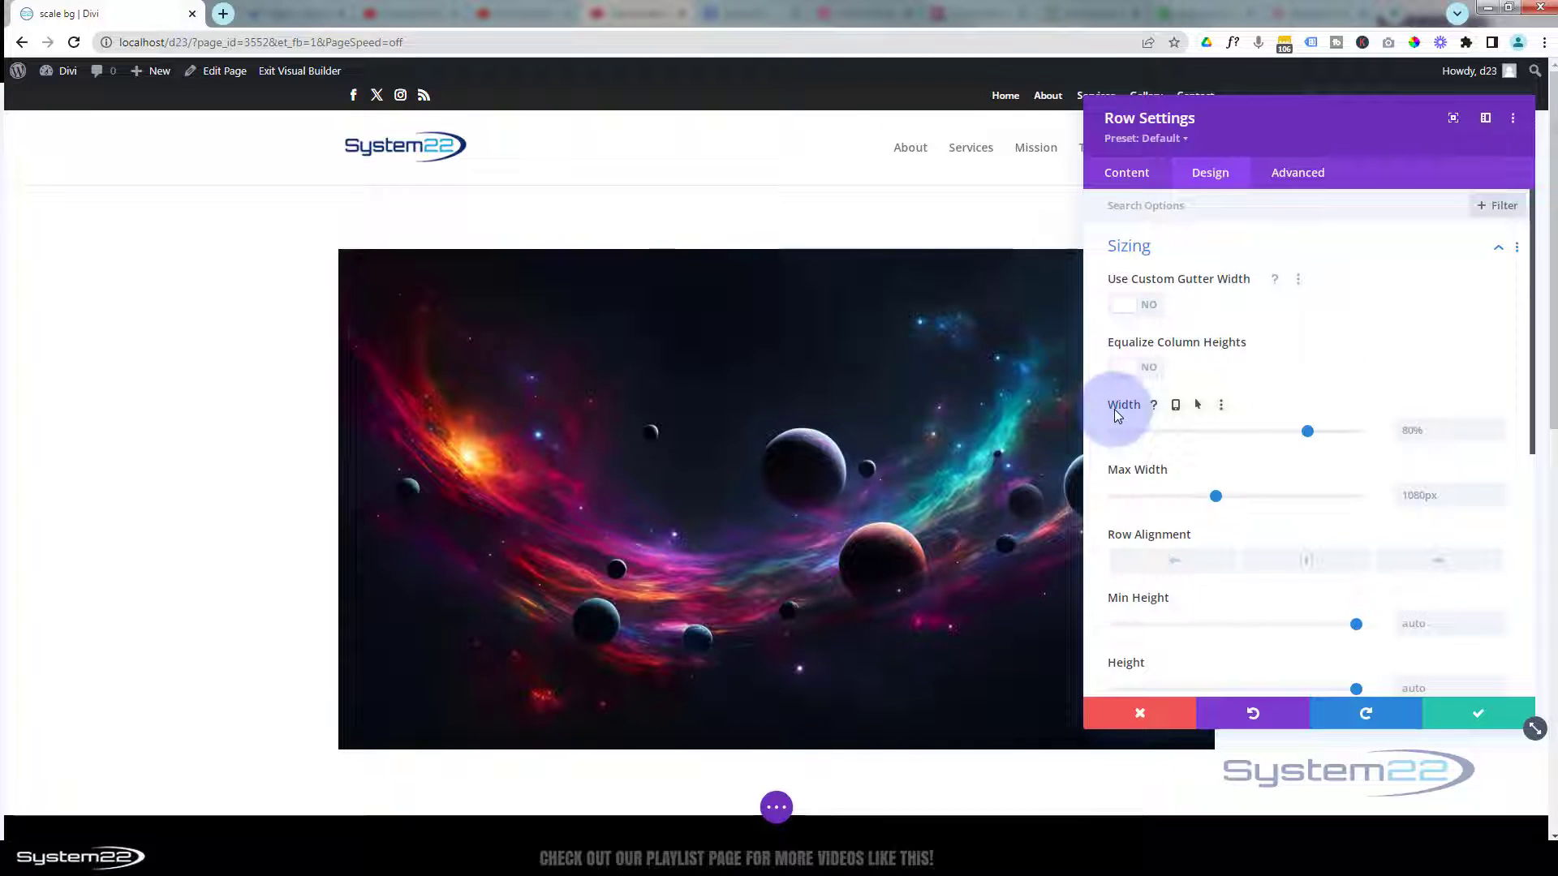
{"action": "left_click", "coordinate": [1296, 444]}
{"action": "left_click_drag", "start_coordinate": [1294, 444], "coordinate": [1408, 437]}
{"action": "double_click", "coordinate": [1396, 430]}
{"action": "key", "text": "ctrl+c"}
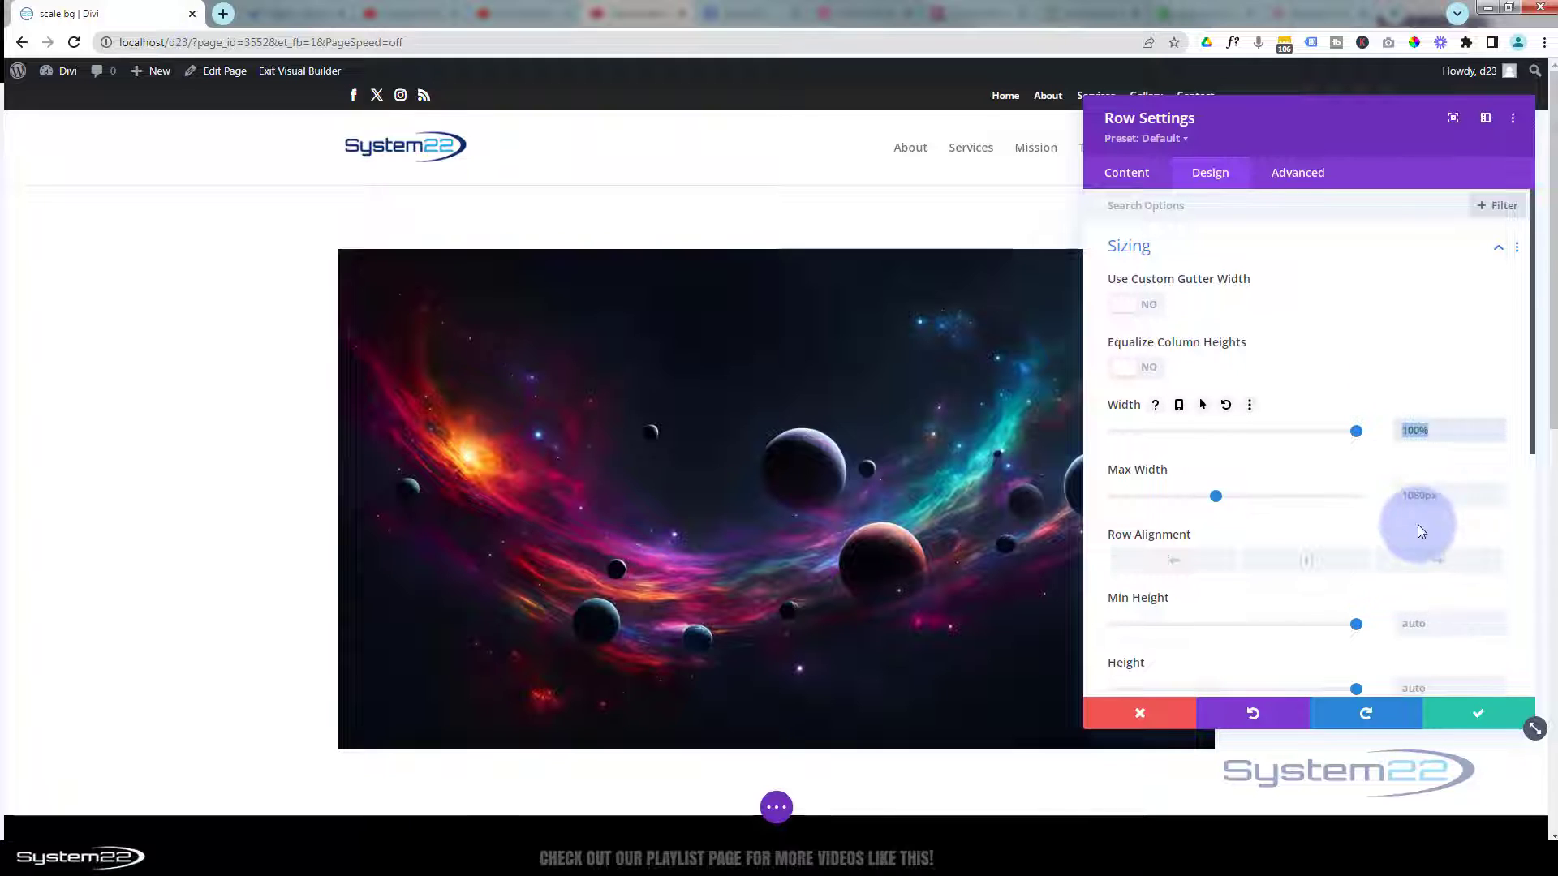
{"action": "left_click", "coordinate": [1410, 494]}
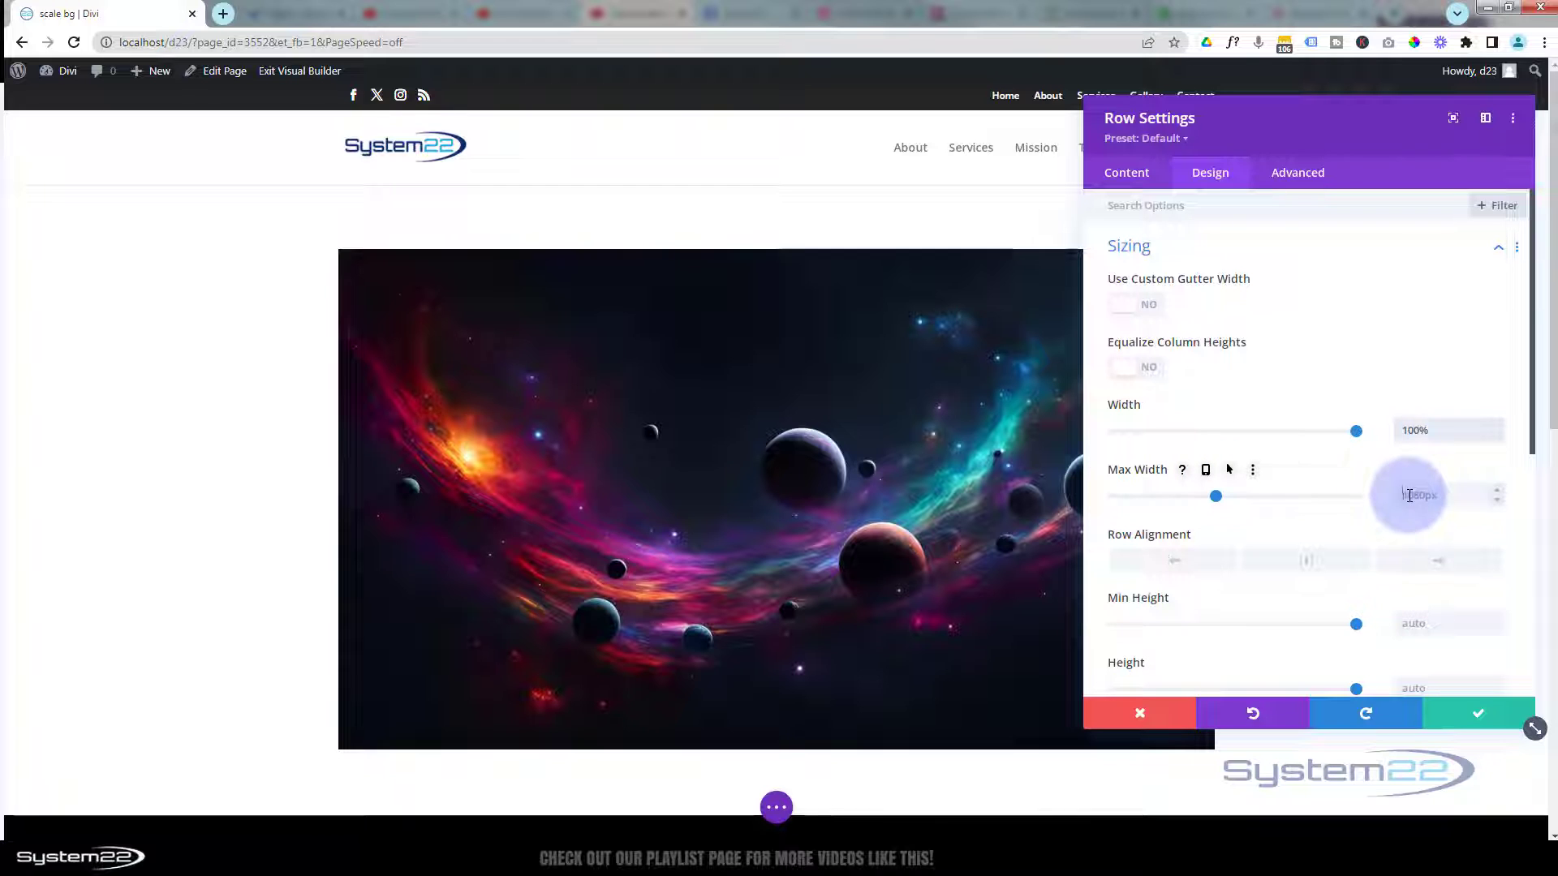
{"action": "key", "text": "ctrl+v"}
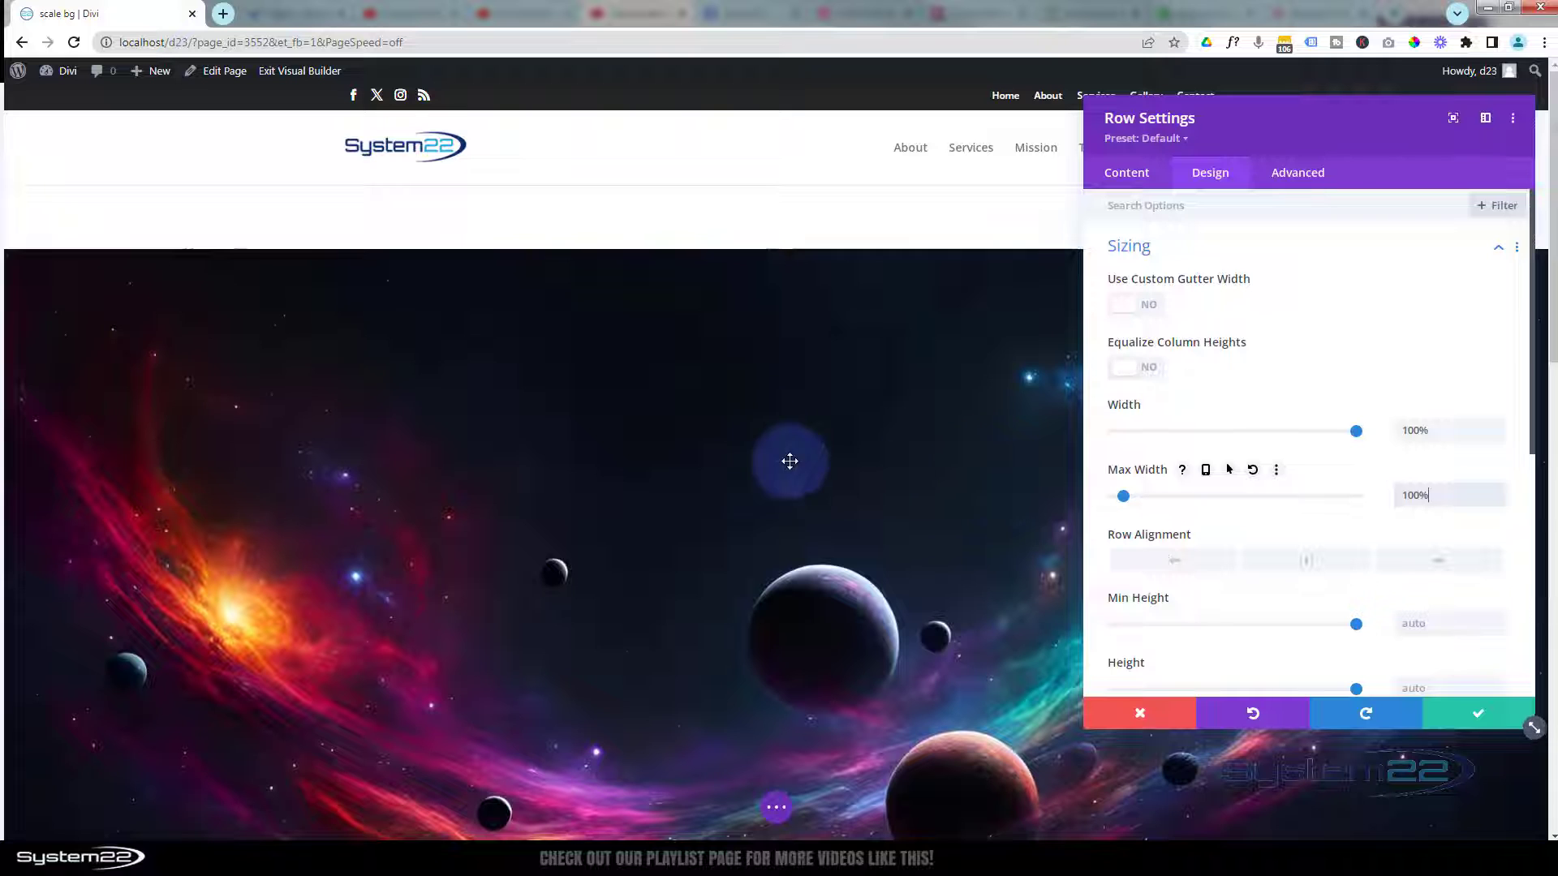
Step: Examine how the image fills the page from its upper to its lower edge, including the spacing around it
{"action": "scroll", "coordinate": [739, 405], "scroll_direction": "down", "scroll_amount": 2}
{"action": "scroll", "coordinate": [739, 404], "scroll_direction": "down", "scroll_amount": 3}
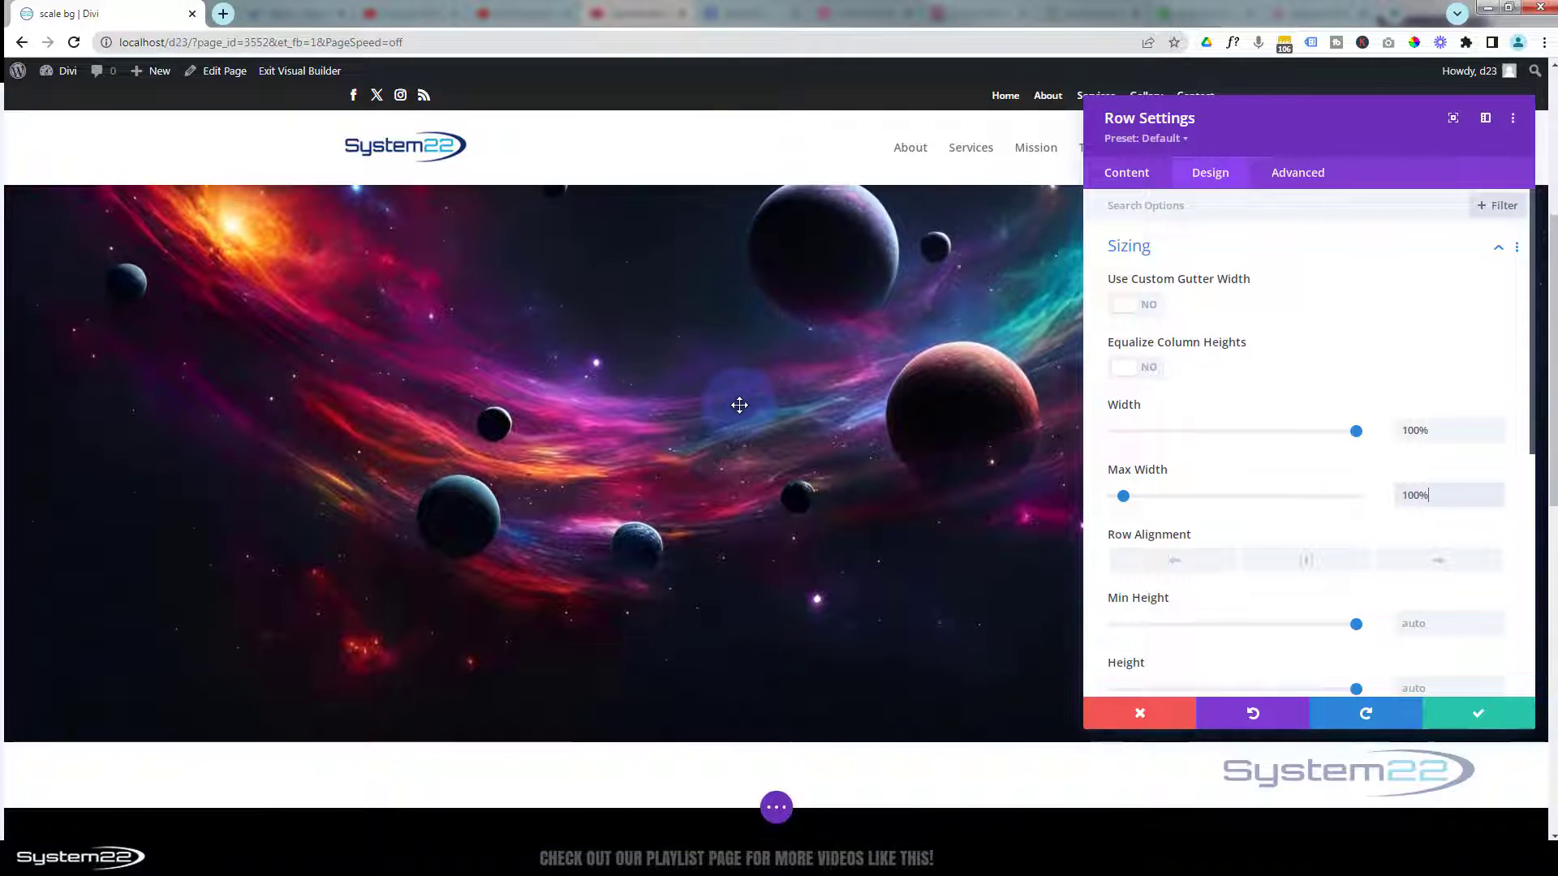
{"action": "scroll", "coordinate": [739, 405], "scroll_direction": "up", "scroll_amount": 4}
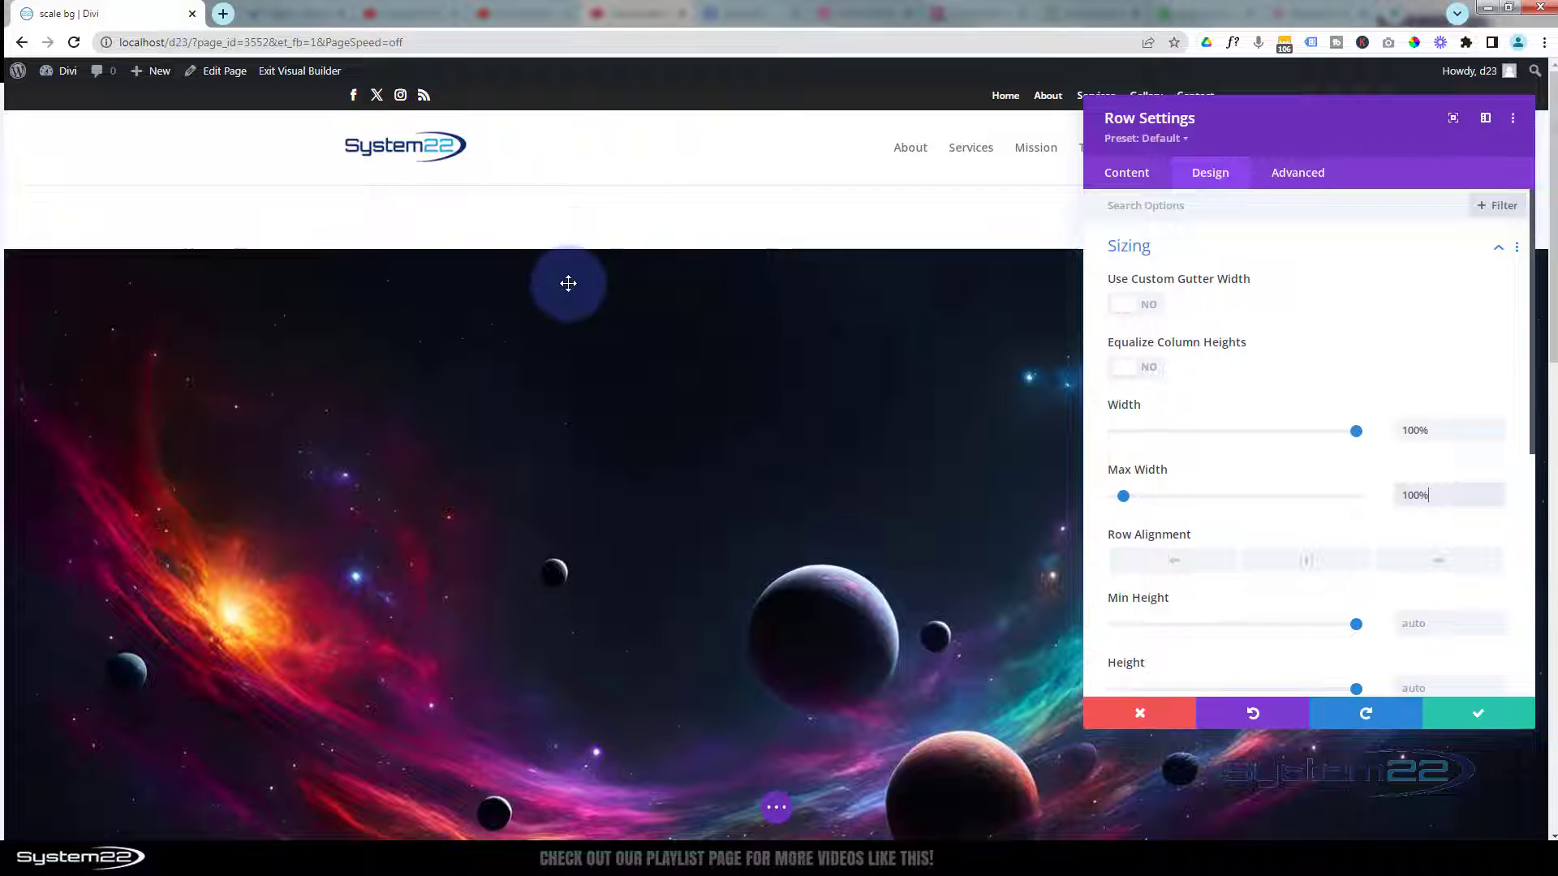
{"action": "scroll", "coordinate": [568, 284], "scroll_direction": "down", "scroll_amount": 3}
{"action": "scroll", "coordinate": [568, 284], "scroll_direction": "down", "scroll_amount": 3}
{"action": "scroll", "coordinate": [568, 284], "scroll_direction": "up", "scroll_amount": 4}
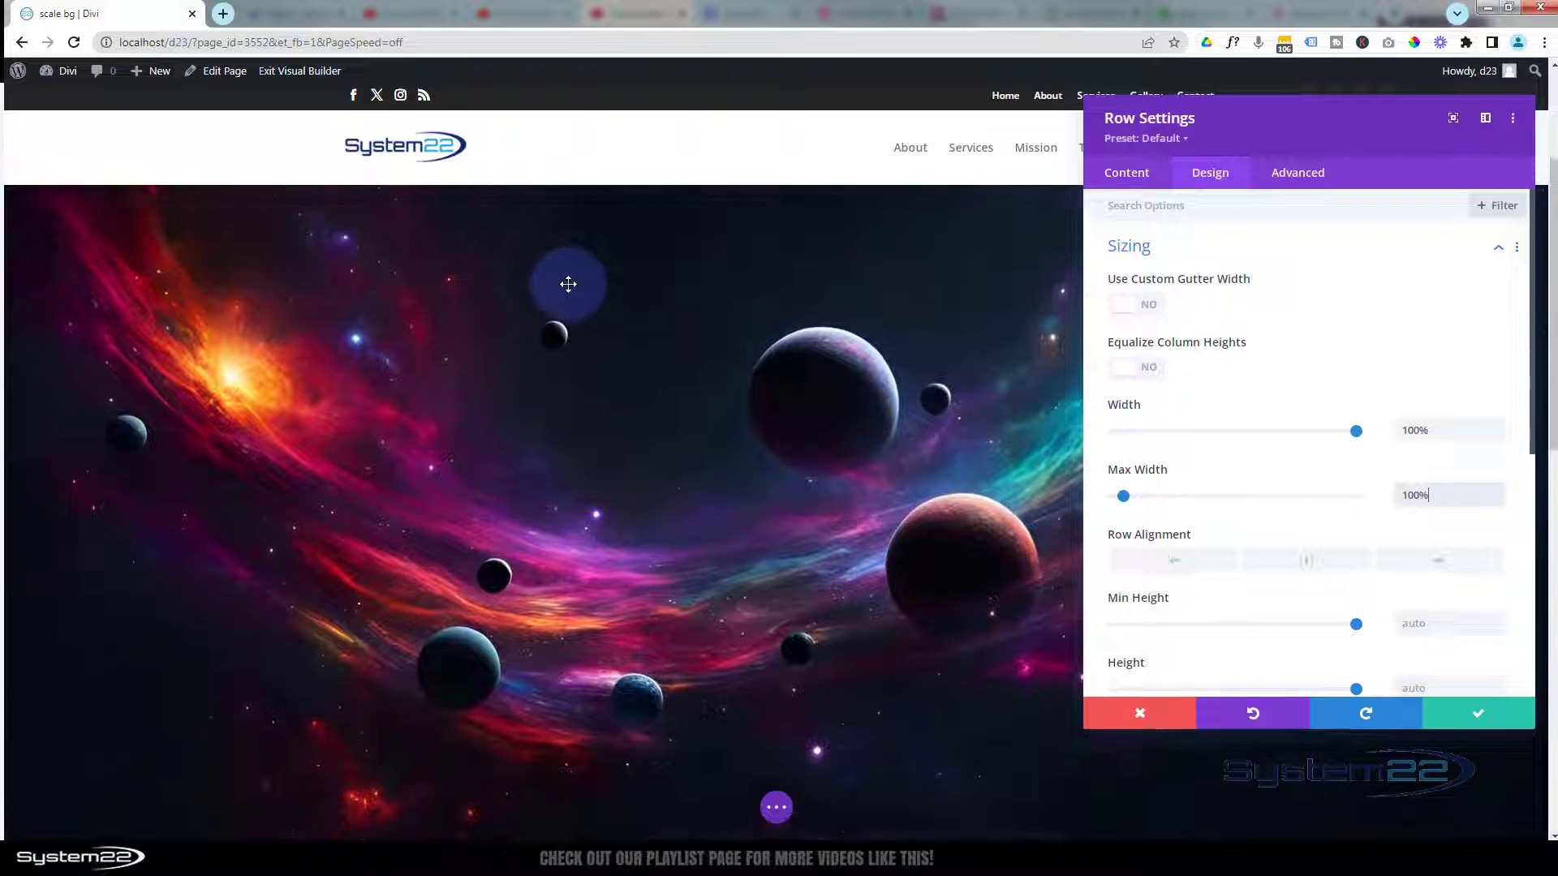
{"action": "scroll", "coordinate": [568, 284], "scroll_direction": "up", "scroll_amount": 1}
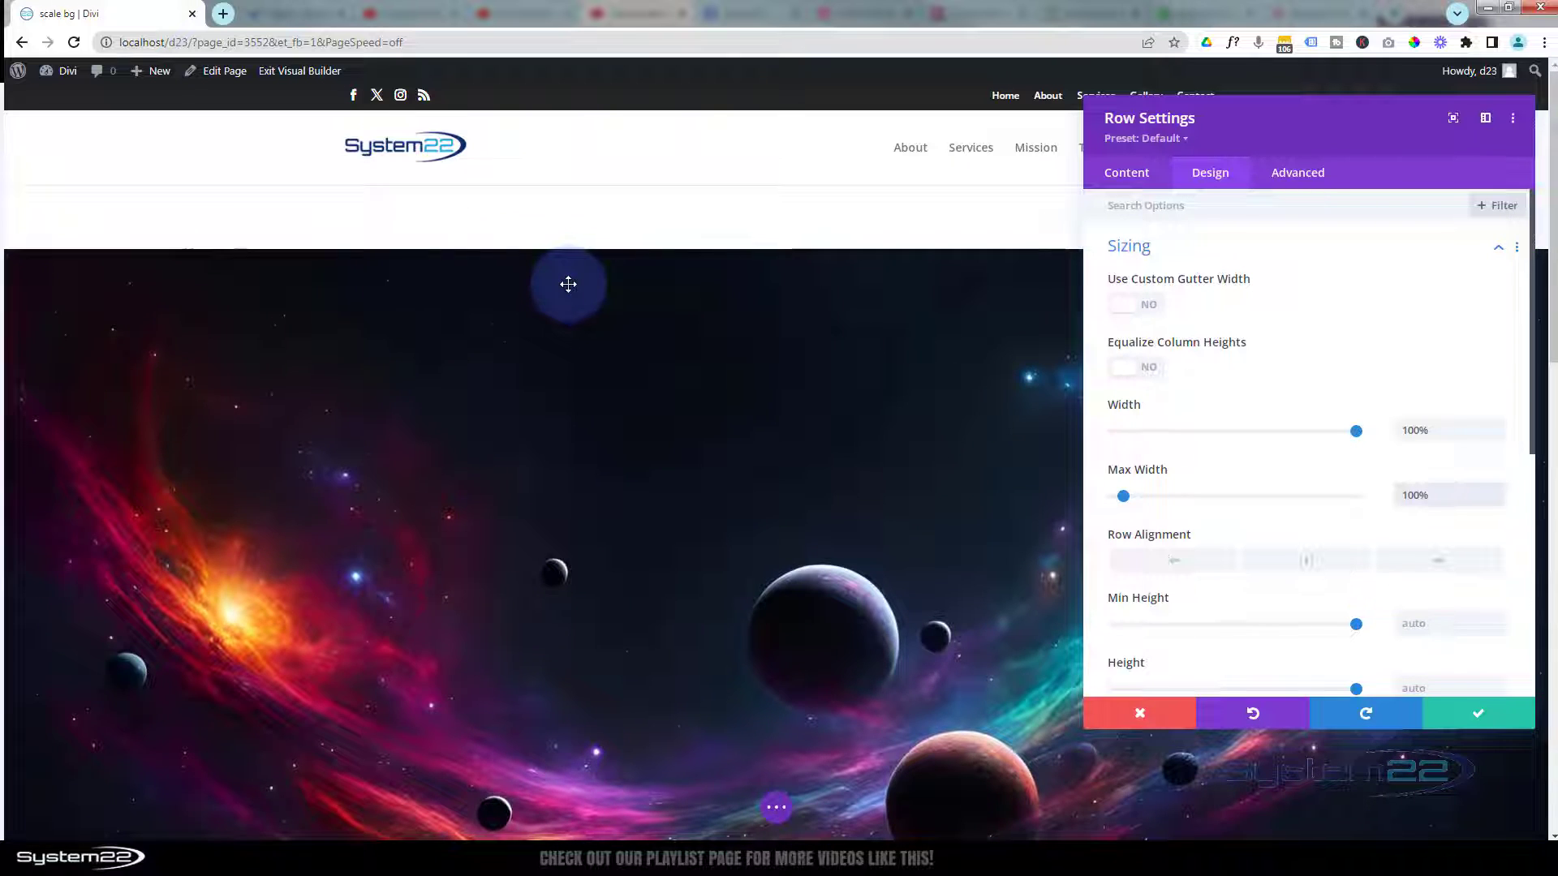
Step: Set the row's top and bottom padding to 0px with the two values linked
{"action": "left_click", "coordinate": [1164, 249]}
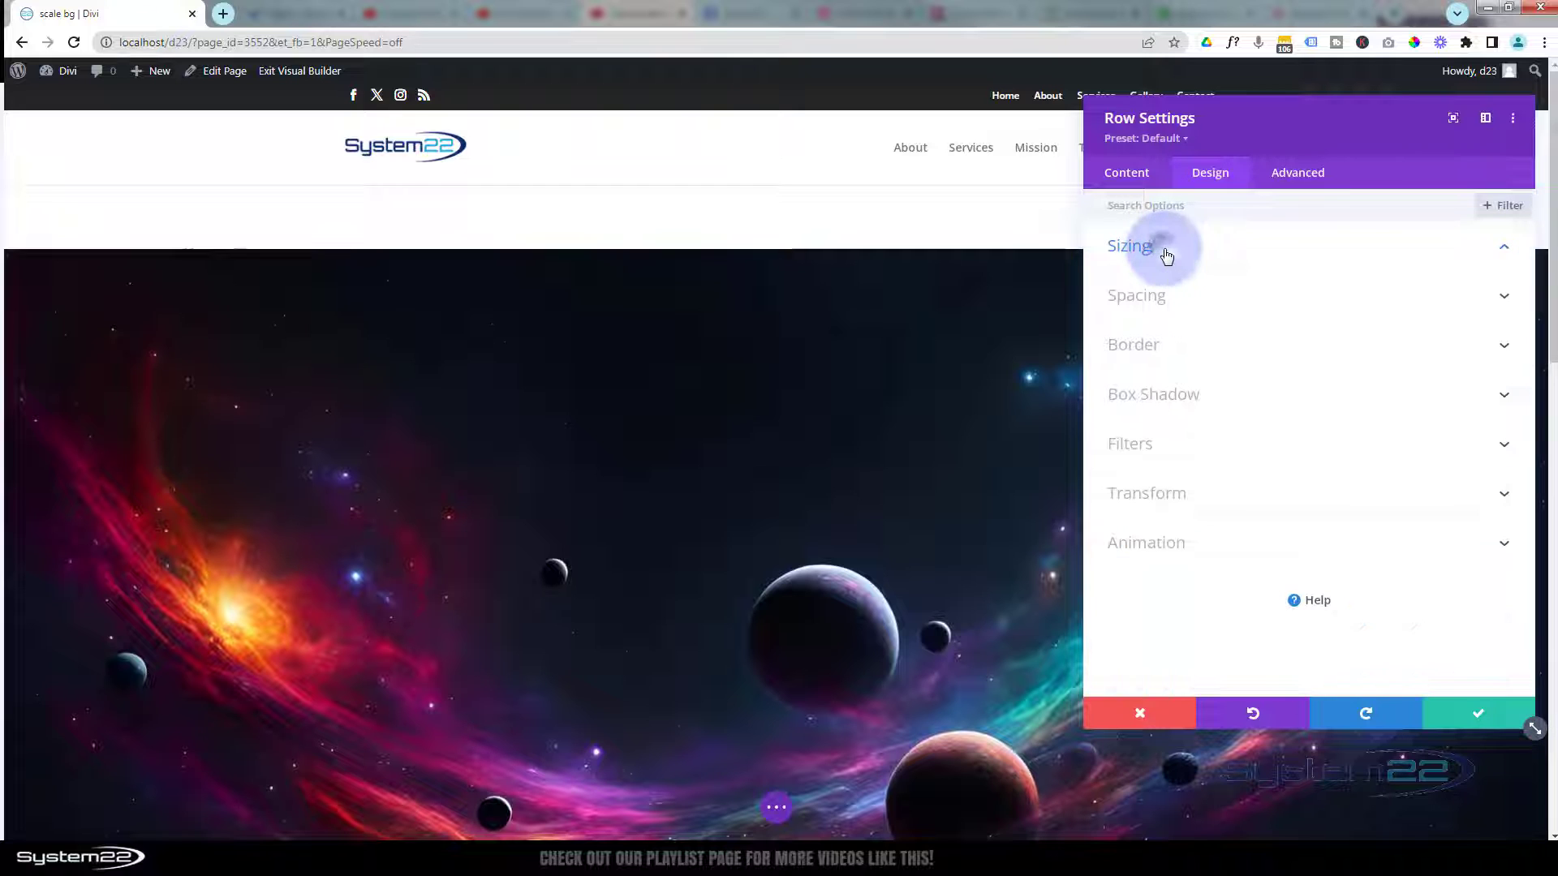
{"action": "left_click", "coordinate": [1209, 301]}
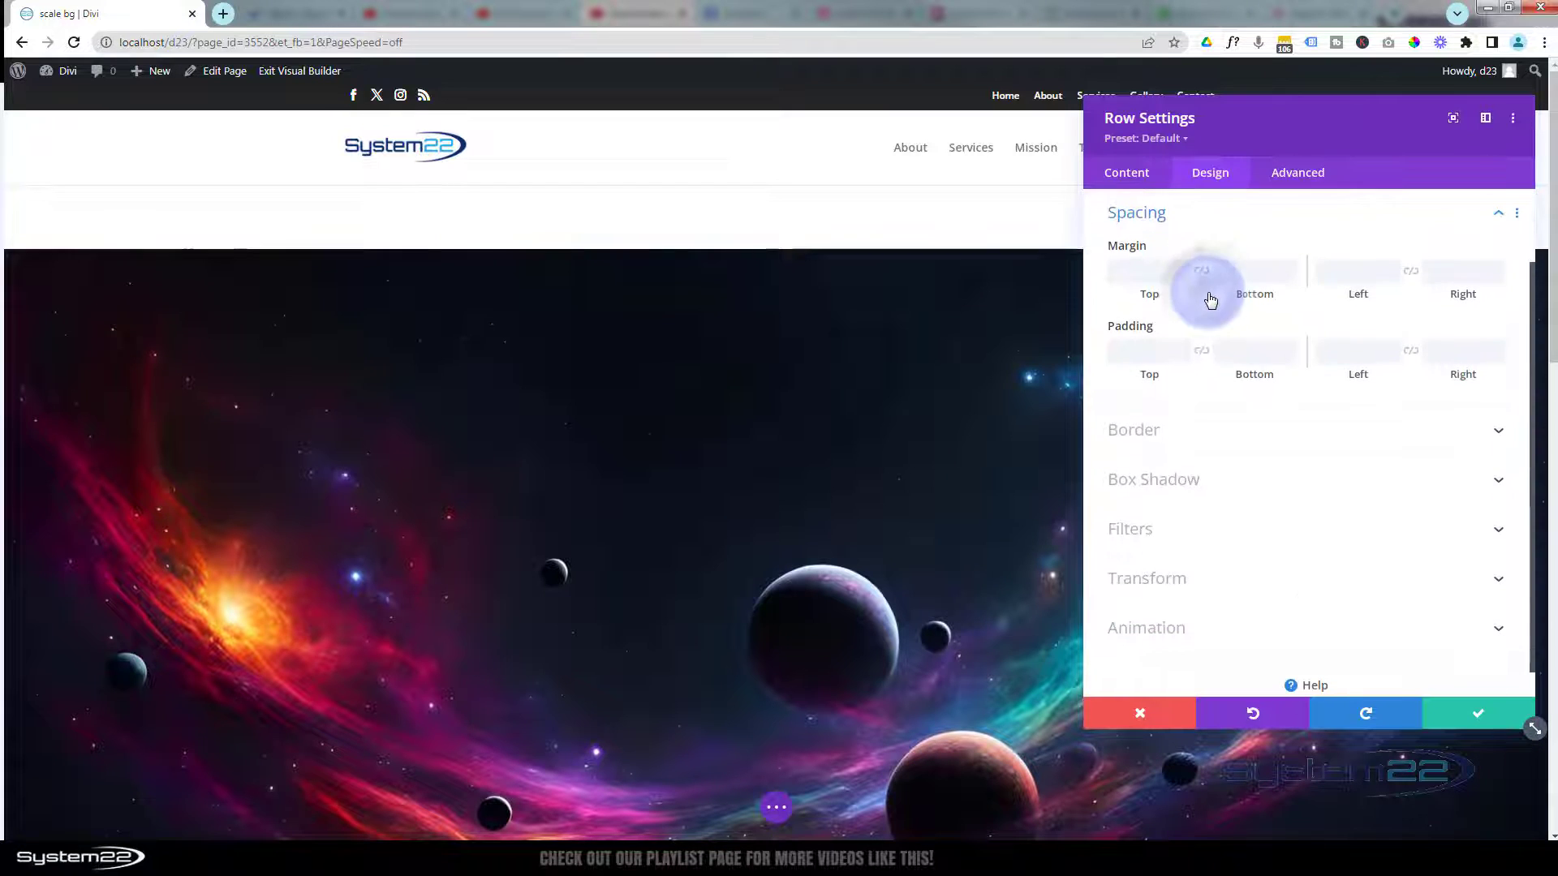
{"action": "left_click", "coordinate": [1145, 353]}
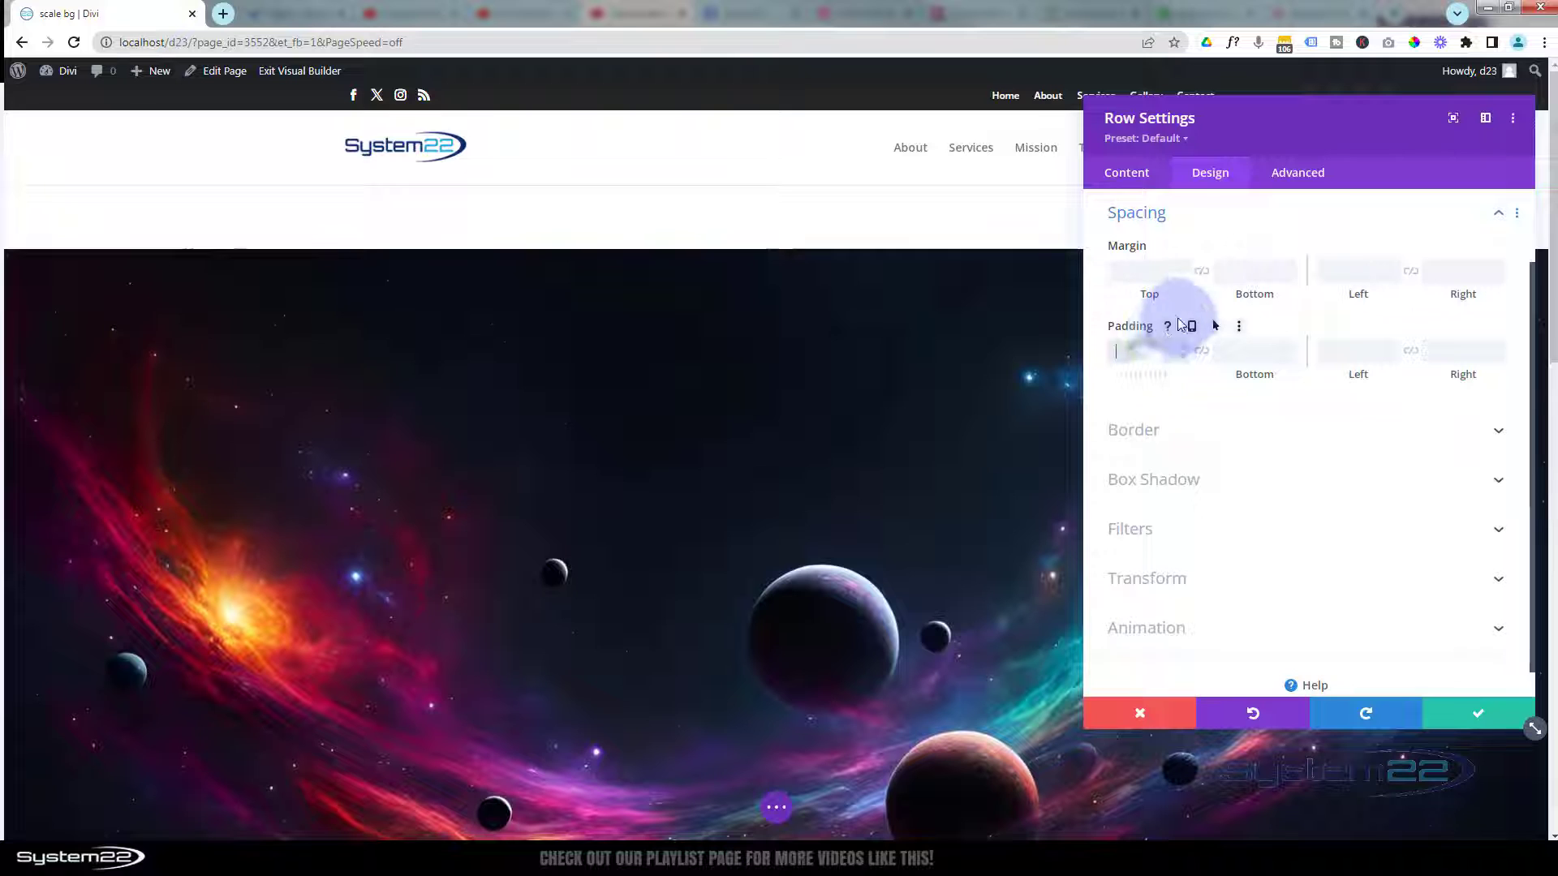
{"action": "type", "text": "0px"}
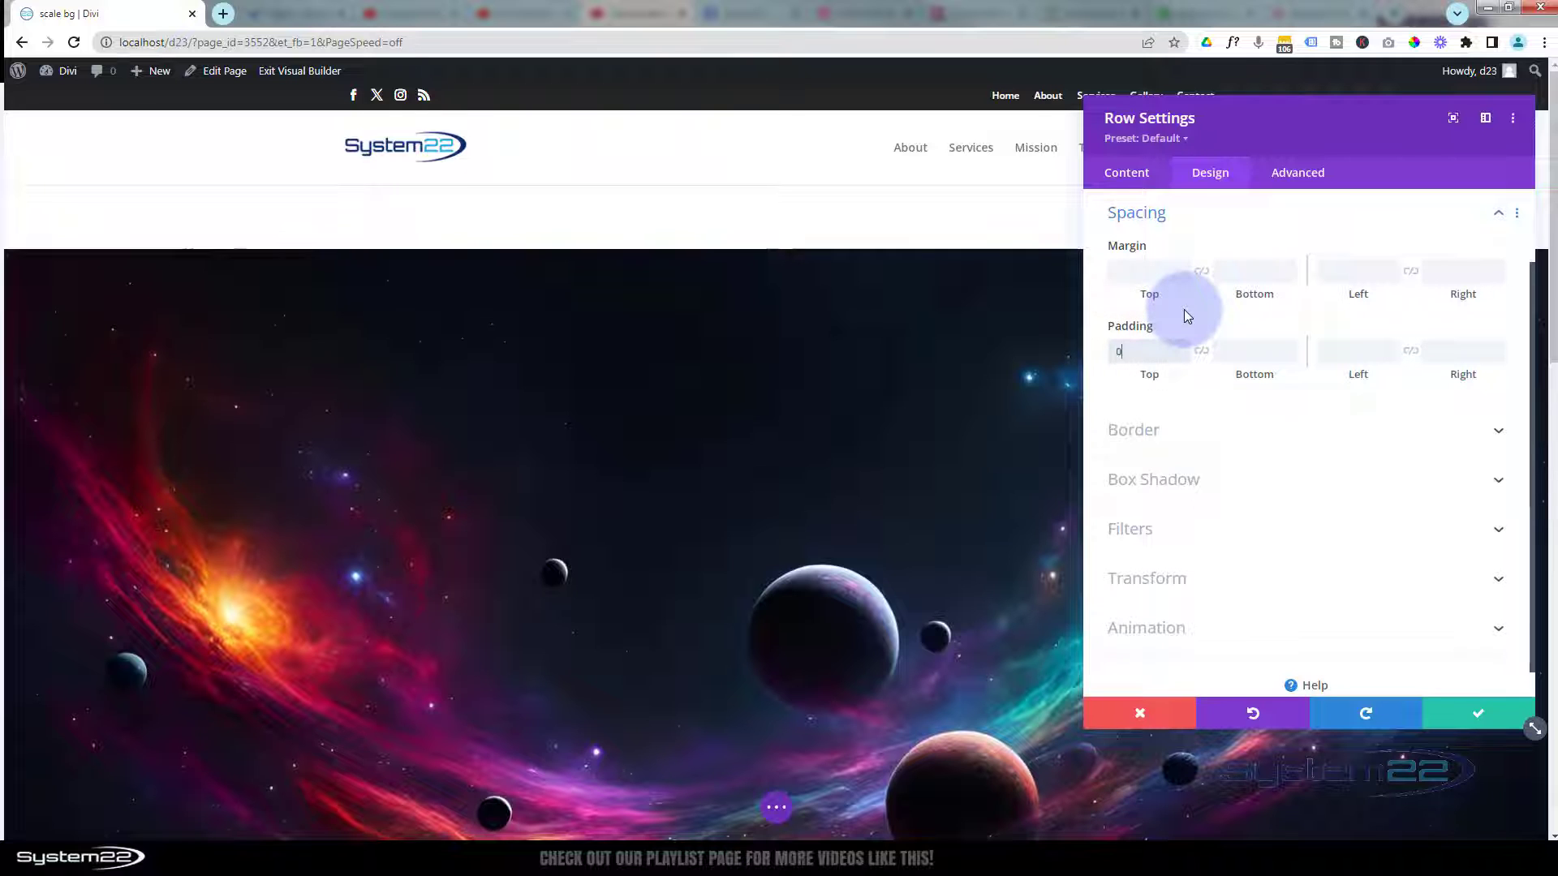
{"action": "left_click", "coordinate": [1133, 346]}
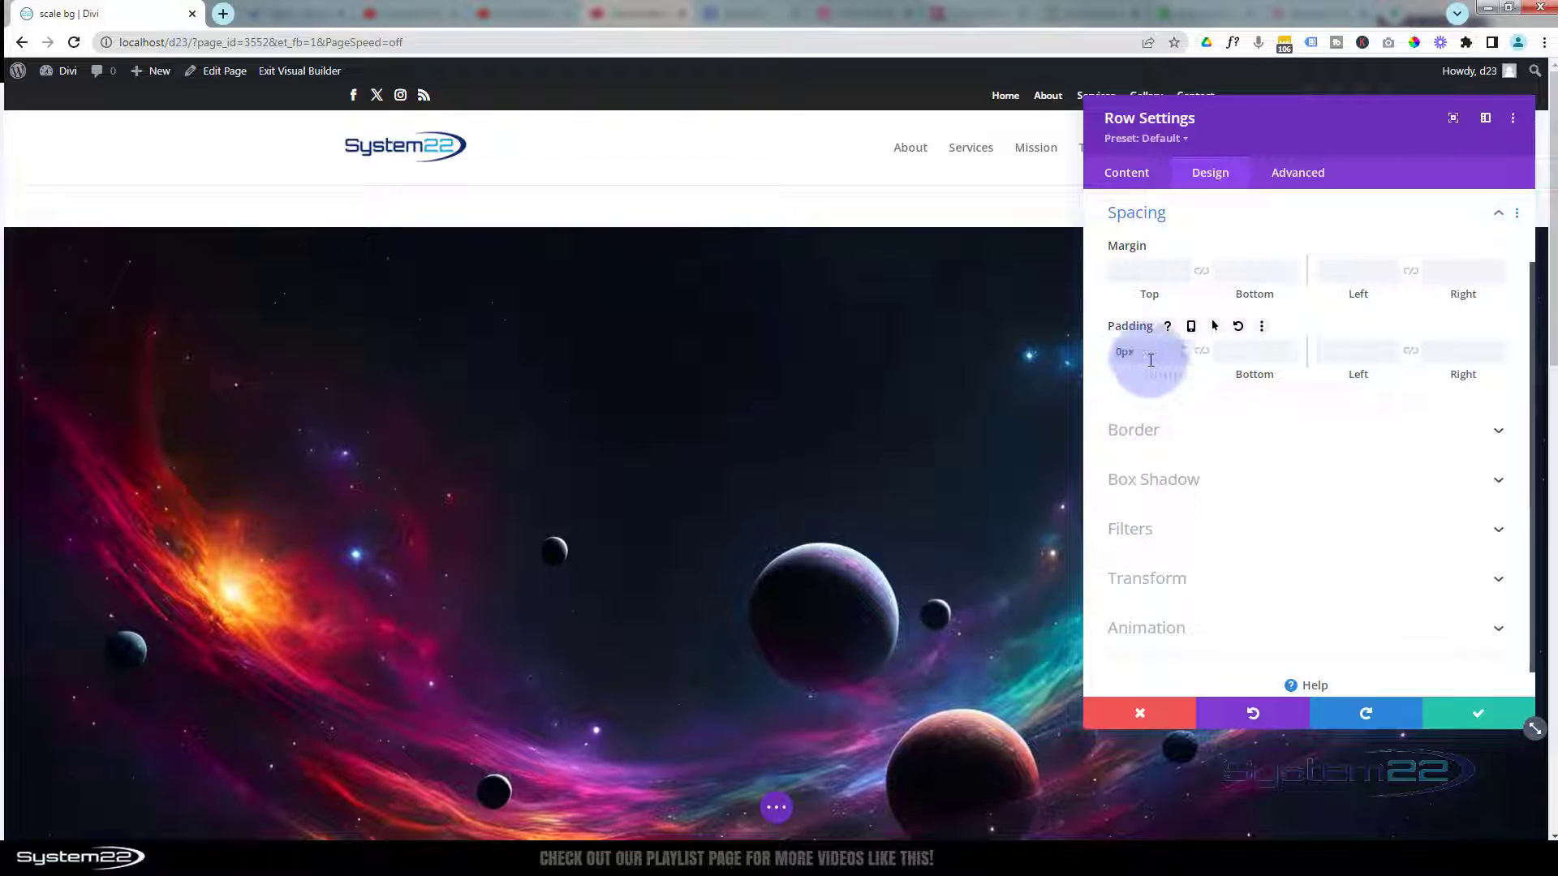
{"action": "left_click", "coordinate": [1200, 352]}
{"action": "left_click", "coordinate": [1200, 352]}
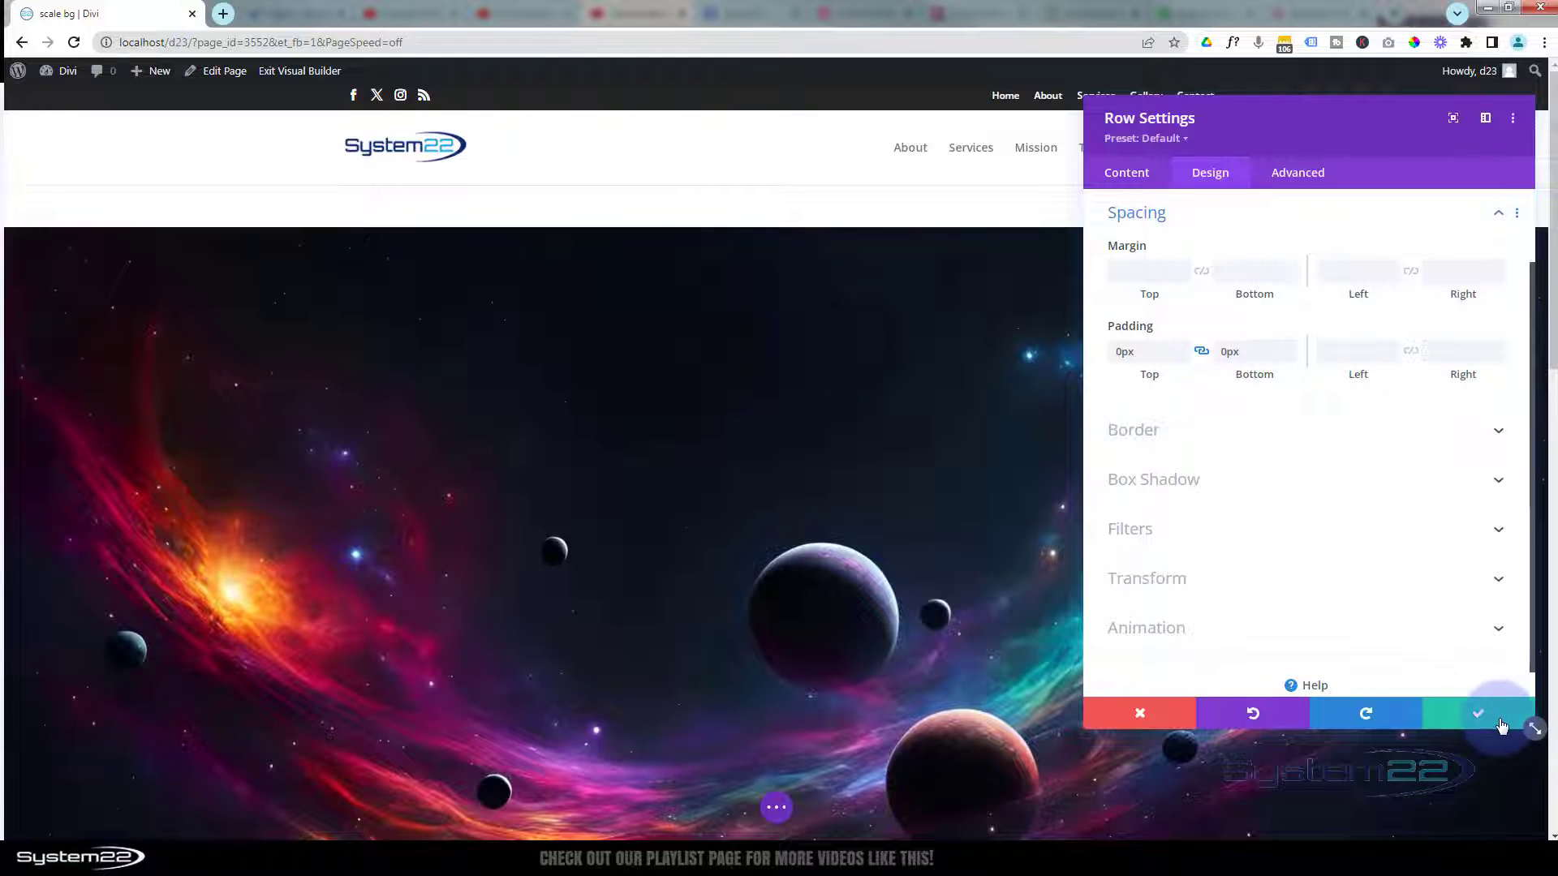
Step: Save the row settings, and set the section's top and bottom padding to 0px with the two values linked
{"action": "left_click", "coordinate": [1478, 713]}
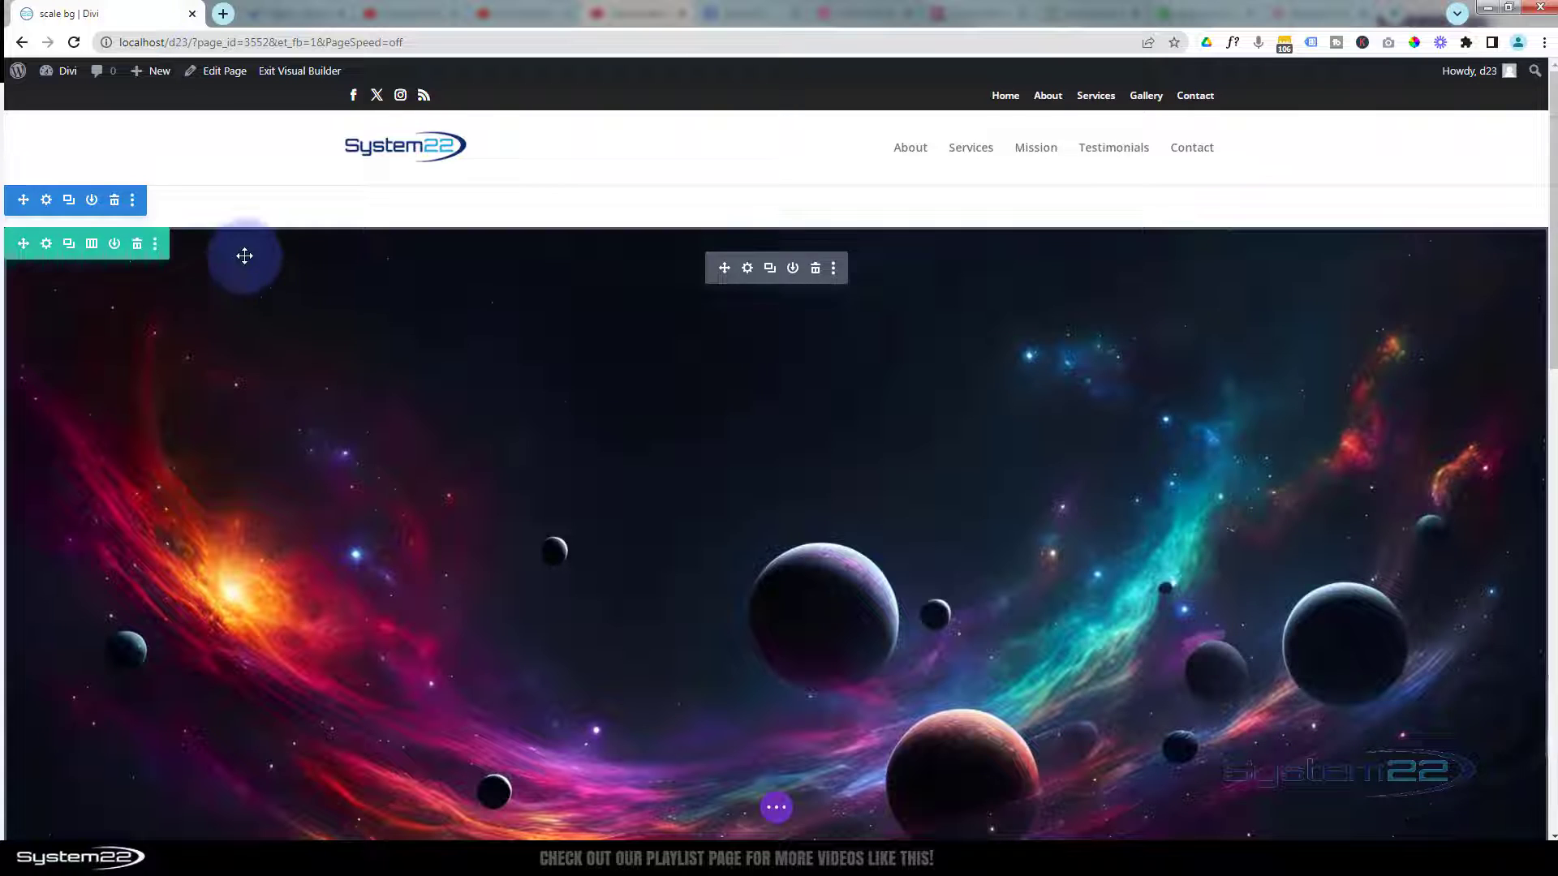
{"action": "left_click", "coordinate": [47, 200]}
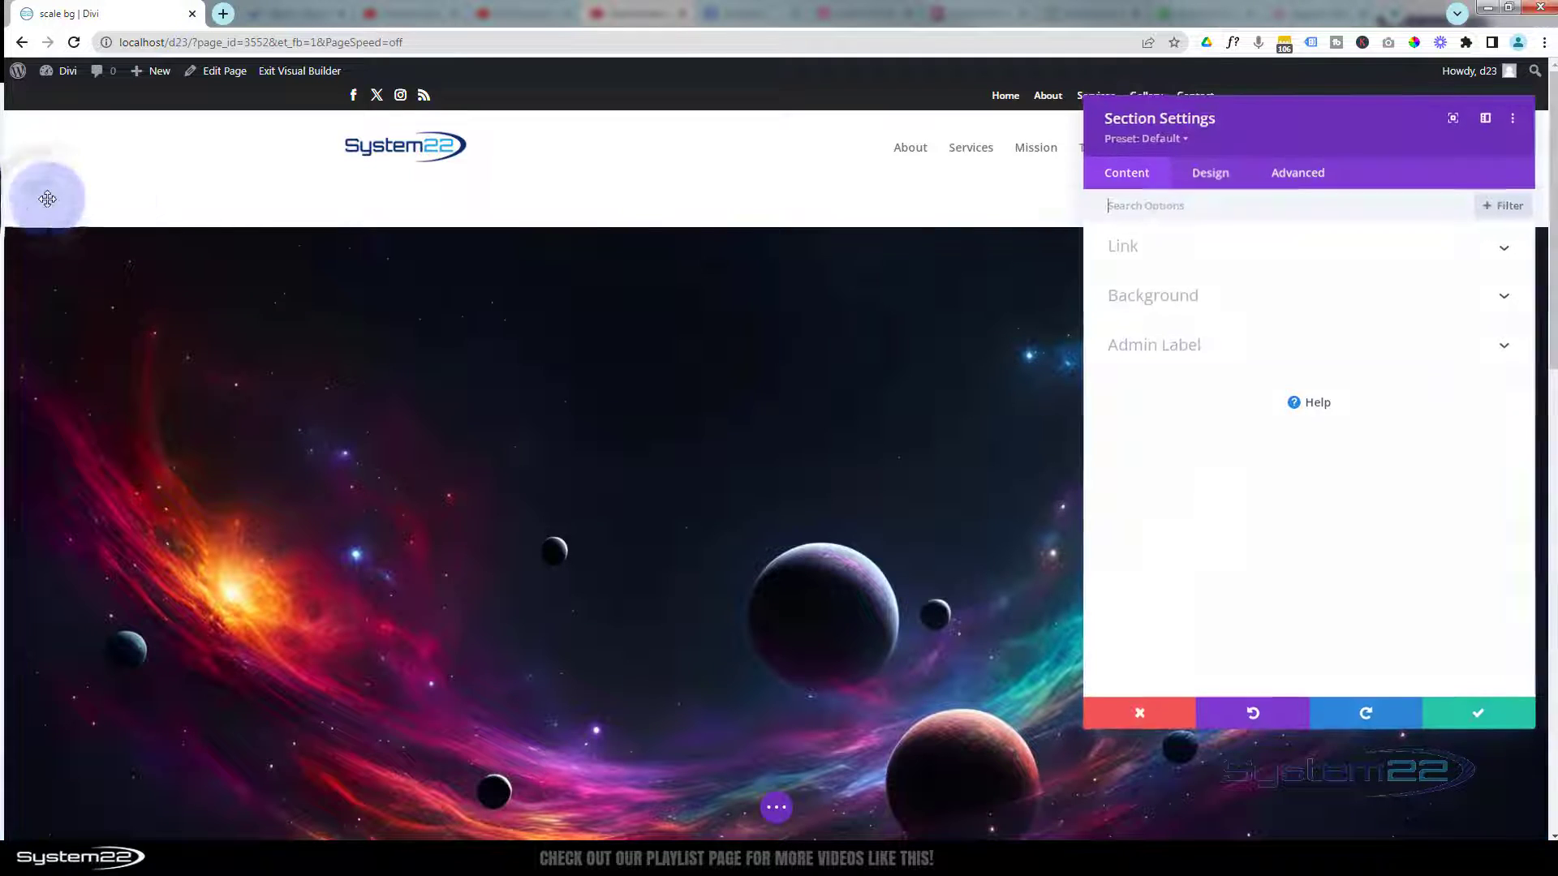
{"action": "left_click", "coordinate": [1209, 177]}
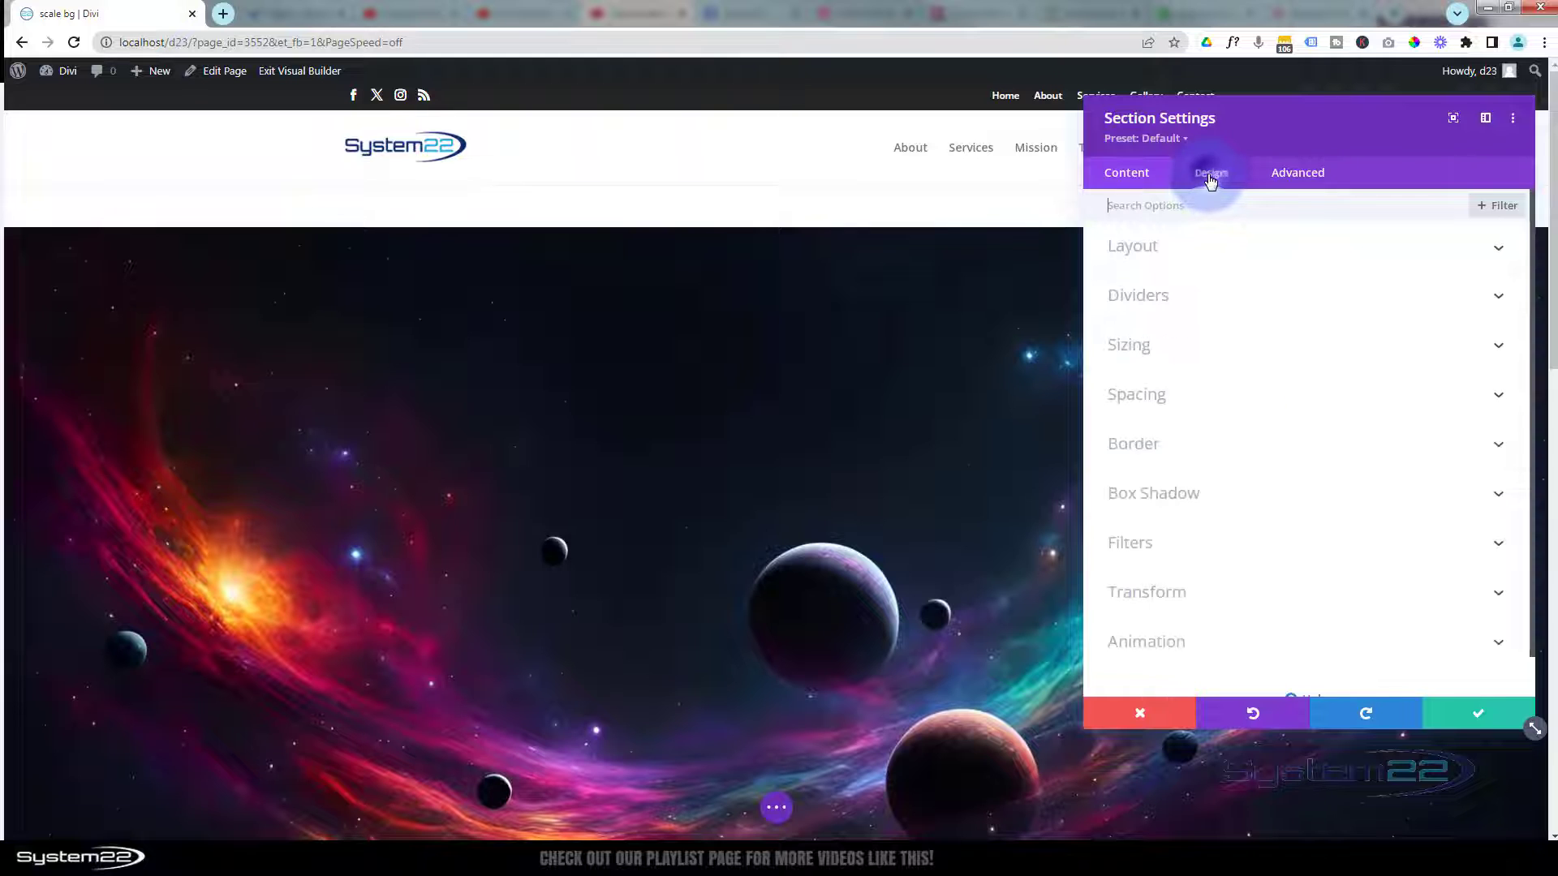
{"action": "left_click", "coordinate": [1249, 403]}
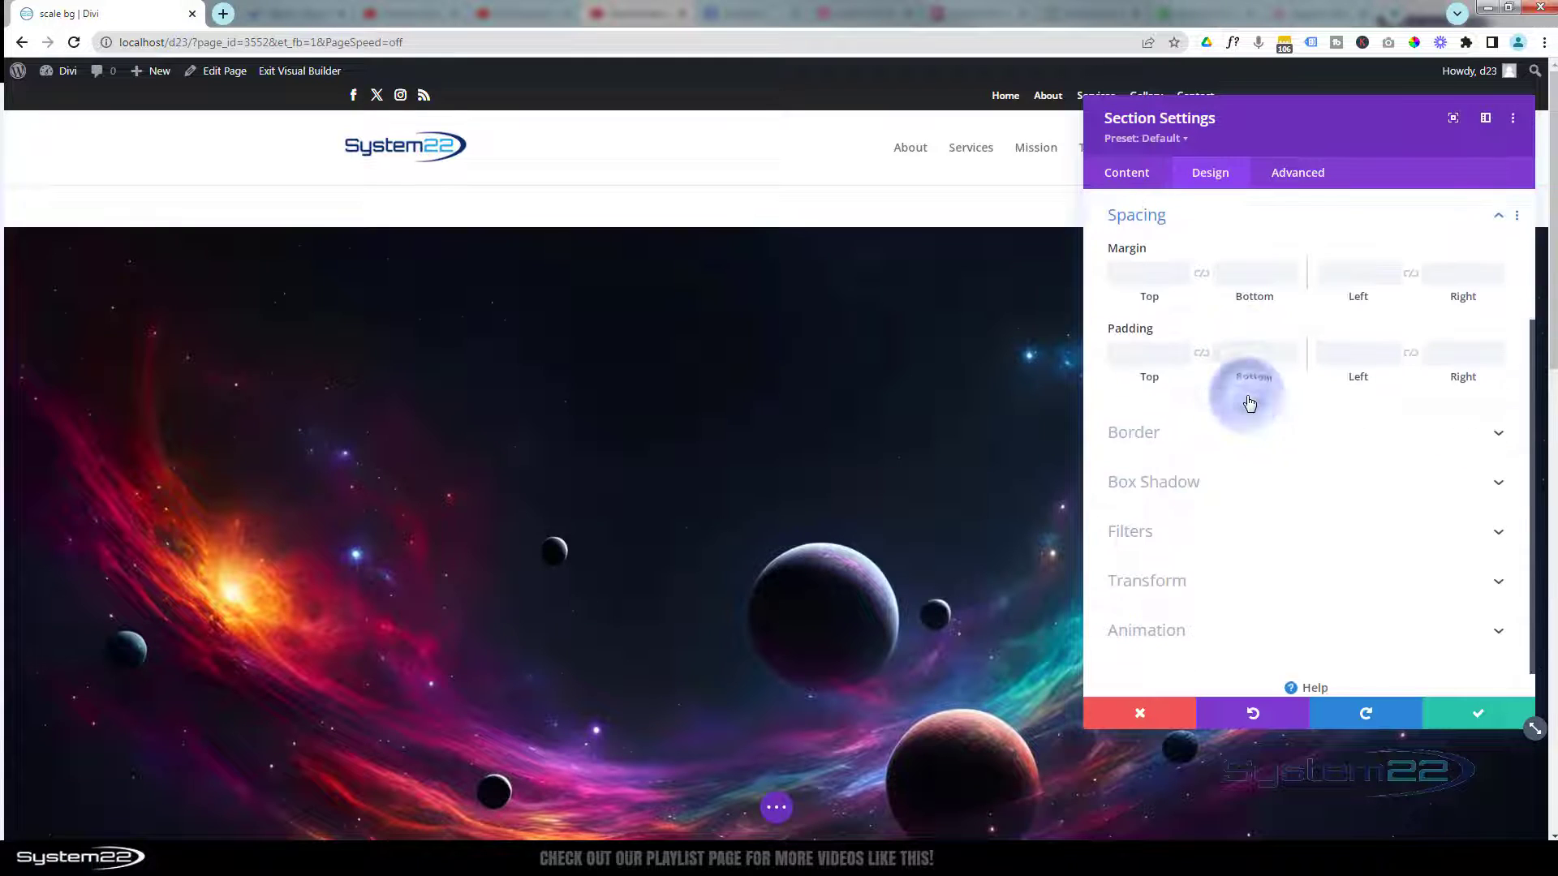
{"action": "left_click", "coordinate": [1155, 358]}
{"action": "type", "text": "0"}
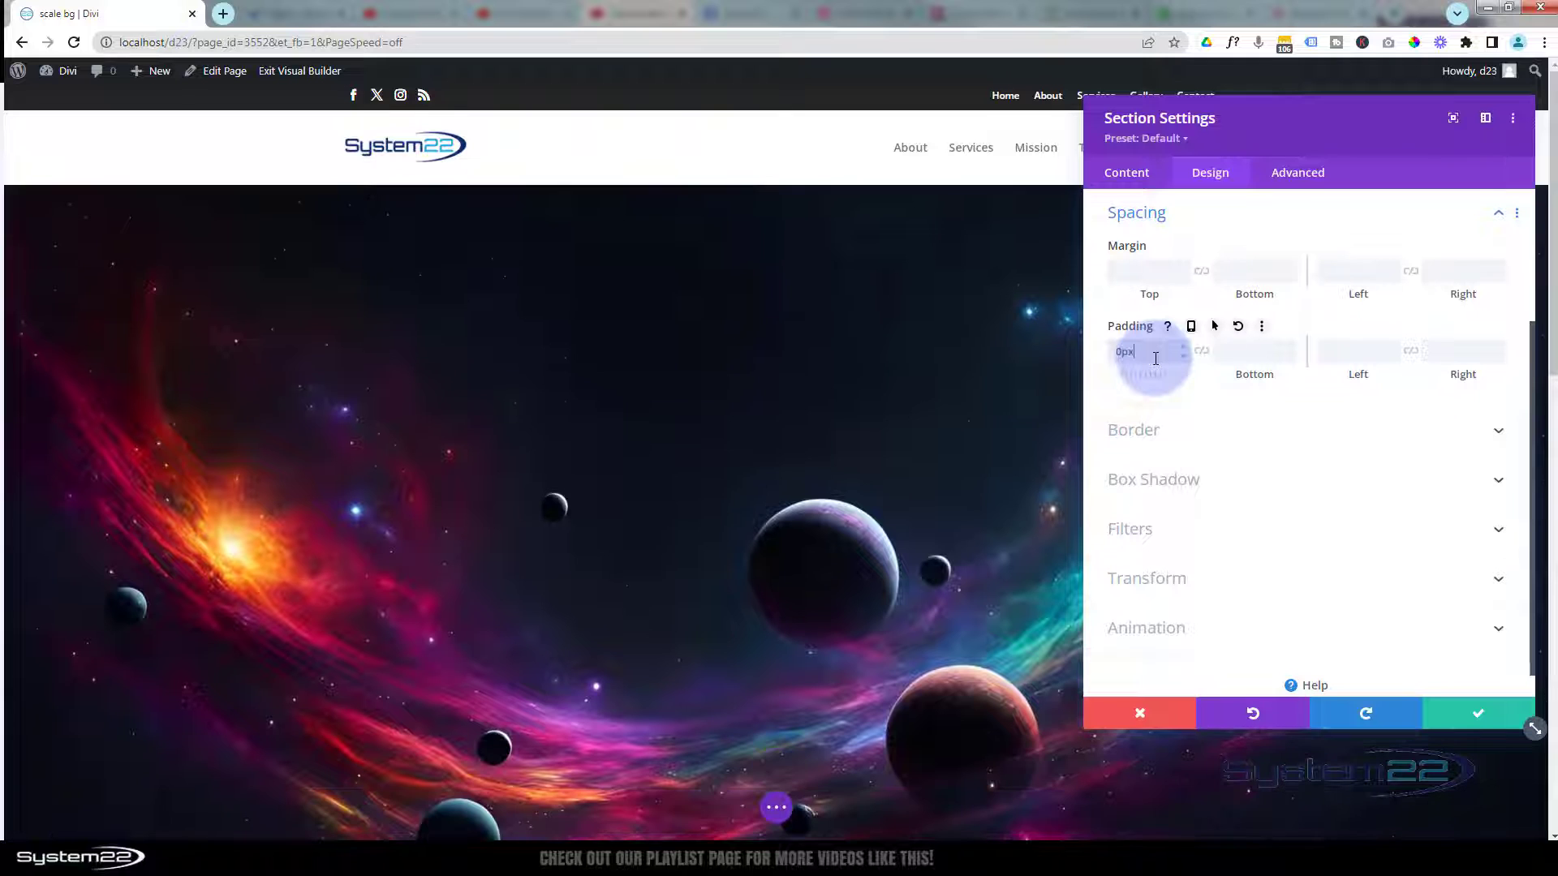
{"action": "left_click", "coordinate": [1202, 351]}
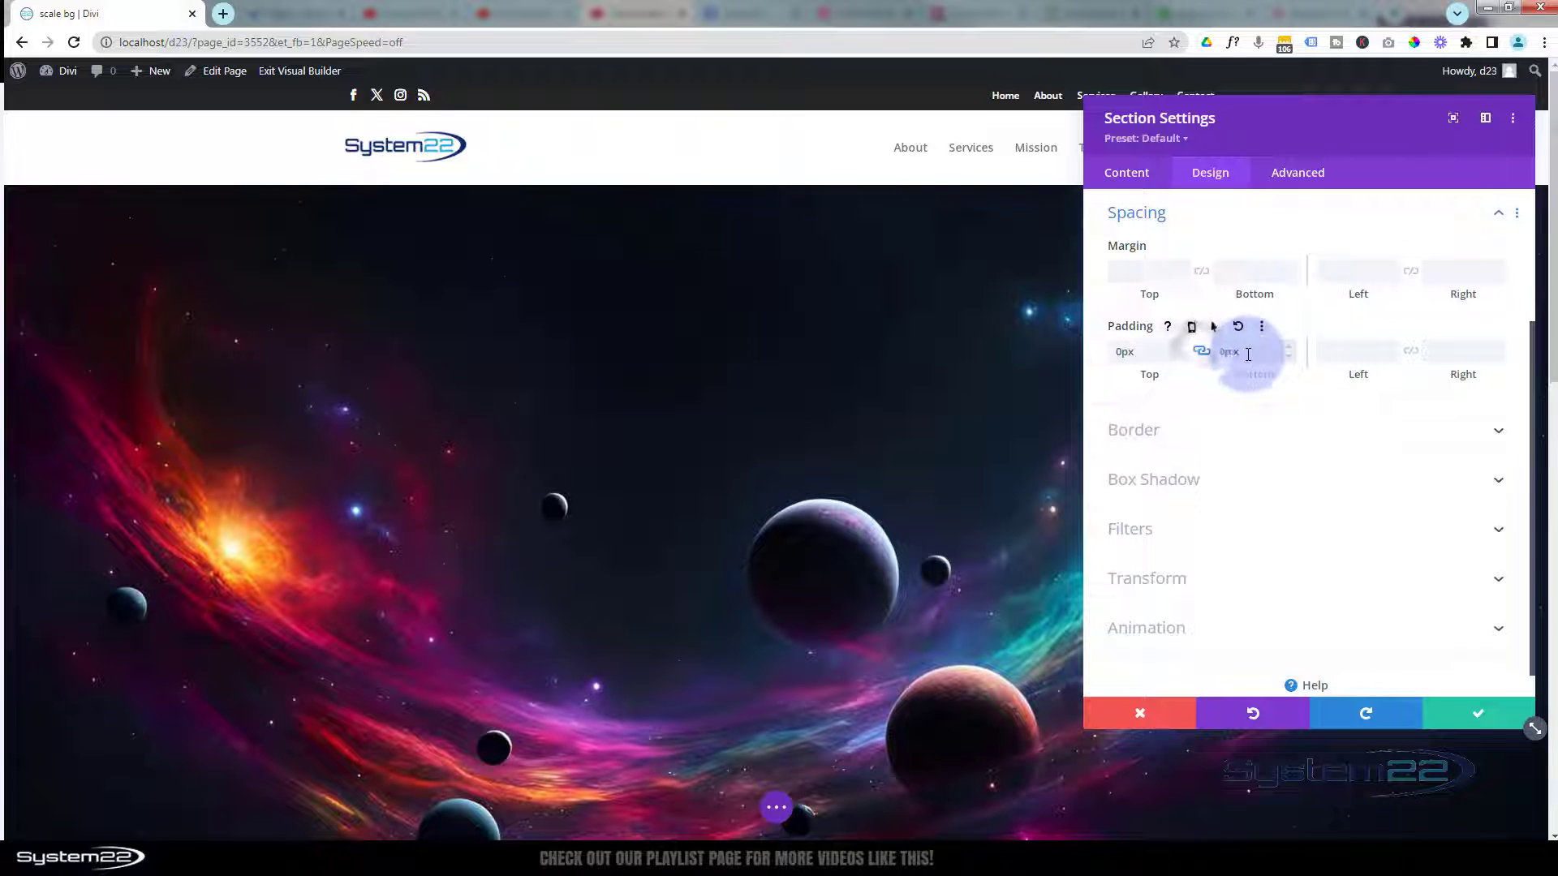
{"action": "scroll", "coordinate": [893, 406], "scroll_direction": "down", "scroll_amount": 5}
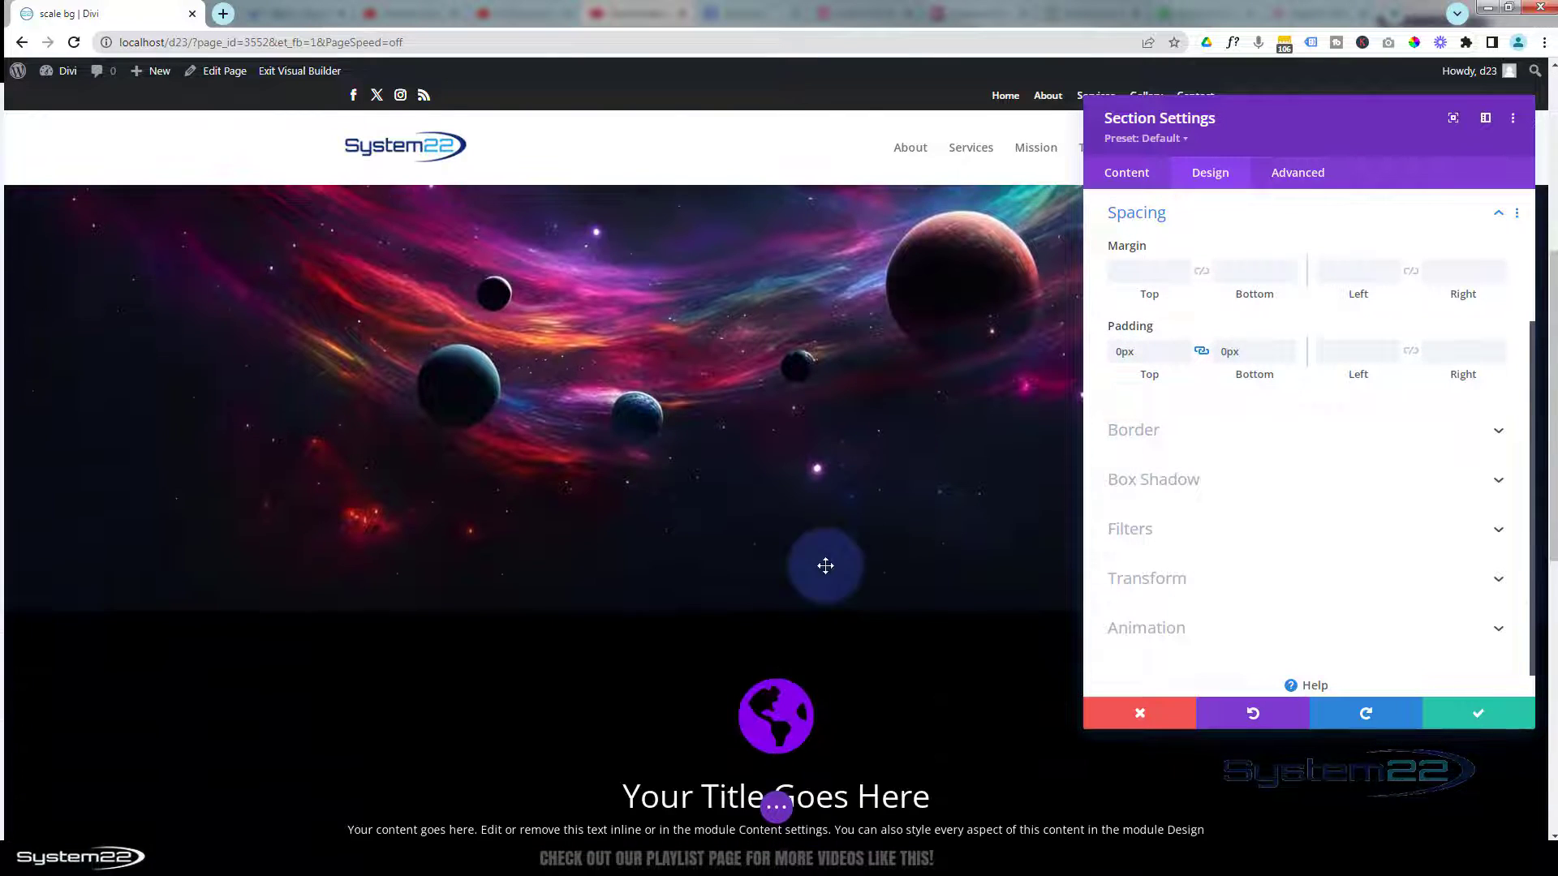
{"action": "scroll", "coordinate": [813, 621], "scroll_direction": "up", "scroll_amount": 2}
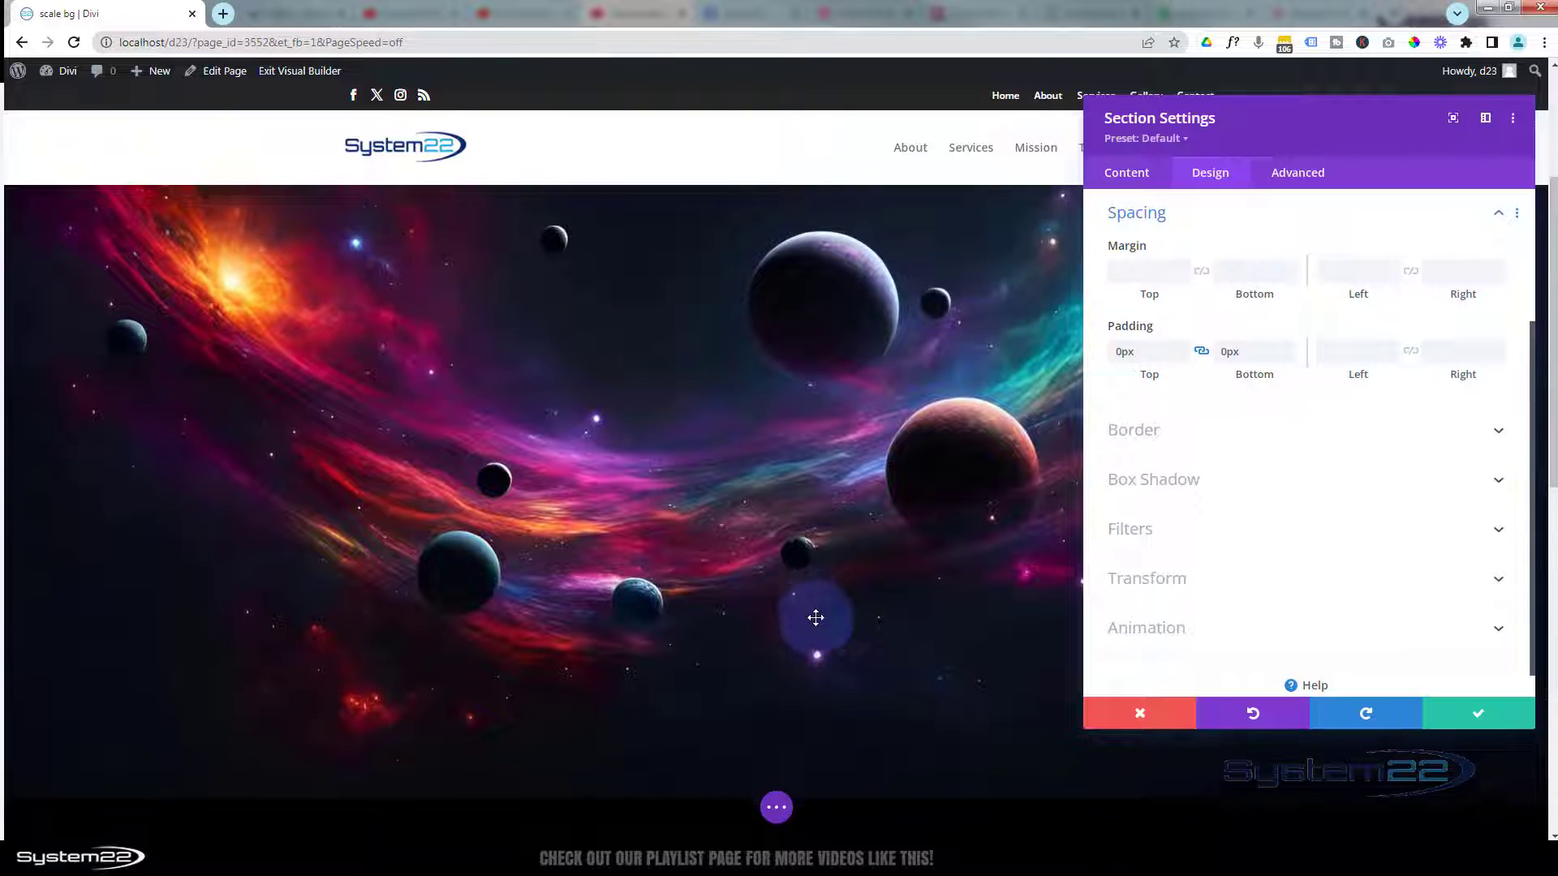
{"action": "scroll", "coordinate": [815, 616], "scroll_direction": "down", "scroll_amount": 2}
{"action": "scroll", "coordinate": [823, 604], "scroll_direction": "up", "scroll_amount": 2}
{"action": "scroll", "coordinate": [823, 604], "scroll_direction": "up", "scroll_amount": 3}
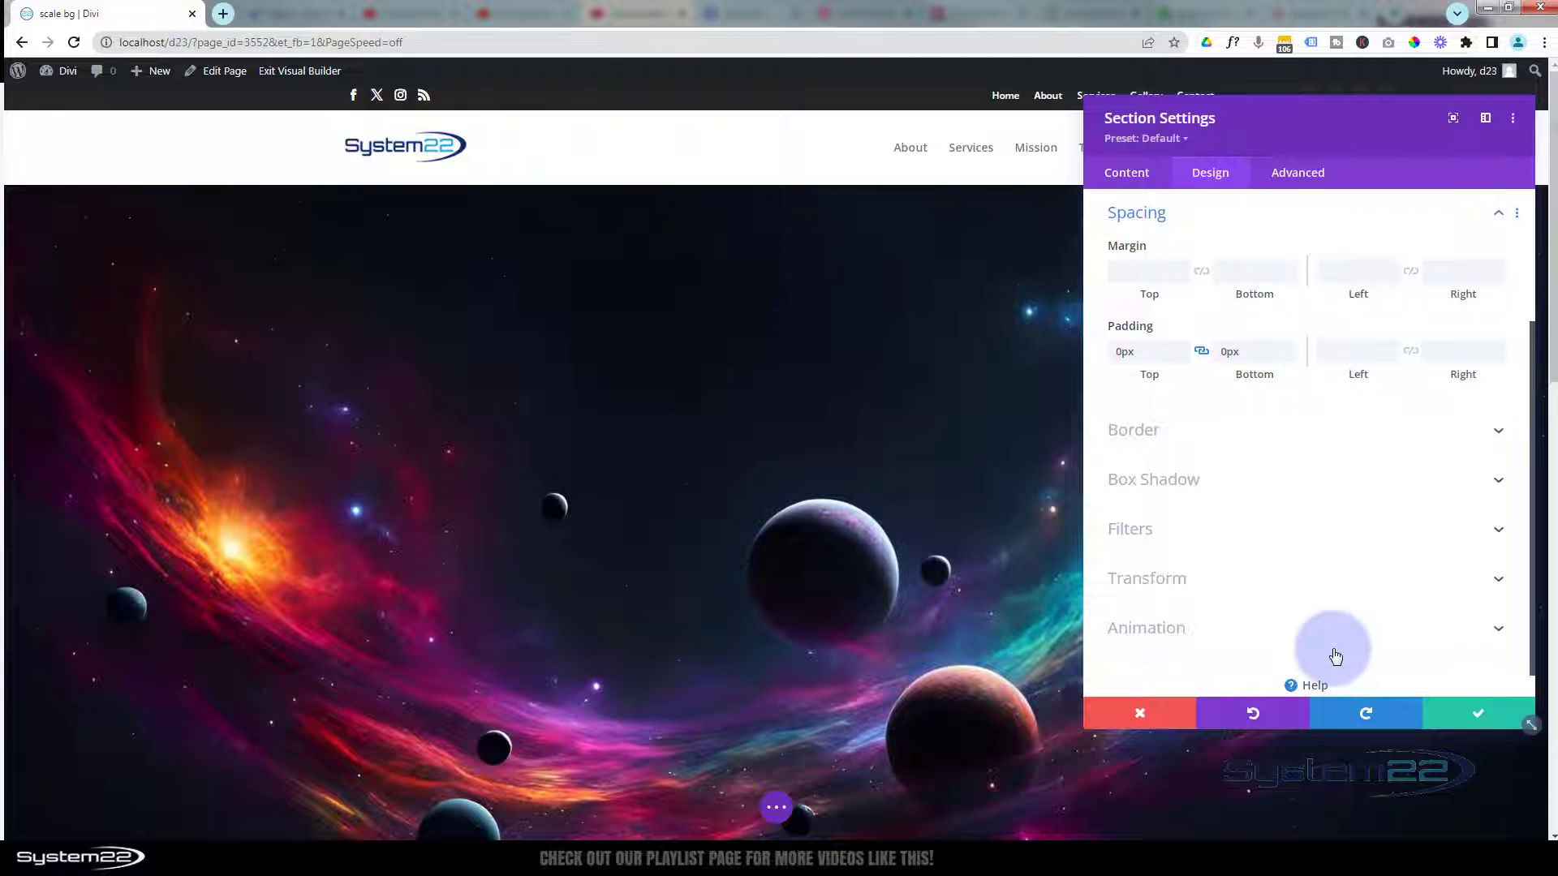
{"action": "left_click", "coordinate": [1462, 710]}
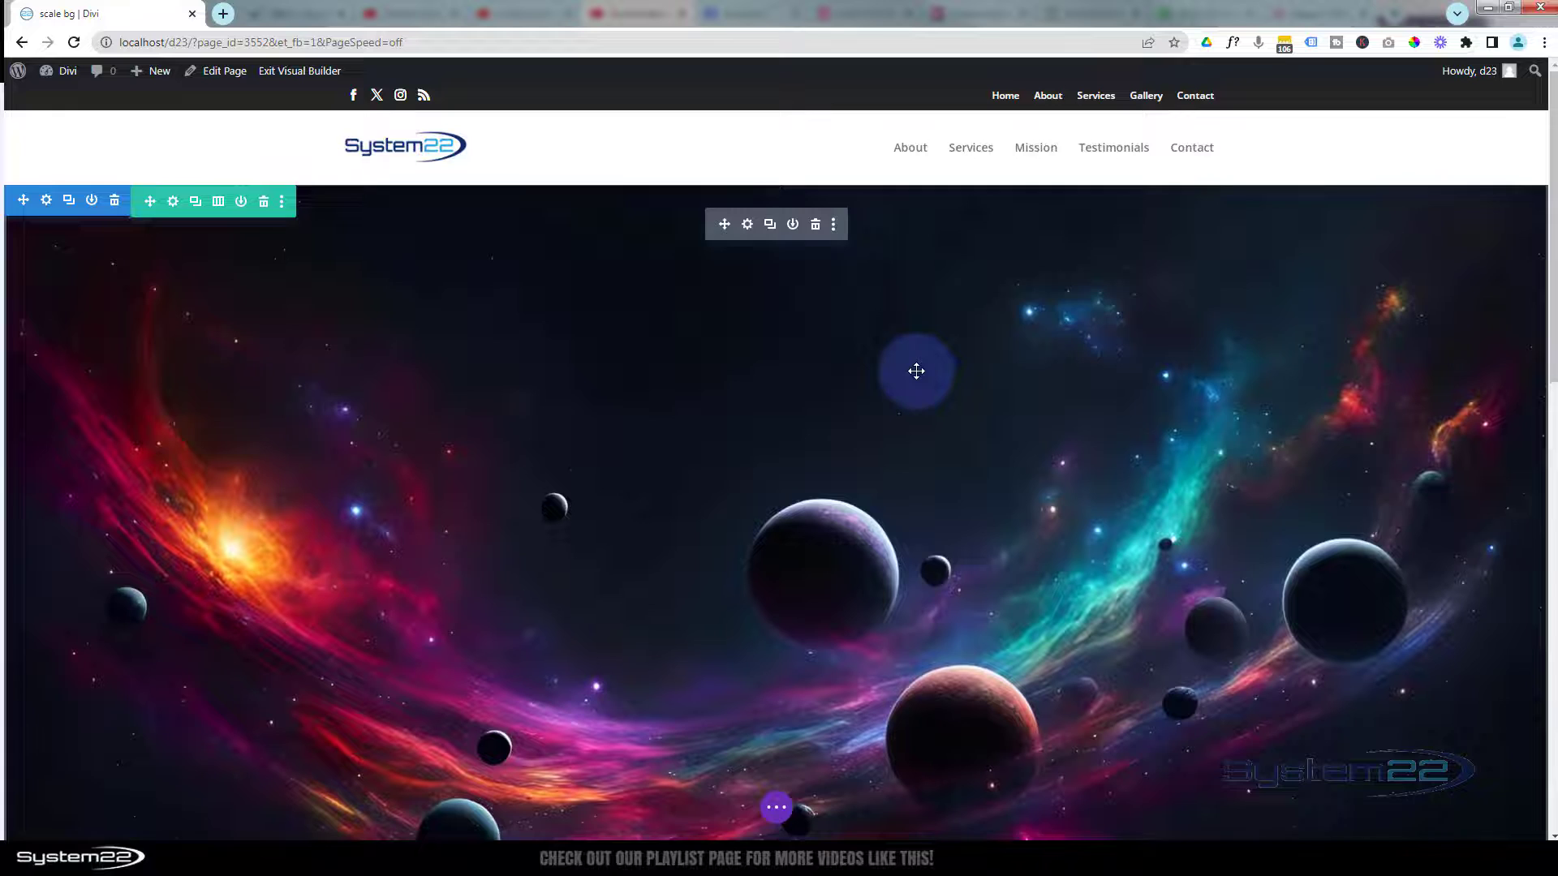
Step: Insert a single-column row below the image's row and add a Call To Action module to it
{"action": "scroll", "coordinate": [916, 371], "scroll_direction": "down", "scroll_amount": 4}
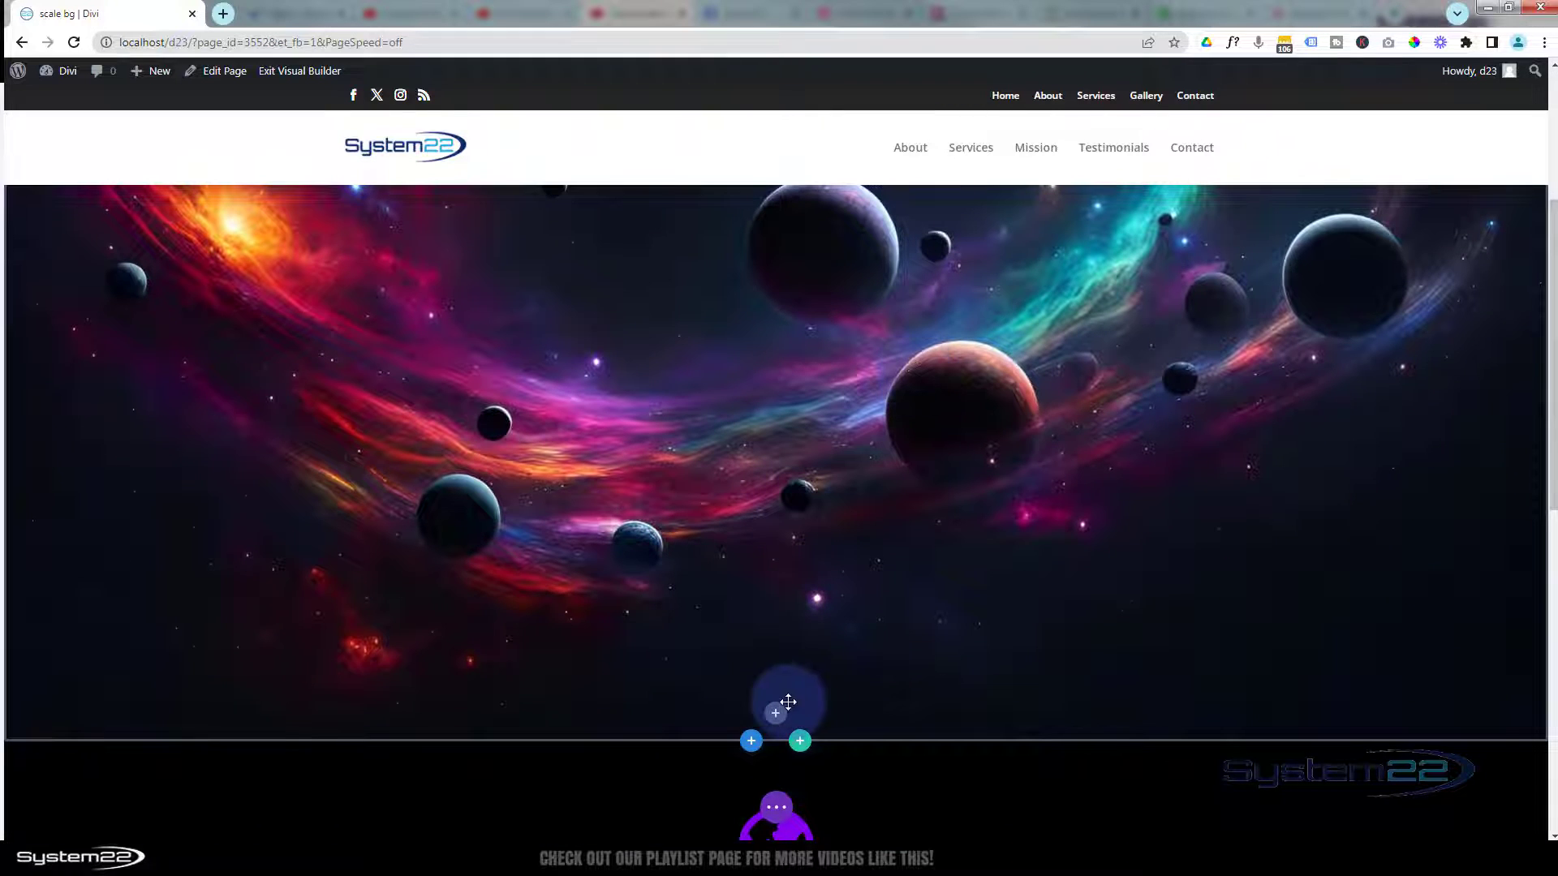
{"action": "left_click", "coordinate": [801, 742]}
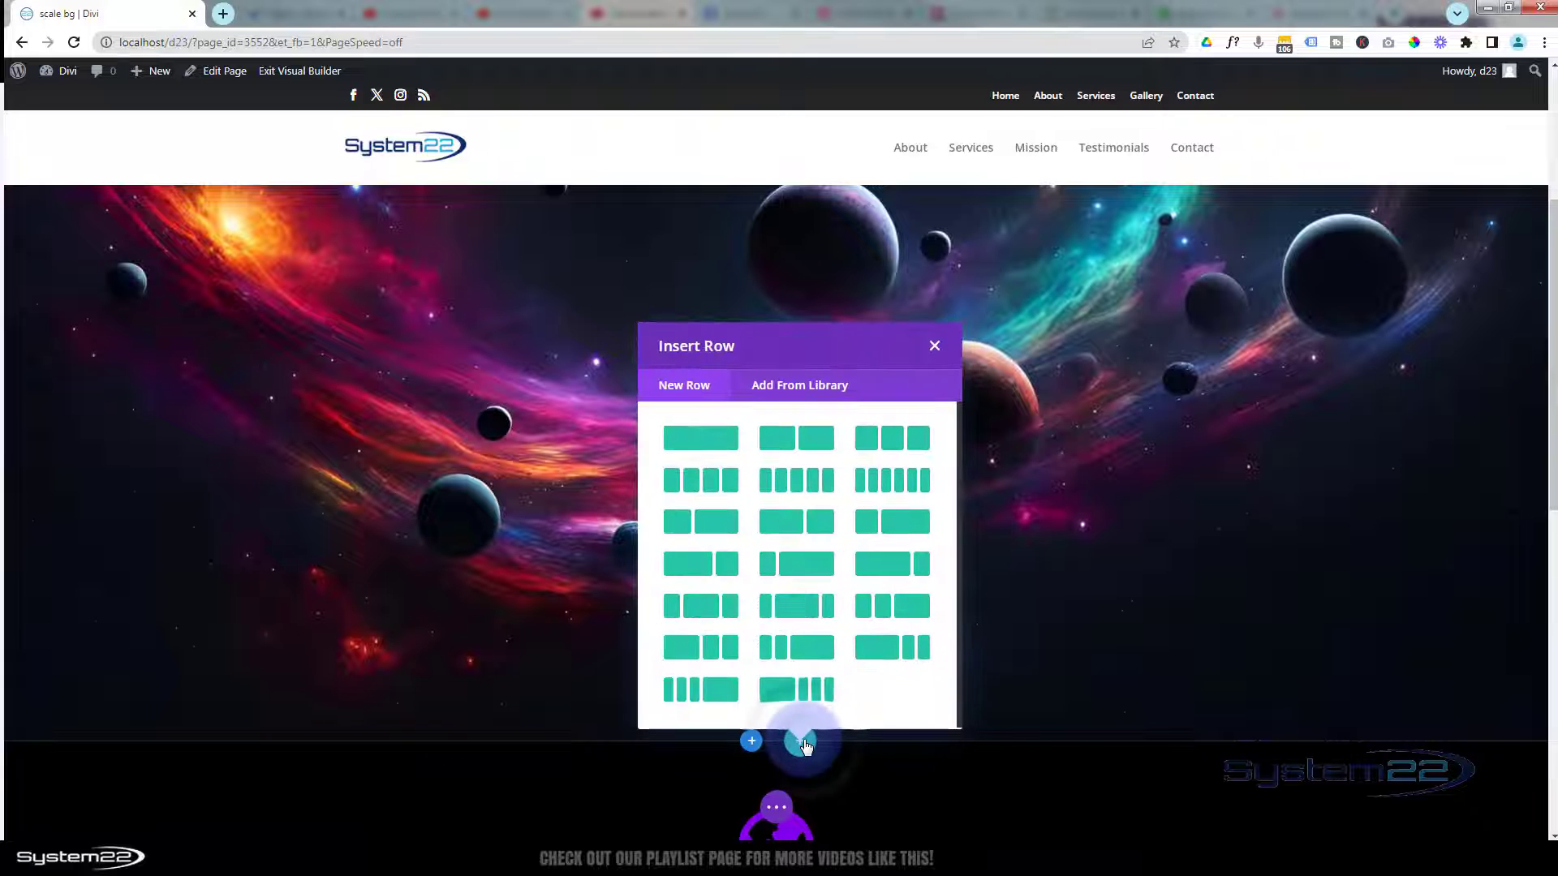
{"action": "left_click", "coordinate": [711, 445]}
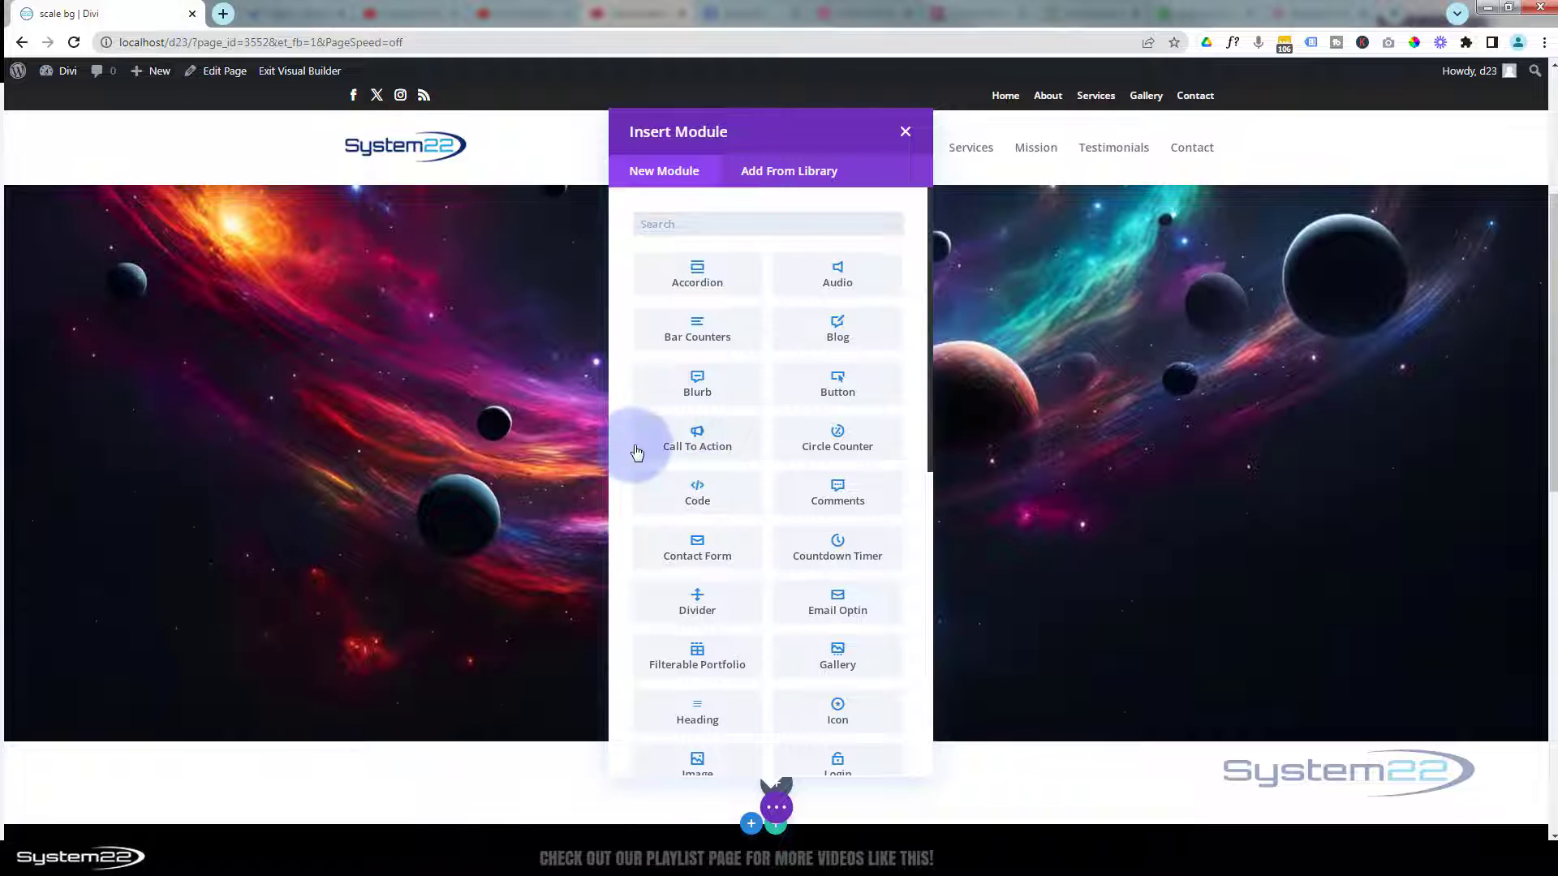
{"action": "left_click", "coordinate": [696, 438]}
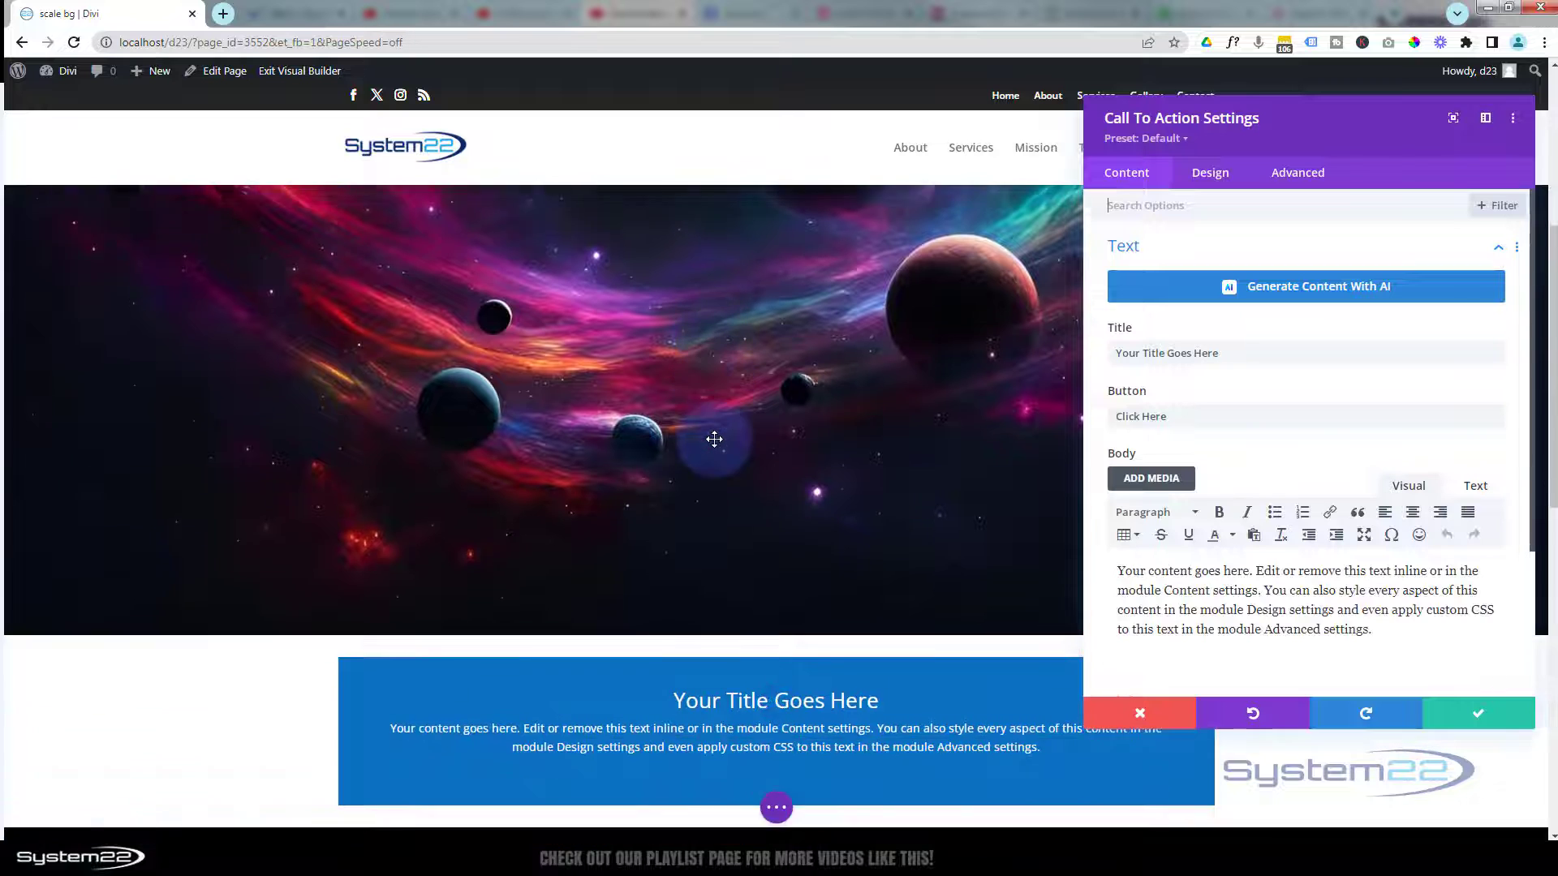
Step: Set the Call To Action title to "Animated Background Image" and its button text to "More information!"
{"action": "scroll", "coordinate": [714, 438], "scroll_direction": "down", "scroll_amount": 3}
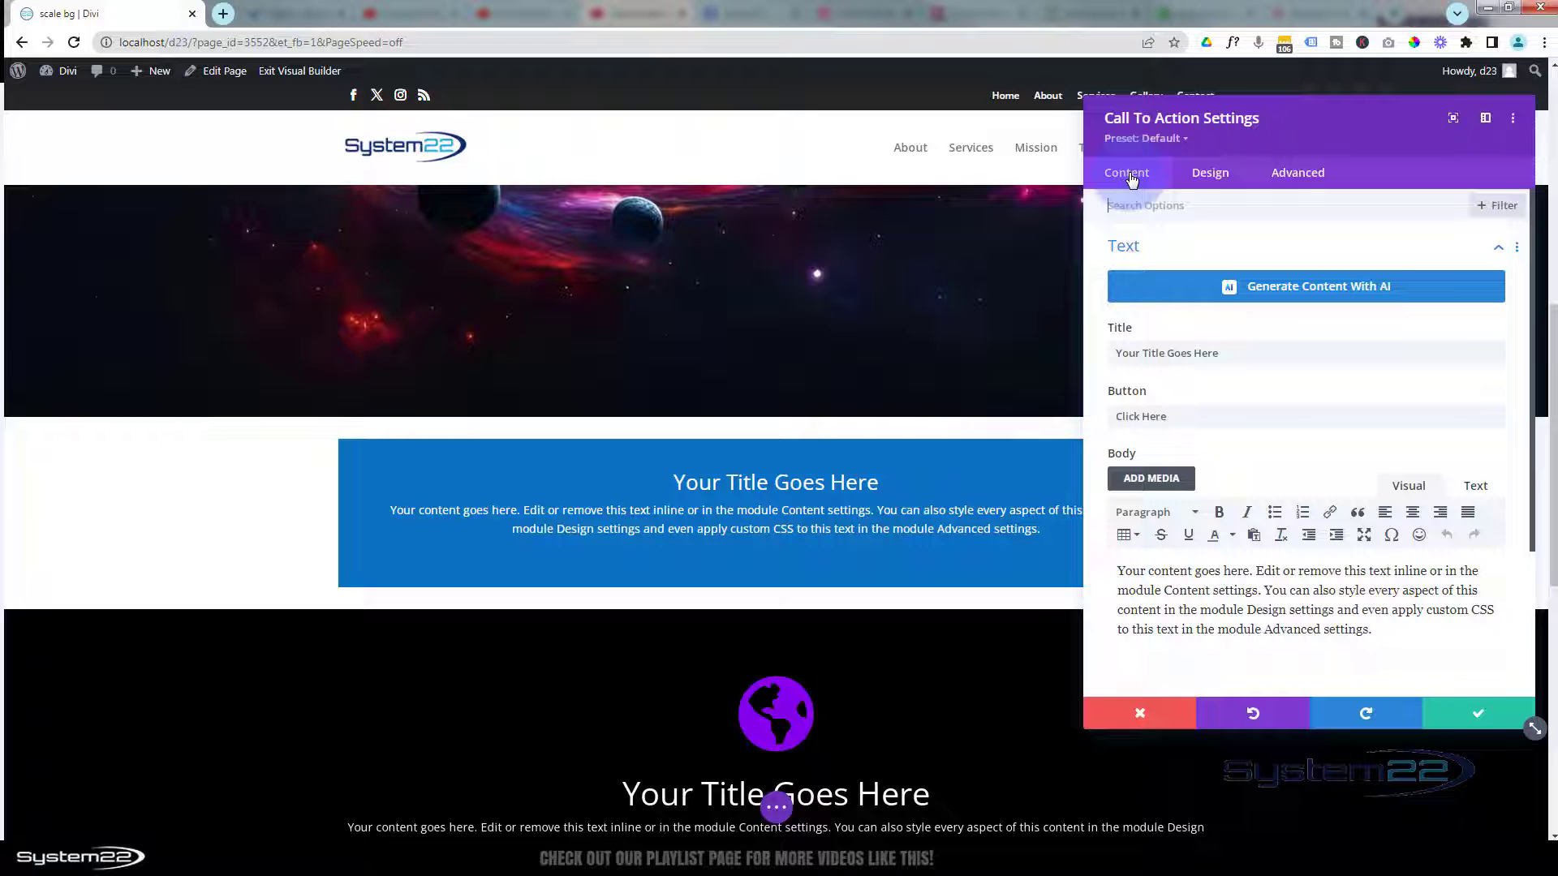
{"action": "left_click_drag", "start_coordinate": [1234, 353], "coordinate": [1088, 349]}
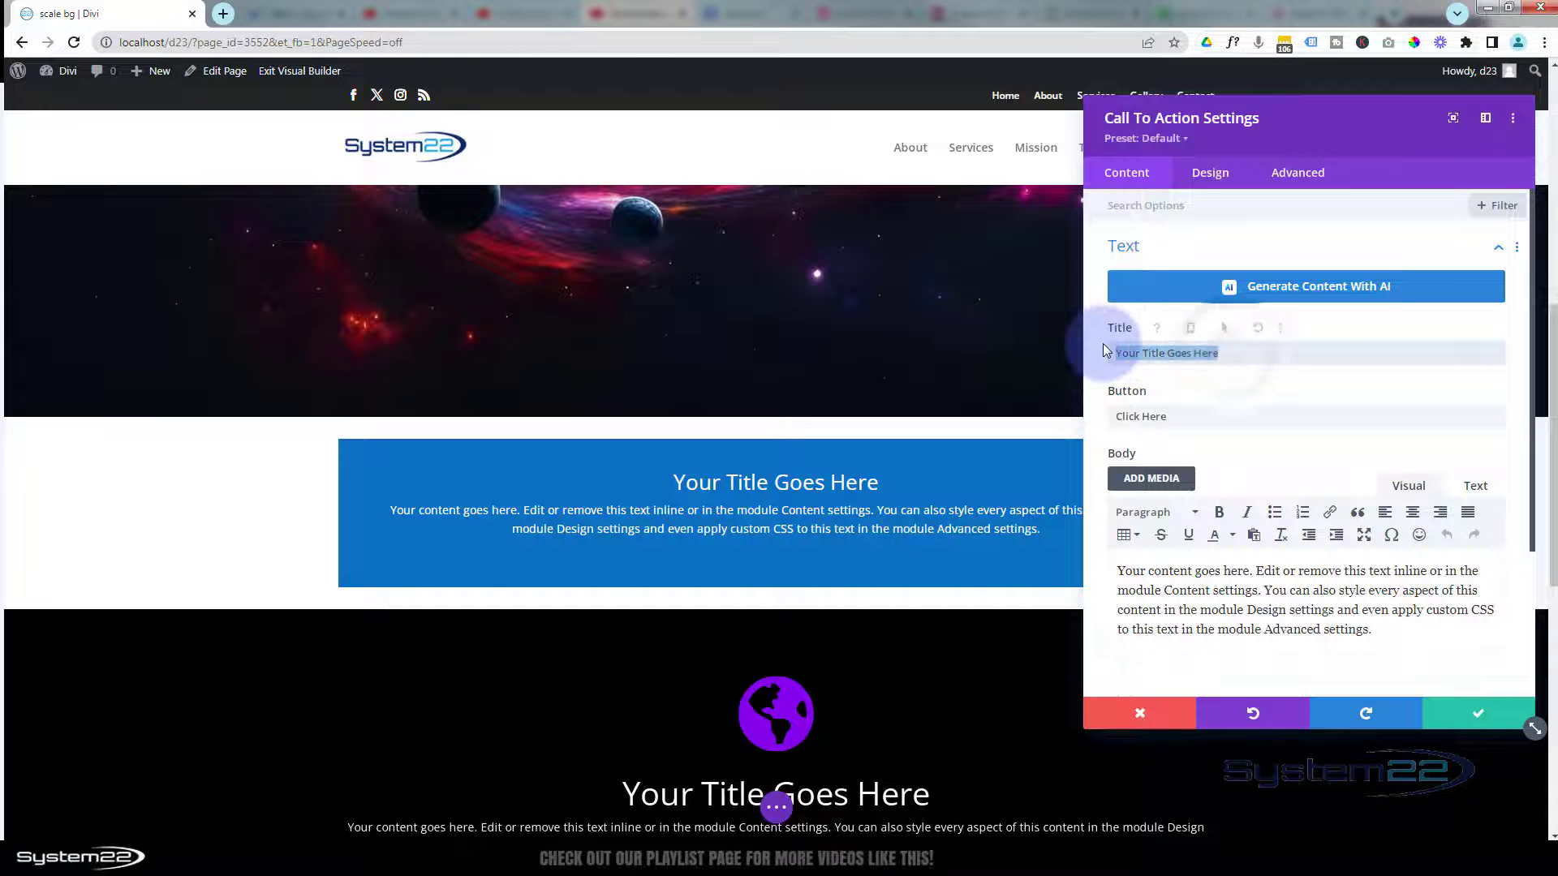
{"action": "type", "text": "Animated Background Image"}
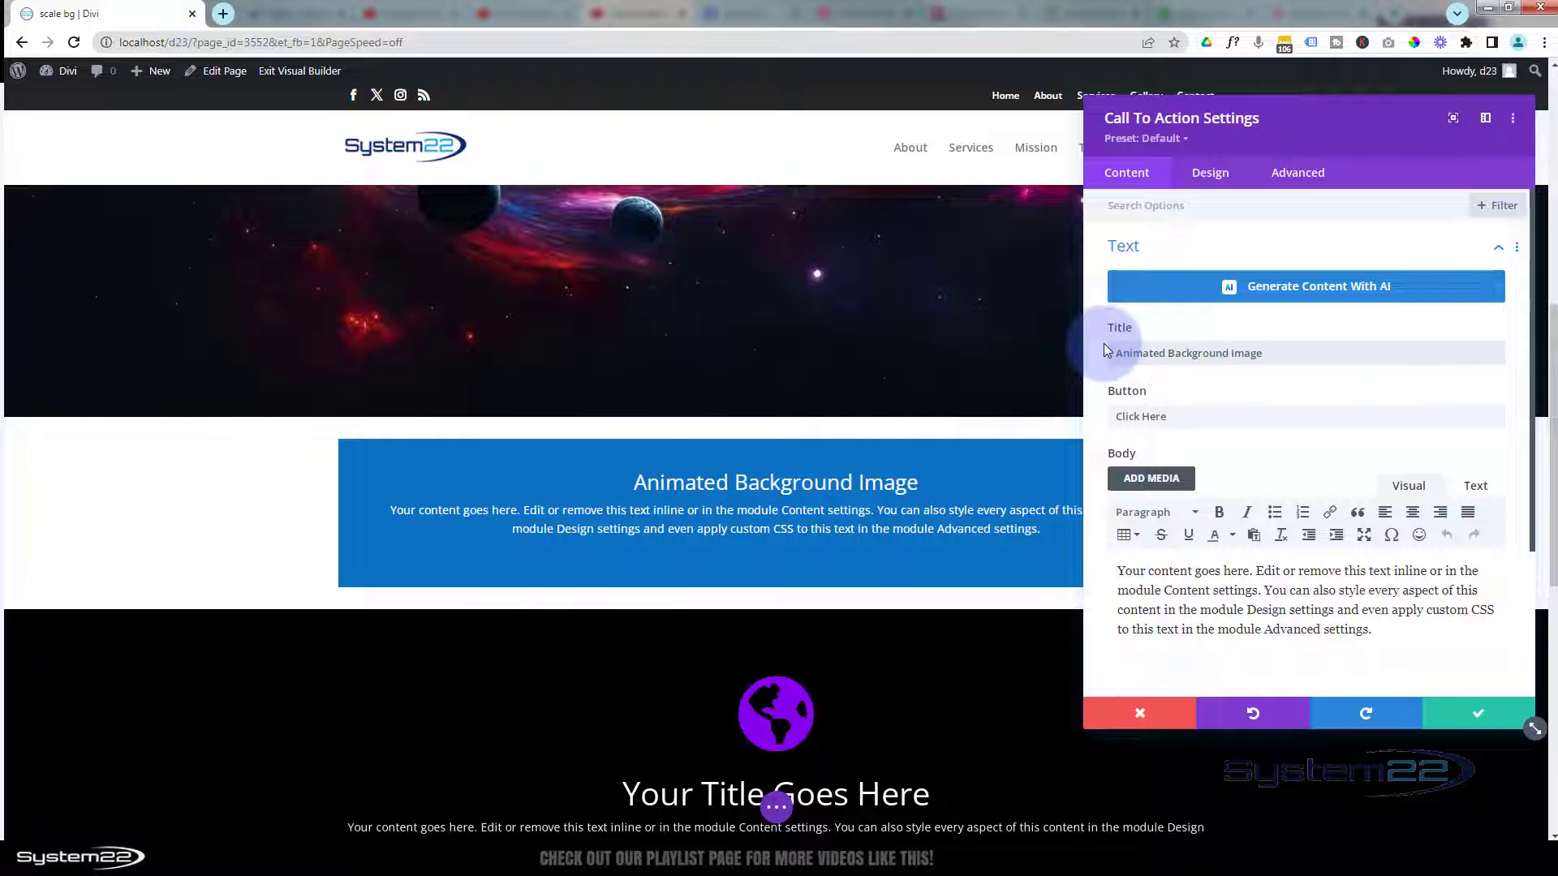
{"action": "left_click_drag", "start_coordinate": [1174, 416], "coordinate": [1117, 417]}
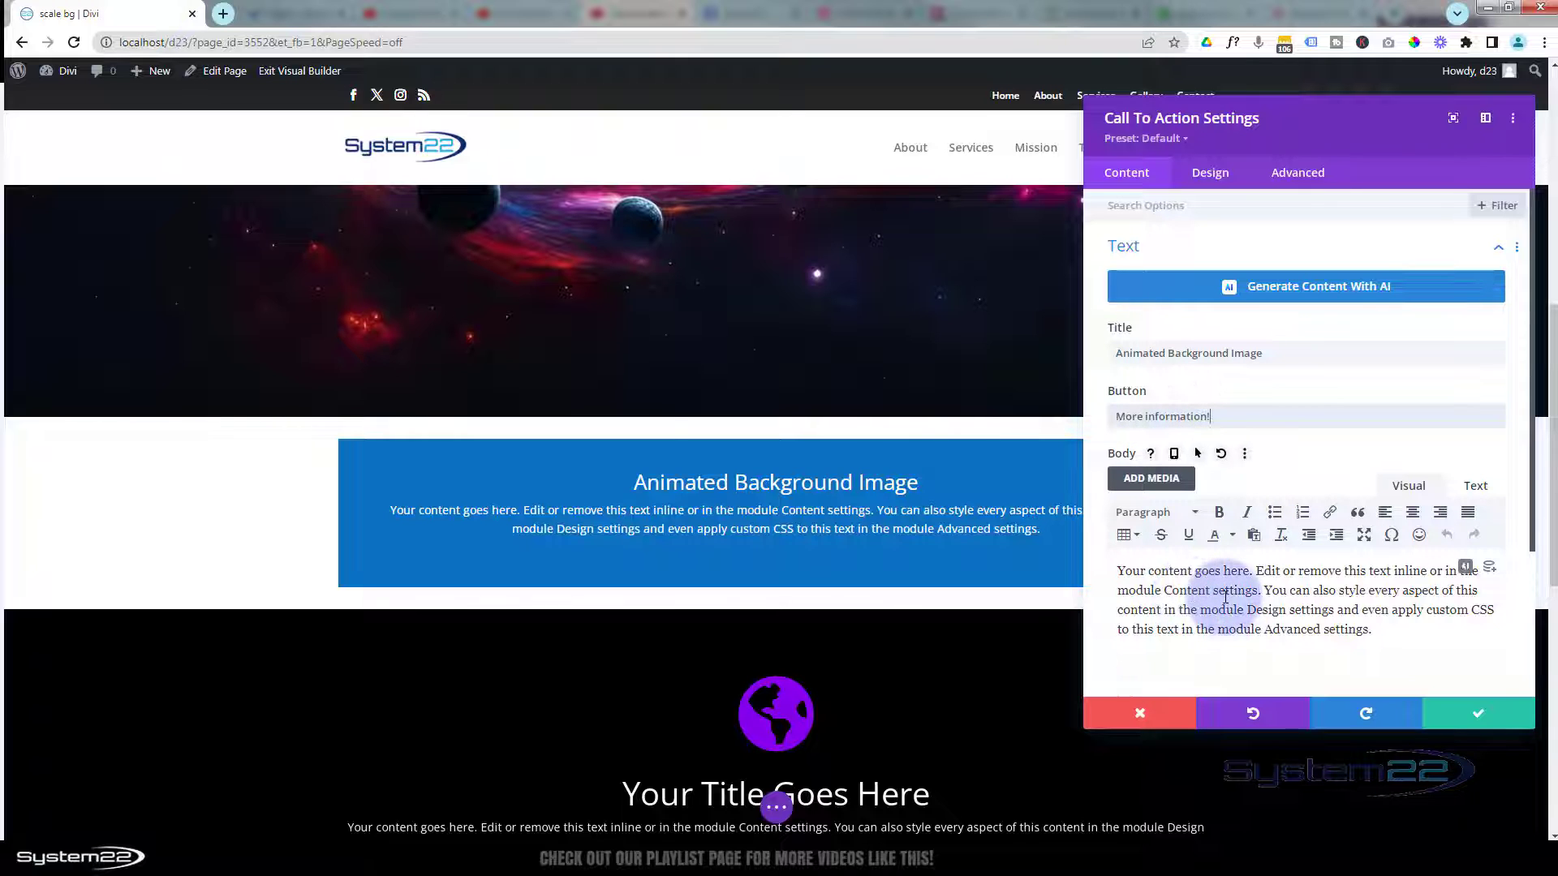
Step: Set the Call To Action's button link URL to the placeholder "#"
{"action": "scroll", "coordinate": [1227, 603], "scroll_direction": "down", "scroll_amount": 2}
{"action": "left_click", "coordinate": [1232, 479]}
{"action": "scroll", "coordinate": [1233, 479], "scroll_direction": "down", "scroll_amount": 1}
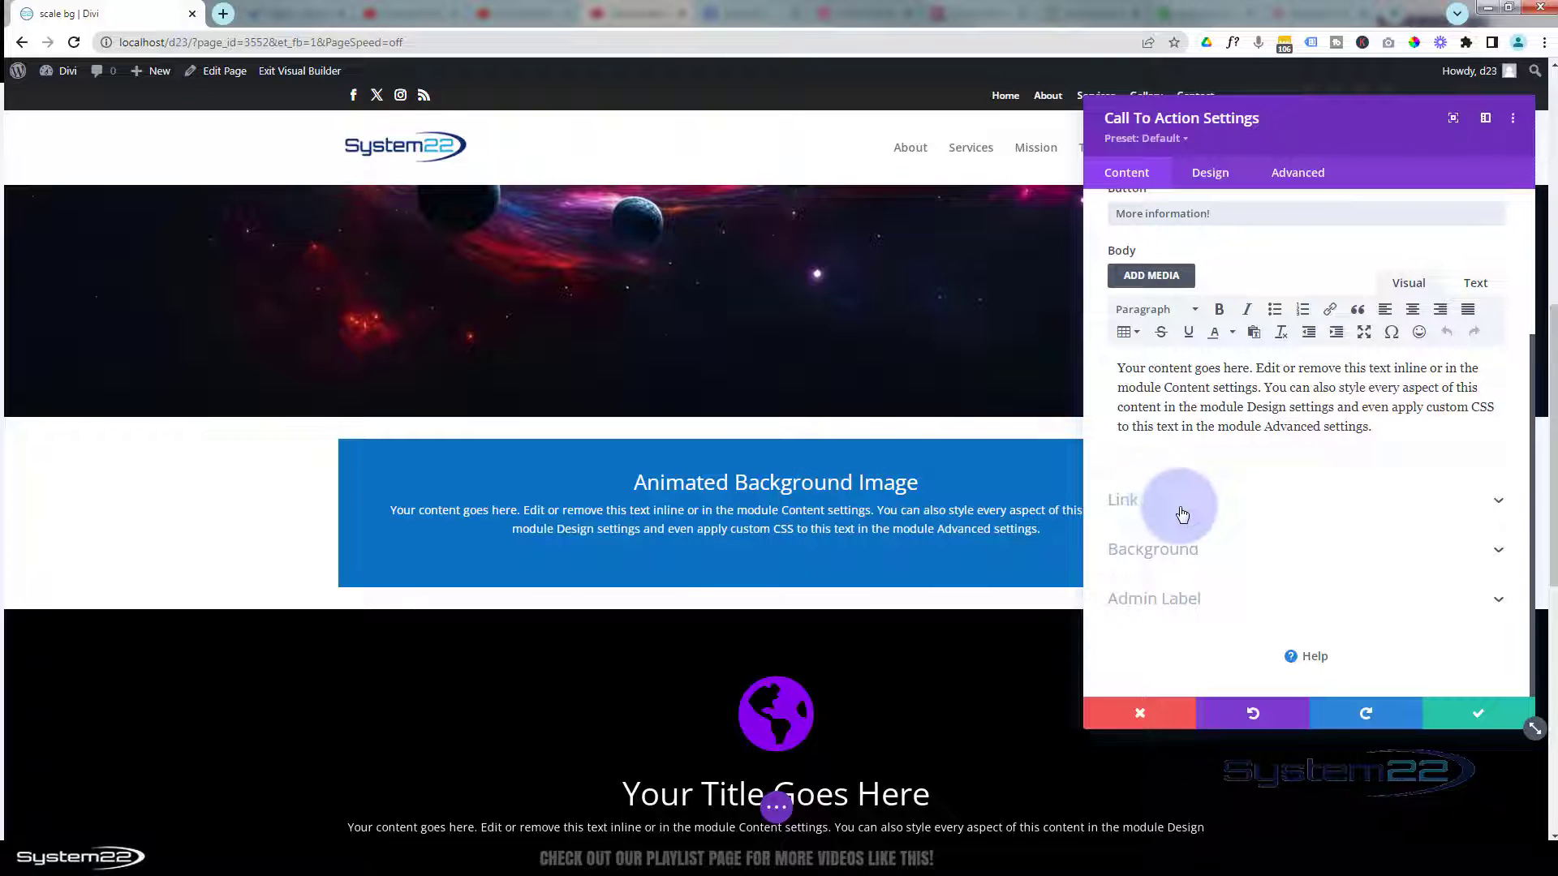
{"action": "left_click", "coordinate": [1120, 500]}
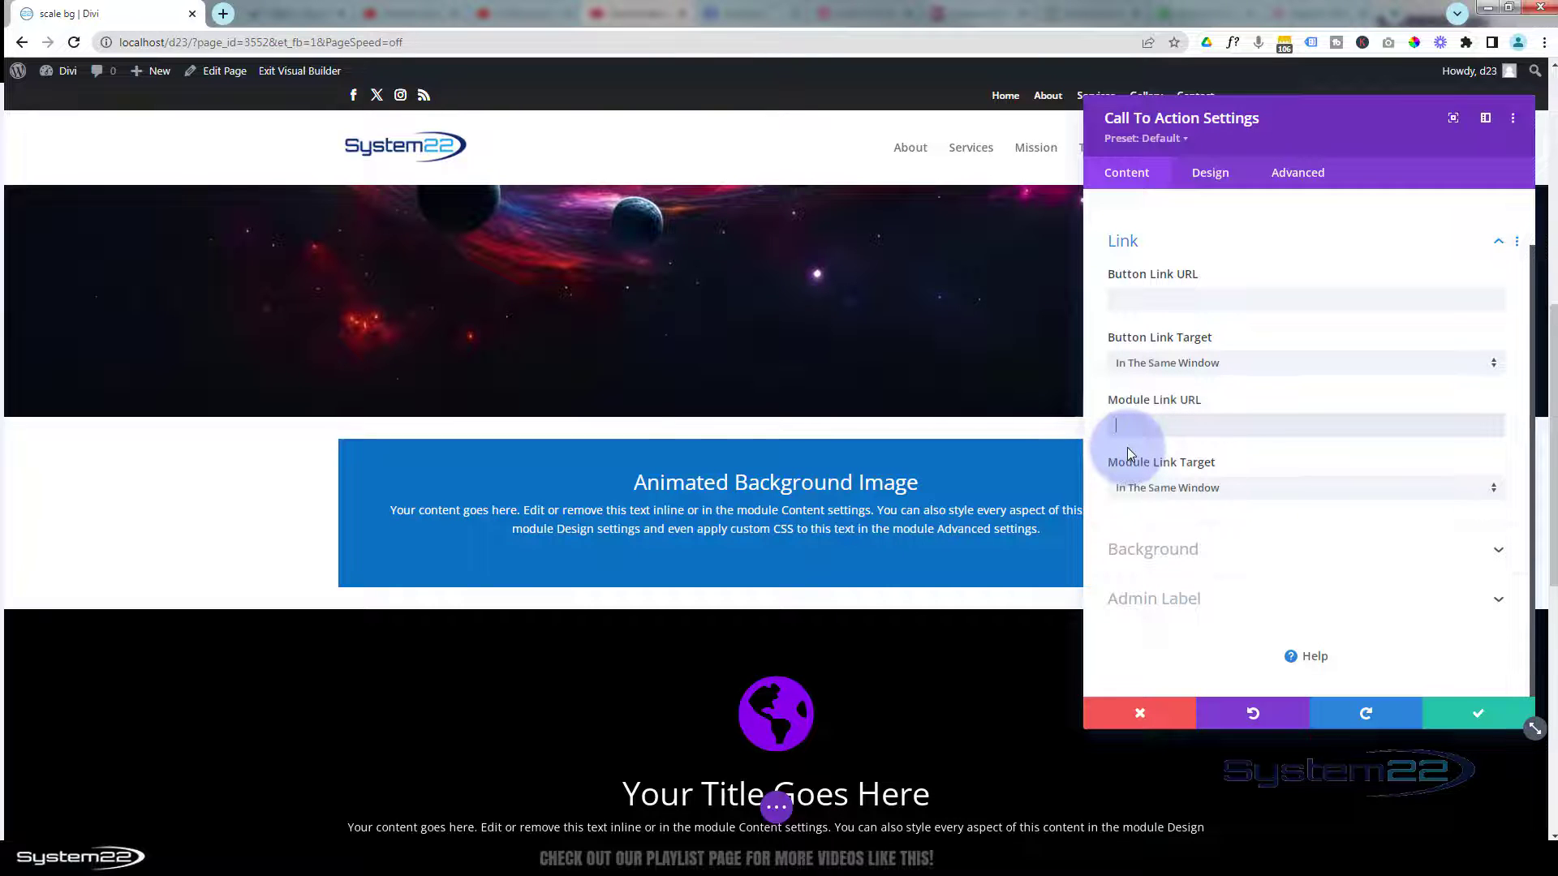
{"action": "left_click", "coordinate": [1134, 427]}
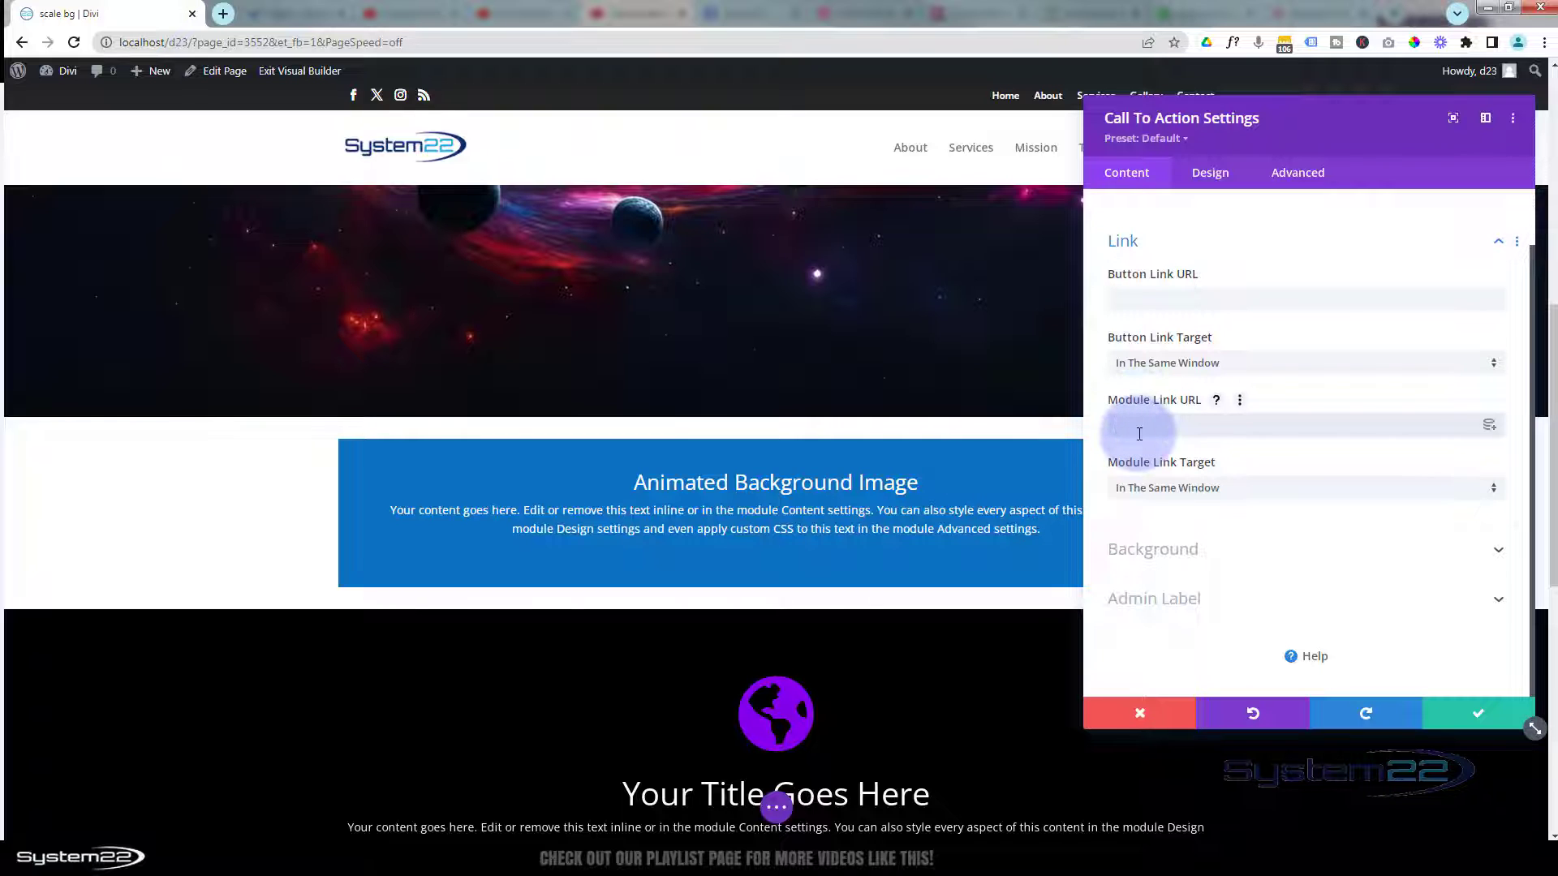
{"action": "left_click", "coordinate": [1138, 301]}
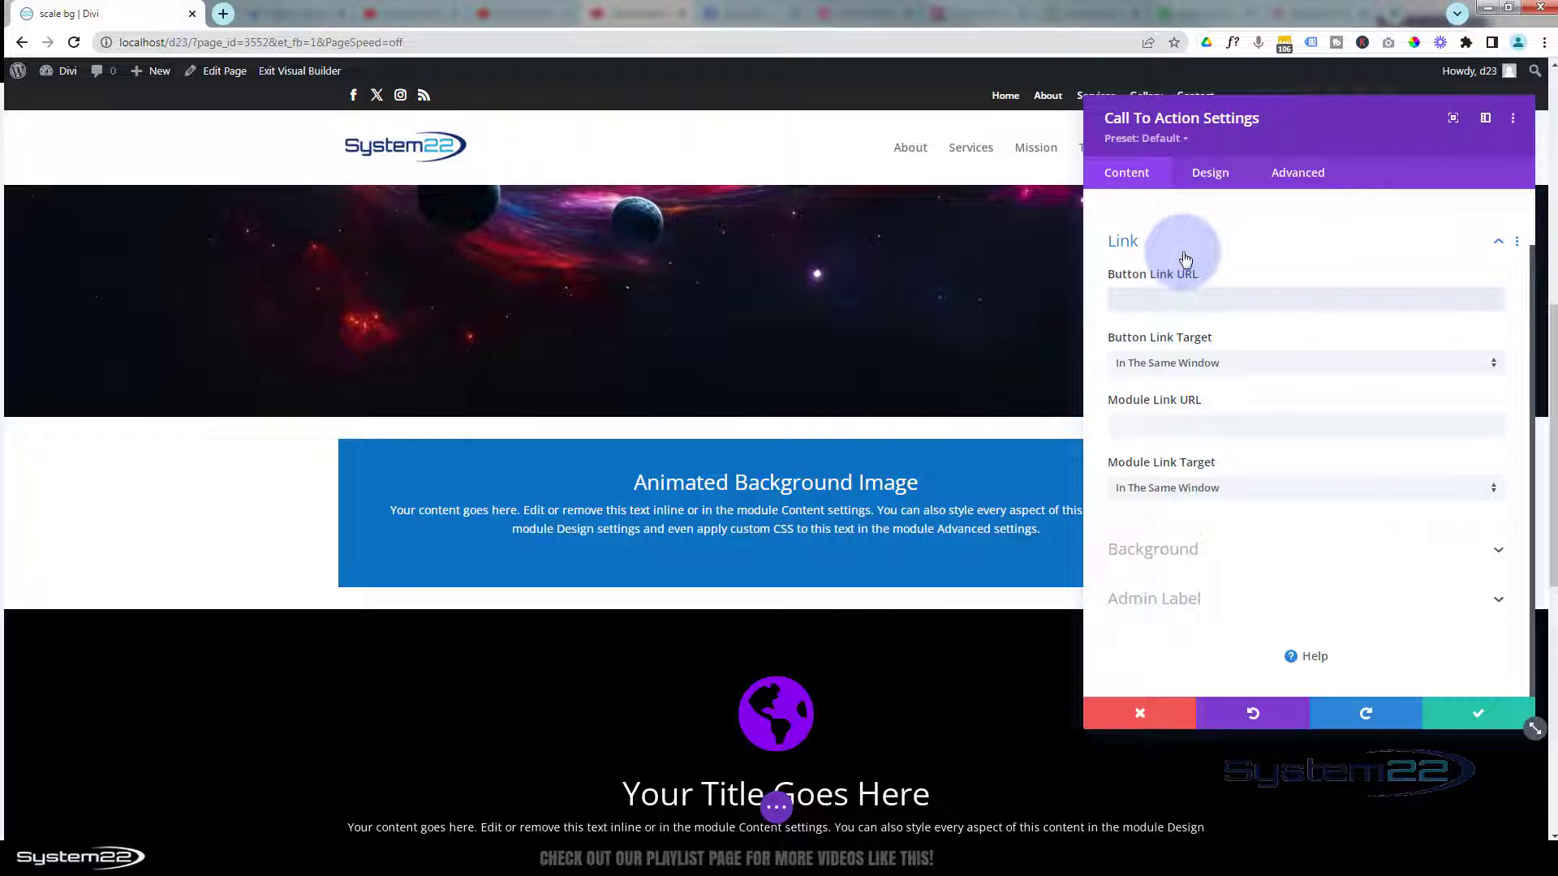
{"action": "type", "text": "#"}
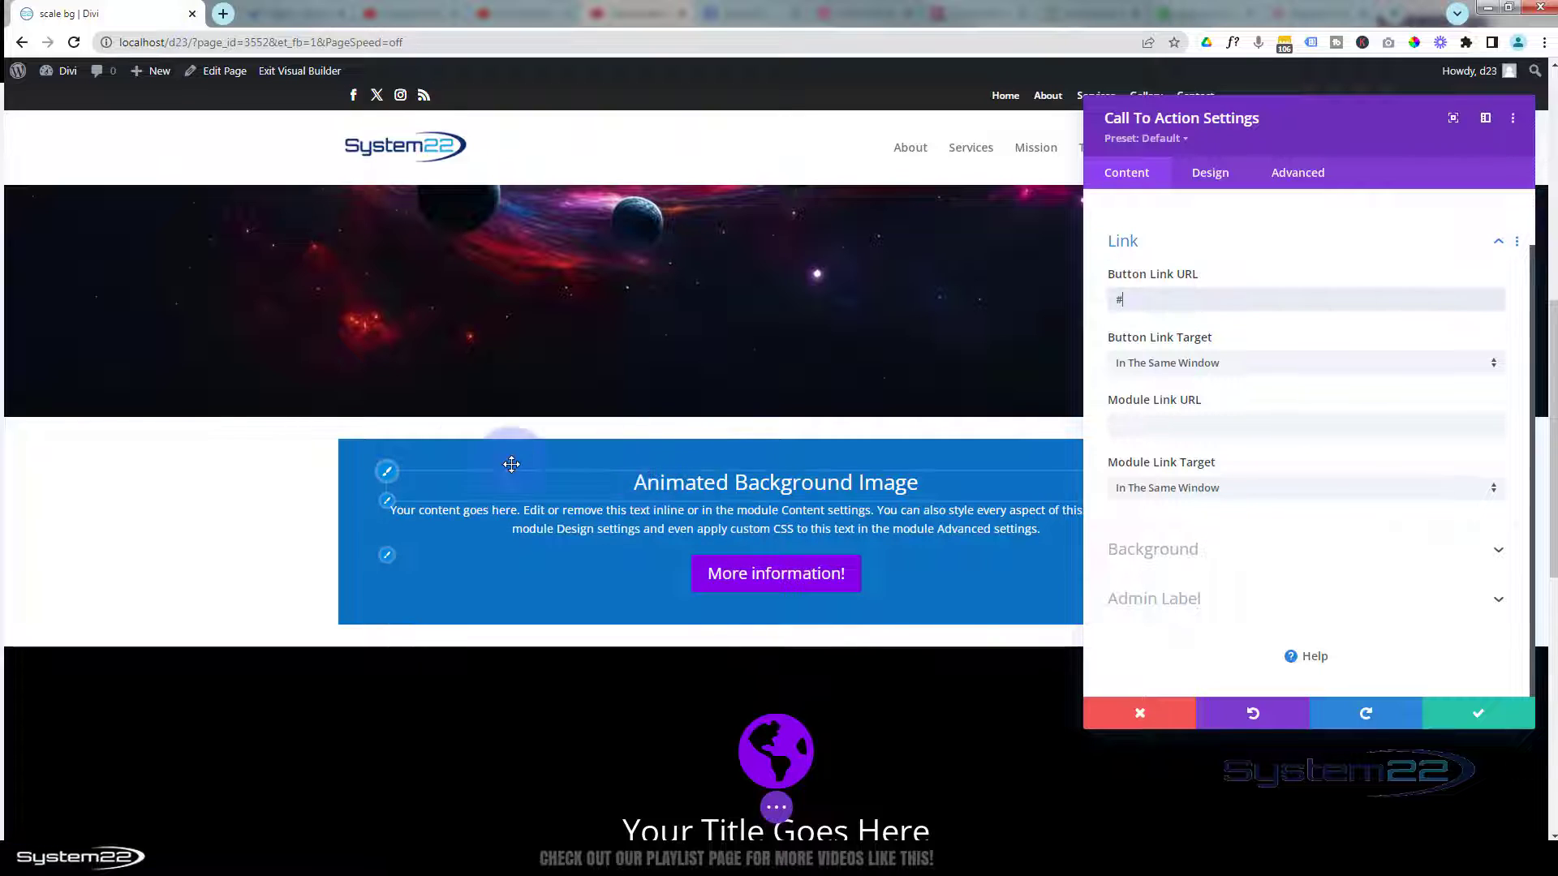
Step: Style the Call To Action title as bold, all-uppercase text with a size of 55px
{"action": "left_click", "coordinate": [388, 475]}
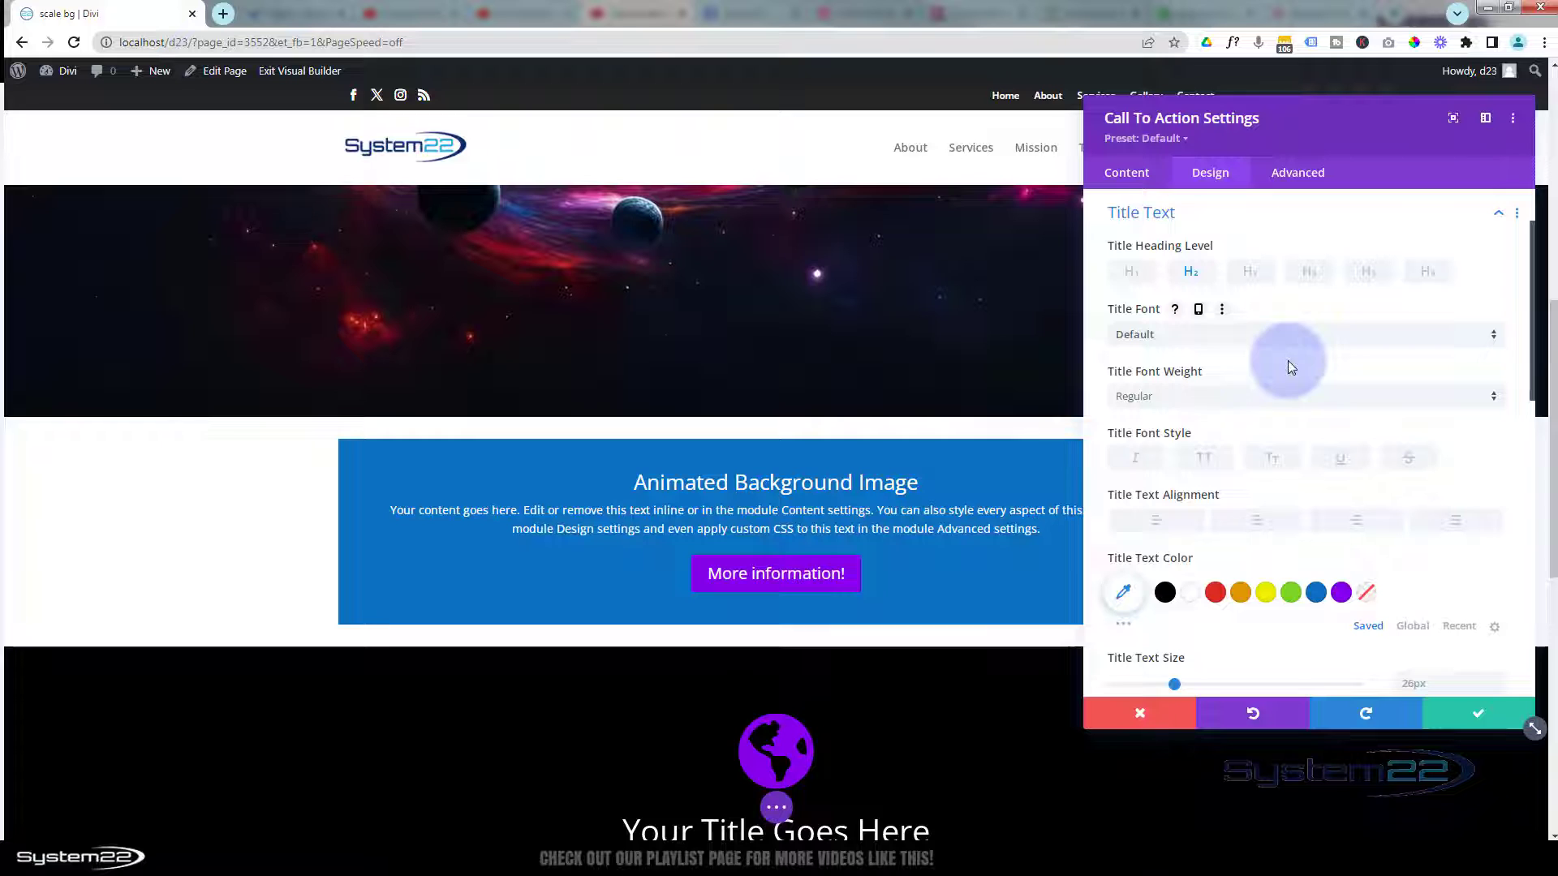
{"action": "left_click", "coordinate": [1203, 458]}
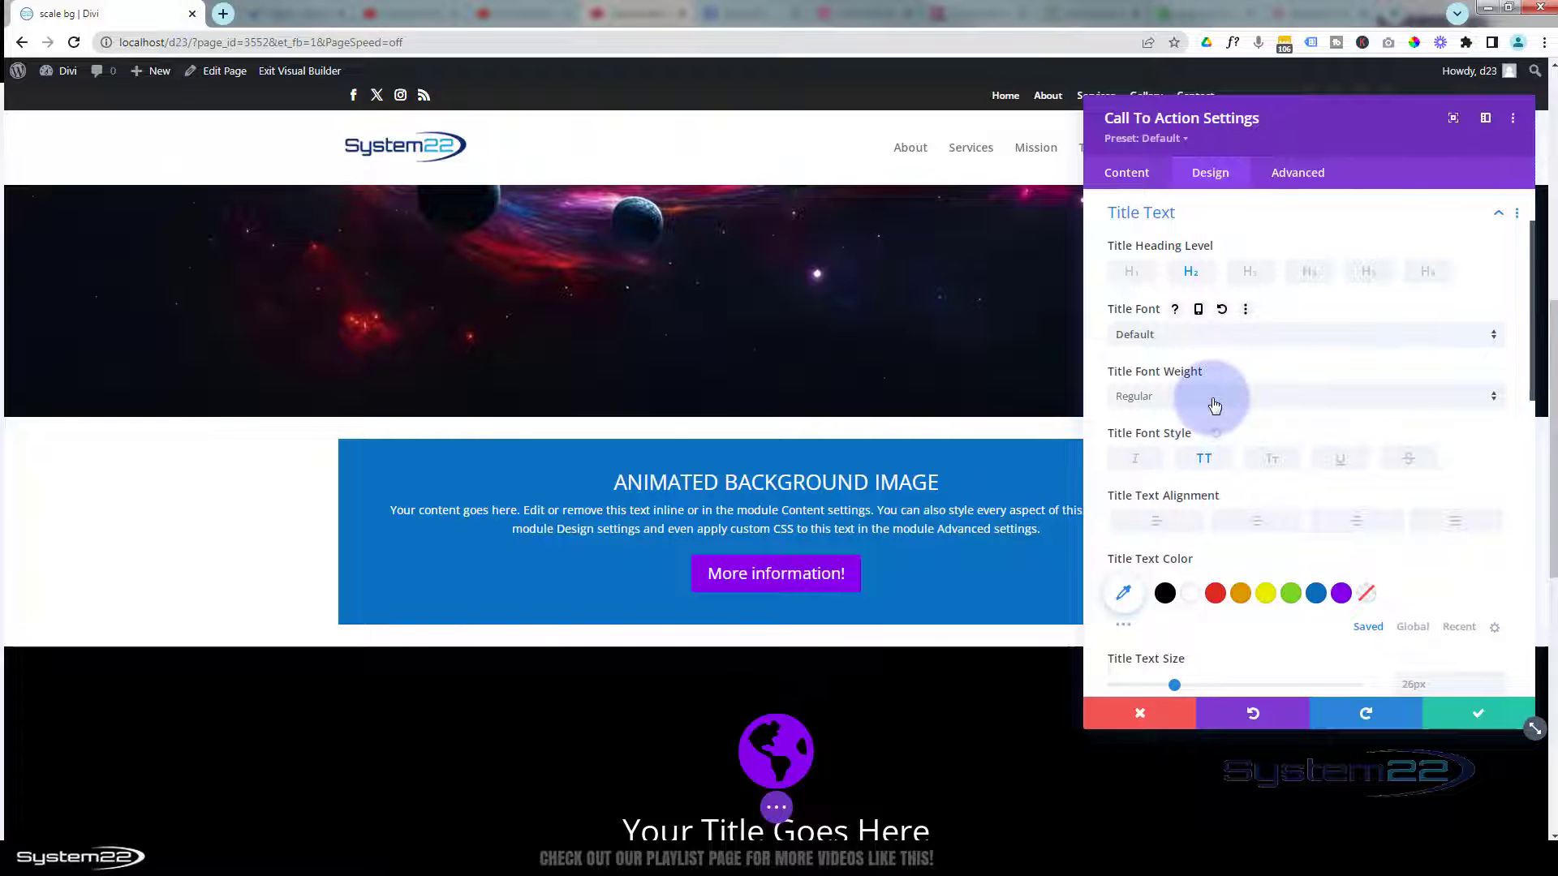
{"action": "left_click", "coordinate": [1210, 395]}
{"action": "left_click", "coordinate": [1193, 493]}
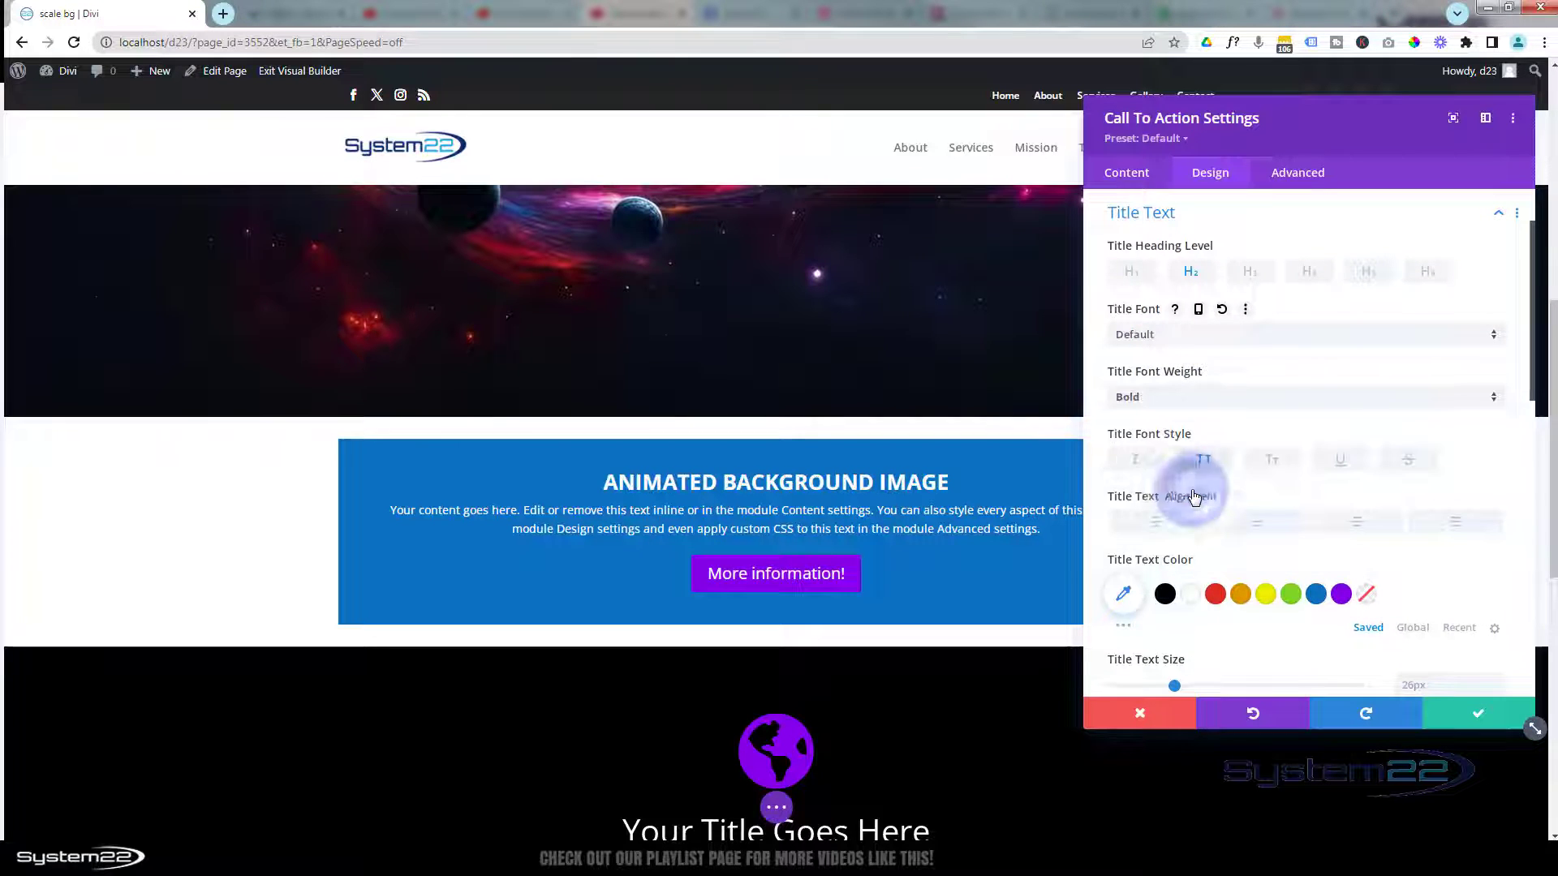
{"action": "scroll", "coordinate": [1191, 489], "scroll_direction": "down", "scroll_amount": 2}
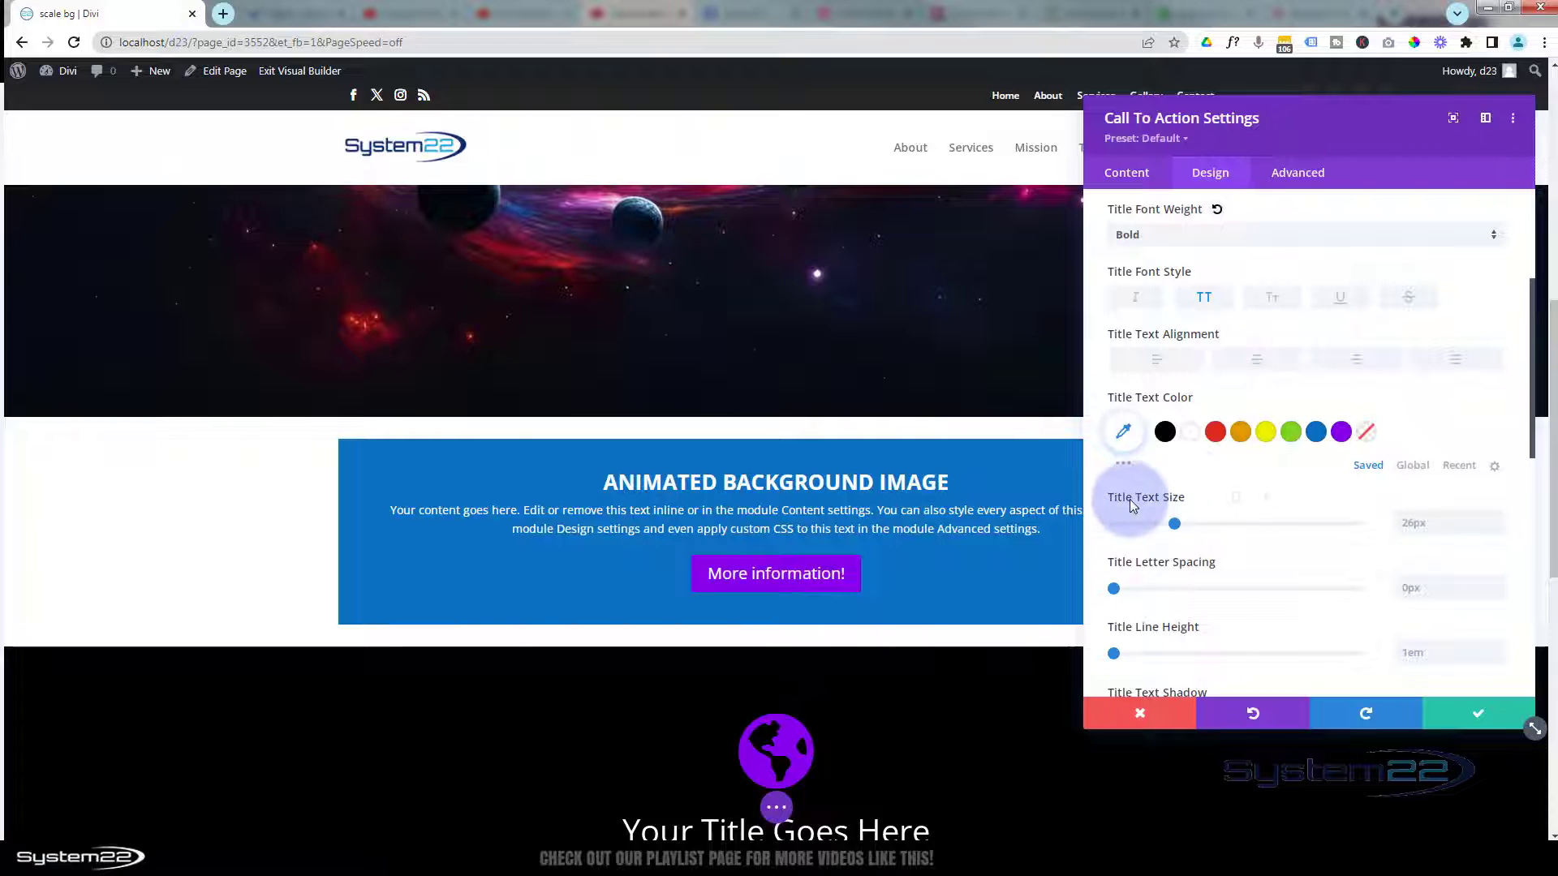
{"action": "left_click_drag", "start_coordinate": [1180, 523], "coordinate": [1248, 529]}
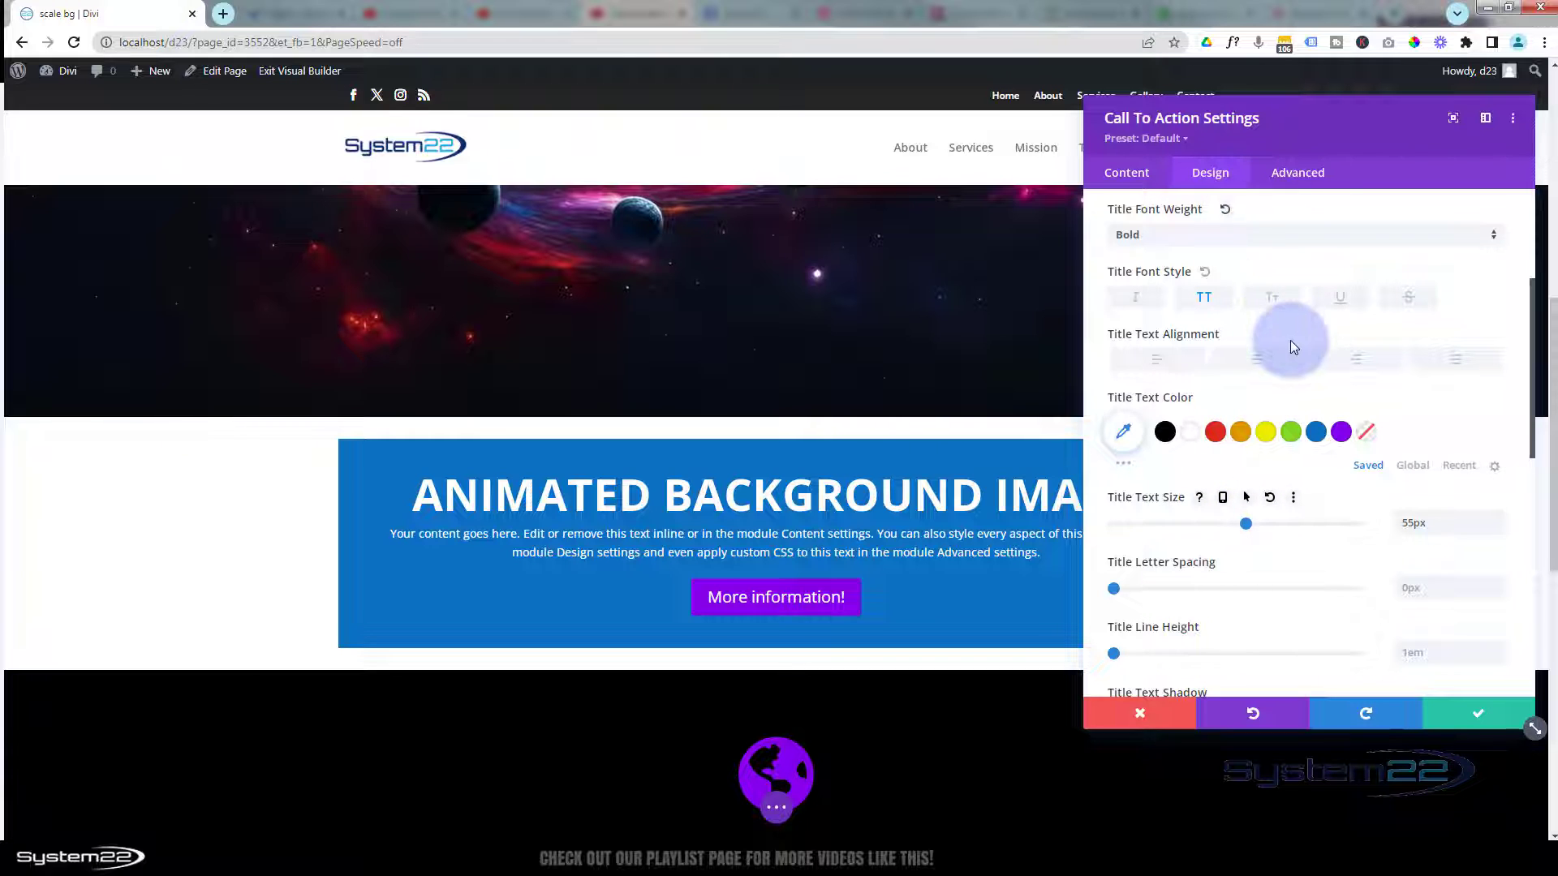
{"action": "scroll", "coordinate": [1289, 339], "scroll_direction": "up", "scroll_amount": 3}
{"action": "left_click", "coordinate": [1246, 303]}
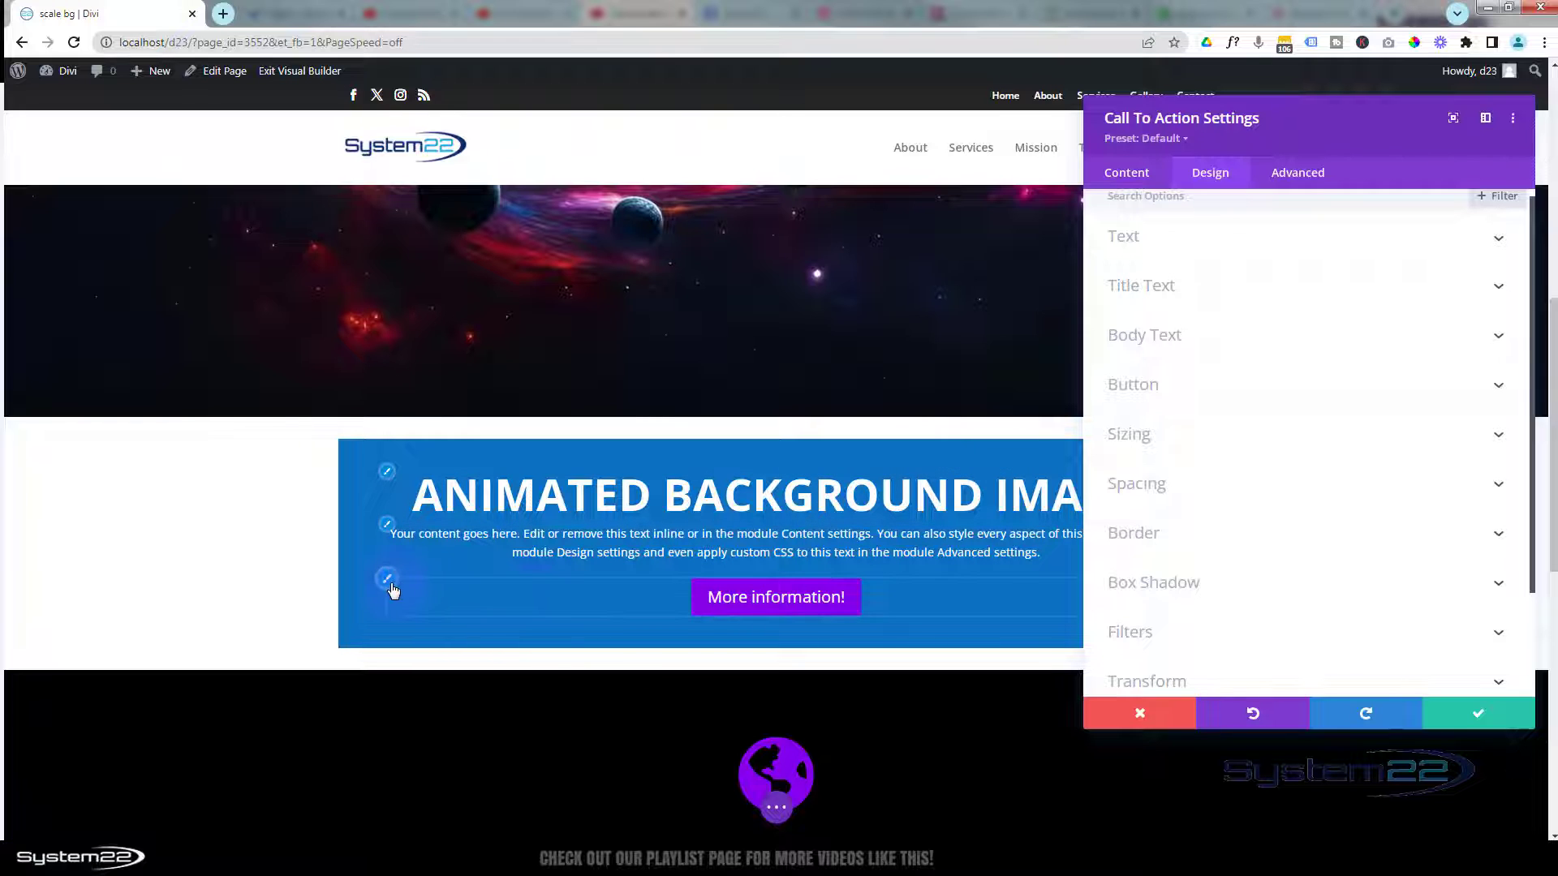
Step: Enable custom styles for the Call To Action button and make its background transparent
{"action": "left_click", "coordinate": [387, 579]}
{"action": "left_click", "coordinate": [1303, 336]}
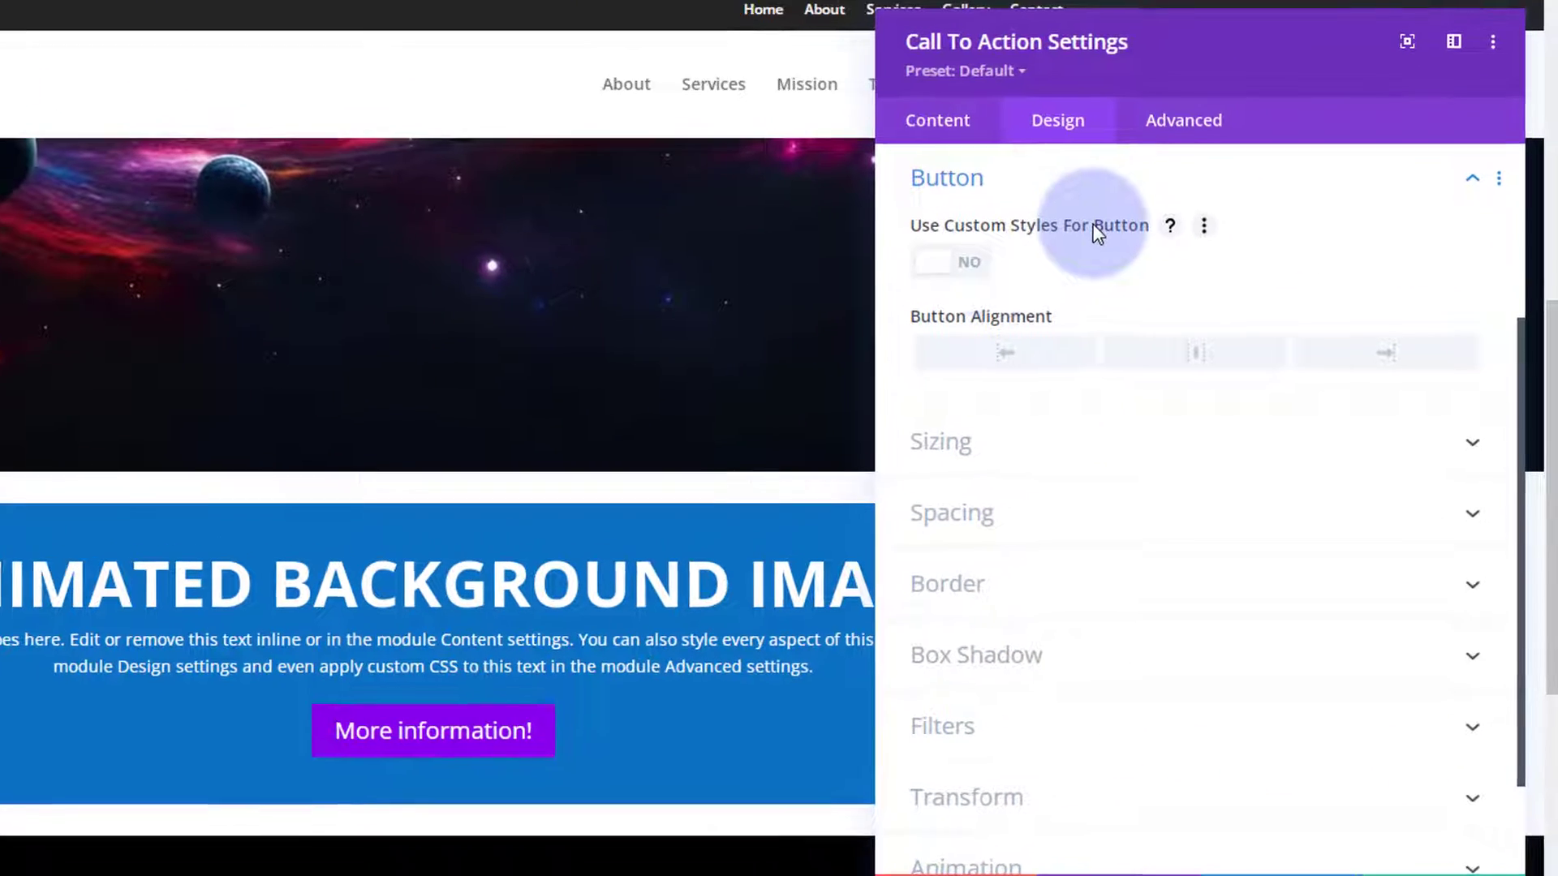
{"action": "left_click", "coordinate": [951, 262]}
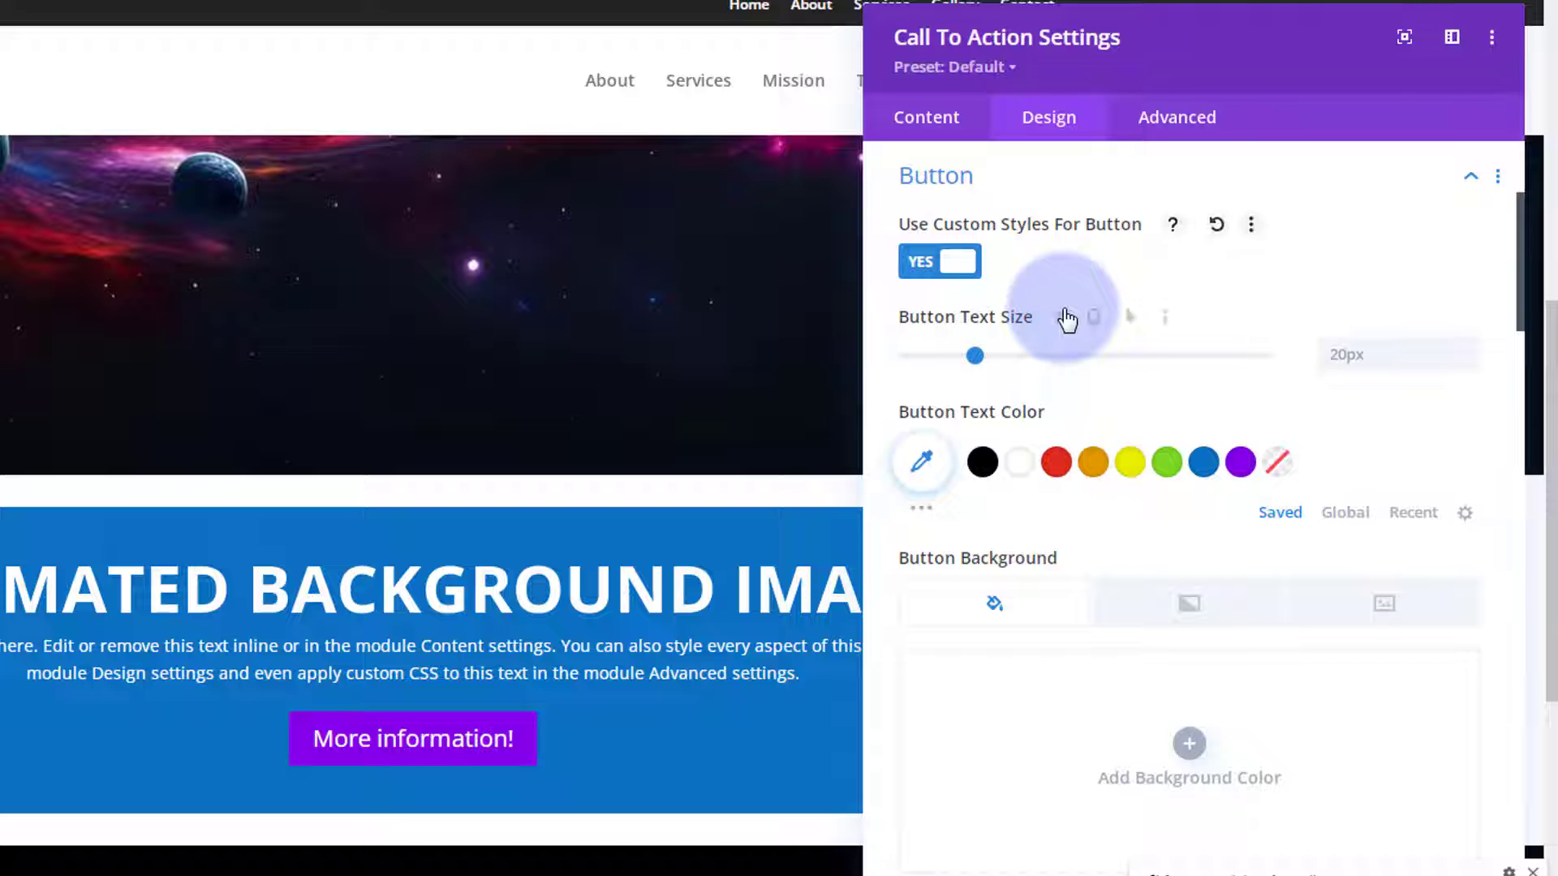
{"action": "scroll", "coordinate": [1089, 297], "scroll_direction": "down", "scroll_amount": 2}
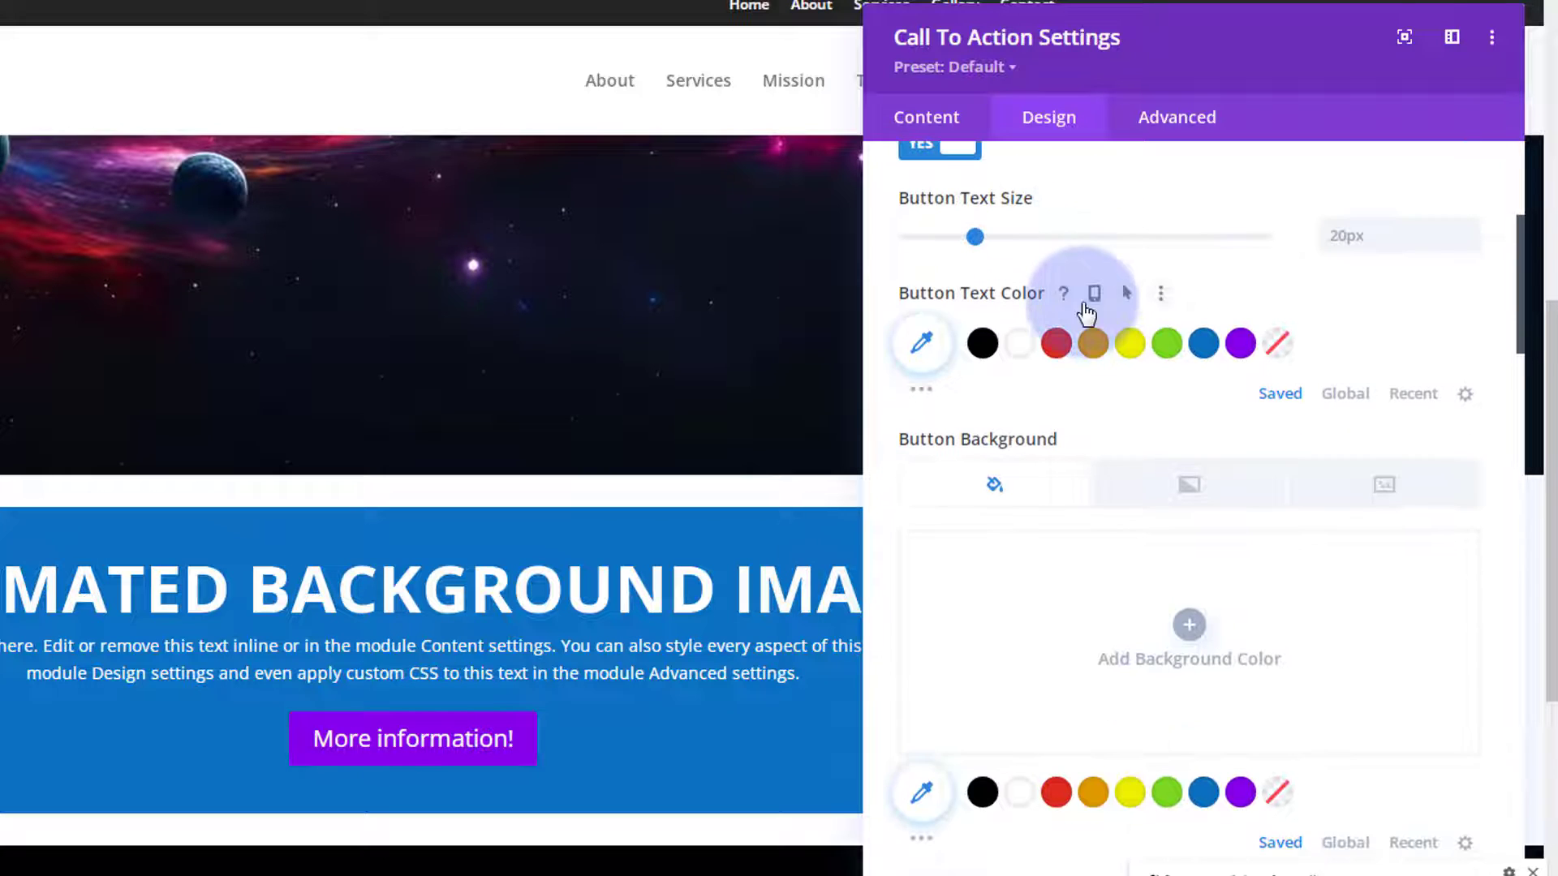
{"action": "scroll", "coordinate": [1046, 386], "scroll_direction": "down", "scroll_amount": 4}
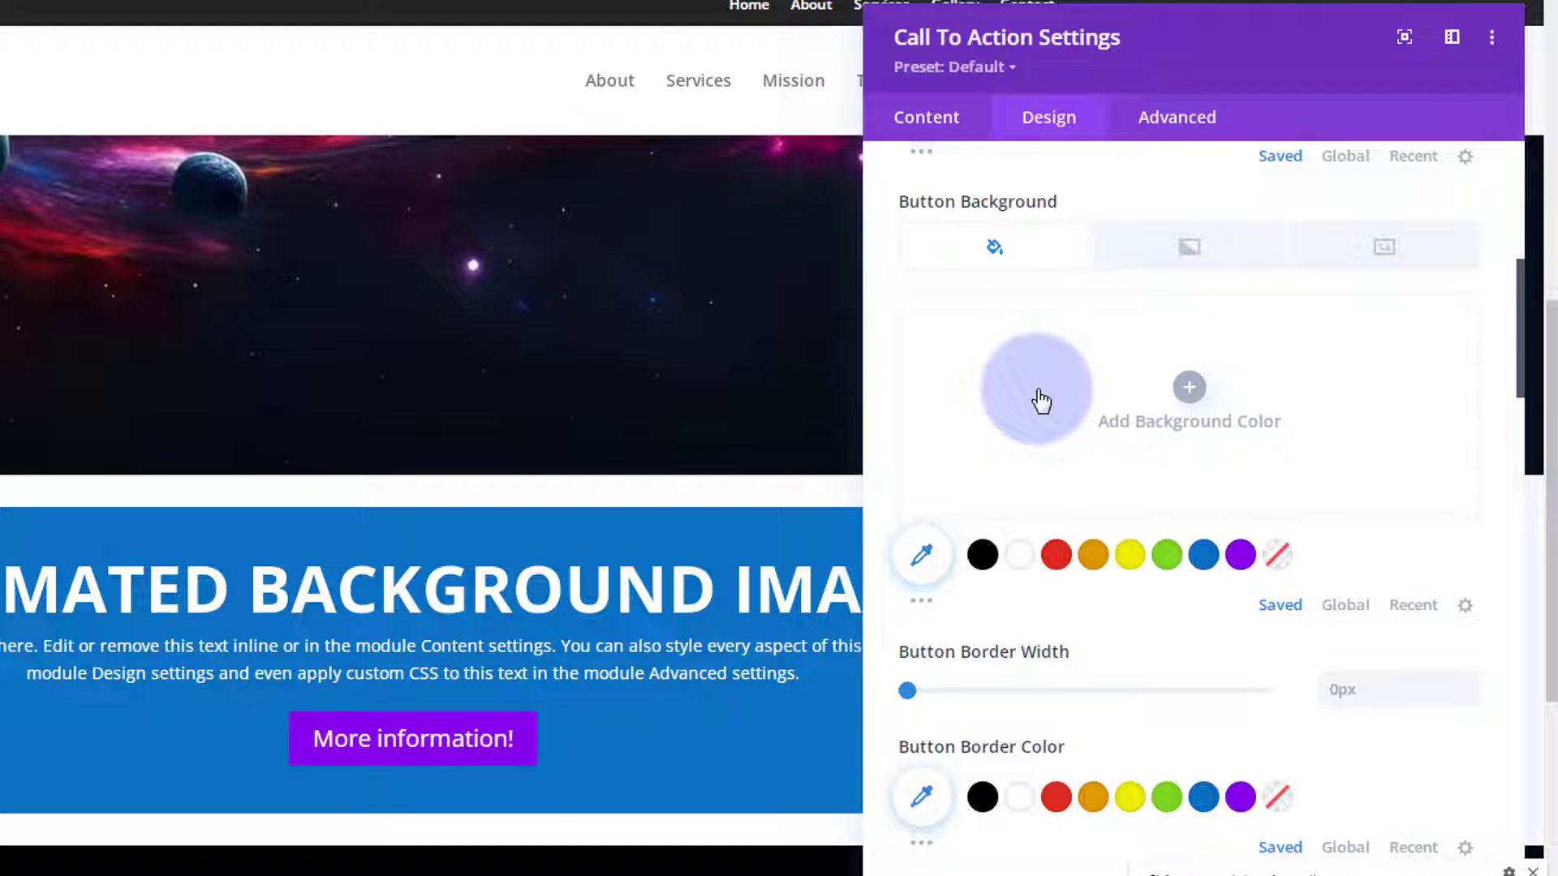
{"action": "left_click", "coordinate": [1277, 558]}
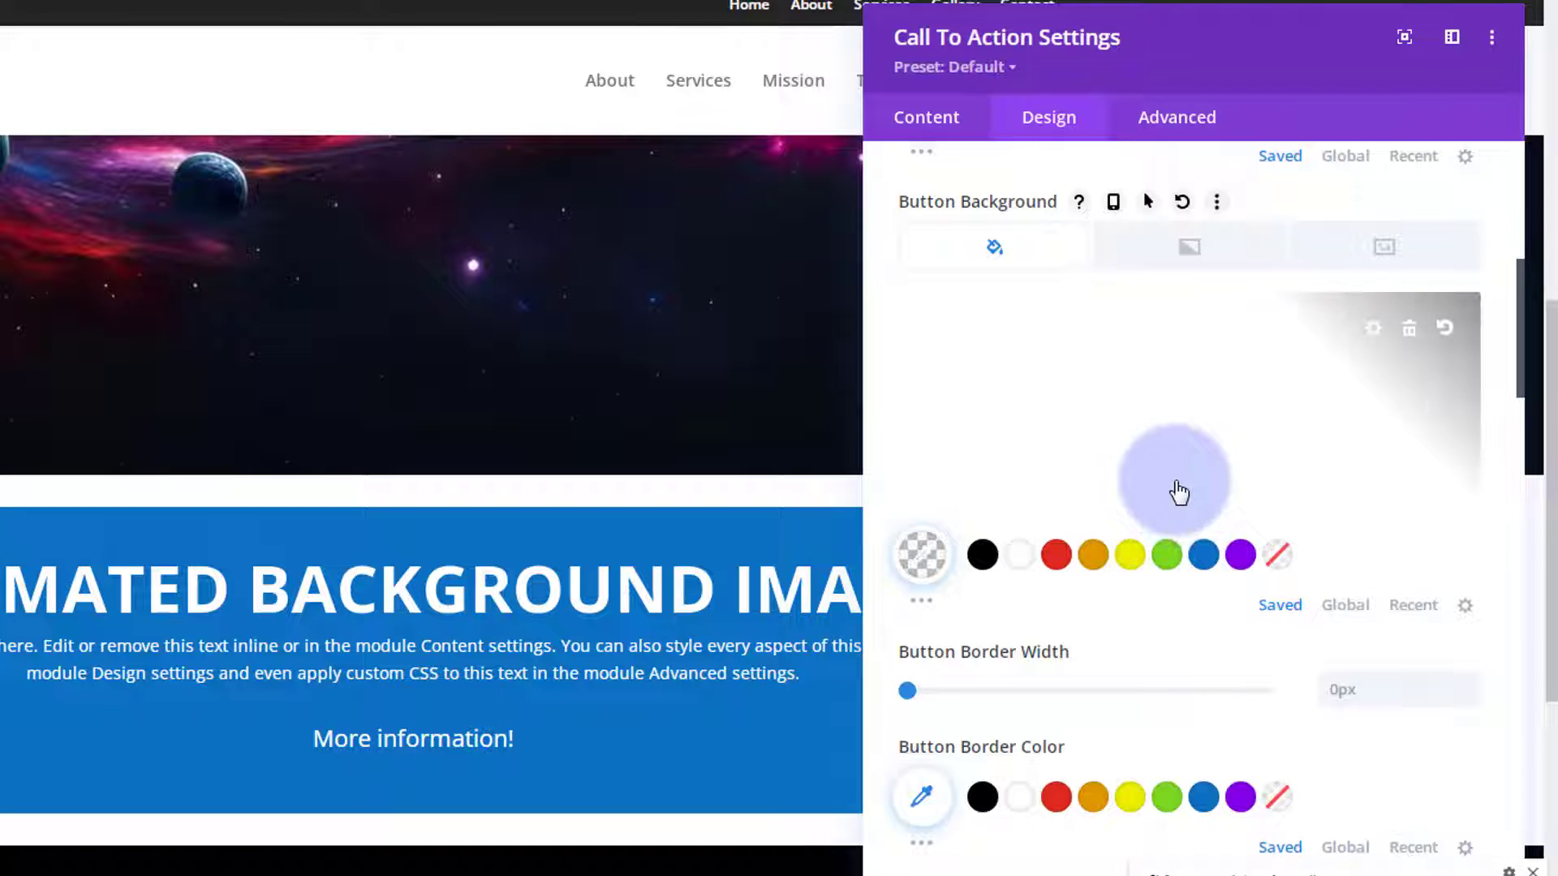
{"action": "scroll", "coordinate": [1179, 492], "scroll_direction": "down", "scroll_amount": 2}
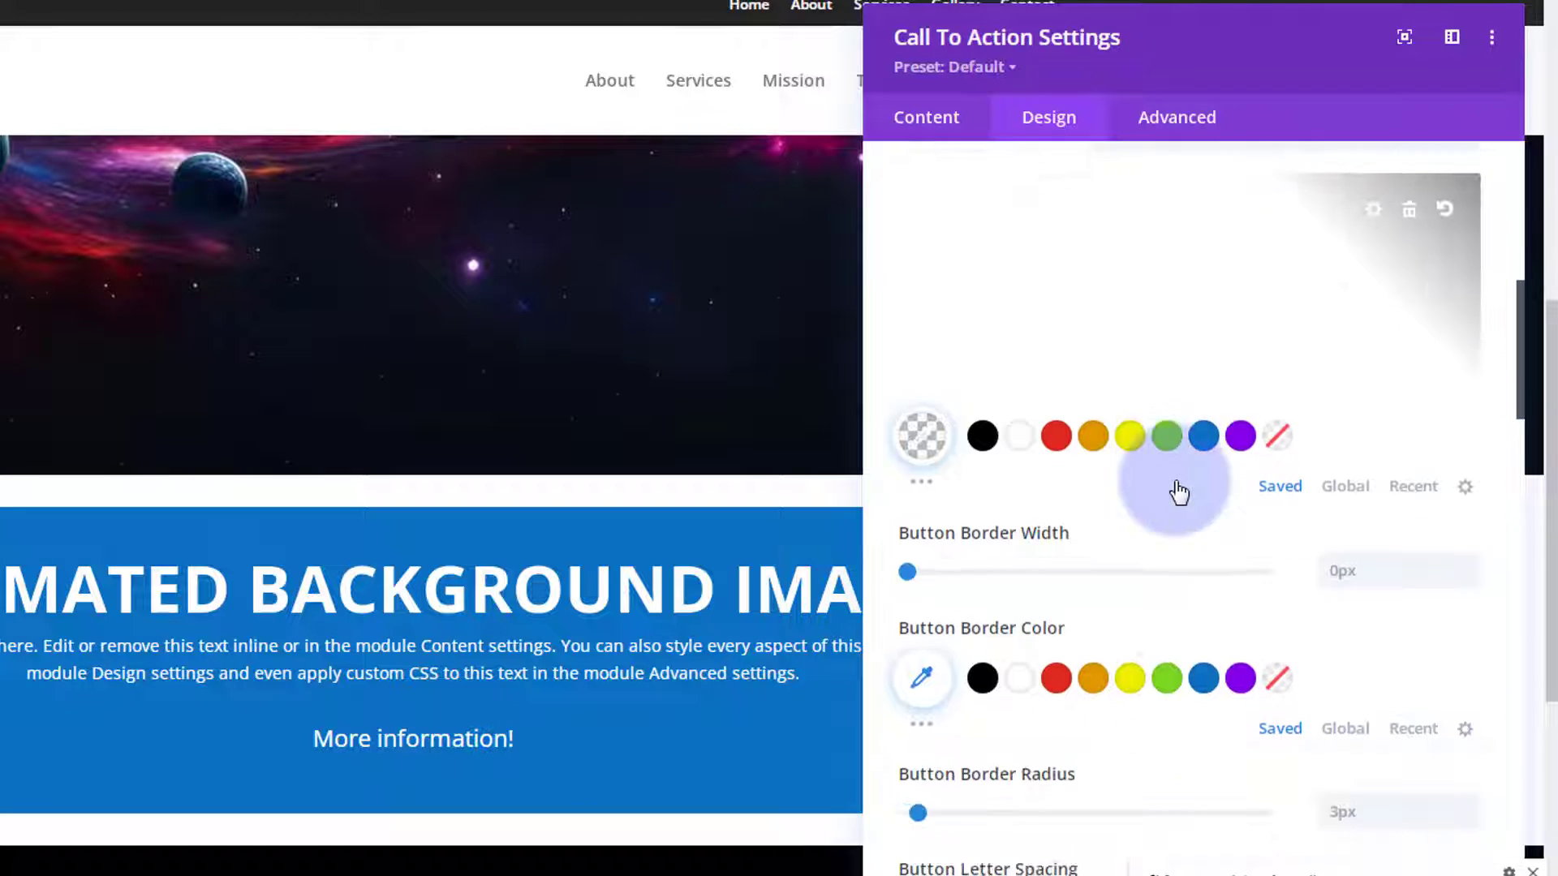
Step: Give the Call To Action button a 2px white border
{"action": "left_click", "coordinate": [1469, 562]}
{"action": "left_click", "coordinate": [1469, 562]}
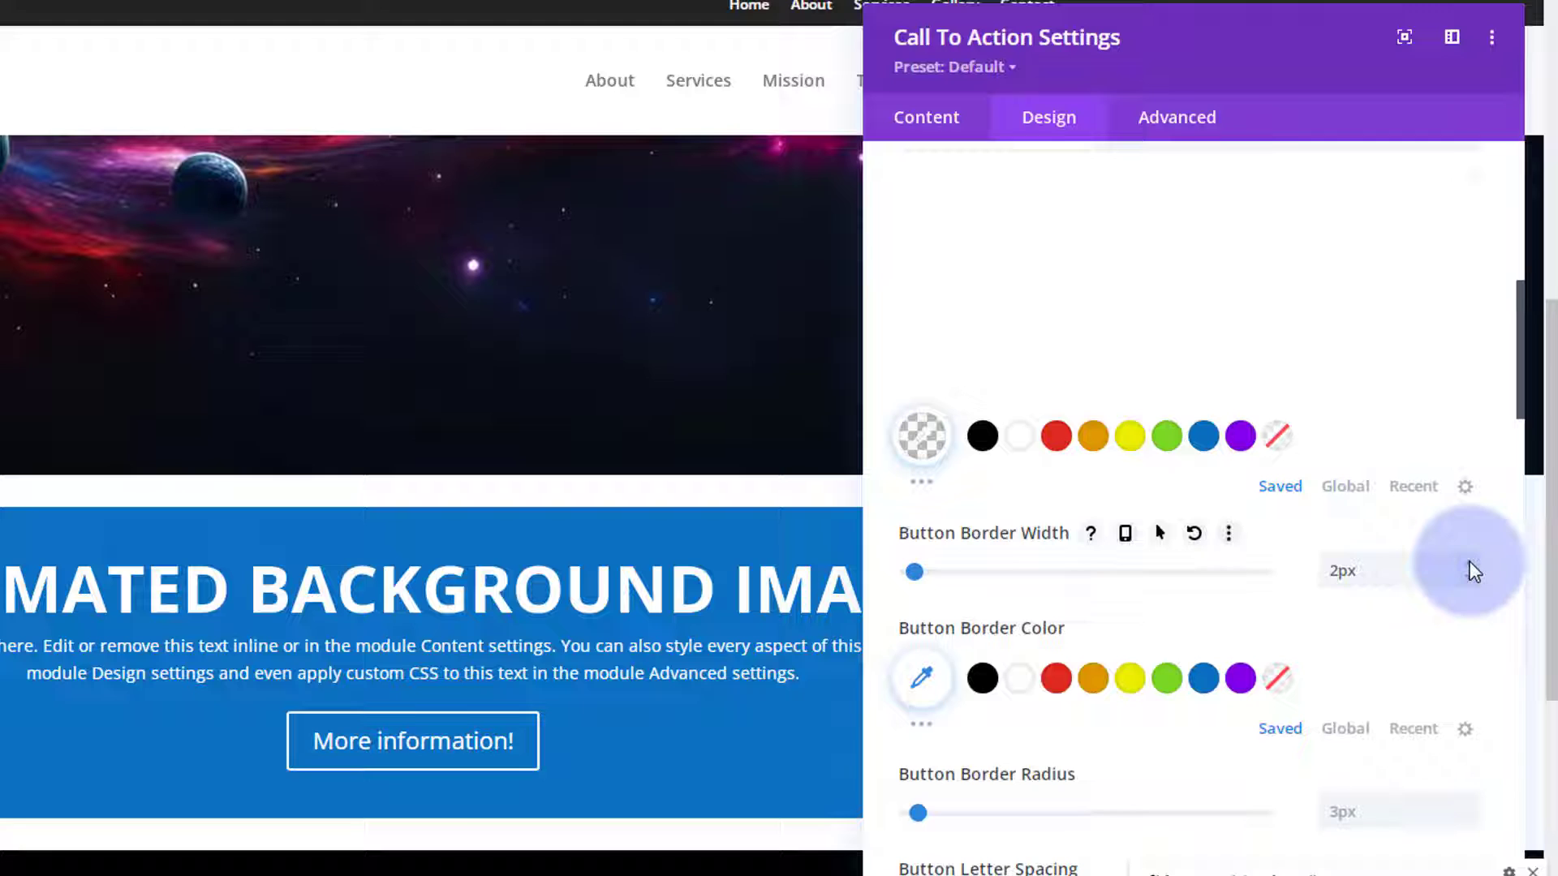
{"action": "left_click", "coordinate": [1019, 679]}
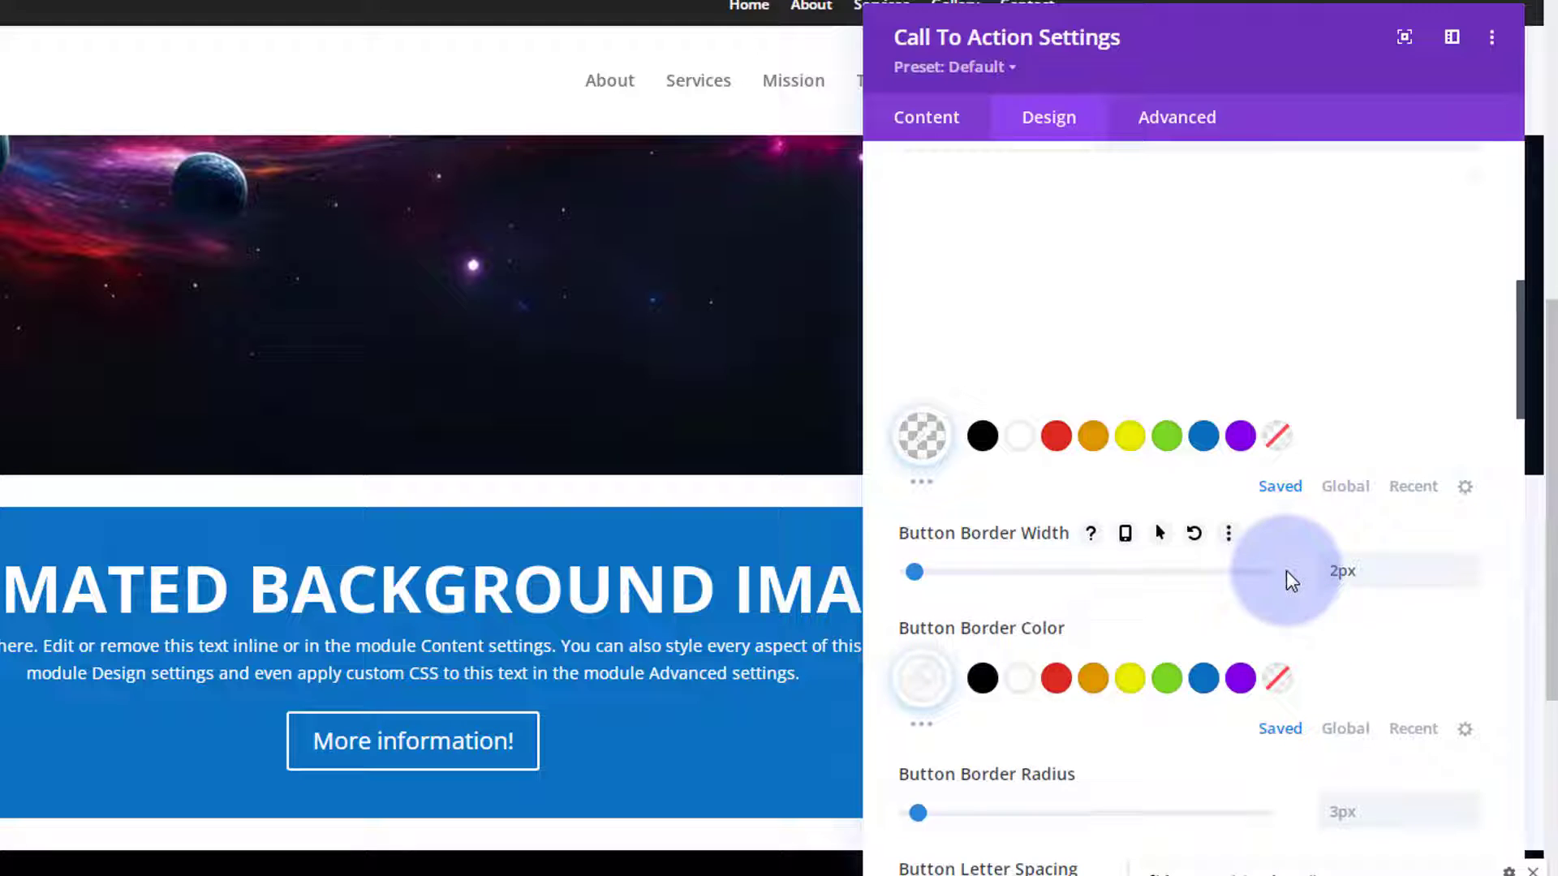
{"action": "left_click", "coordinate": [60, 507]}
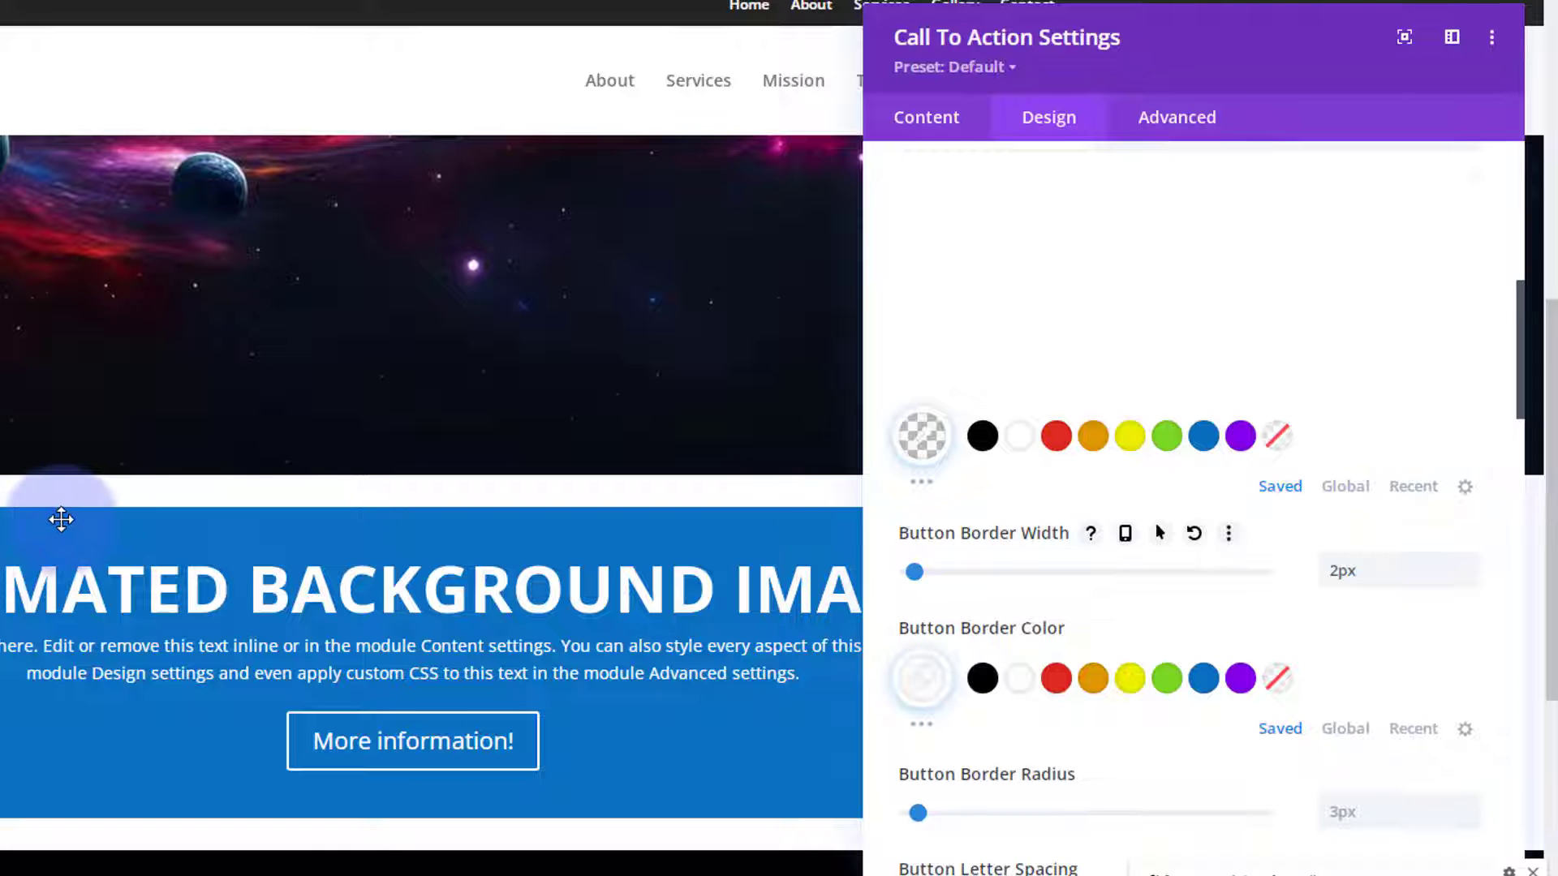
{"action": "left_click", "coordinate": [179, 677]}
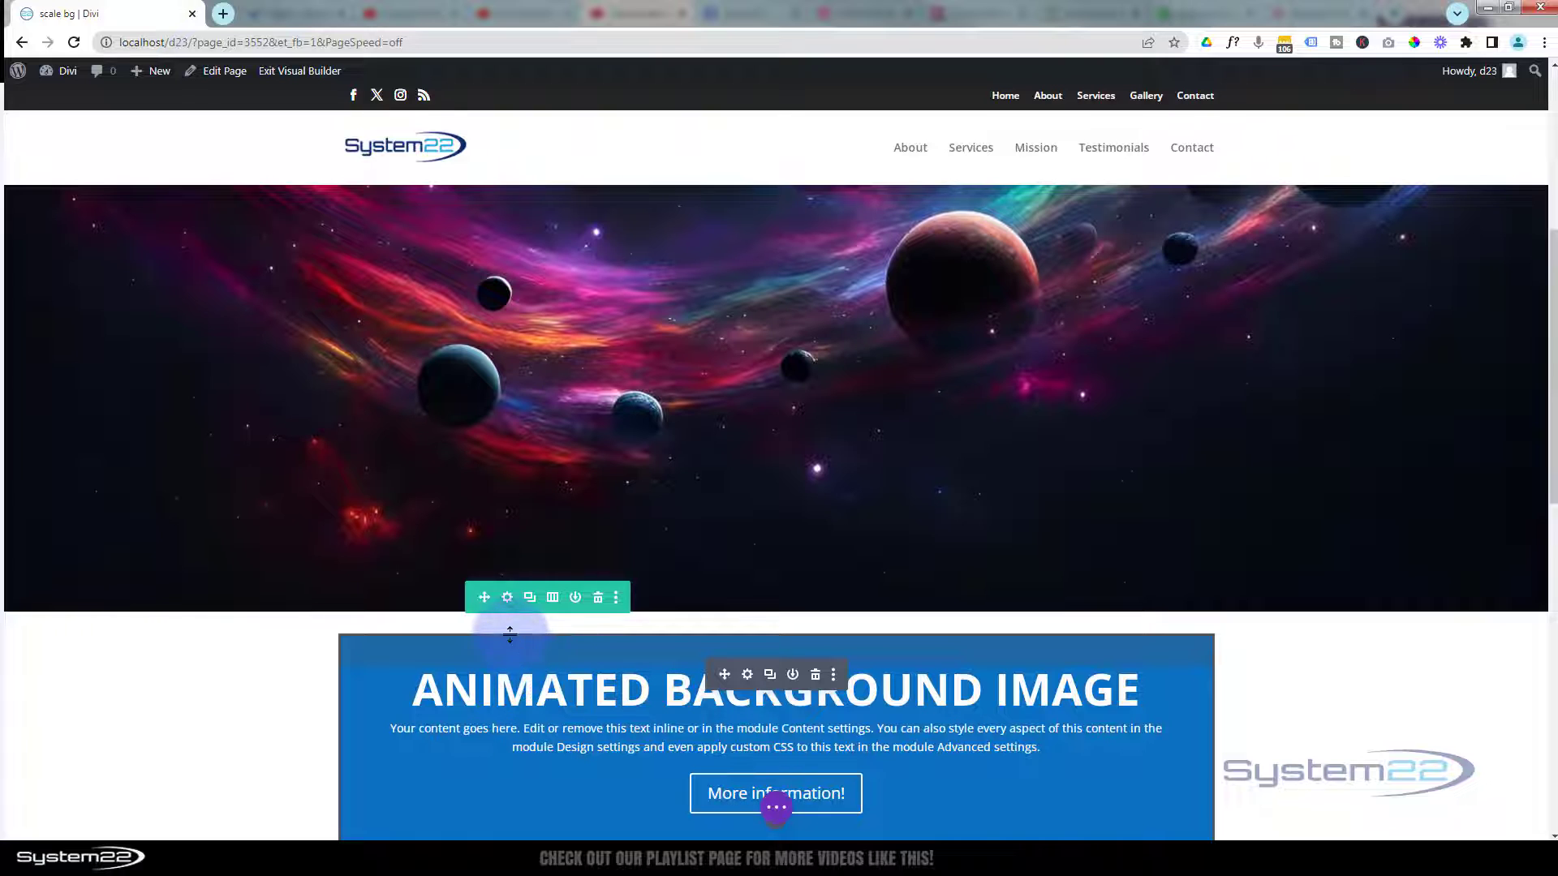
Step: Set the position of the row containing the Call To Action to Absolute
{"action": "mouse_move", "coordinate": [507, 612]}
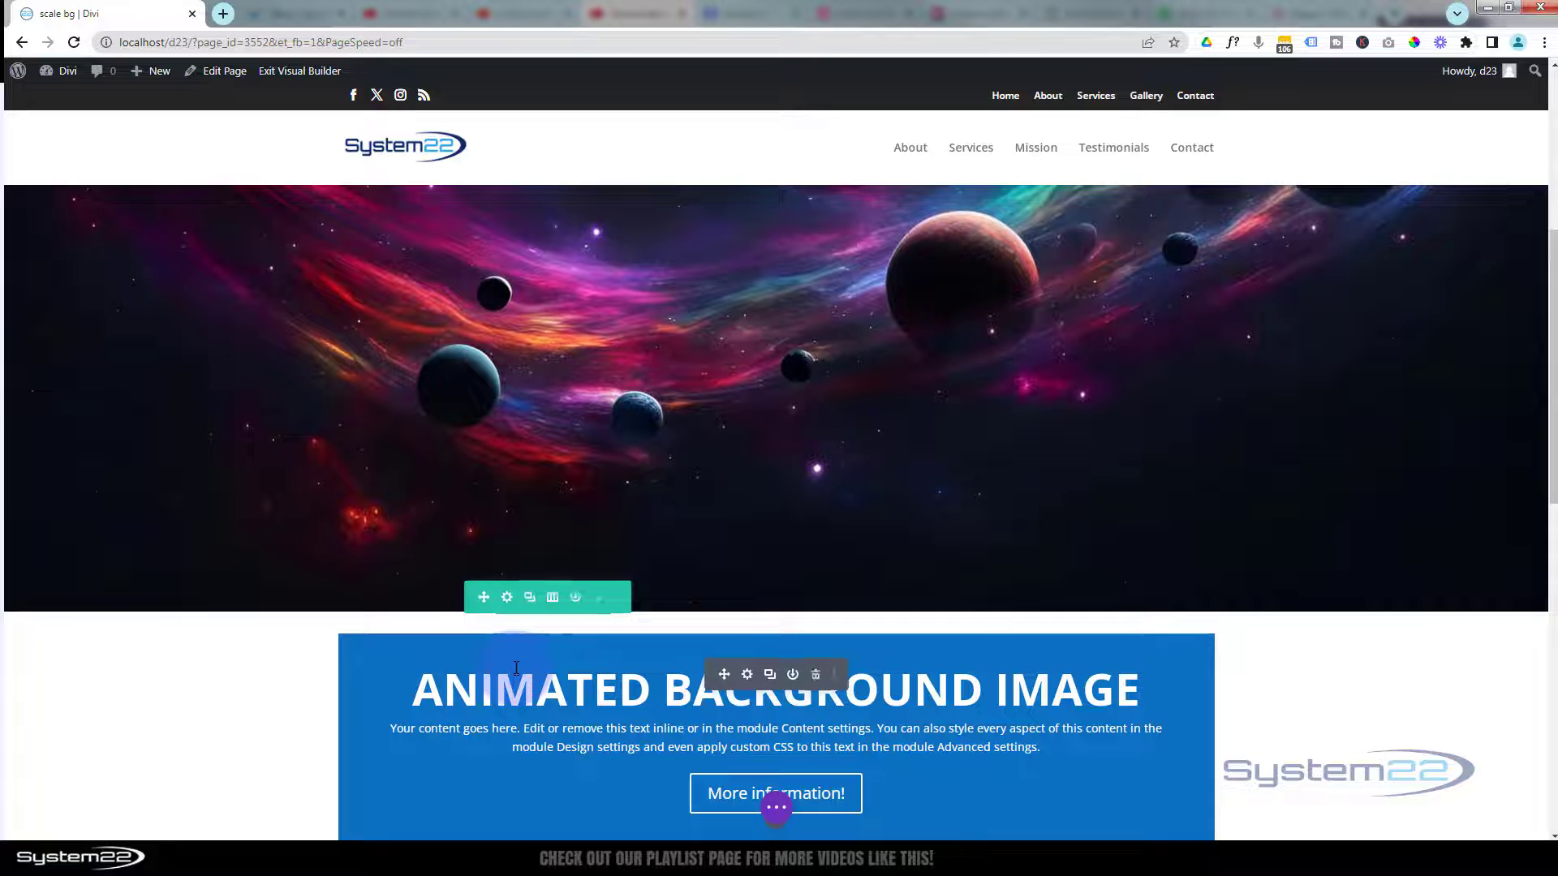
{"action": "left_click", "coordinate": [506, 604]}
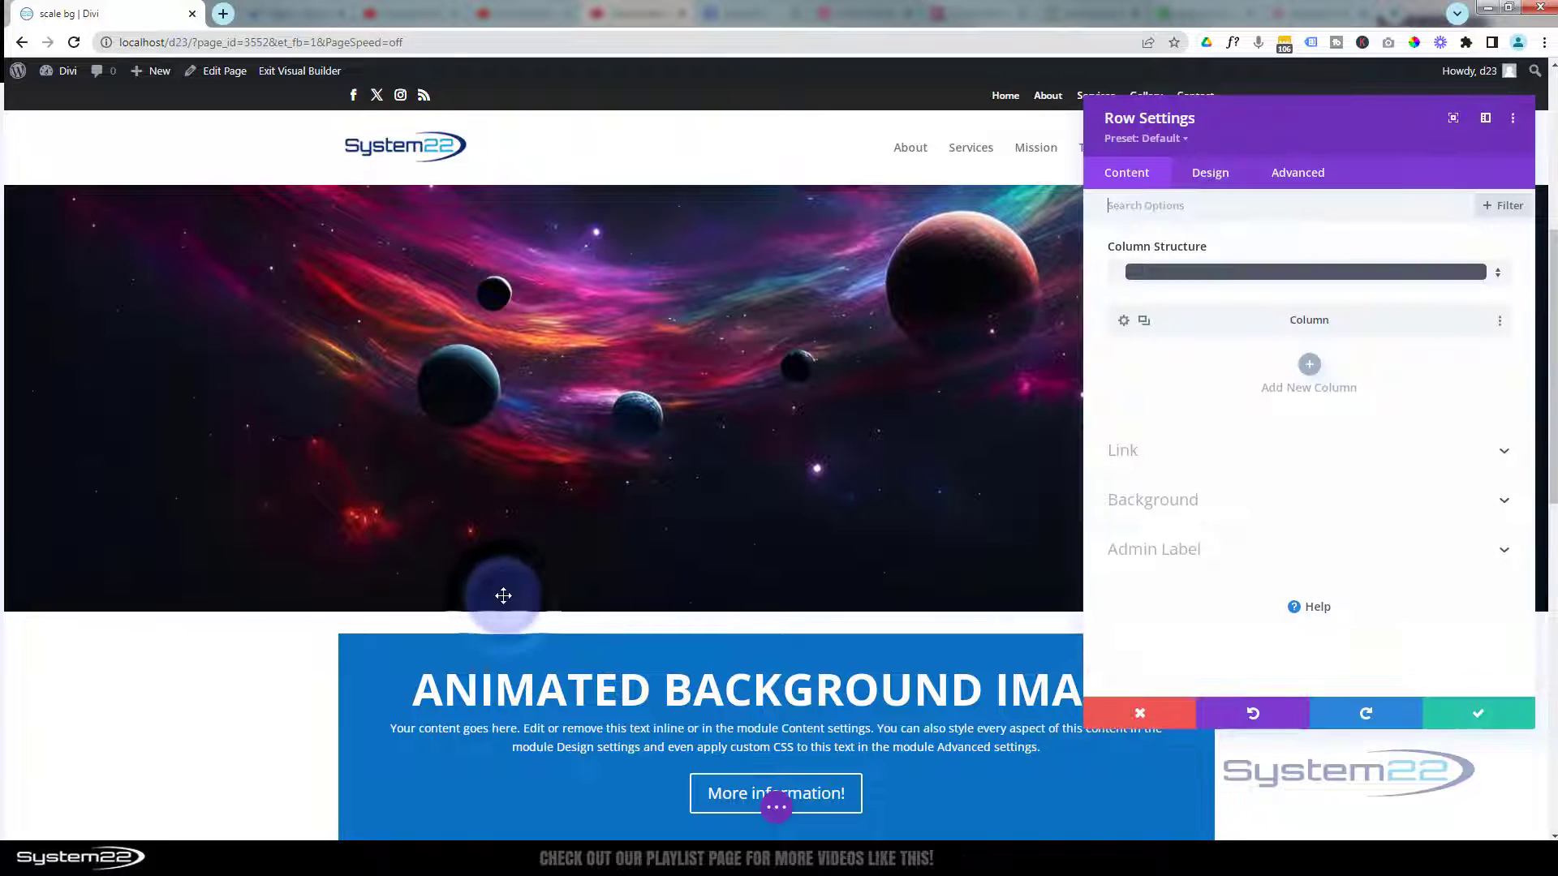
{"action": "left_click", "coordinate": [1298, 175]}
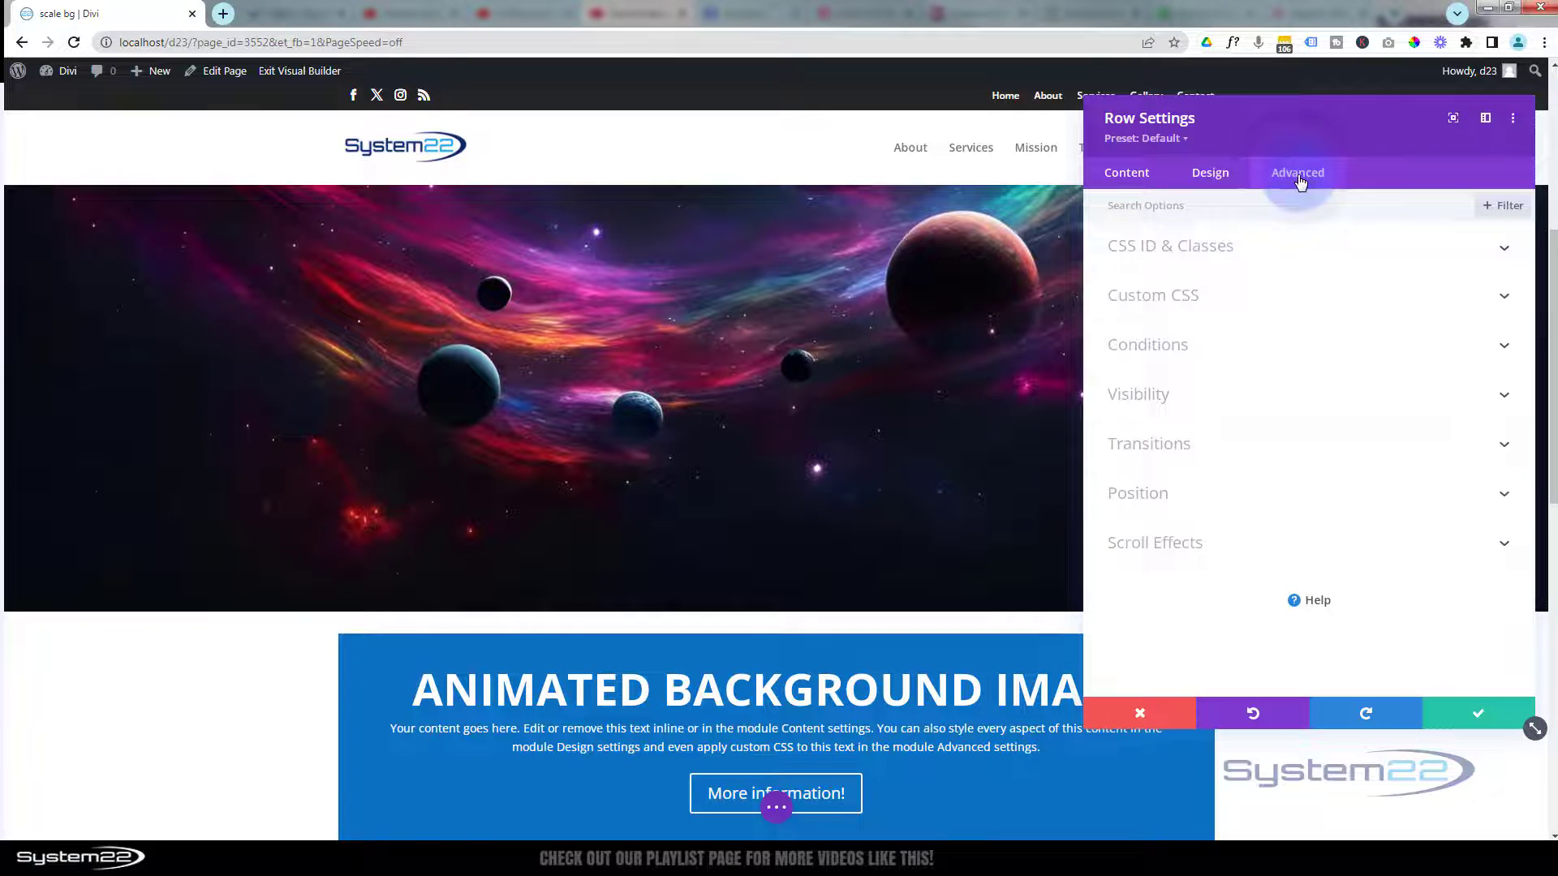
{"action": "left_click", "coordinate": [1290, 497]}
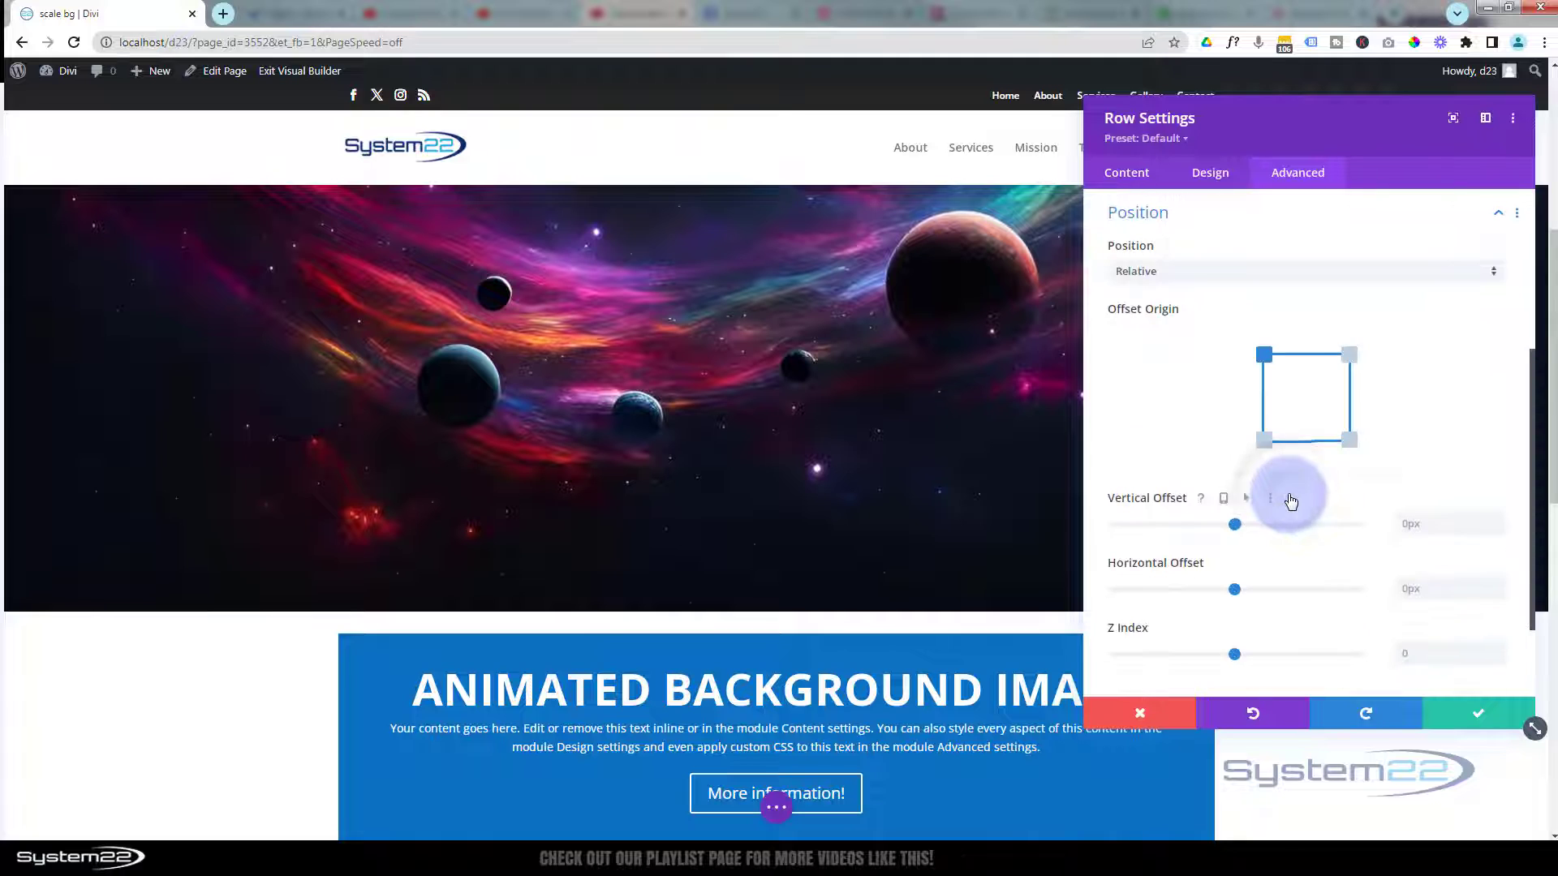
{"action": "left_click", "coordinate": [1120, 252]}
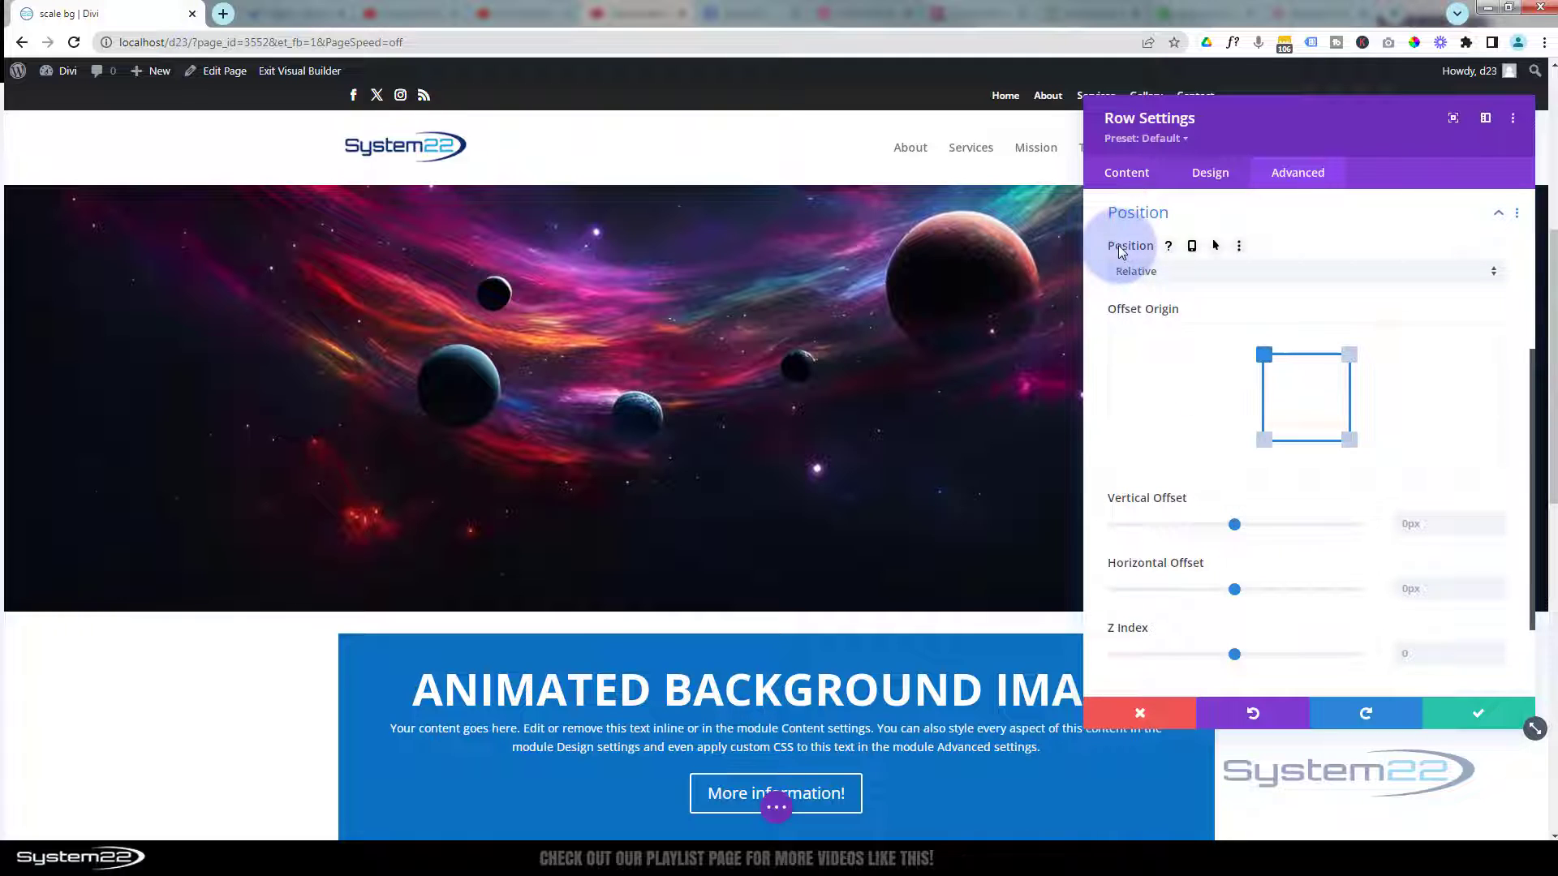
{"action": "left_click", "coordinate": [1180, 278]}
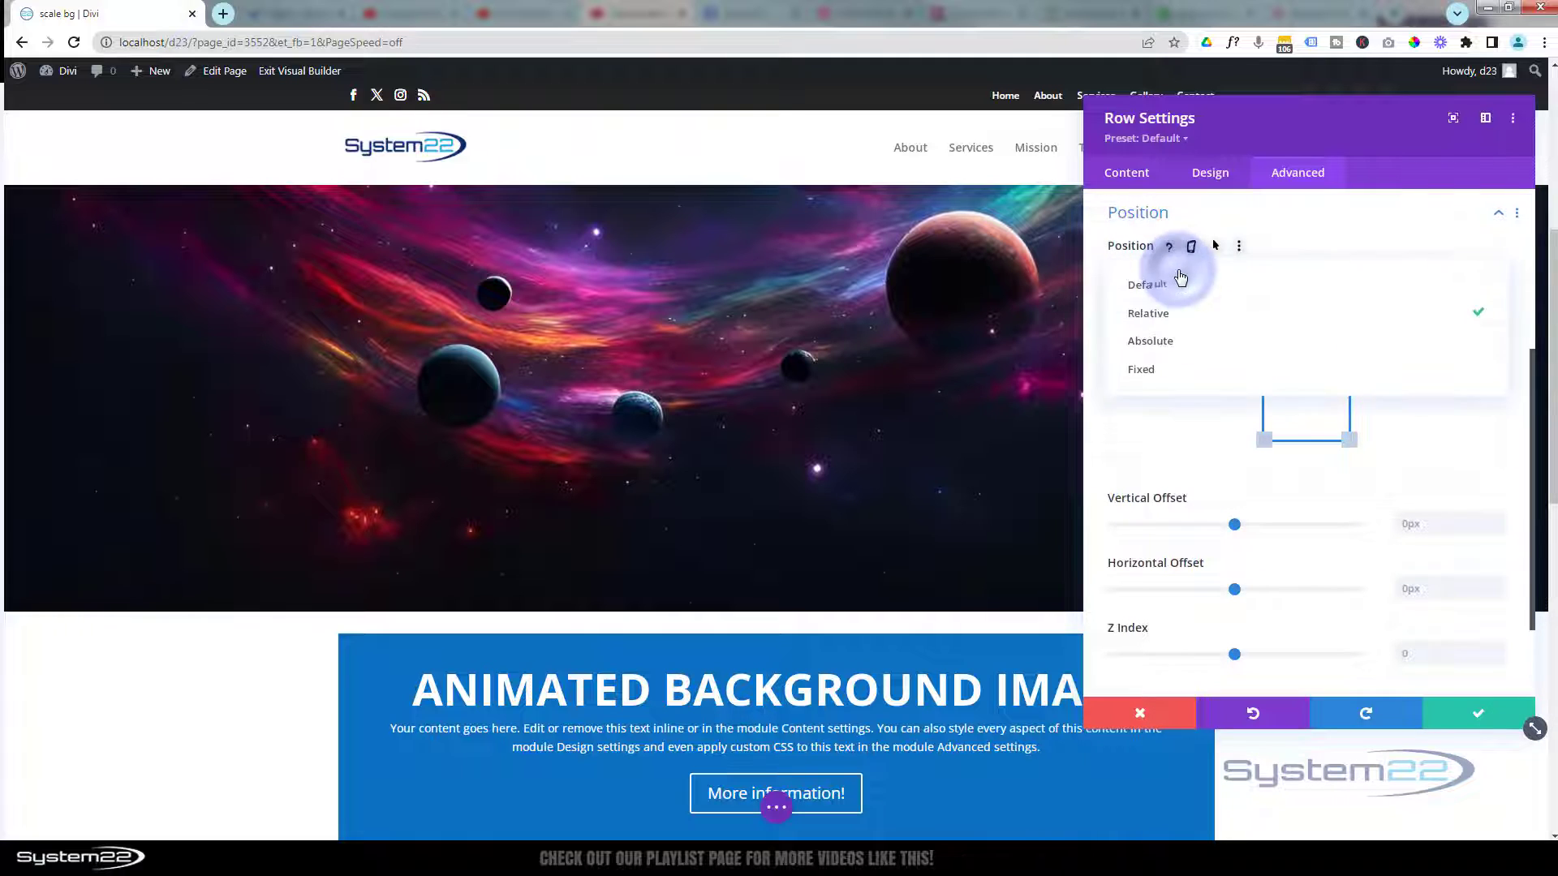
{"action": "left_click", "coordinate": [1178, 347]}
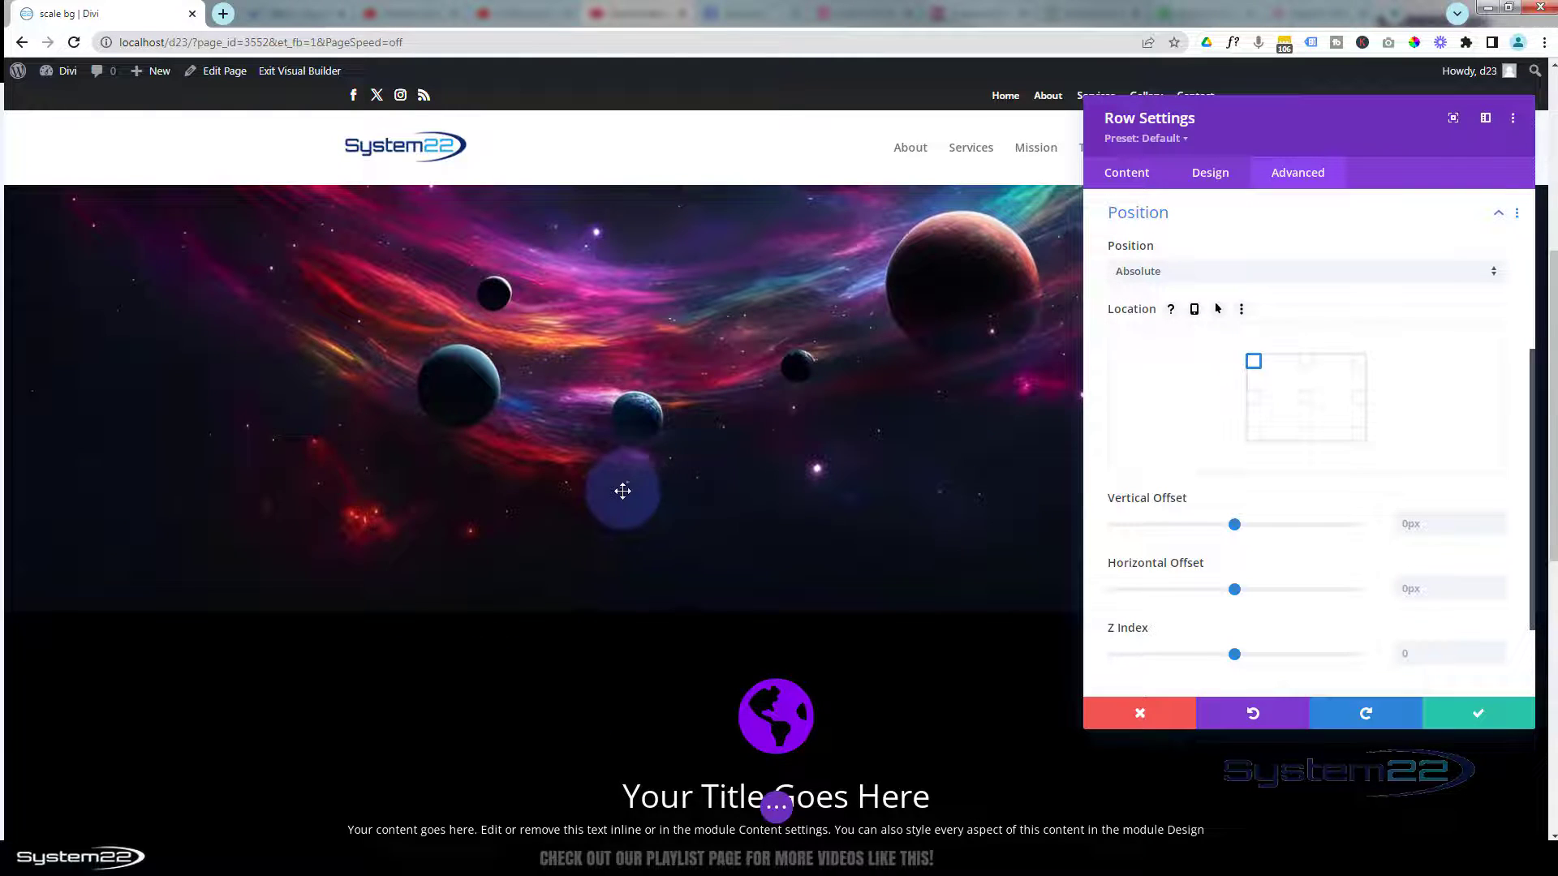
Step: Set the absolutely positioned row's location to the center and check its placement over the background image
{"action": "scroll", "coordinate": [620, 462], "scroll_direction": "up", "scroll_amount": 5}
{"action": "scroll", "coordinate": [485, 543], "scroll_direction": "up", "scroll_amount": 2}
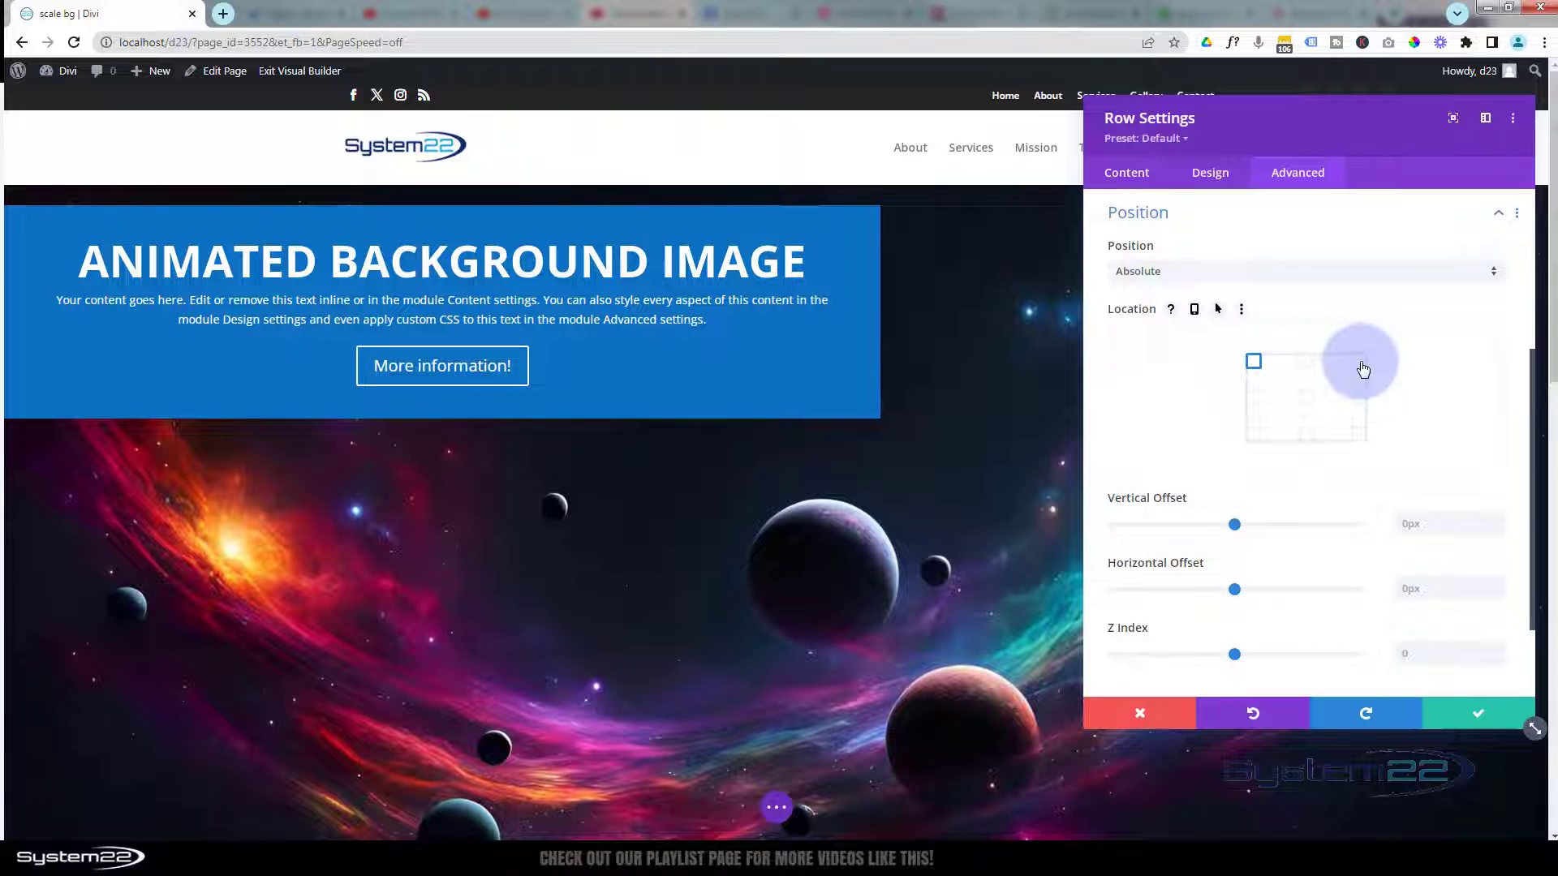
{"action": "left_click", "coordinate": [1306, 404]}
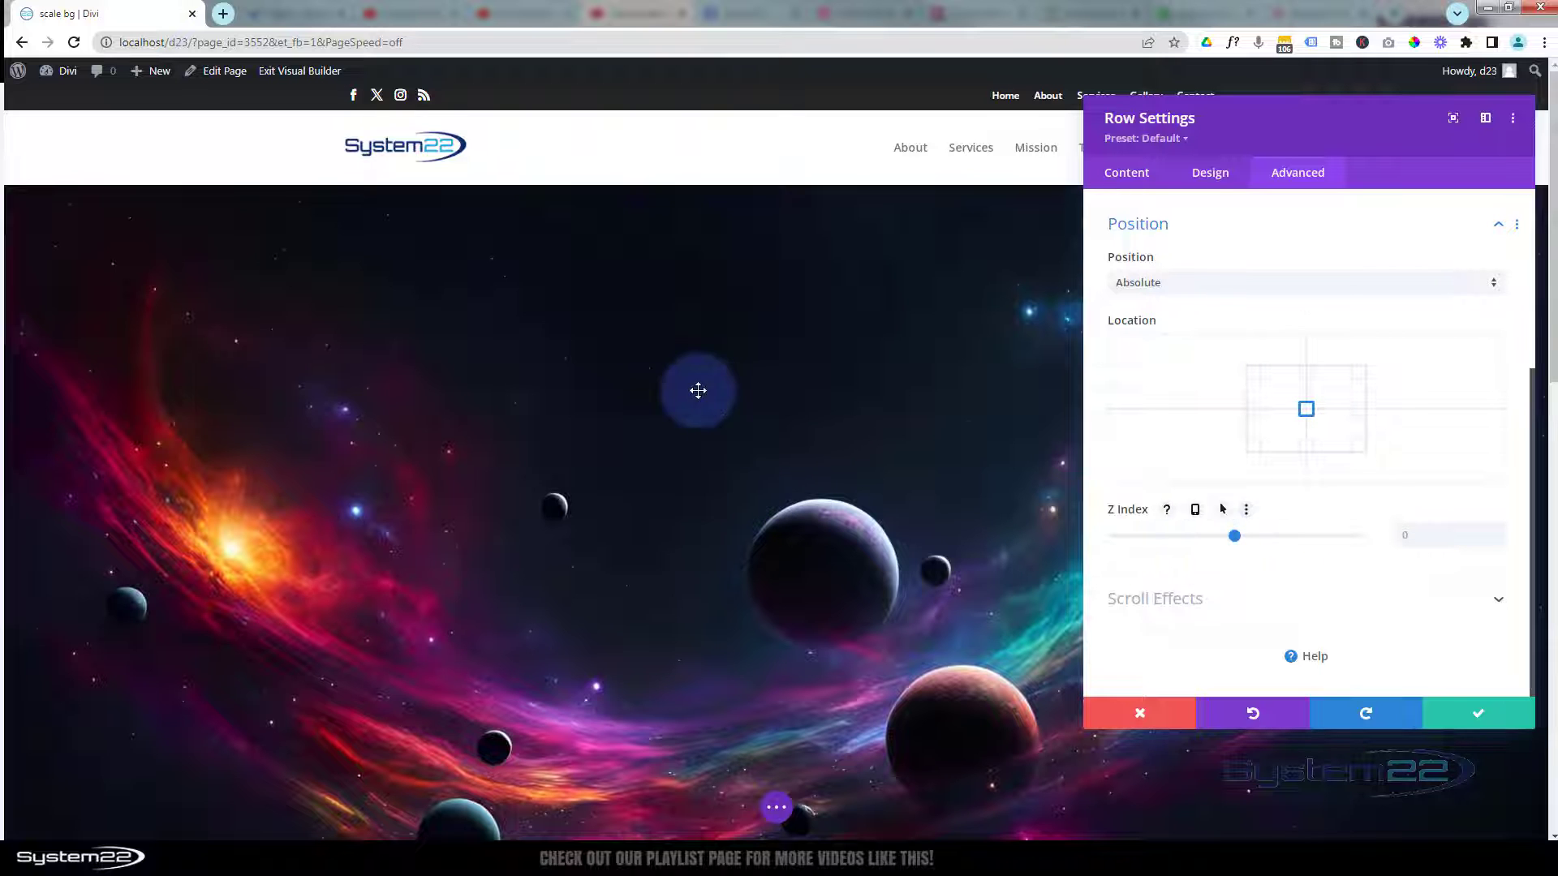
{"action": "scroll", "coordinate": [655, 389], "scroll_direction": "down", "scroll_amount": 2}
{"action": "scroll", "coordinate": [655, 389], "scroll_direction": "down", "scroll_amount": 4}
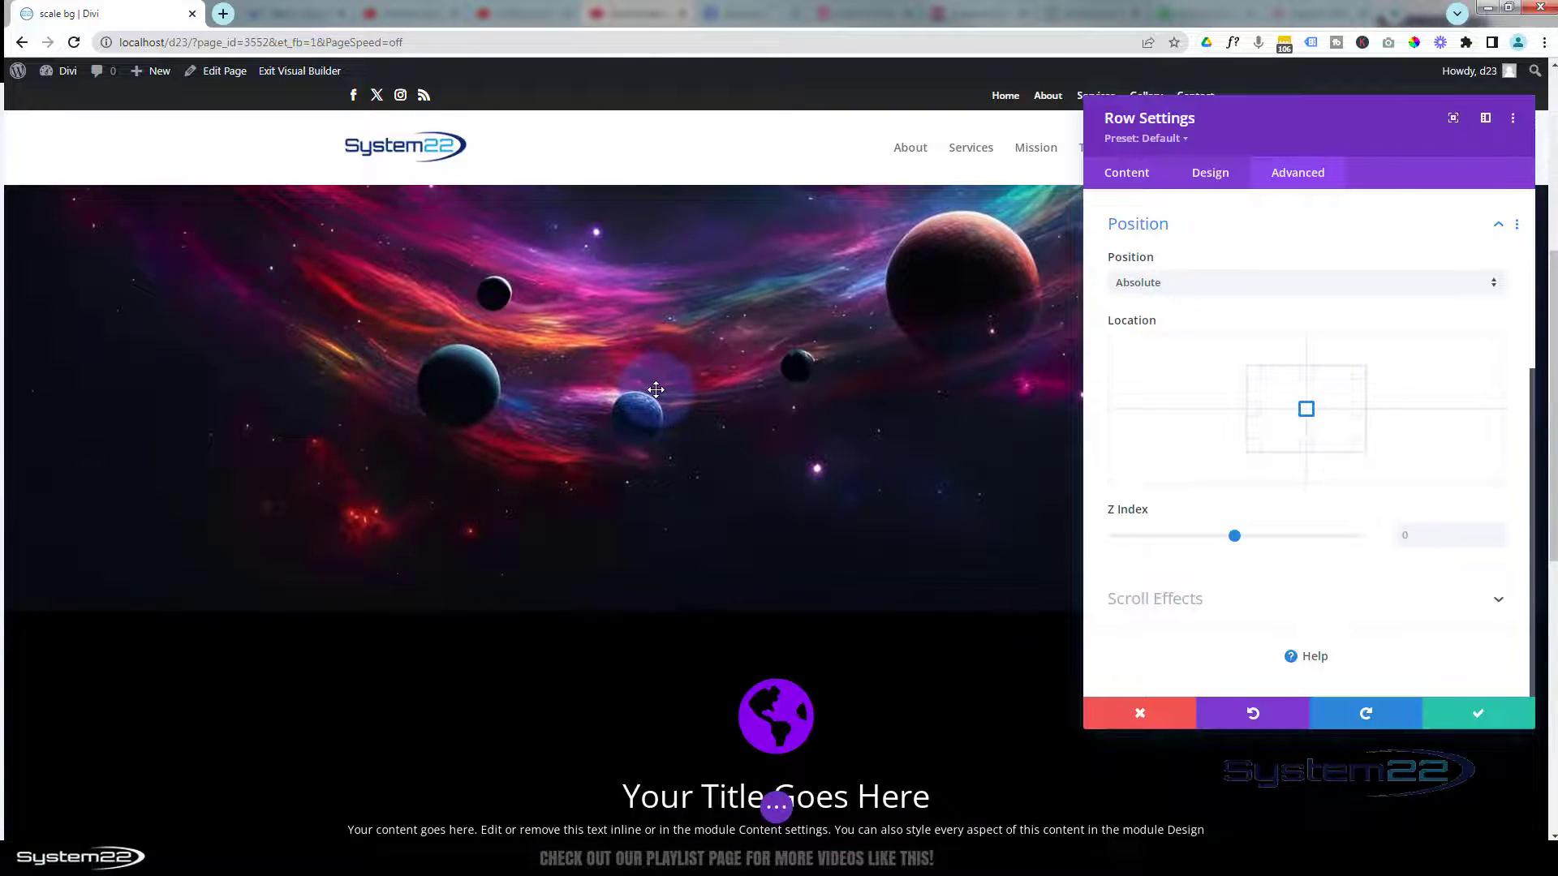
{"action": "scroll", "coordinate": [655, 390], "scroll_direction": "up", "scroll_amount": 6}
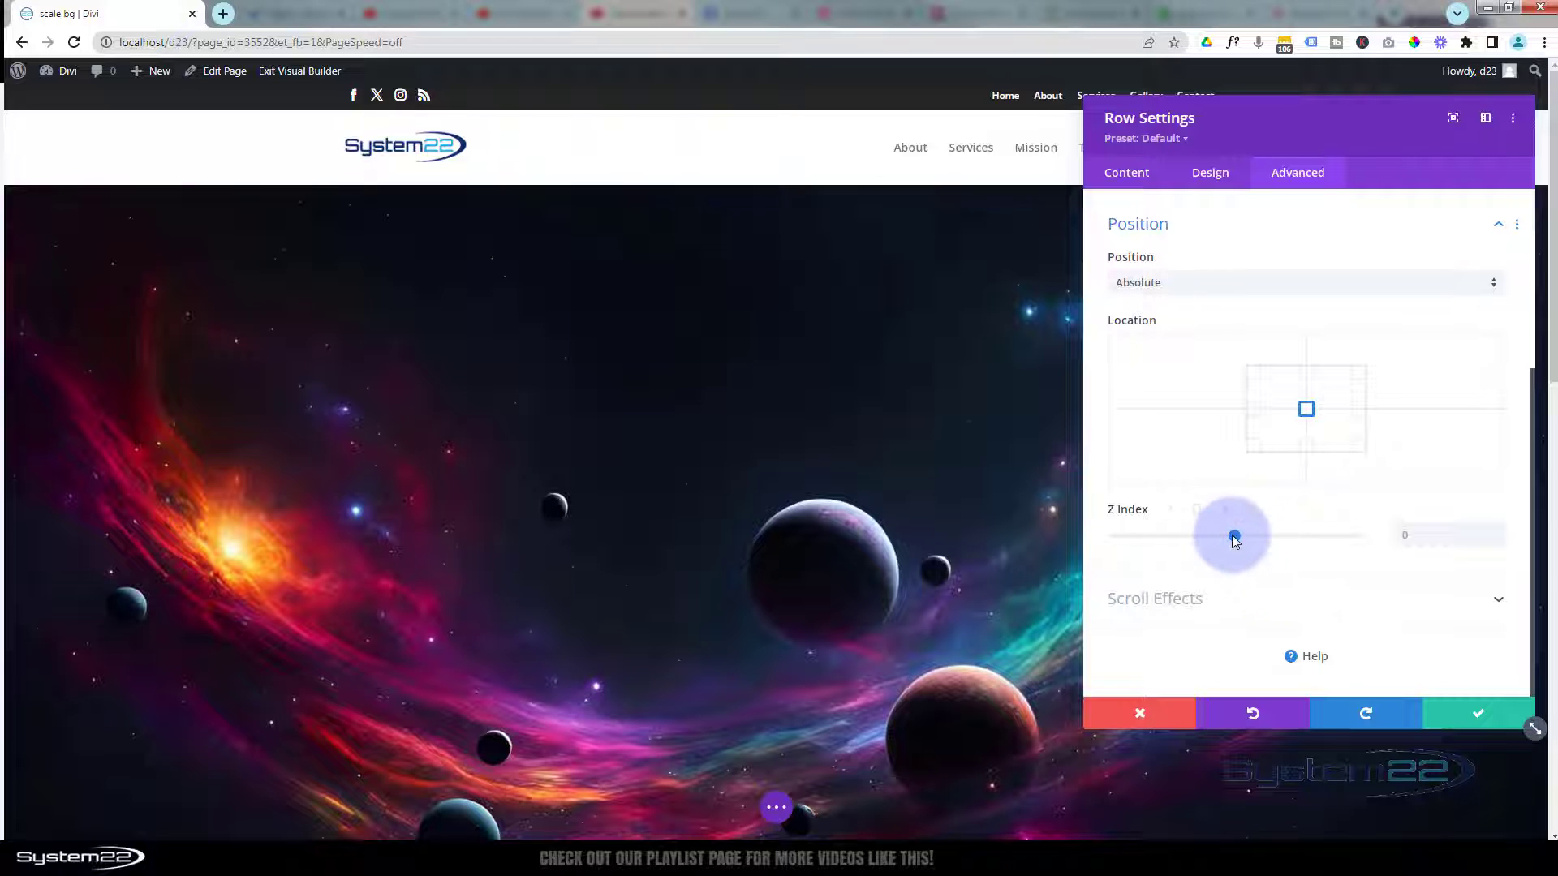
Step: Set the Call To Action row's Z Index to 21, check the overlay on the page, and save the row settings
{"action": "left_click_drag", "start_coordinate": [1235, 536], "coordinate": [1239, 537]}
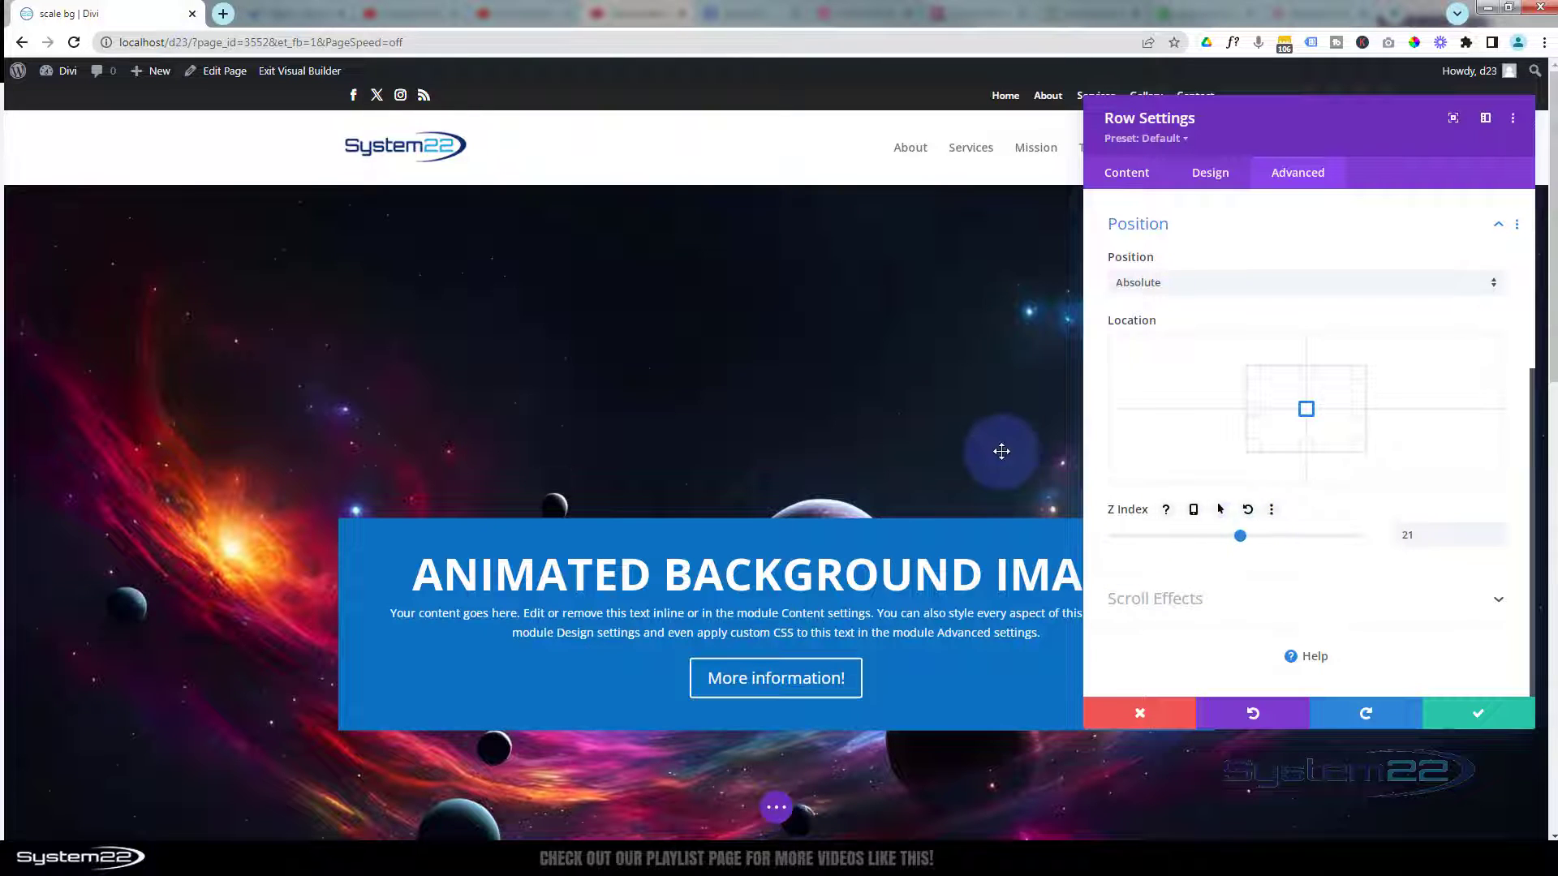
{"action": "scroll", "coordinate": [982, 422], "scroll_direction": "down", "scroll_amount": 5}
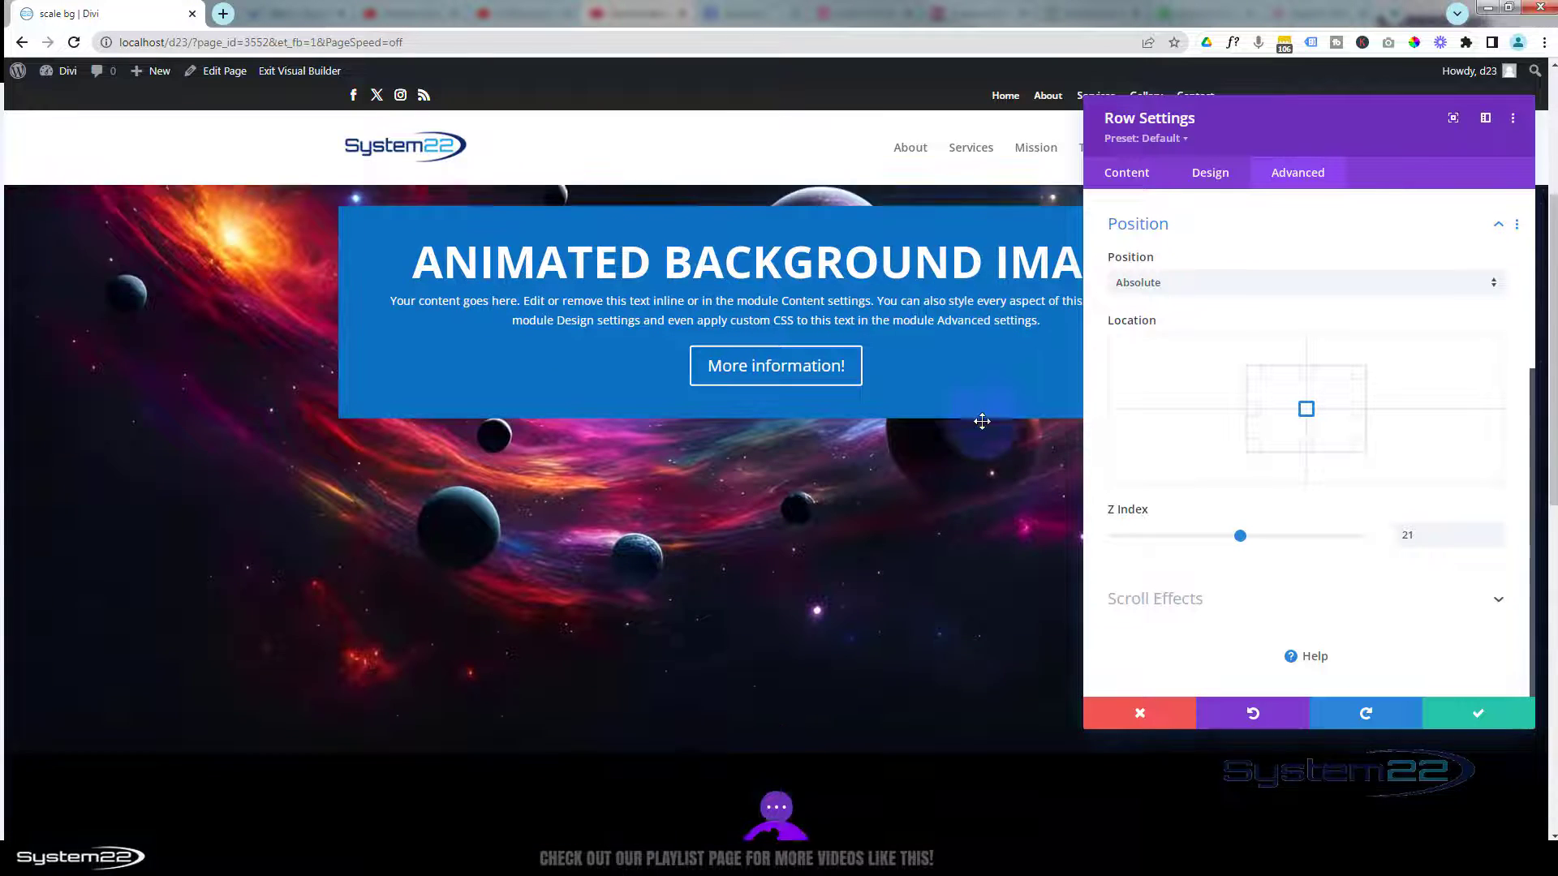
{"action": "scroll", "coordinate": [981, 422], "scroll_direction": "up", "scroll_amount": 3}
{"action": "scroll", "coordinate": [982, 421], "scroll_direction": "up", "scroll_amount": 5}
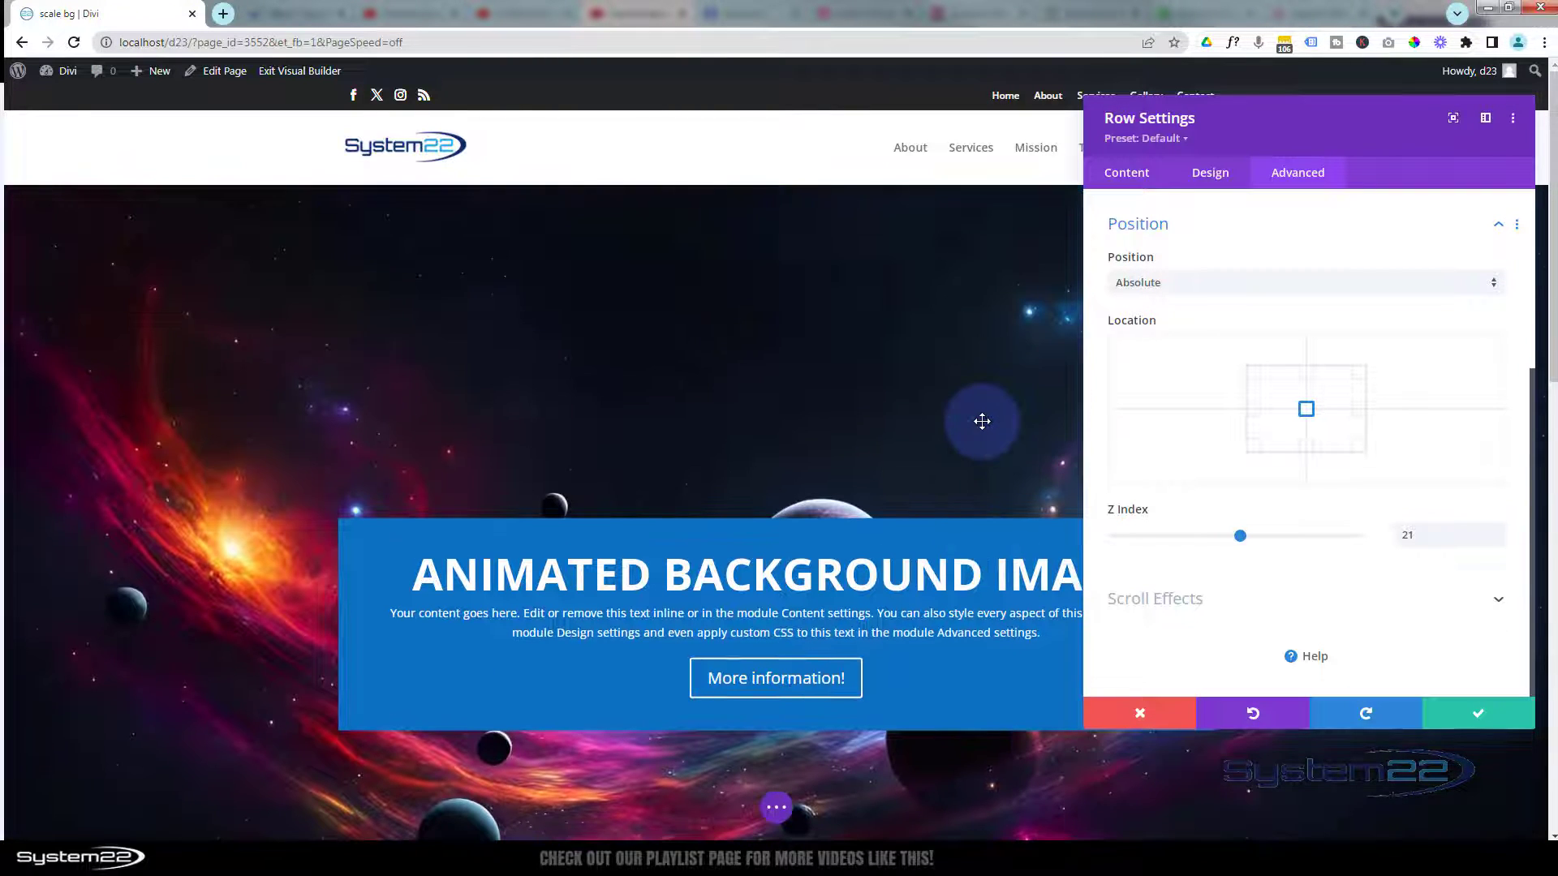
{"action": "scroll", "coordinate": [981, 421], "scroll_direction": "down", "scroll_amount": 2}
{"action": "scroll", "coordinate": [982, 421], "scroll_direction": "up", "scroll_amount": 2}
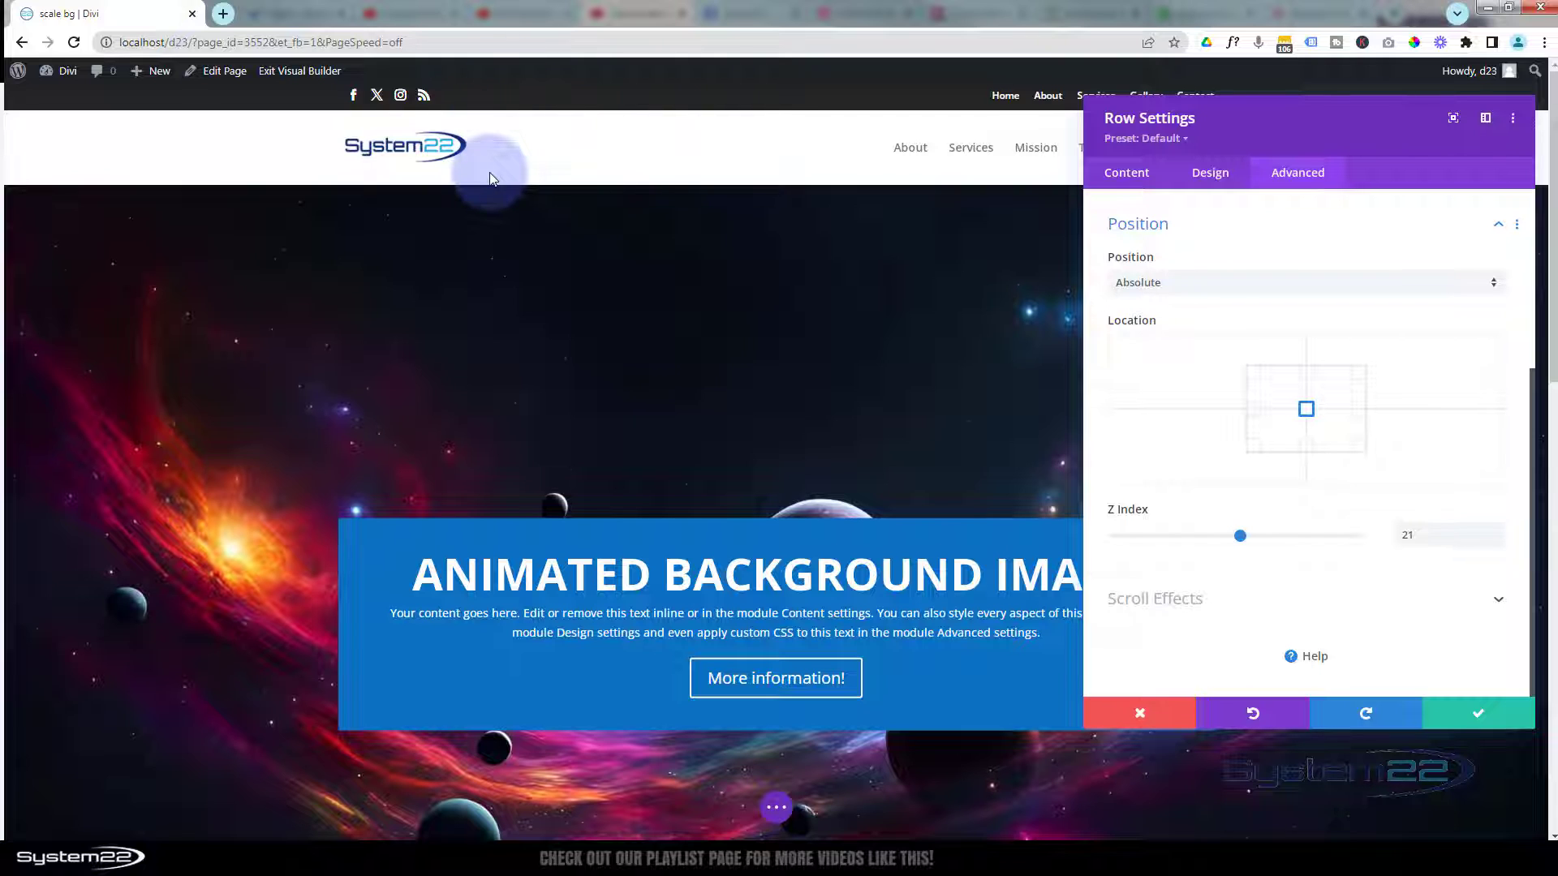
{"action": "left_click", "coordinate": [1474, 717]}
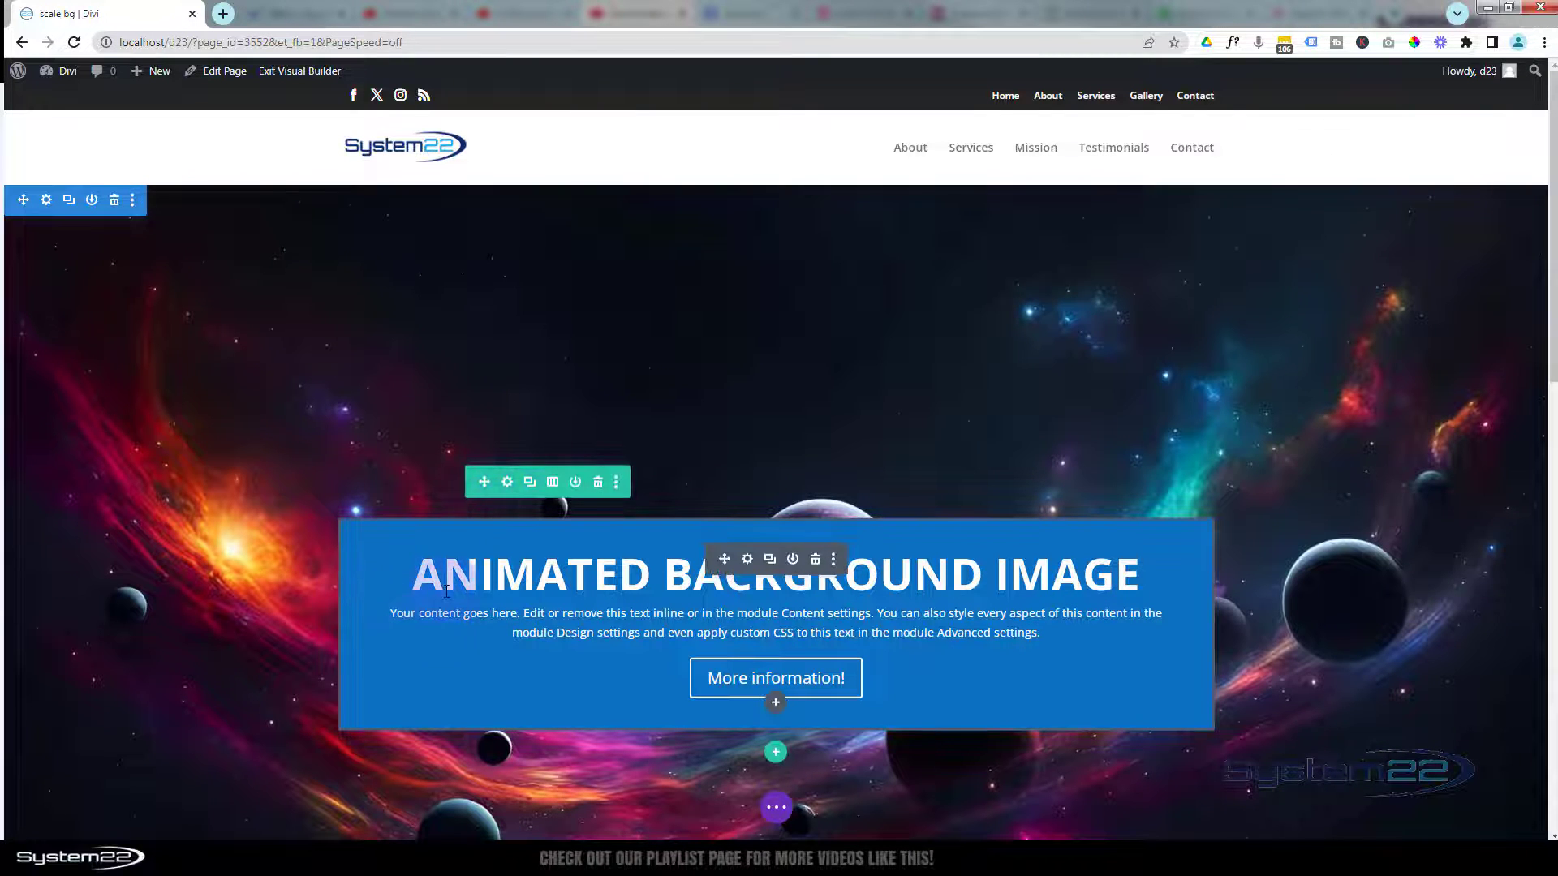
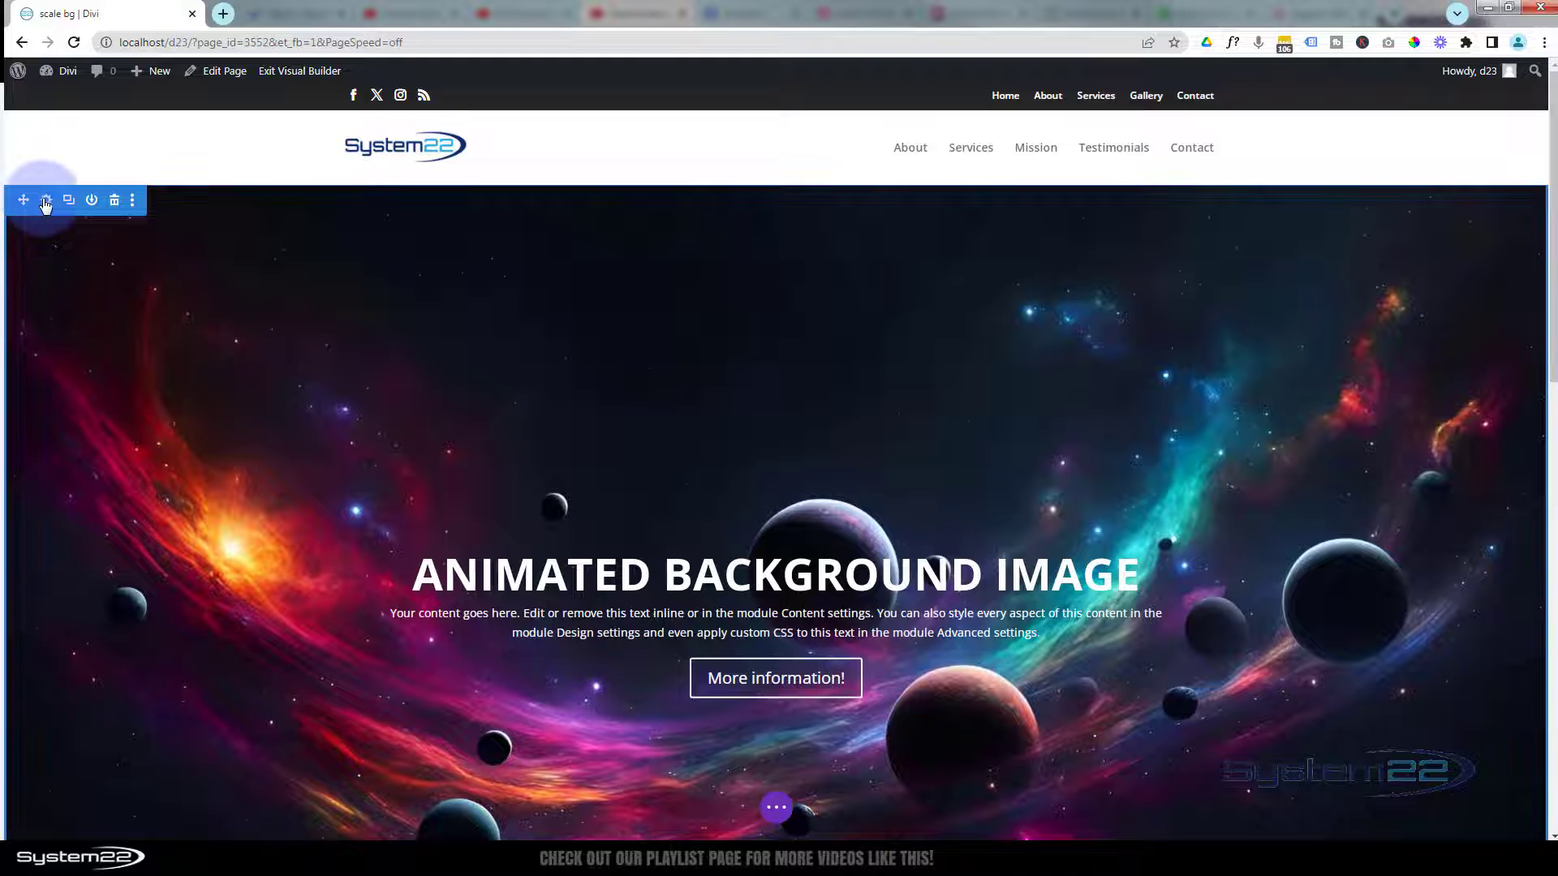
Step: Try a height of 100vh for the space background section and reduce it to 90vh
{"action": "left_click", "coordinate": [46, 200]}
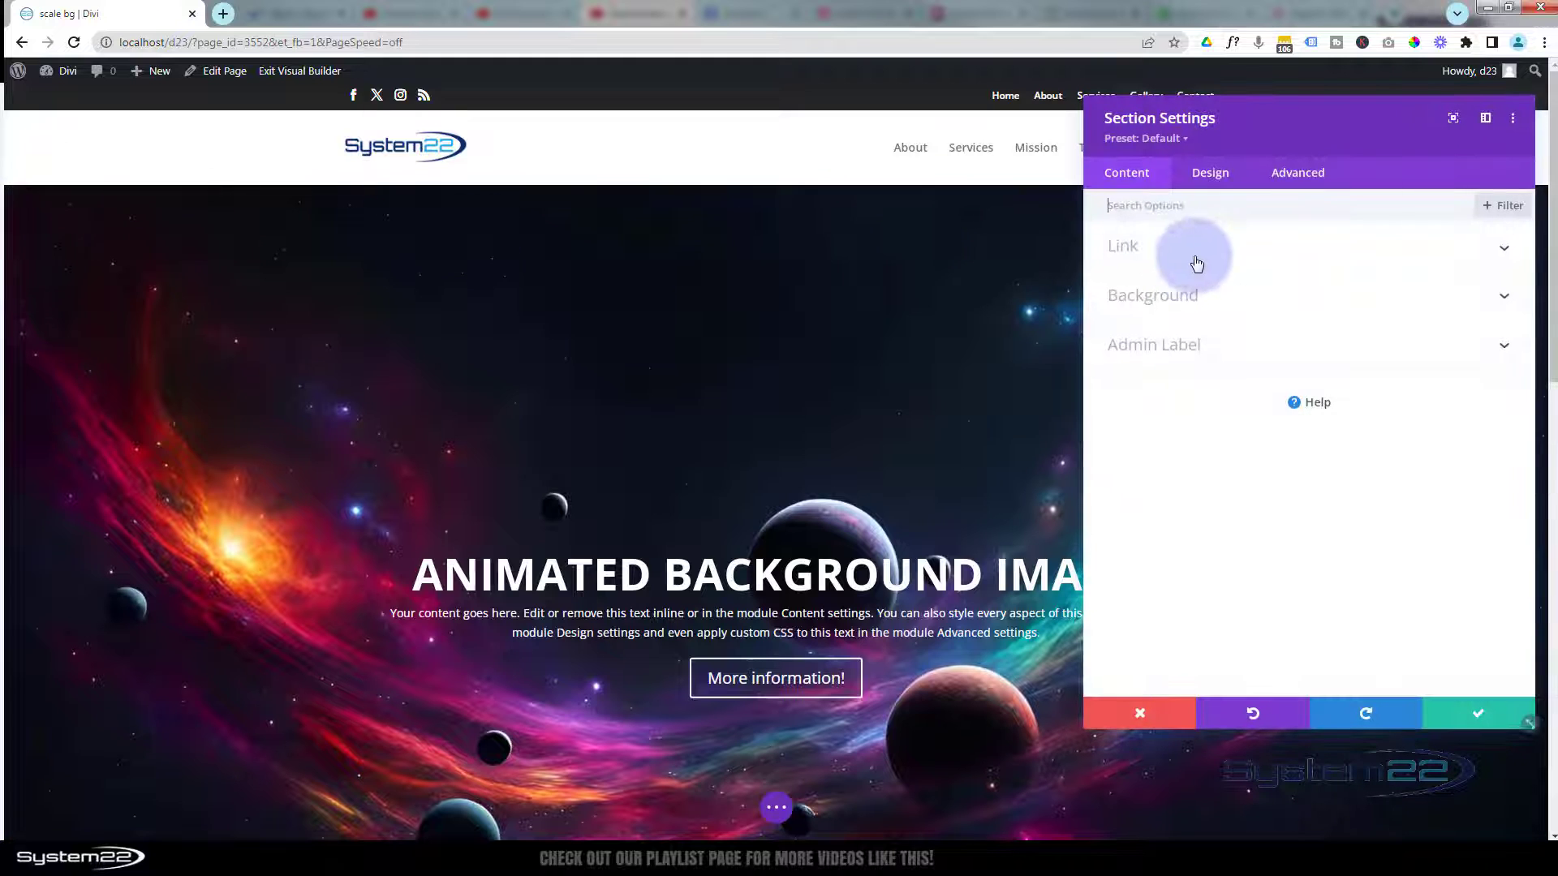
{"action": "left_click", "coordinate": [1214, 173]}
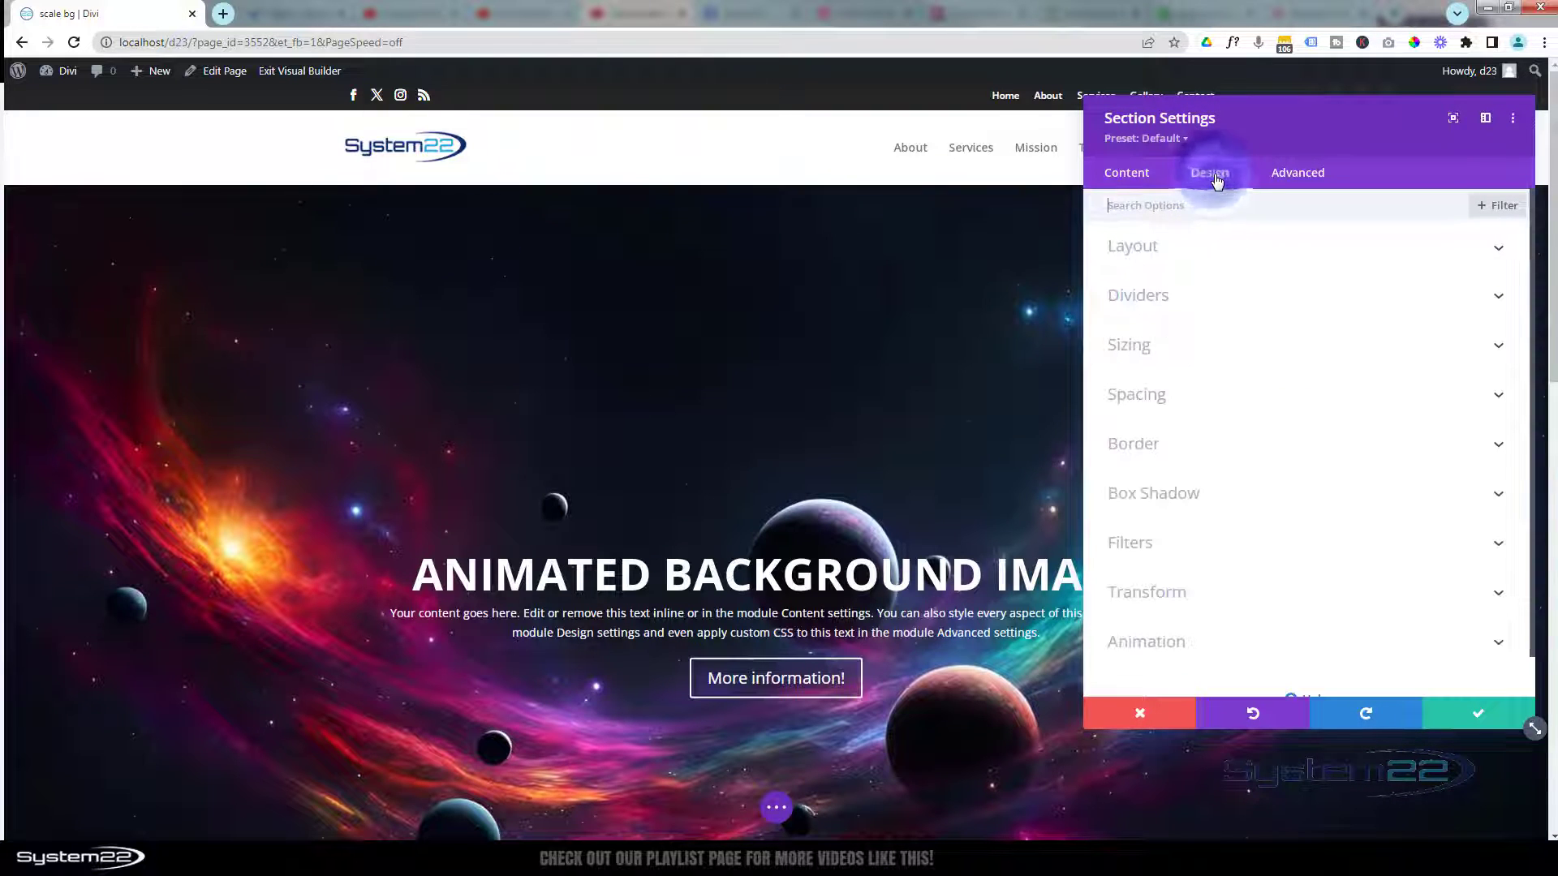
{"action": "left_click", "coordinate": [1206, 348]}
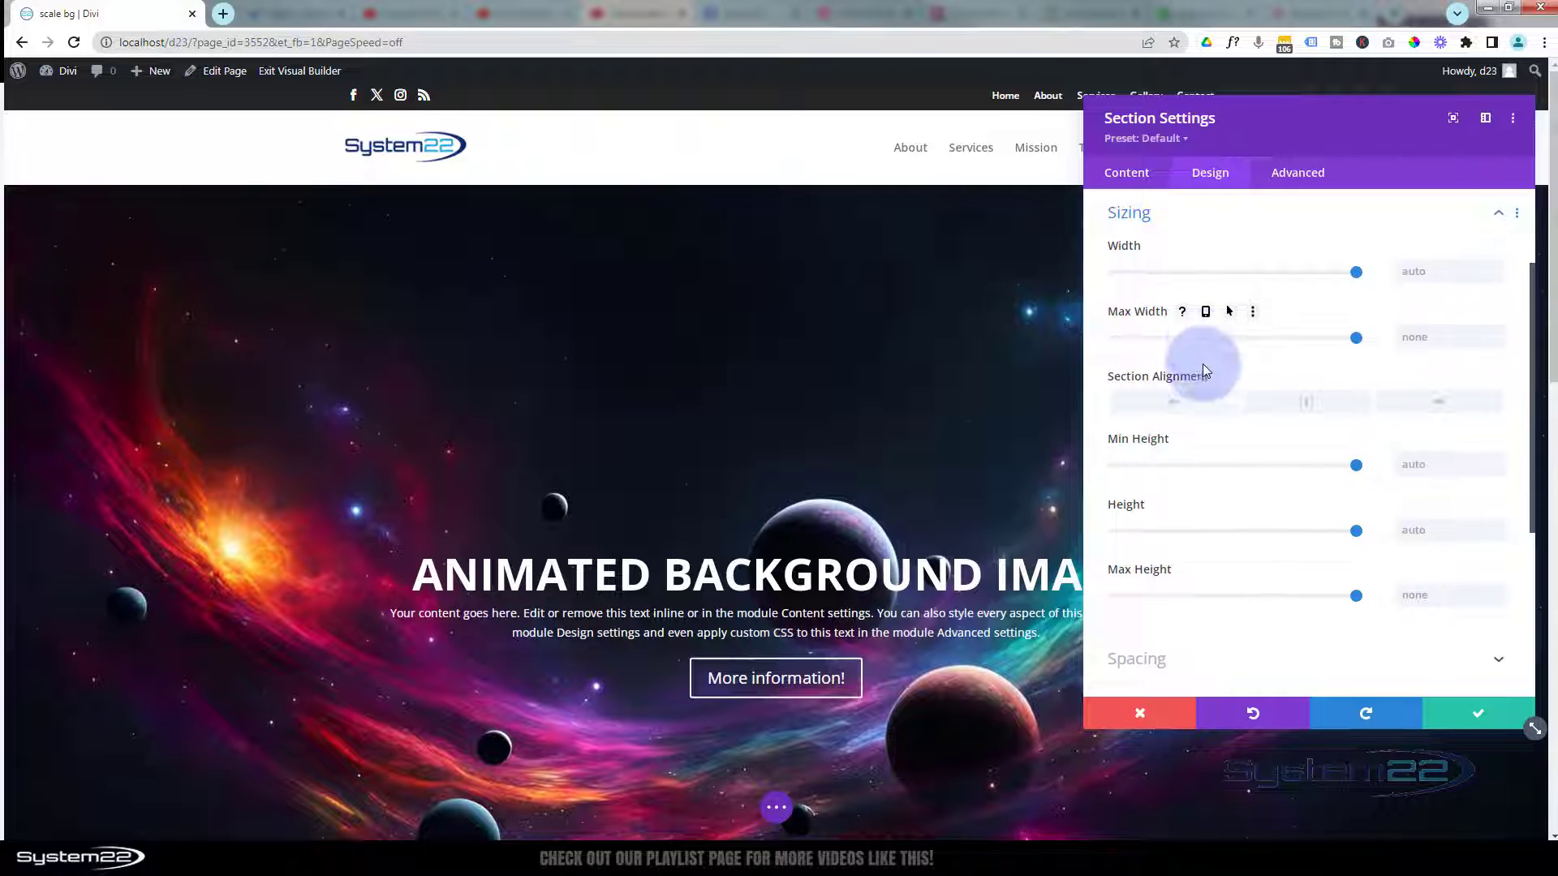
{"action": "left_click", "coordinate": [1413, 529]}
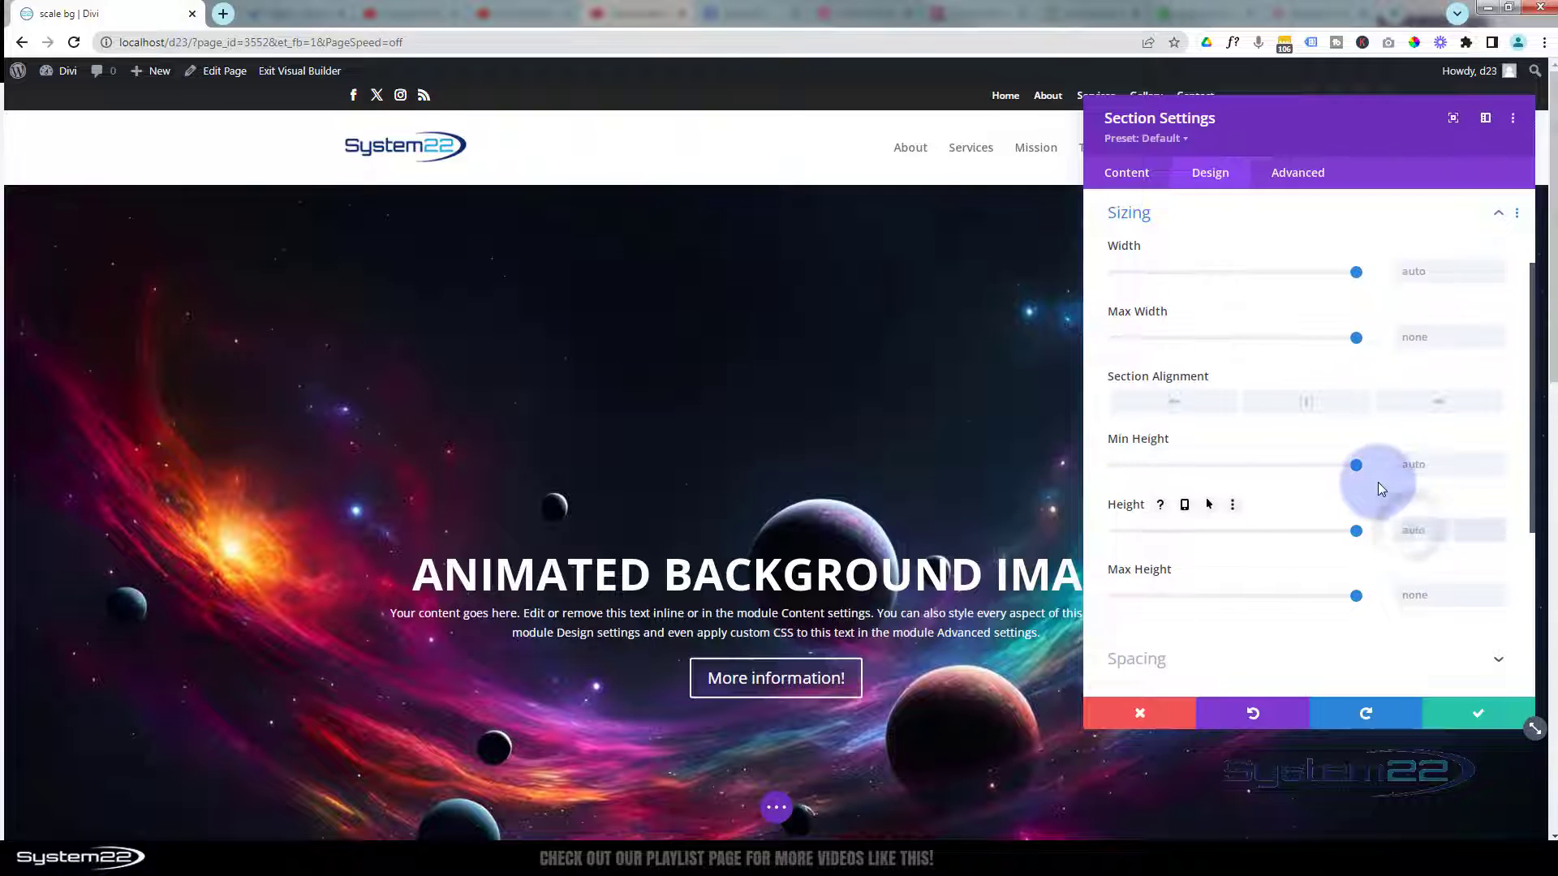
{"action": "type", "text": "100pxvh"}
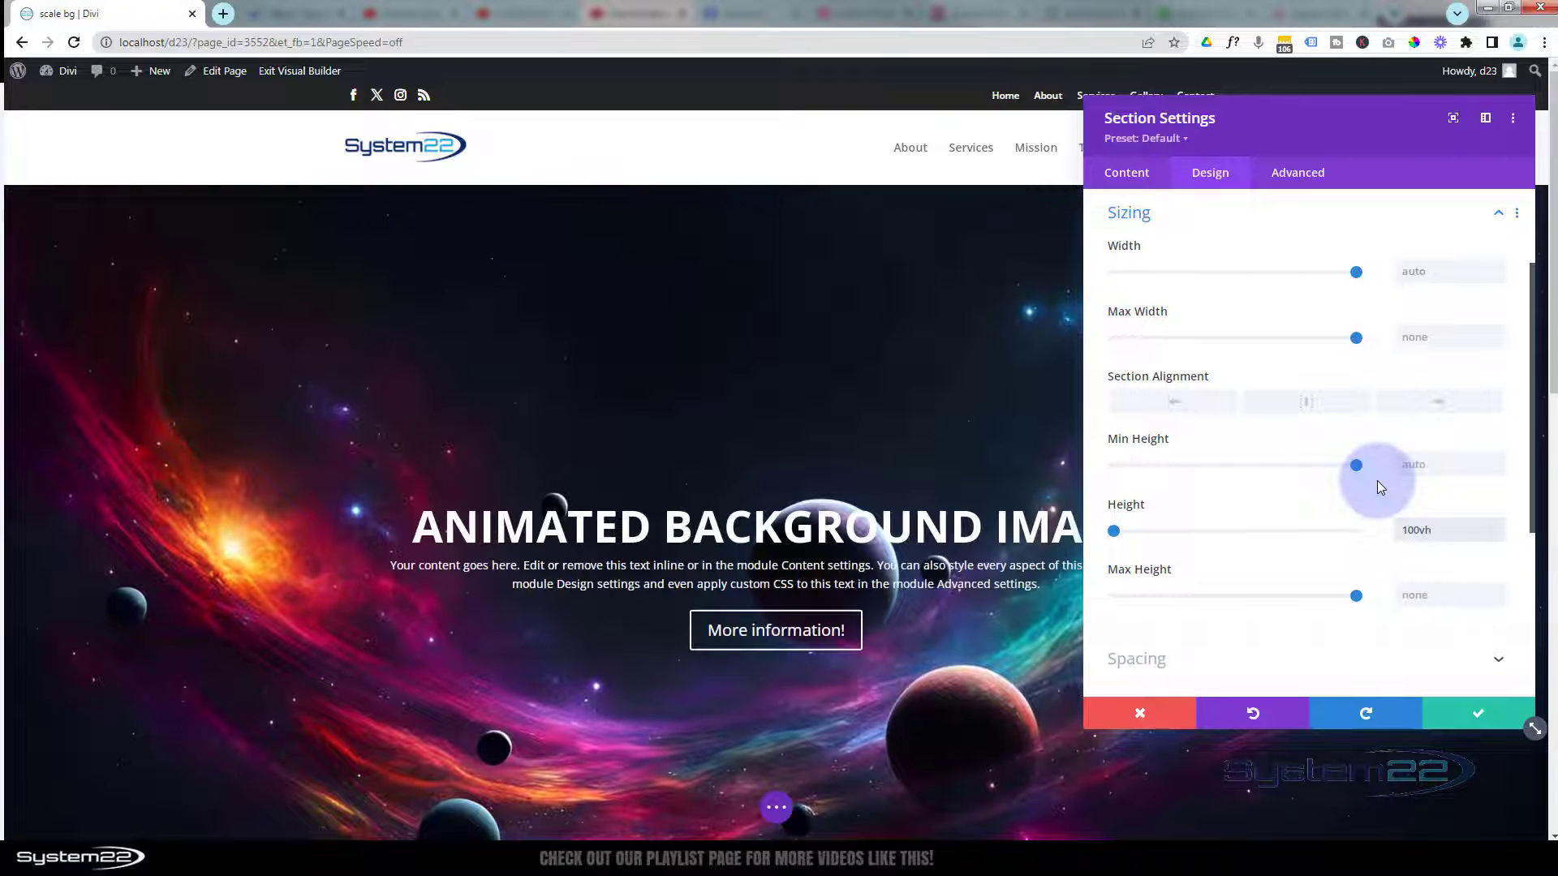
{"action": "left_click", "coordinate": [666, 270]}
{"action": "scroll", "coordinate": [666, 270], "scroll_direction": "down", "scroll_amount": 4}
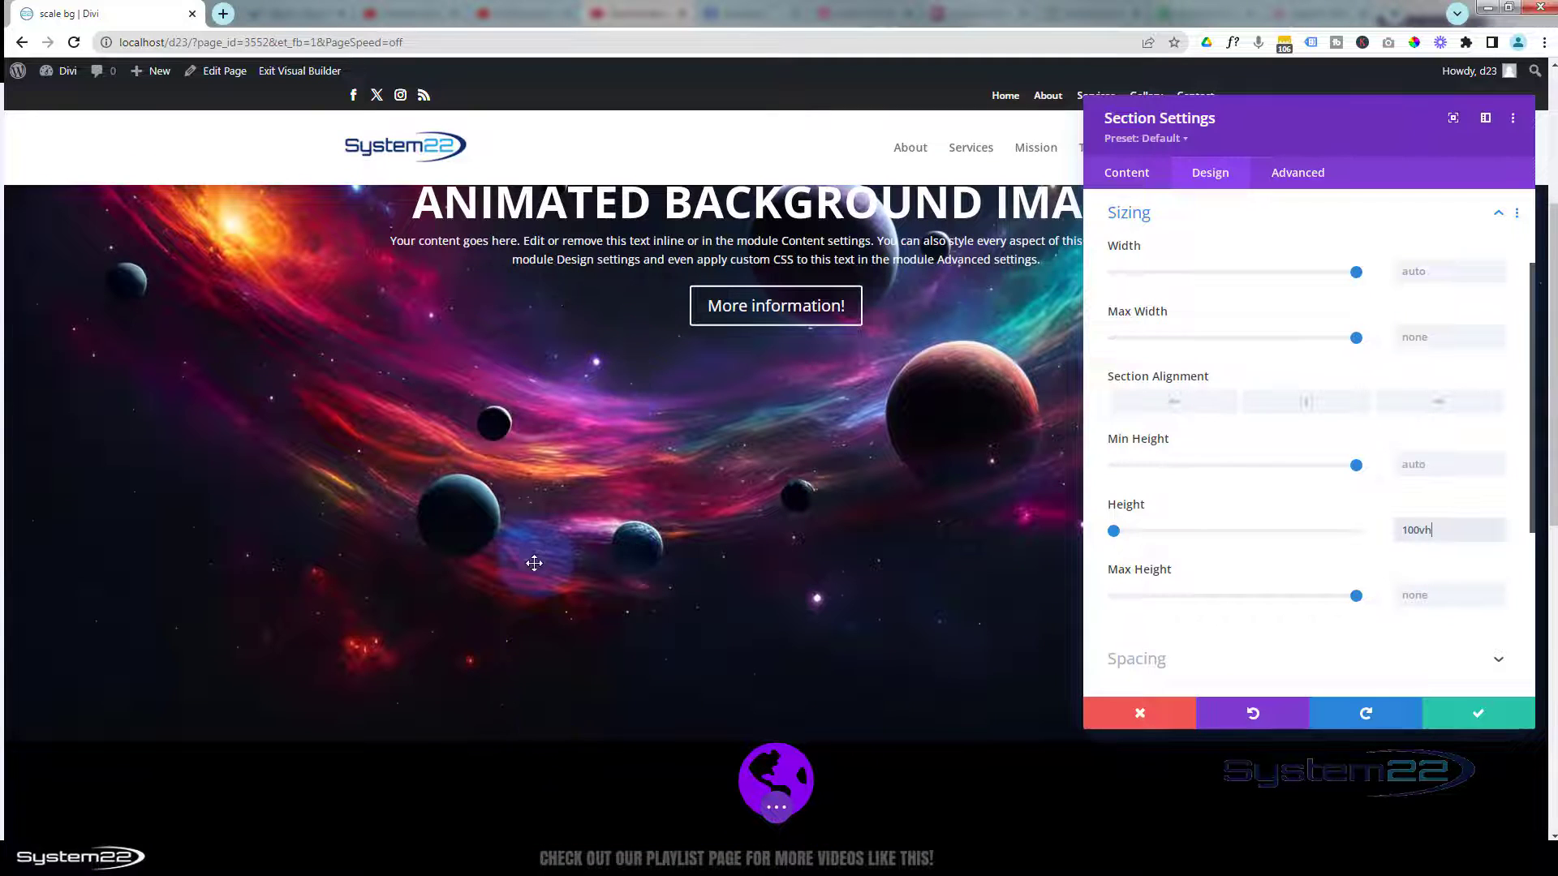
{"action": "scroll", "coordinate": [532, 556], "scroll_direction": "up", "scroll_amount": 4}
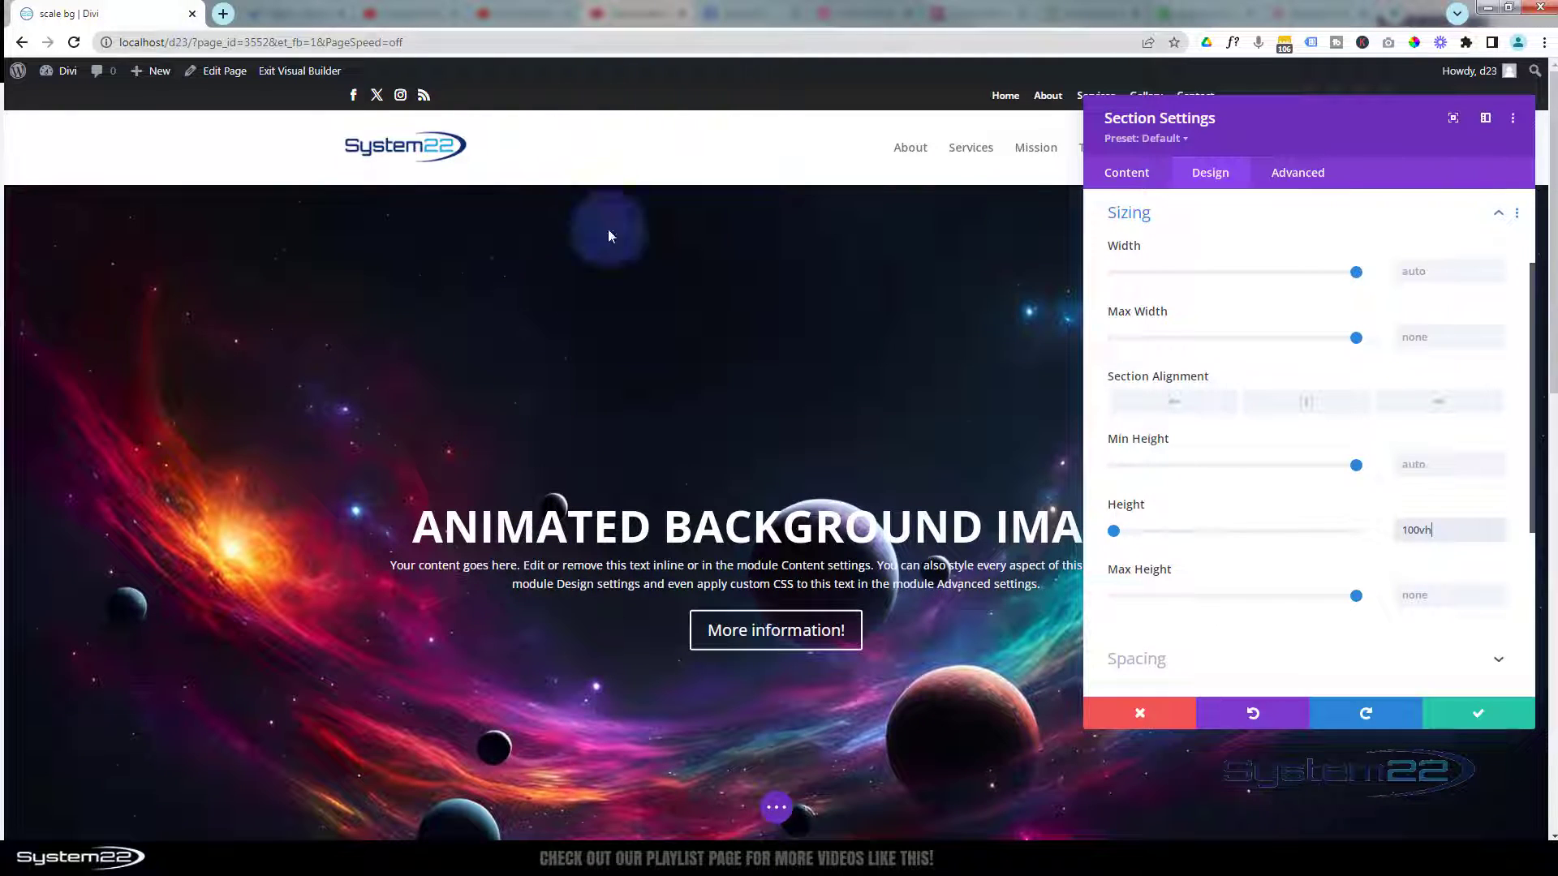
{"action": "scroll", "coordinate": [540, 568], "scroll_direction": "down", "scroll_amount": 4}
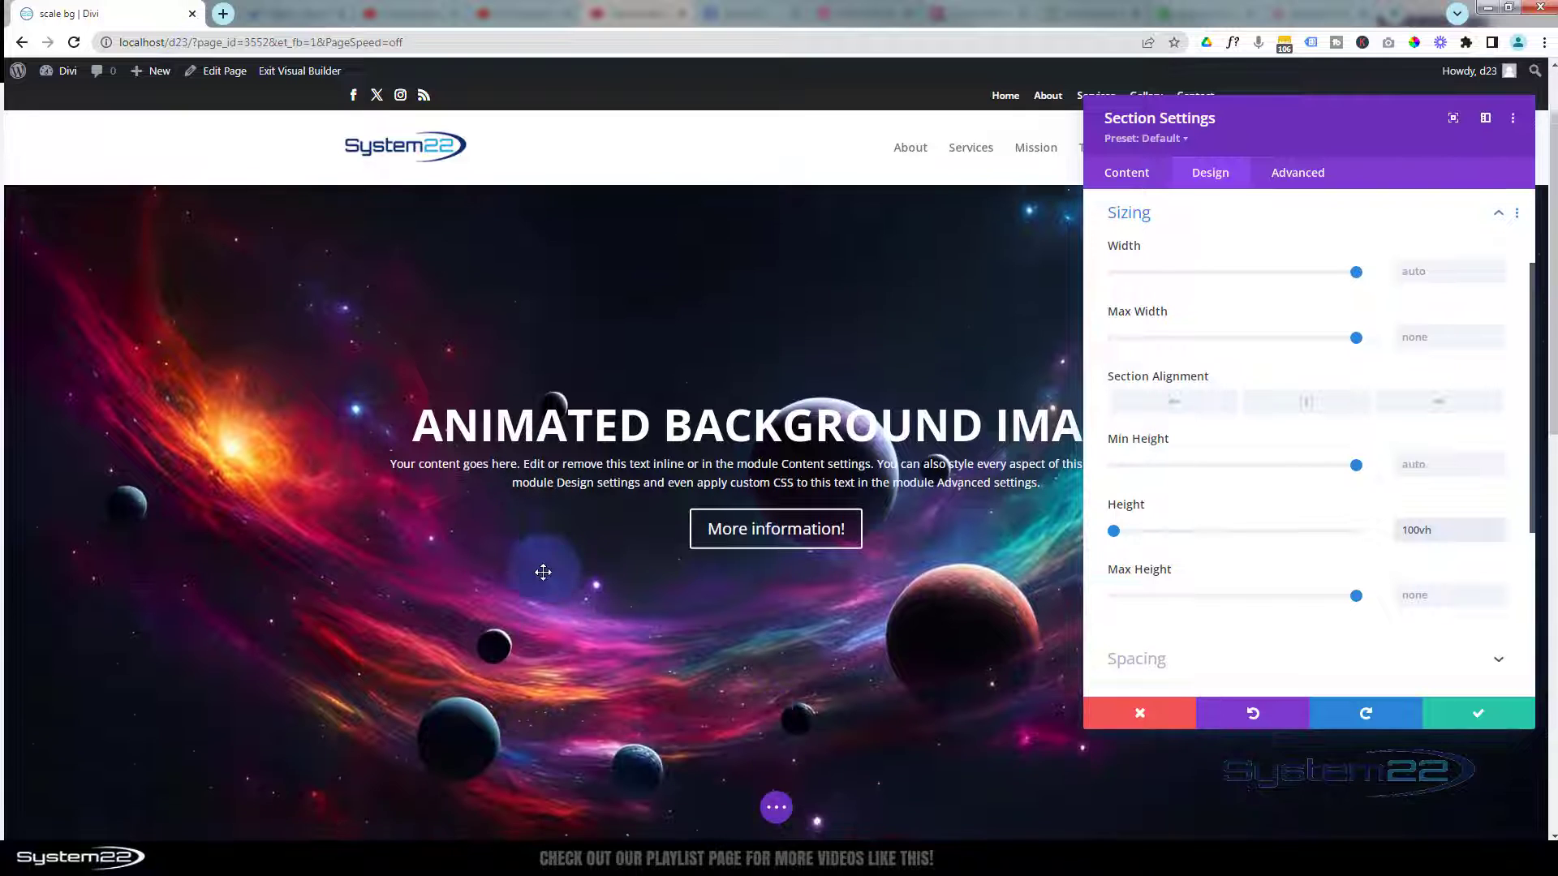
{"action": "scroll", "coordinate": [542, 572], "scroll_direction": "up", "scroll_amount": 4}
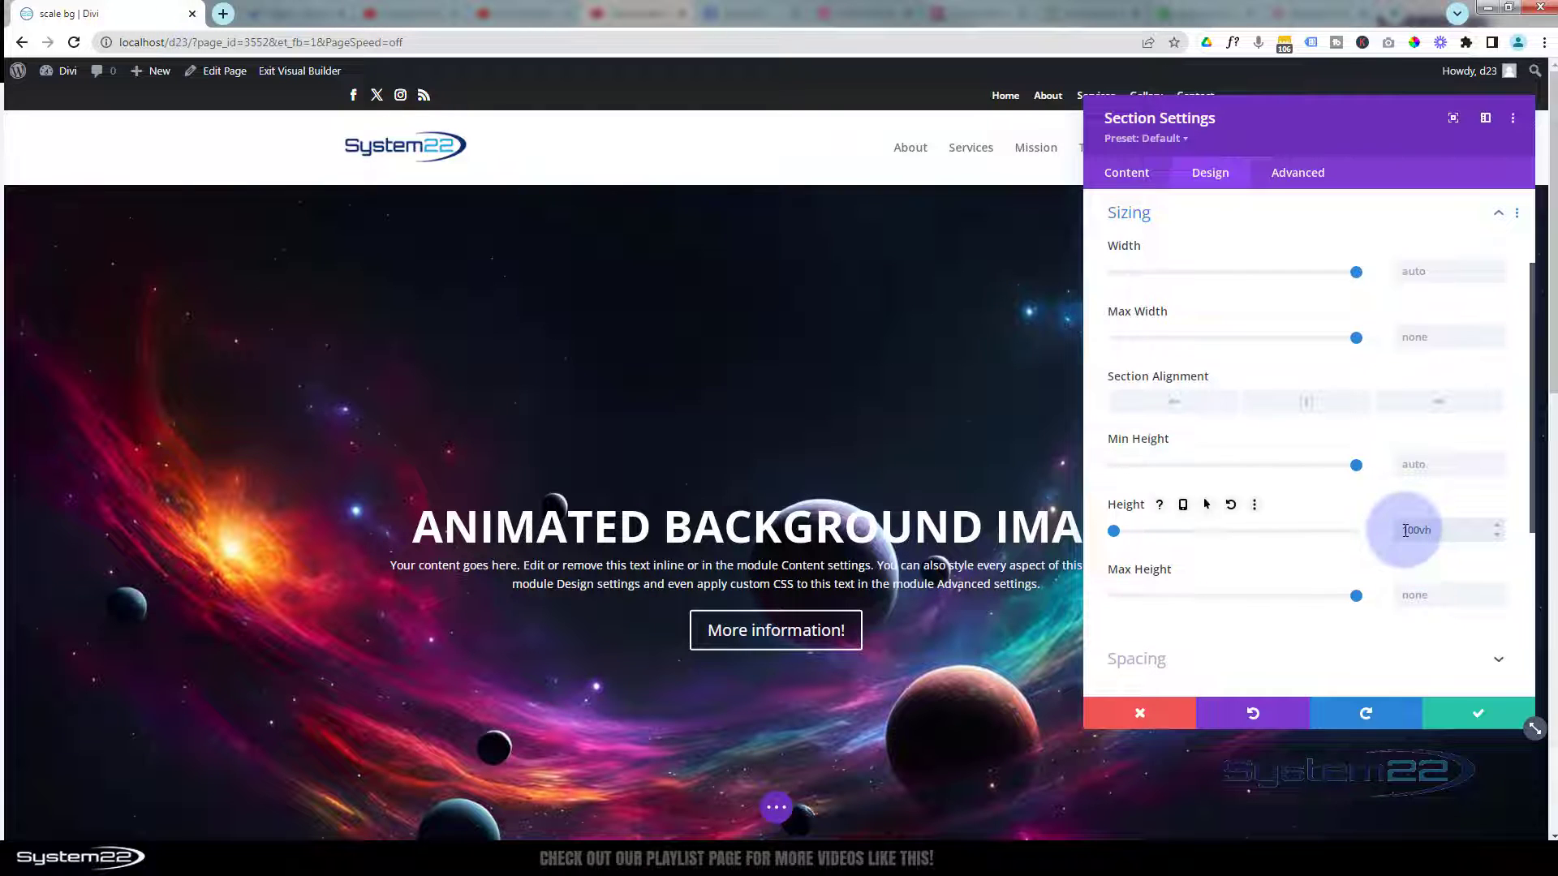
{"action": "left_click_drag", "start_coordinate": [1403, 529], "coordinate": [1417, 529]}
{"action": "type", "text": "90"}
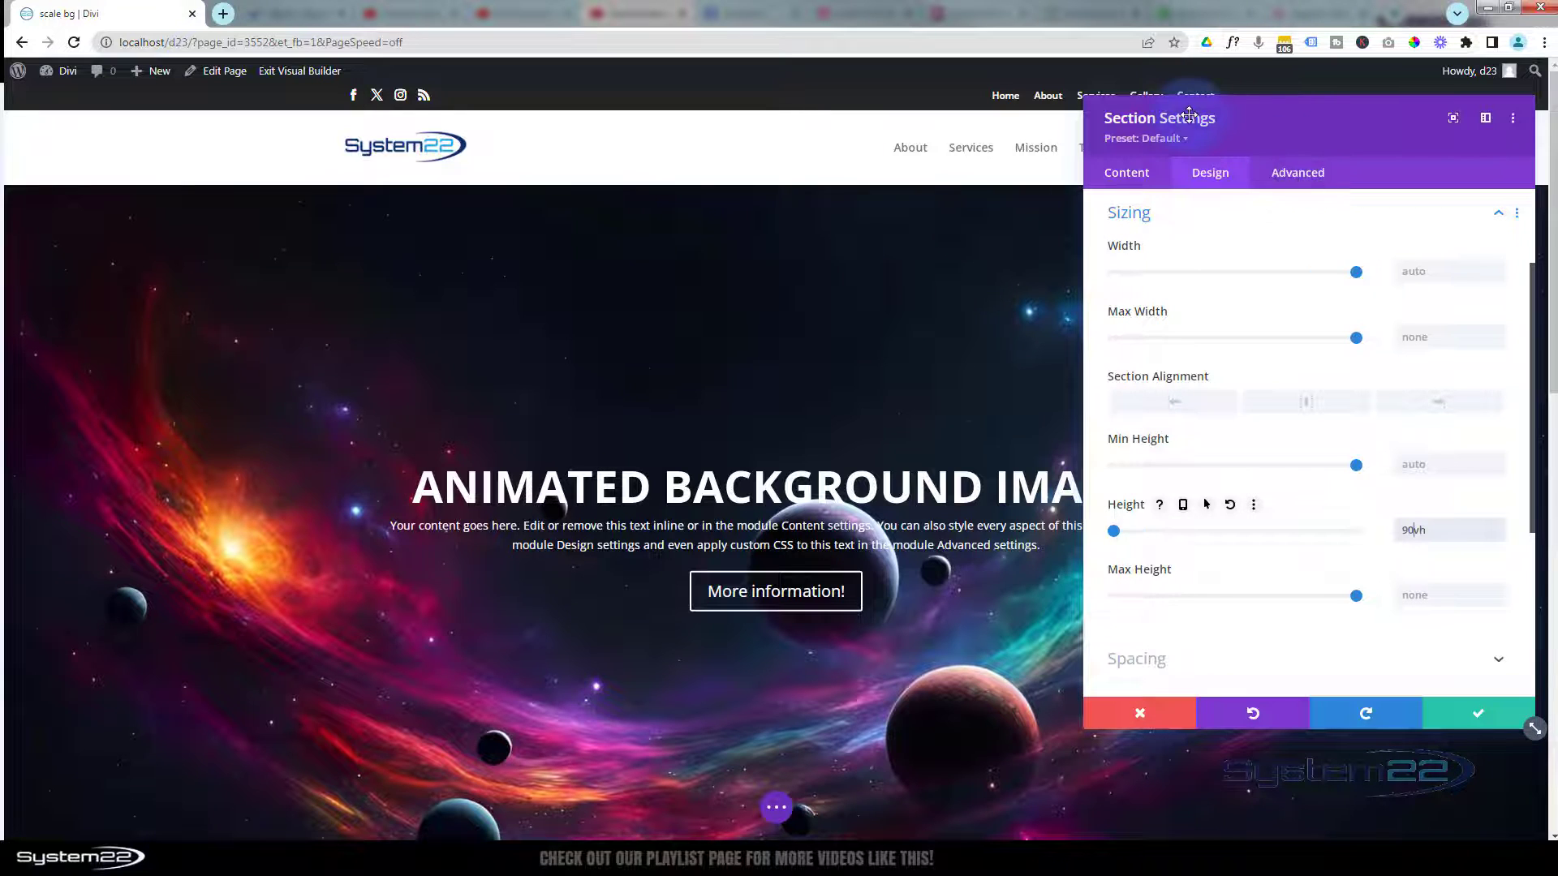
Step: Set the space background section's horizontal and vertical overflow to Hidden and save the section settings
{"action": "left_click", "coordinate": [1303, 175]}
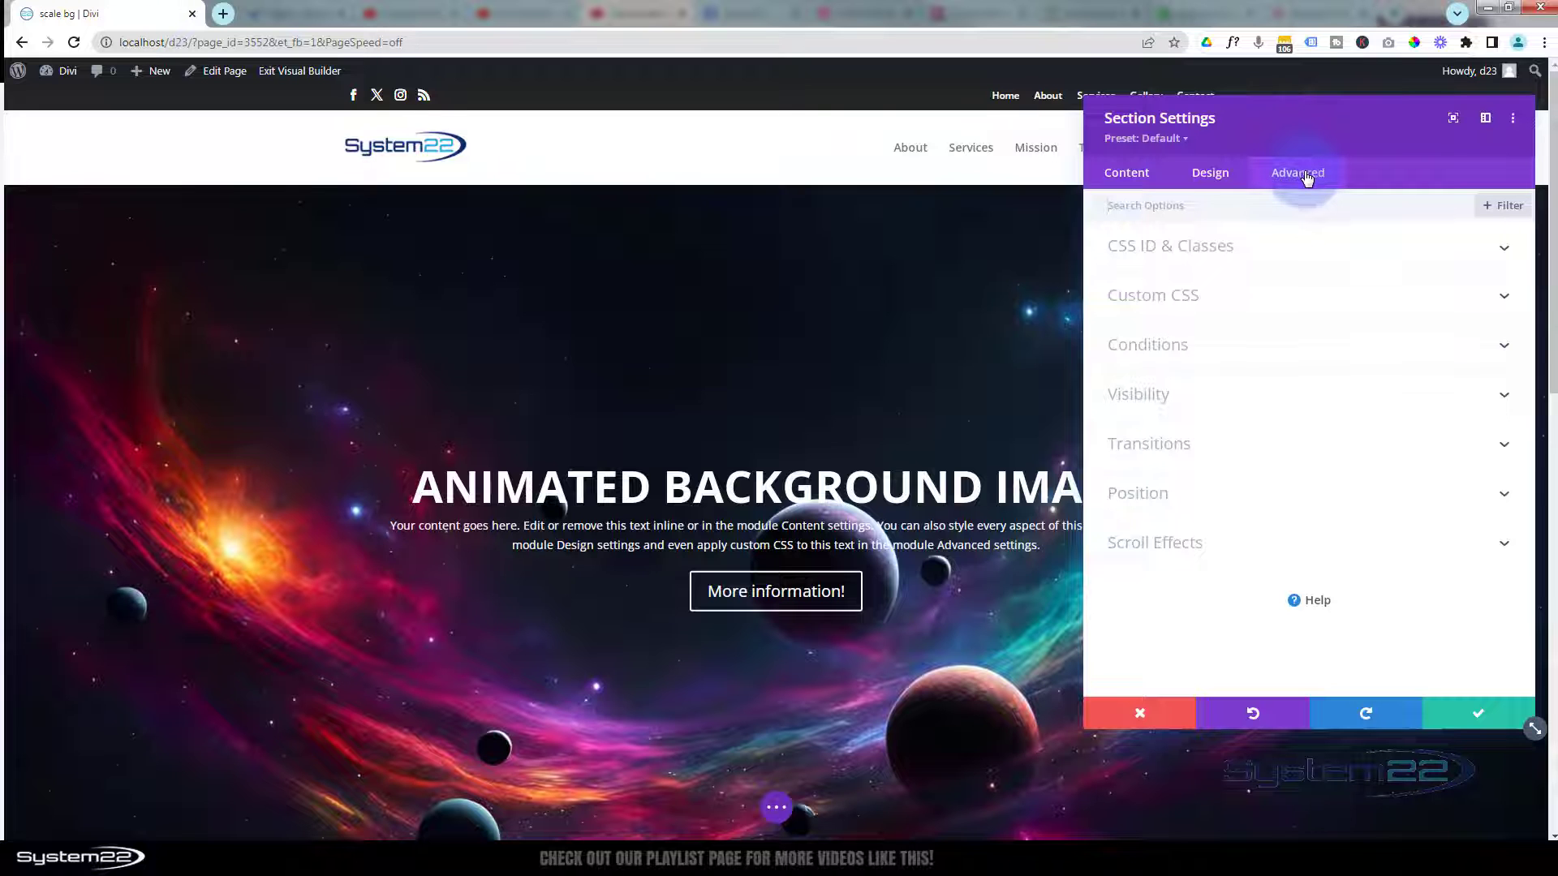
{"action": "left_click", "coordinate": [1278, 394]}
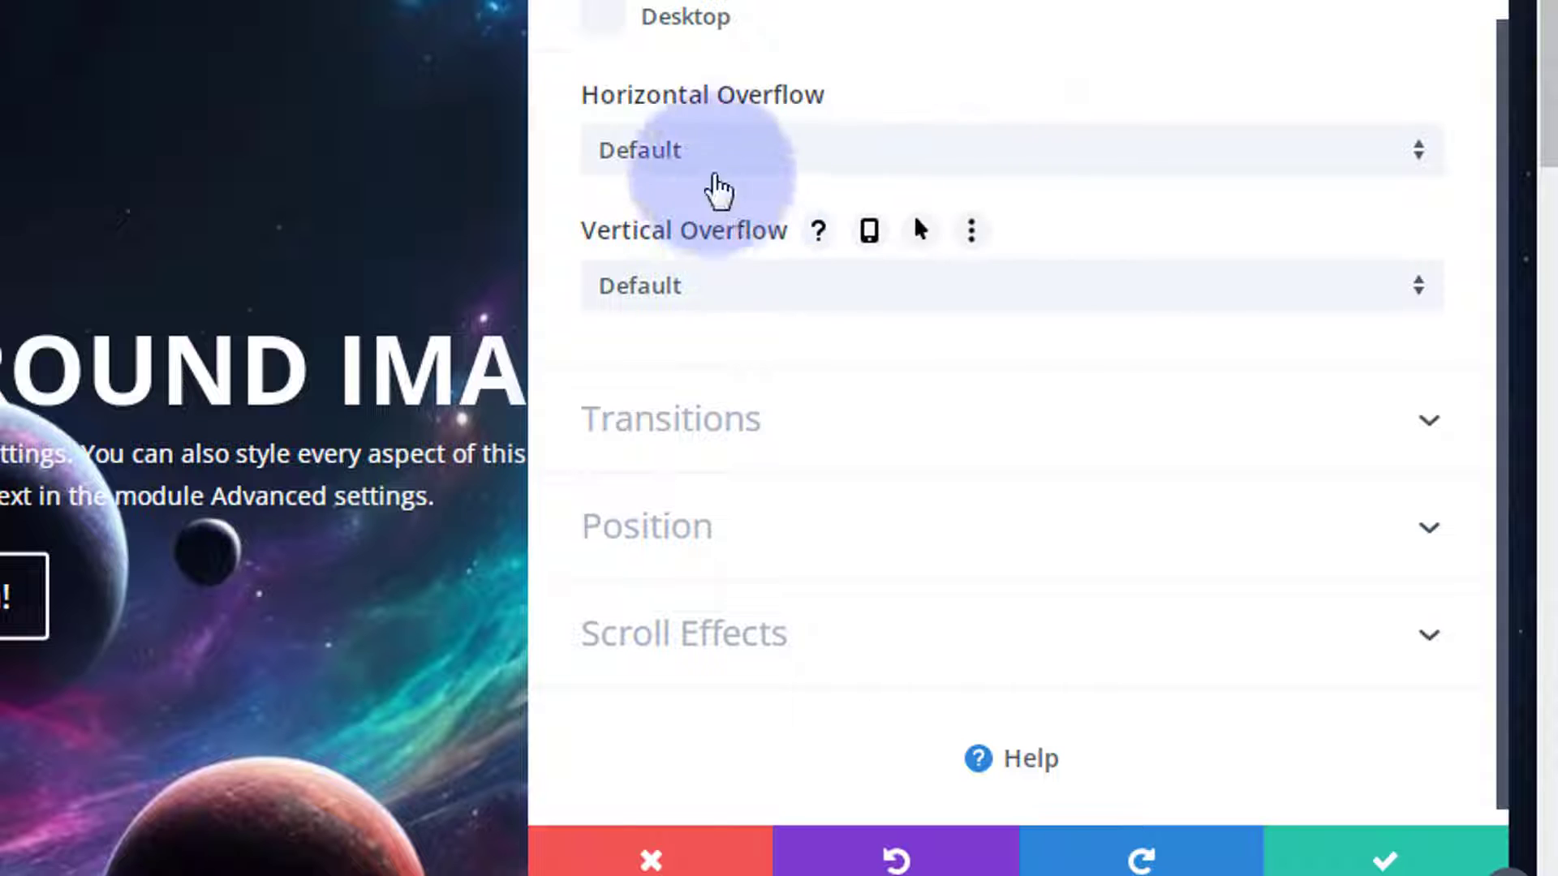
{"action": "left_click", "coordinate": [730, 151]}
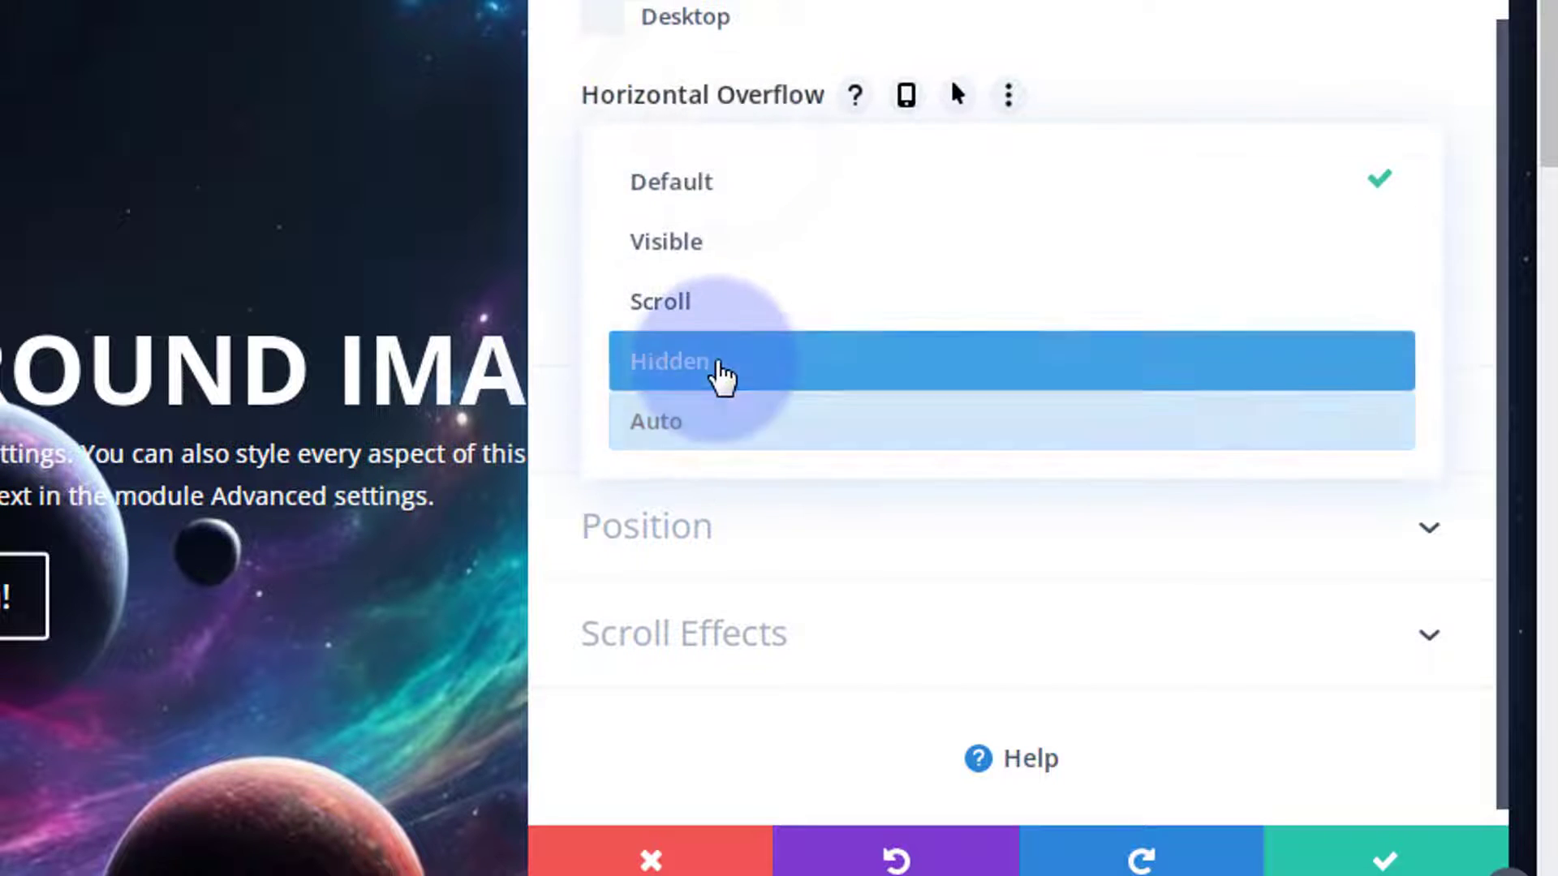
{"action": "left_click", "coordinate": [722, 375]}
{"action": "left_click", "coordinate": [751, 306]}
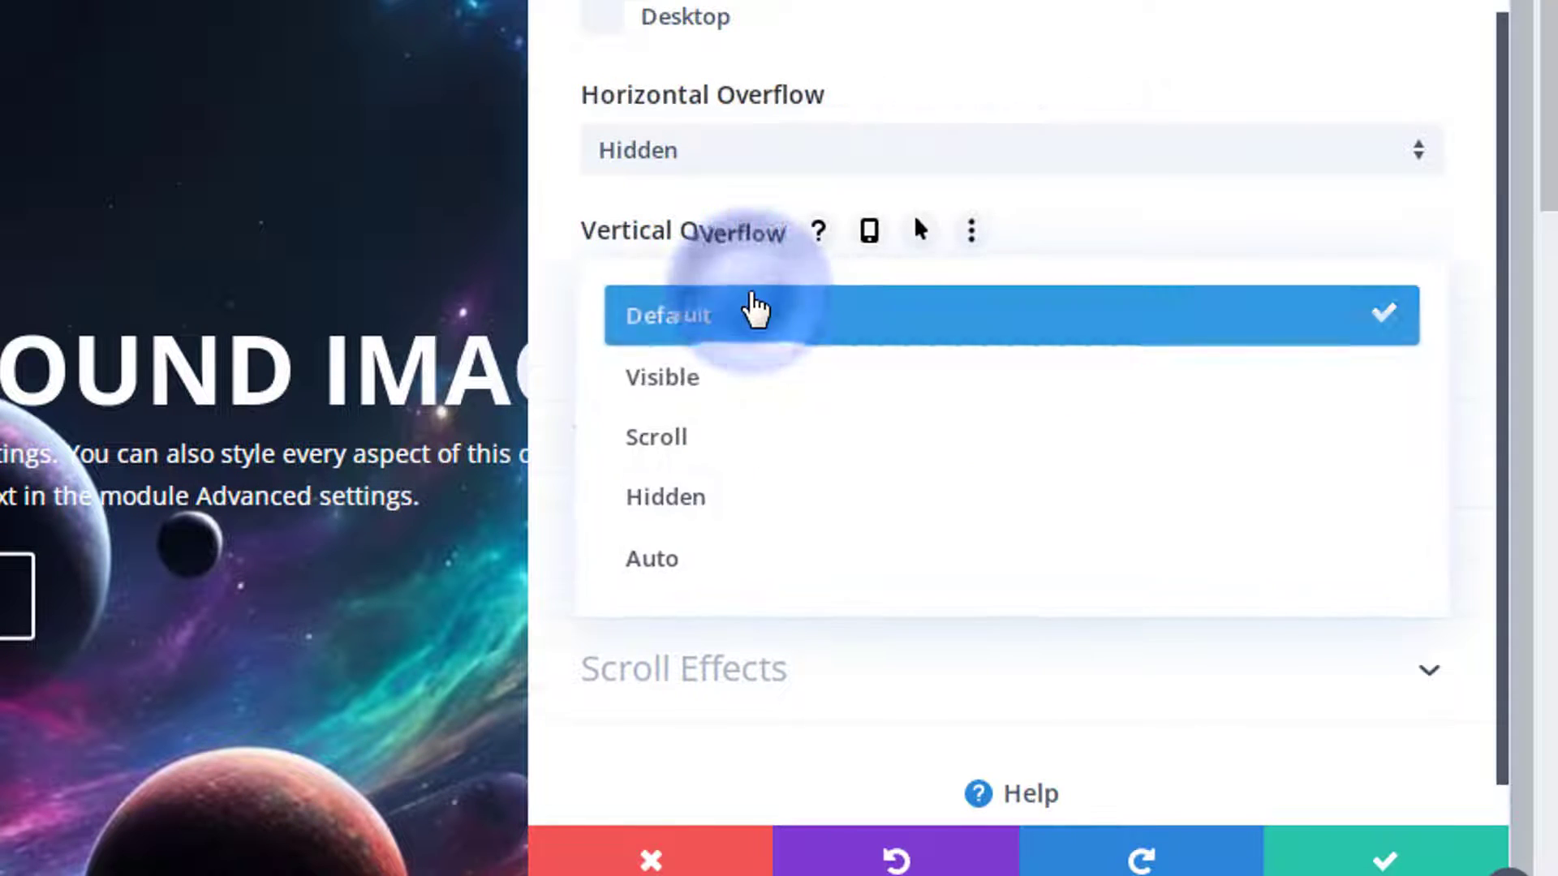
{"action": "left_click", "coordinate": [735, 509]}
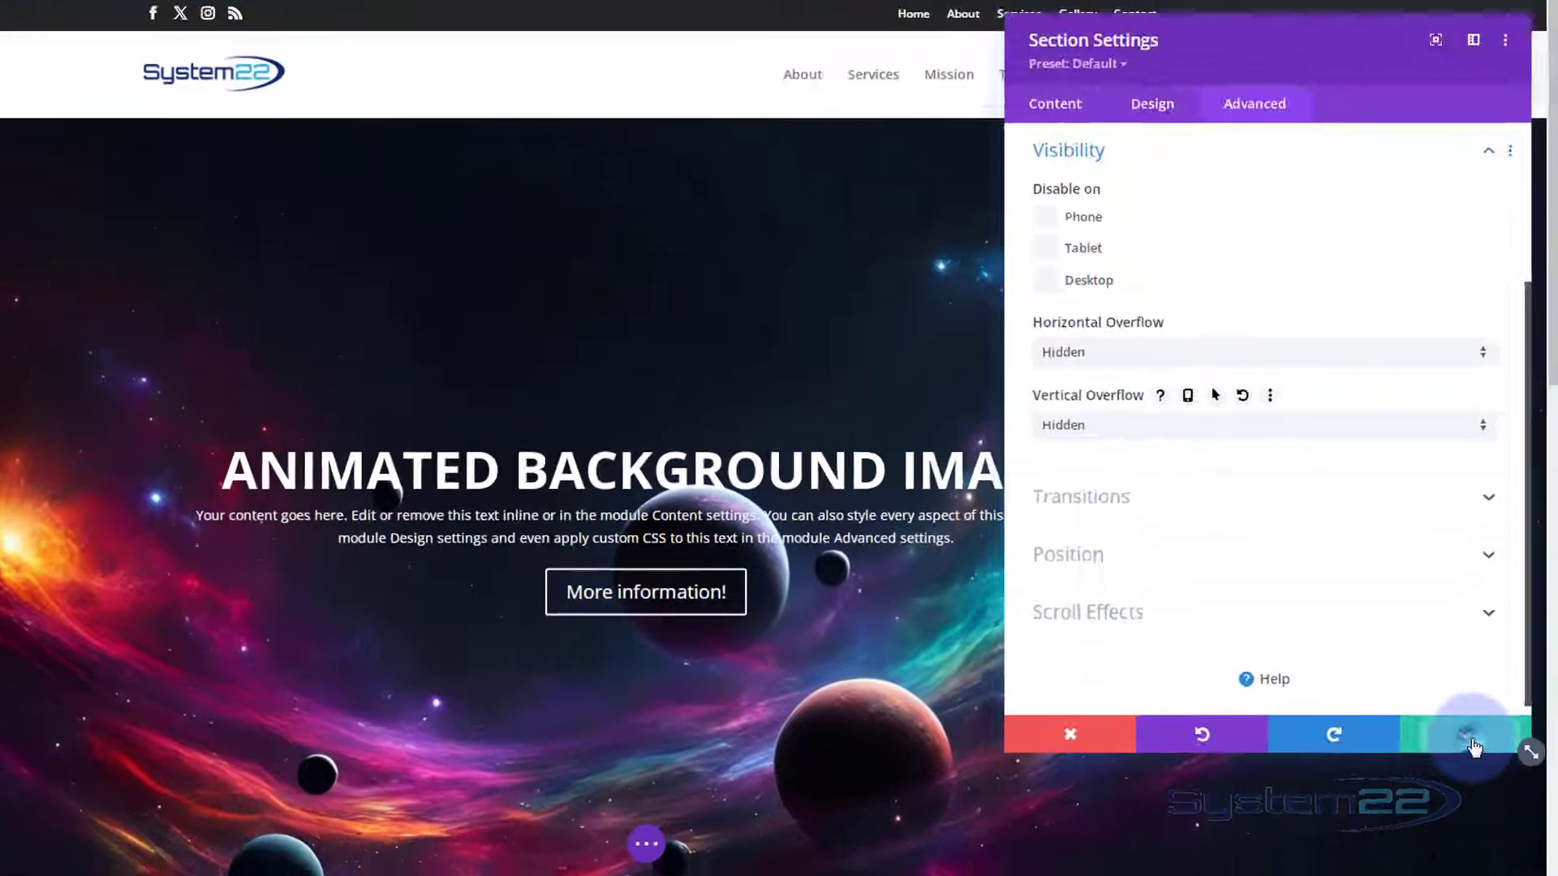
{"action": "left_click", "coordinate": [1389, 861]}
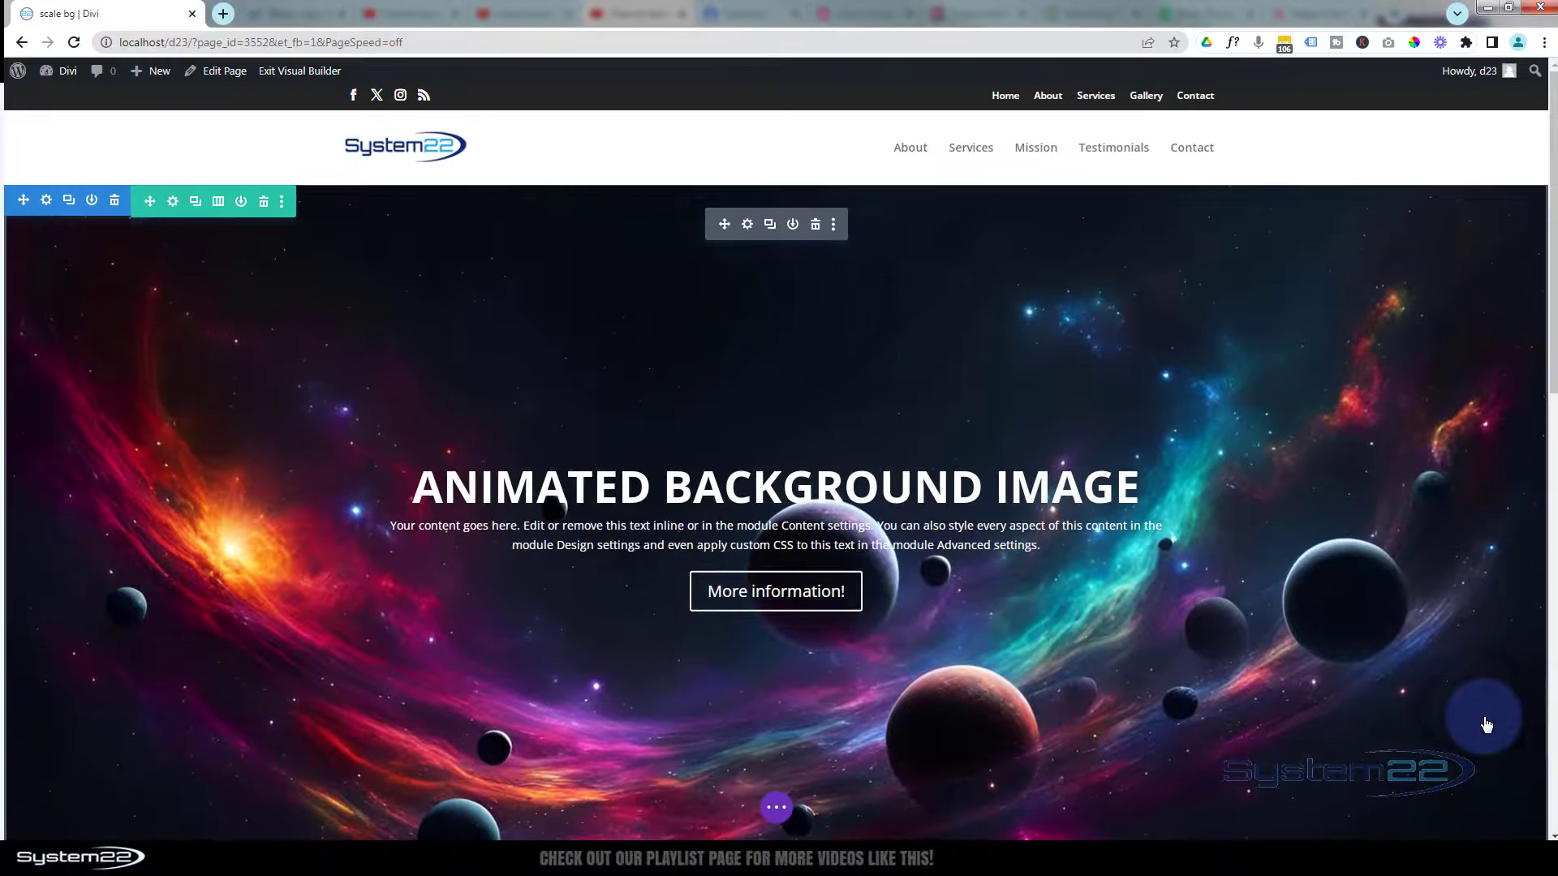
Step: Set the horizontal and vertical overflow of the row holding the space image to Hidden and save the row settings
{"action": "left_click", "coordinate": [172, 203]}
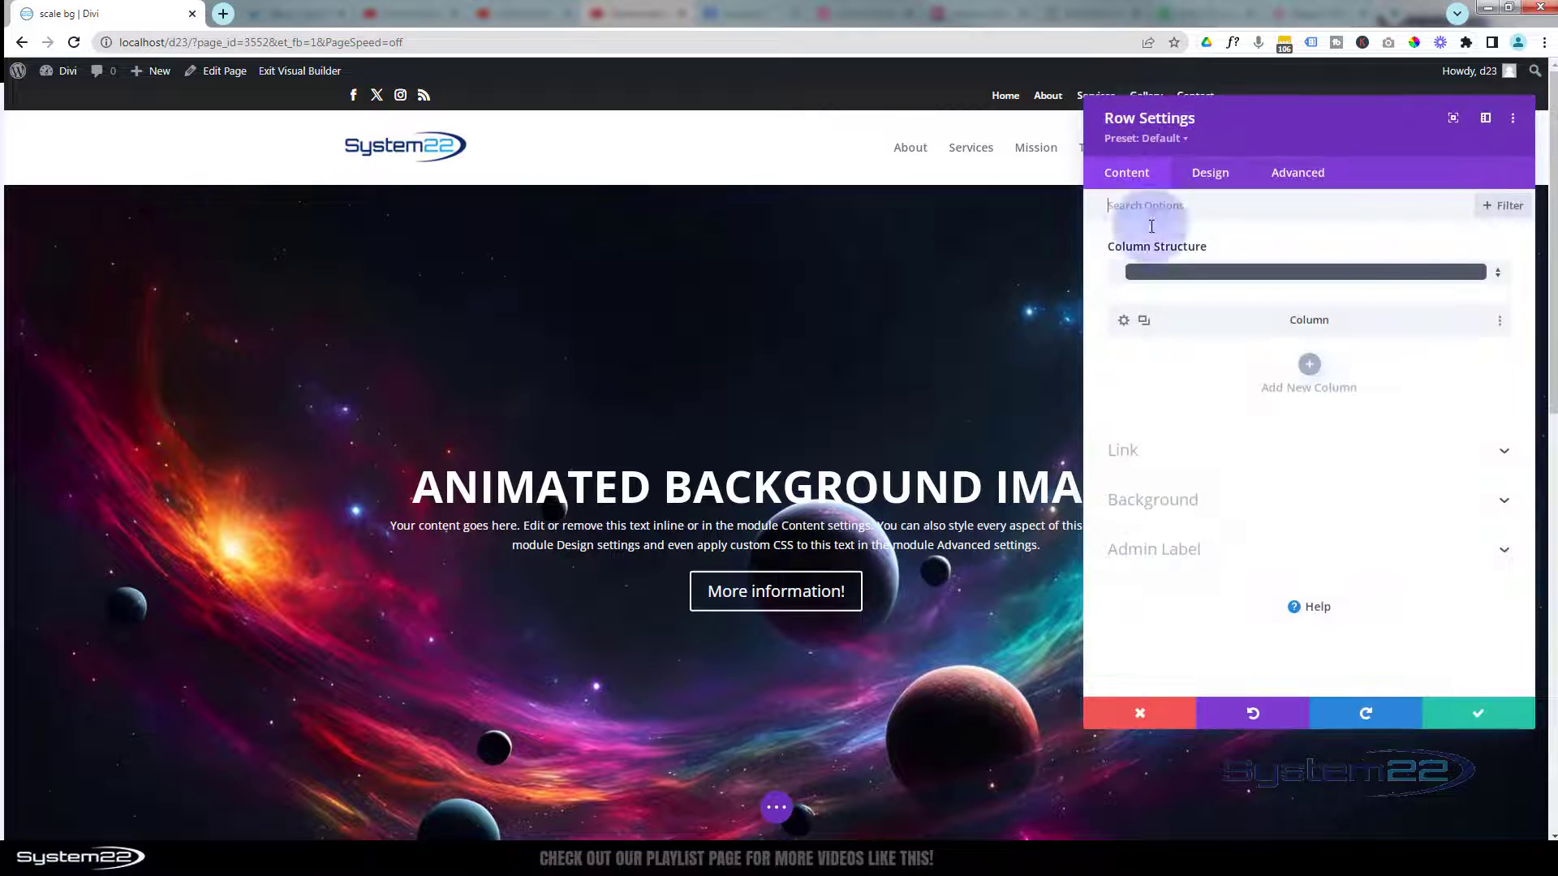
{"action": "left_click", "coordinate": [1307, 180]}
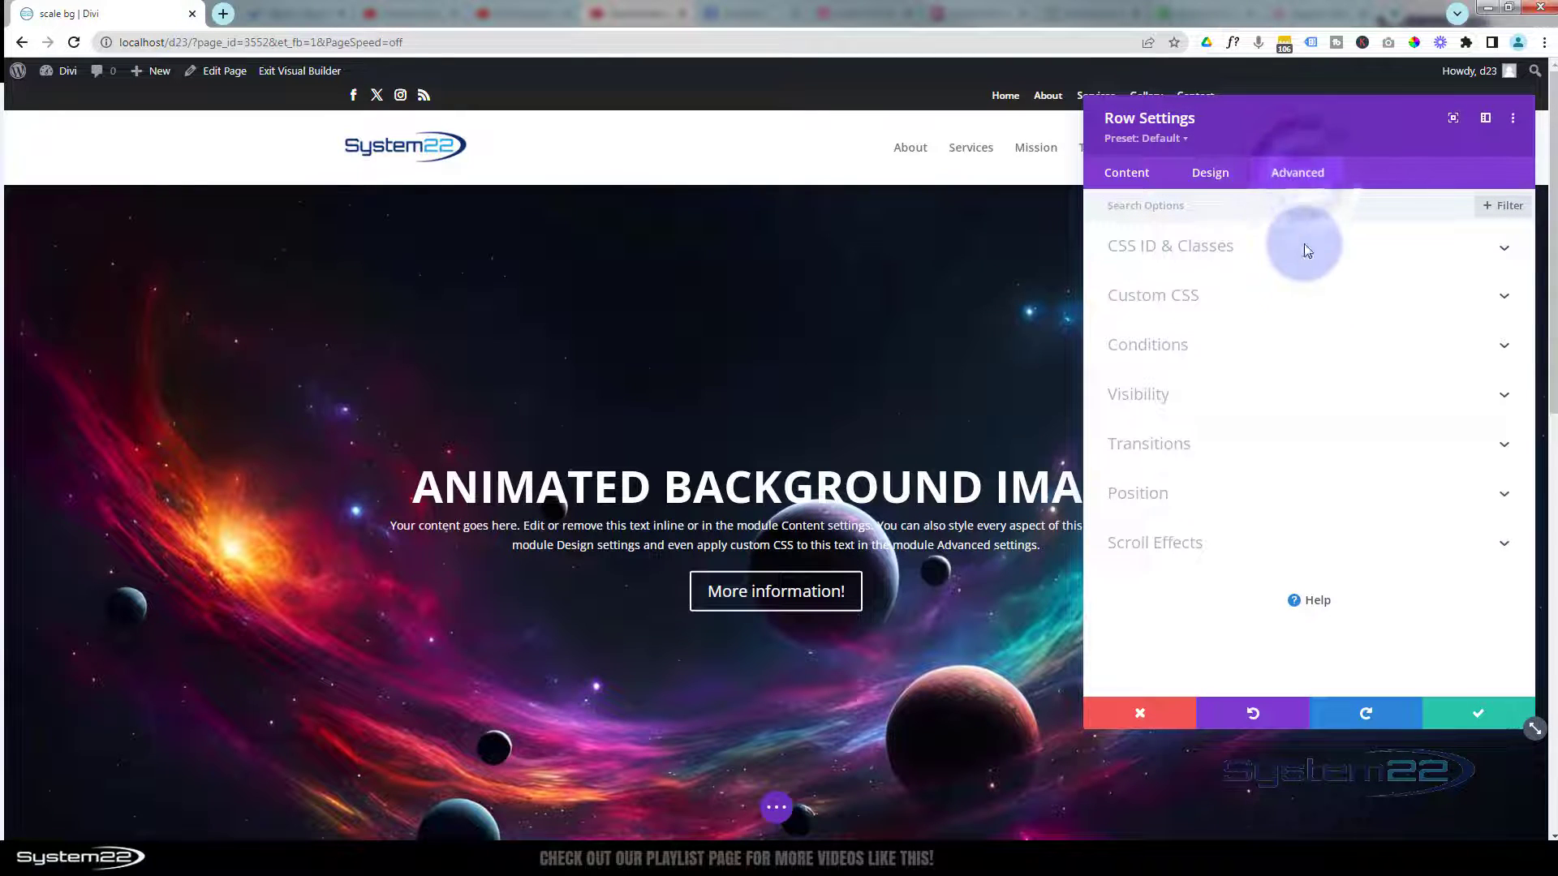
{"action": "left_click", "coordinate": [1307, 393]}
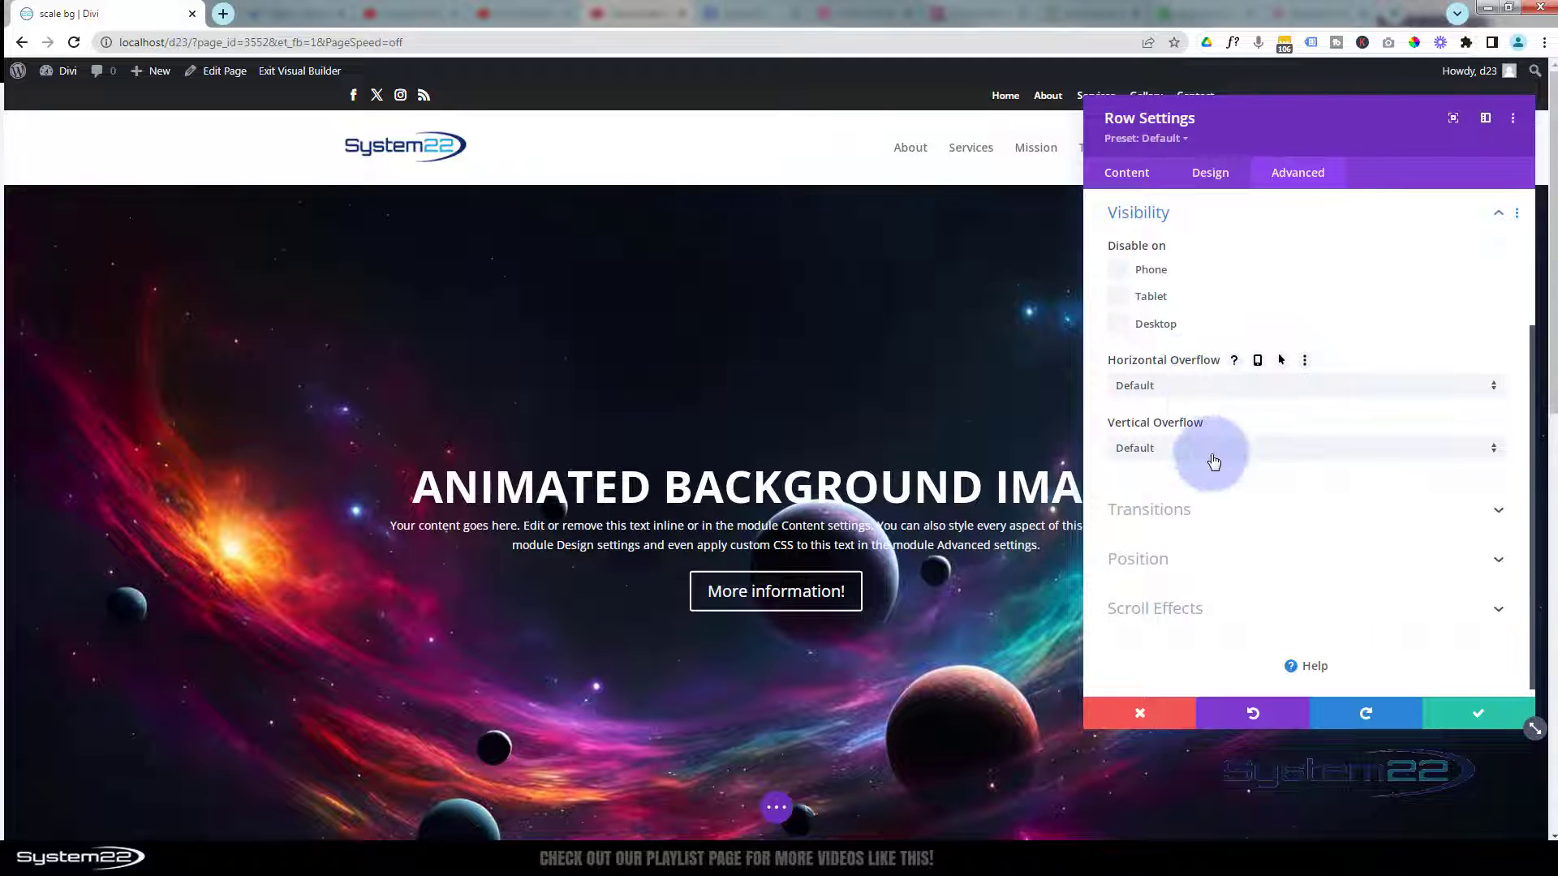
{"action": "left_click", "coordinate": [1202, 388]}
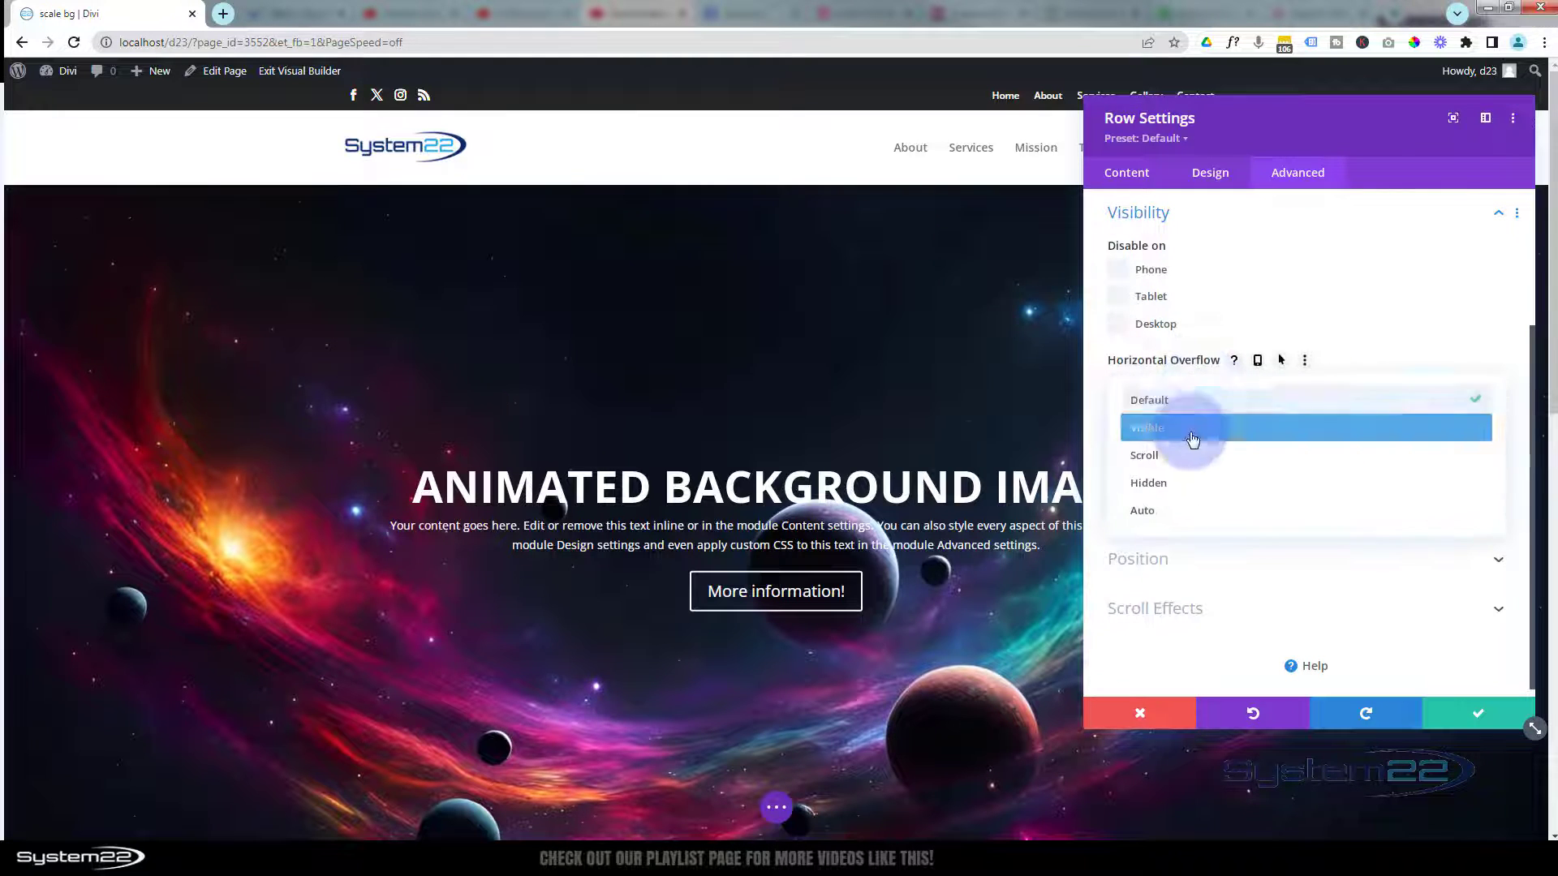
{"action": "left_click", "coordinate": [1191, 483]}
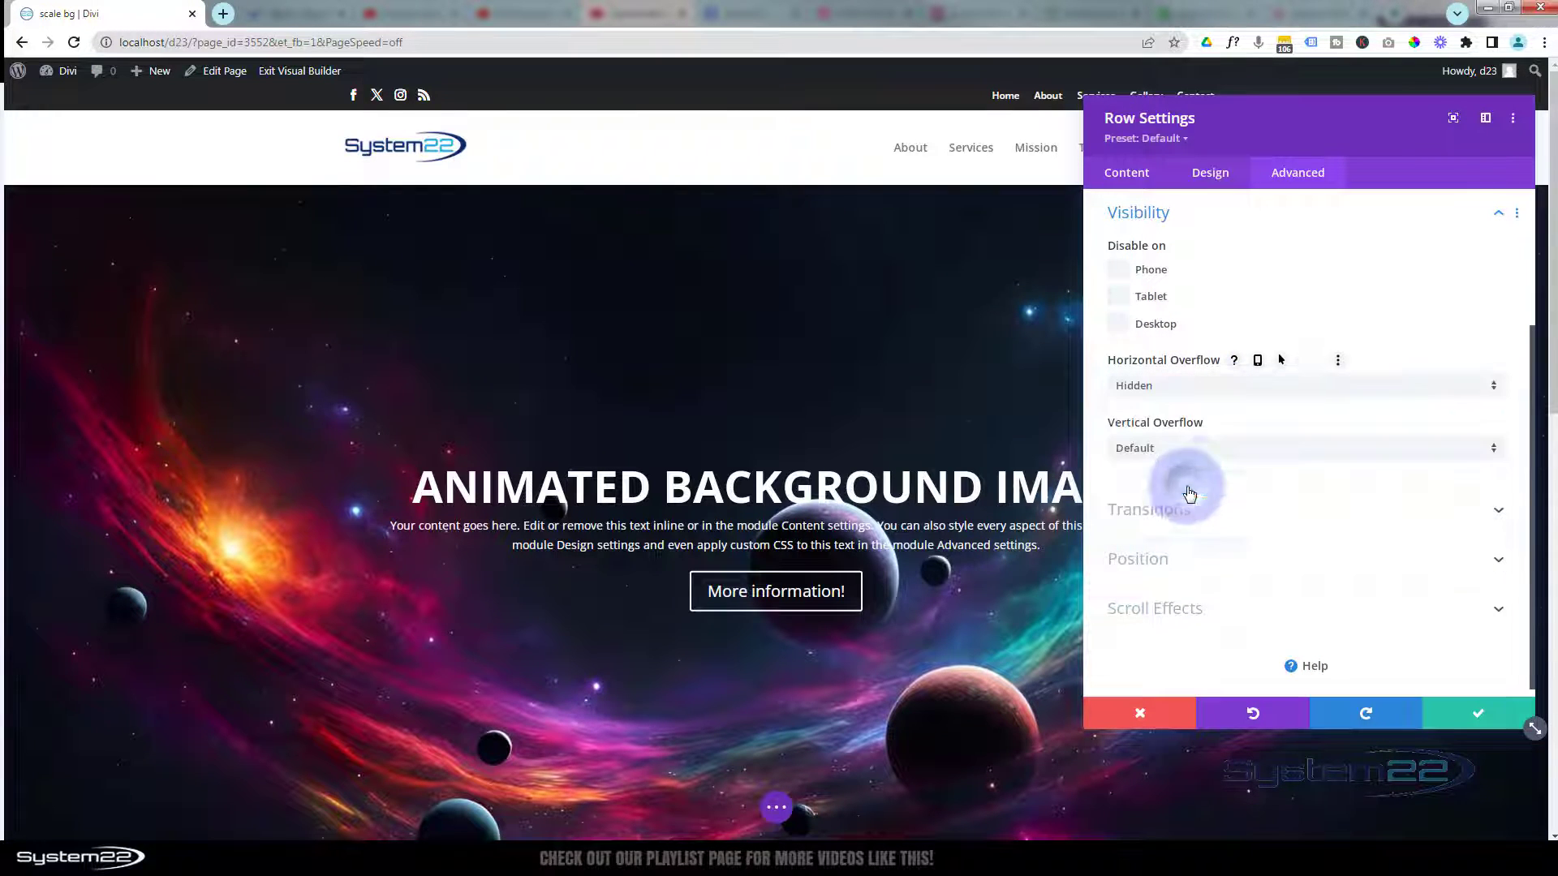
{"action": "left_click", "coordinate": [1196, 449]}
{"action": "left_click", "coordinate": [1204, 555]}
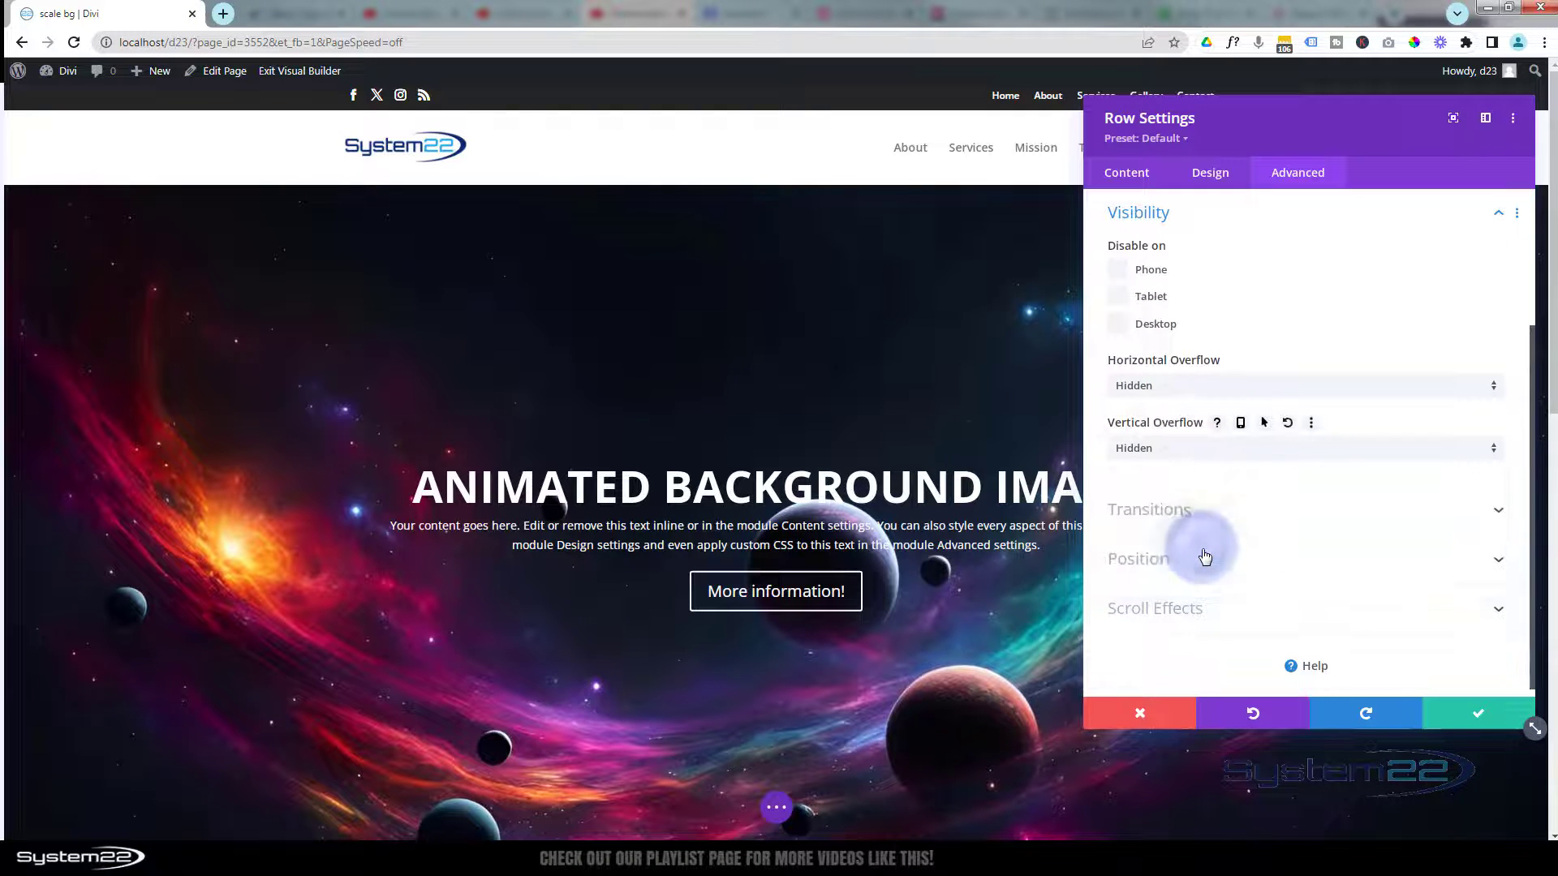
{"action": "left_click", "coordinate": [1474, 716]}
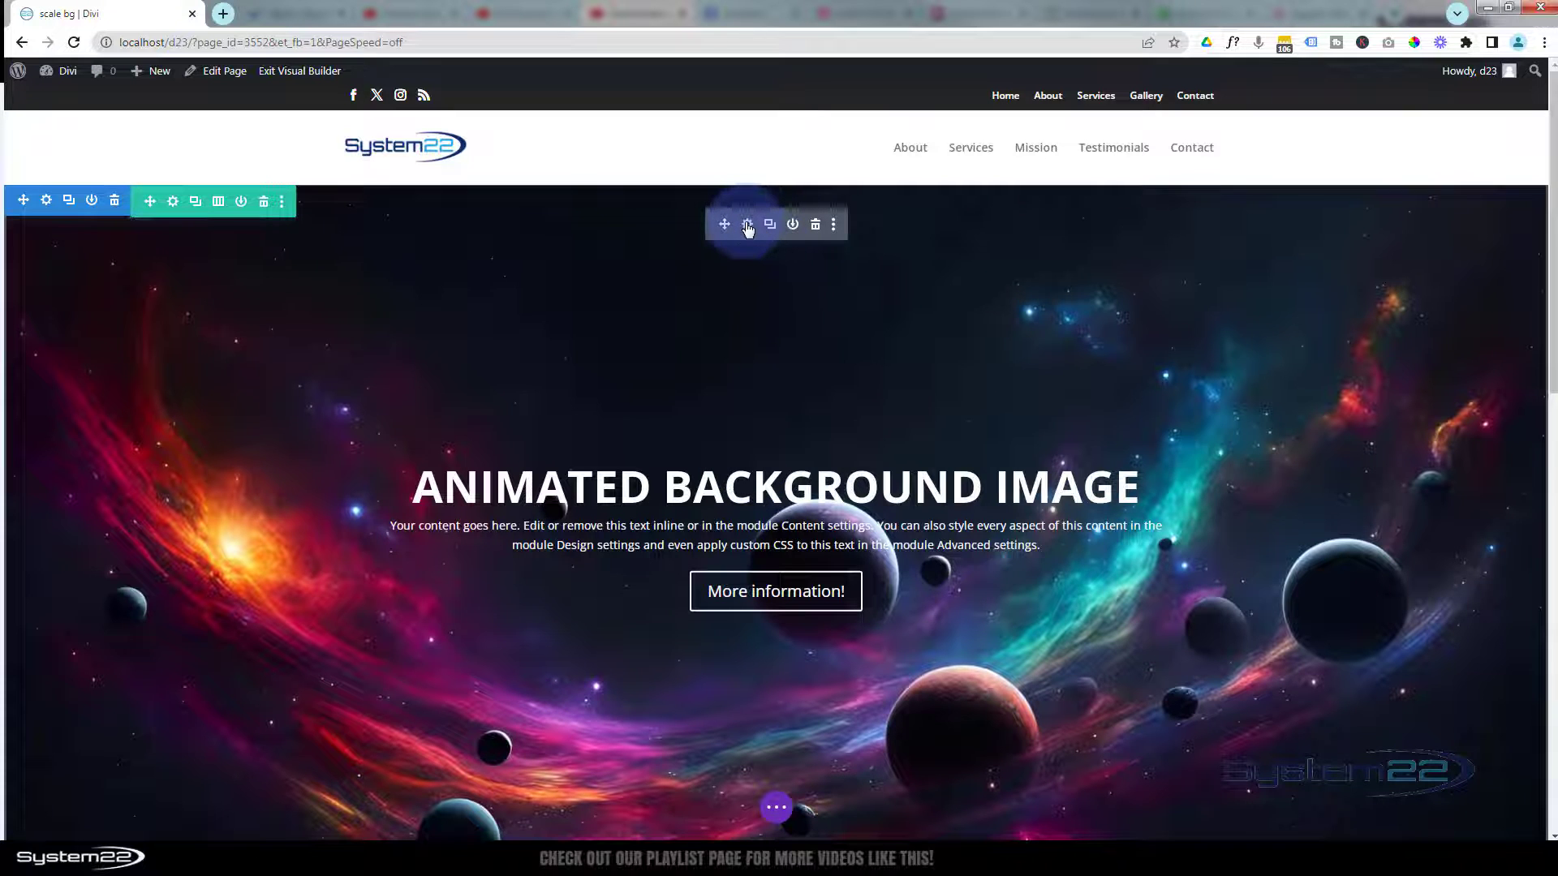
Step: Open the space image module's free-form custom CSS and start a rule for the .scimage class
{"action": "left_click", "coordinate": [748, 227]}
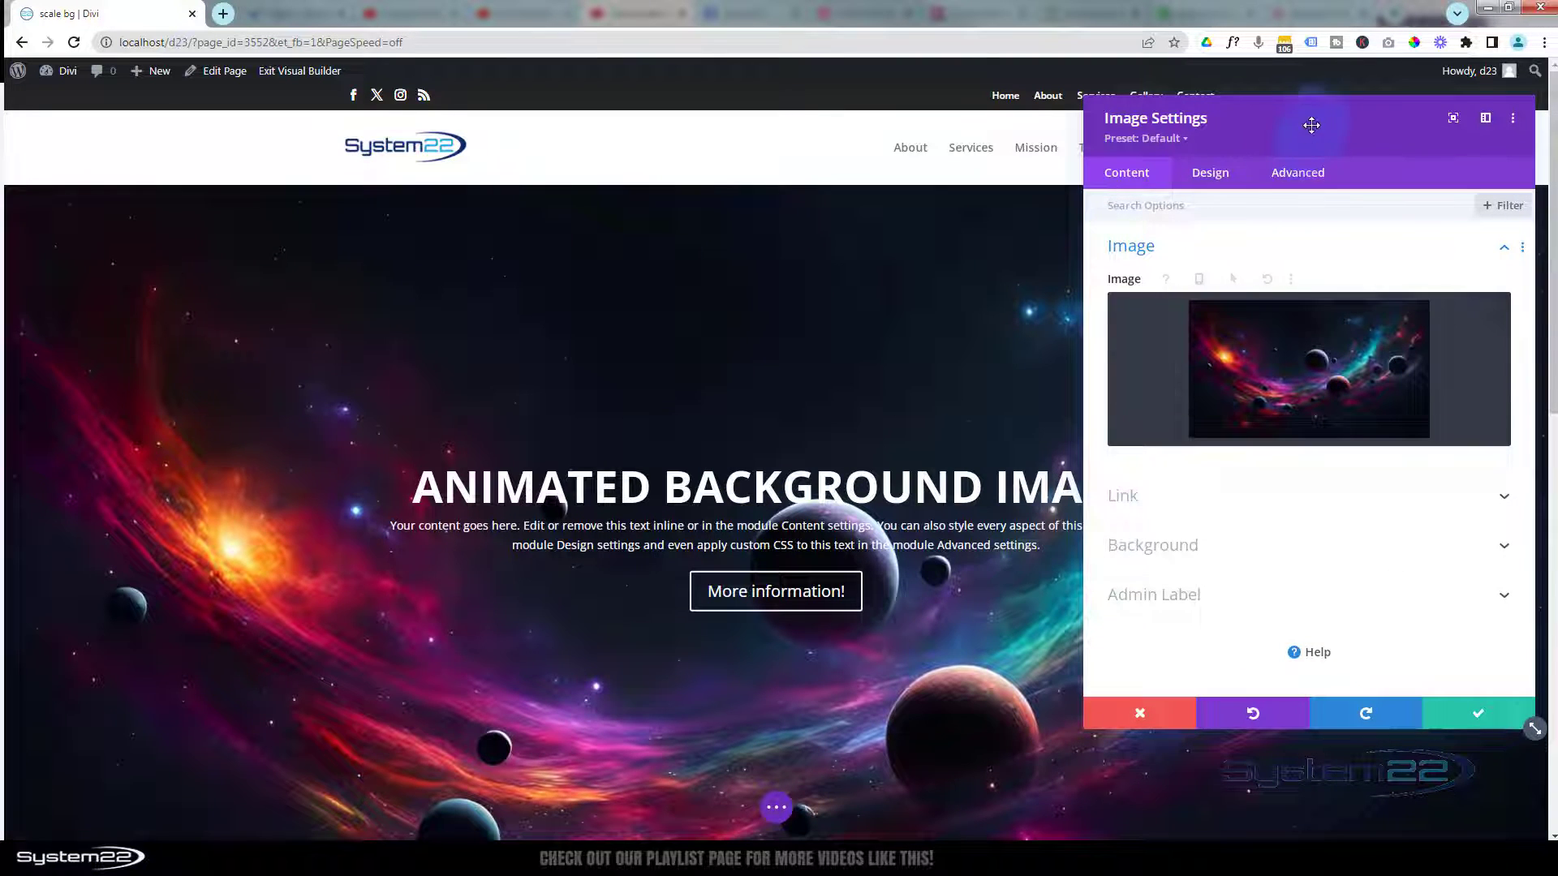
{"action": "left_click_drag", "start_coordinate": [1312, 125], "coordinate": [782, 115]}
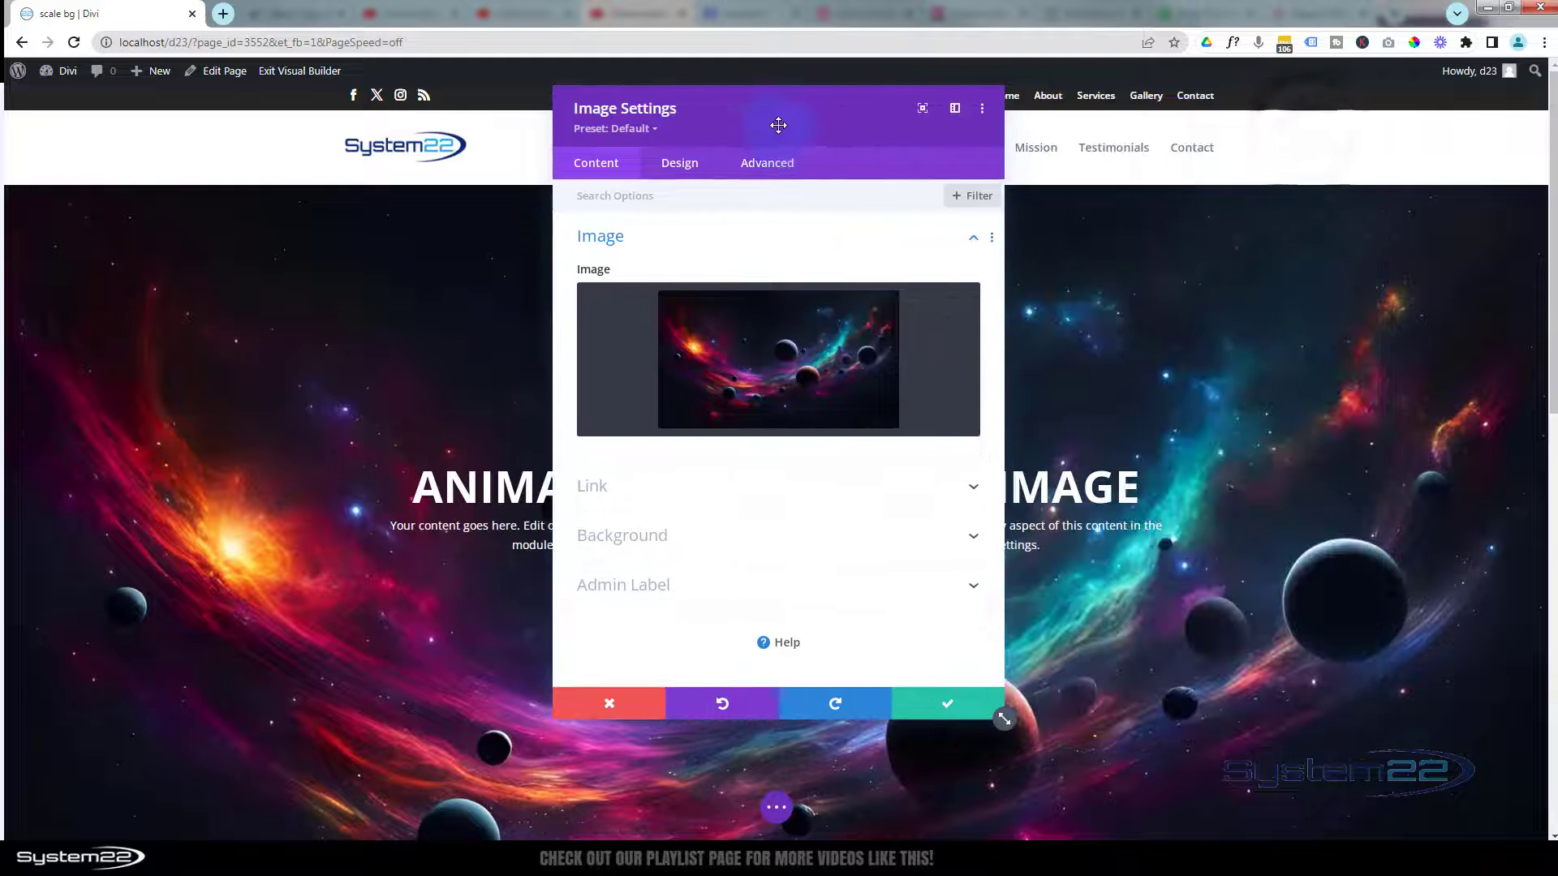
{"action": "left_click", "coordinate": [783, 170]}
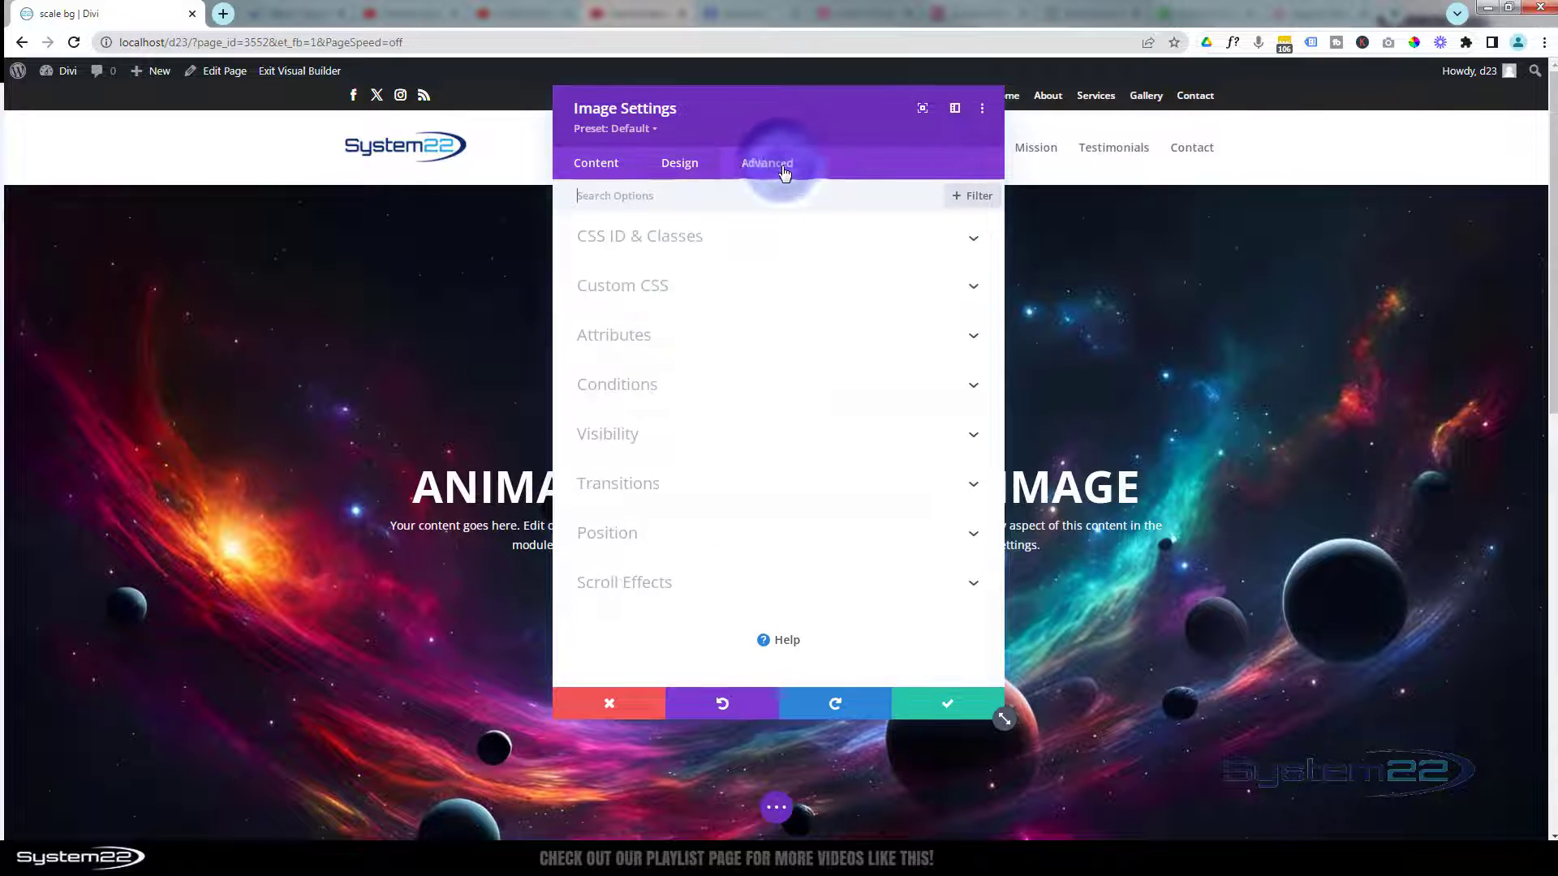
{"action": "left_click", "coordinate": [760, 301]}
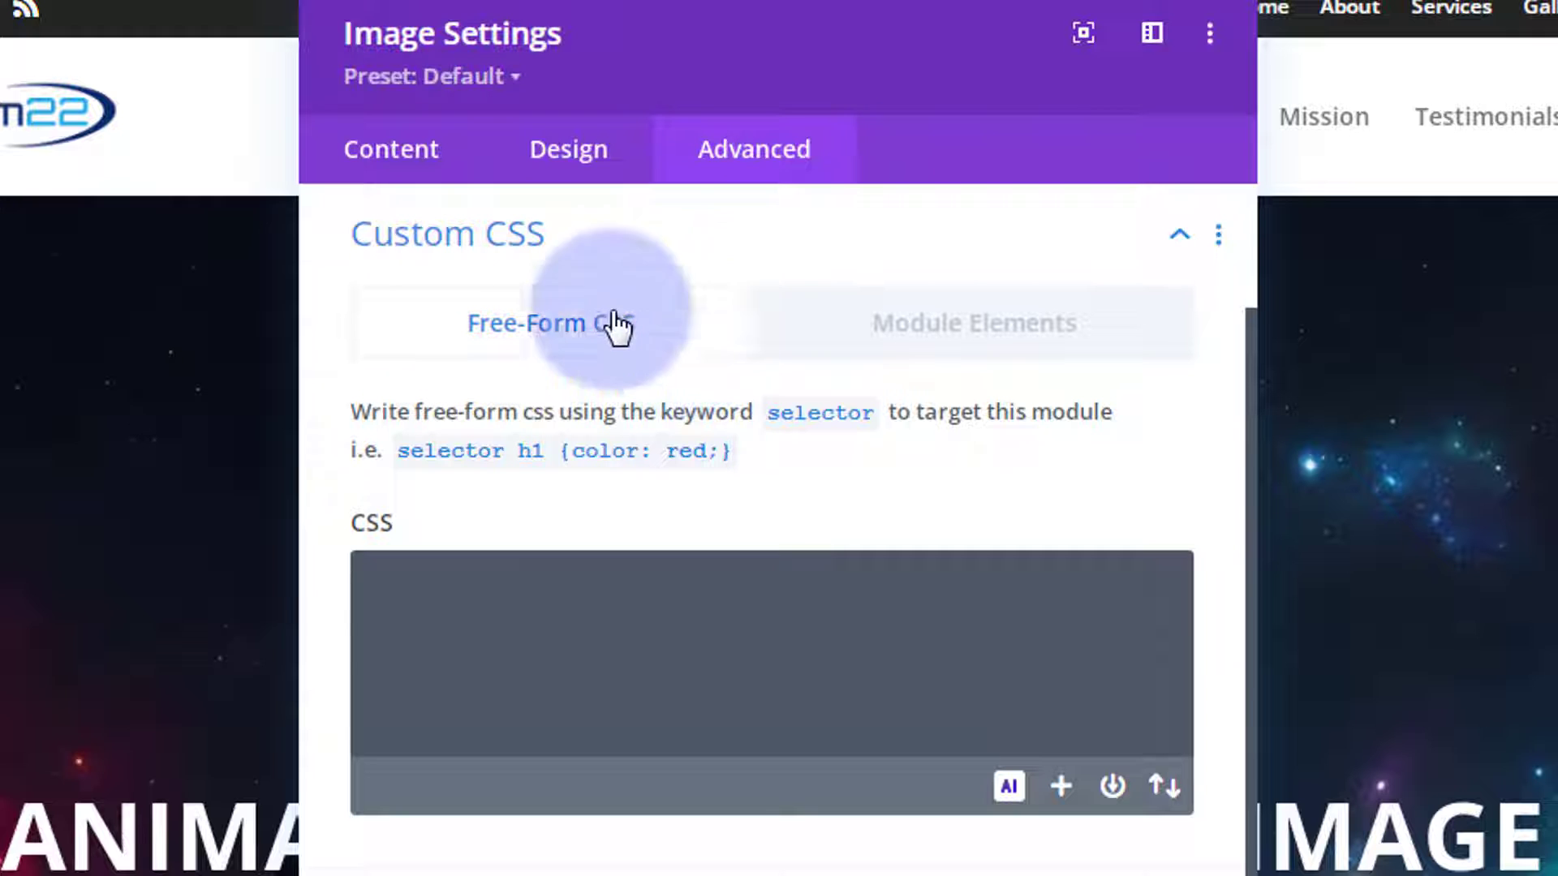
{"action": "left_click", "coordinate": [499, 624]}
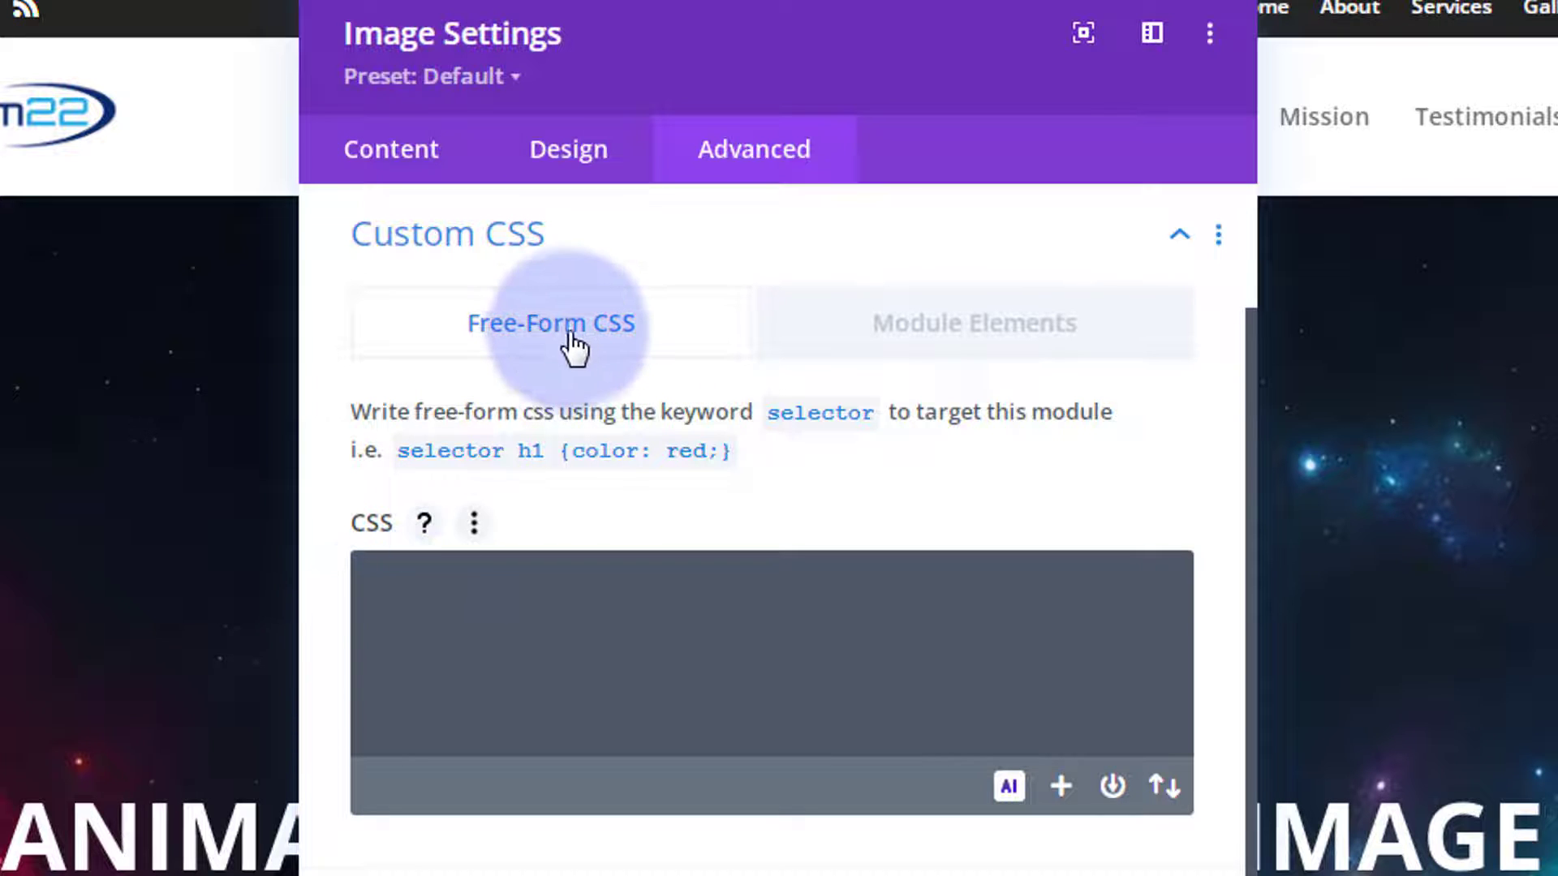
{"action": "left_click", "coordinate": [454, 584]}
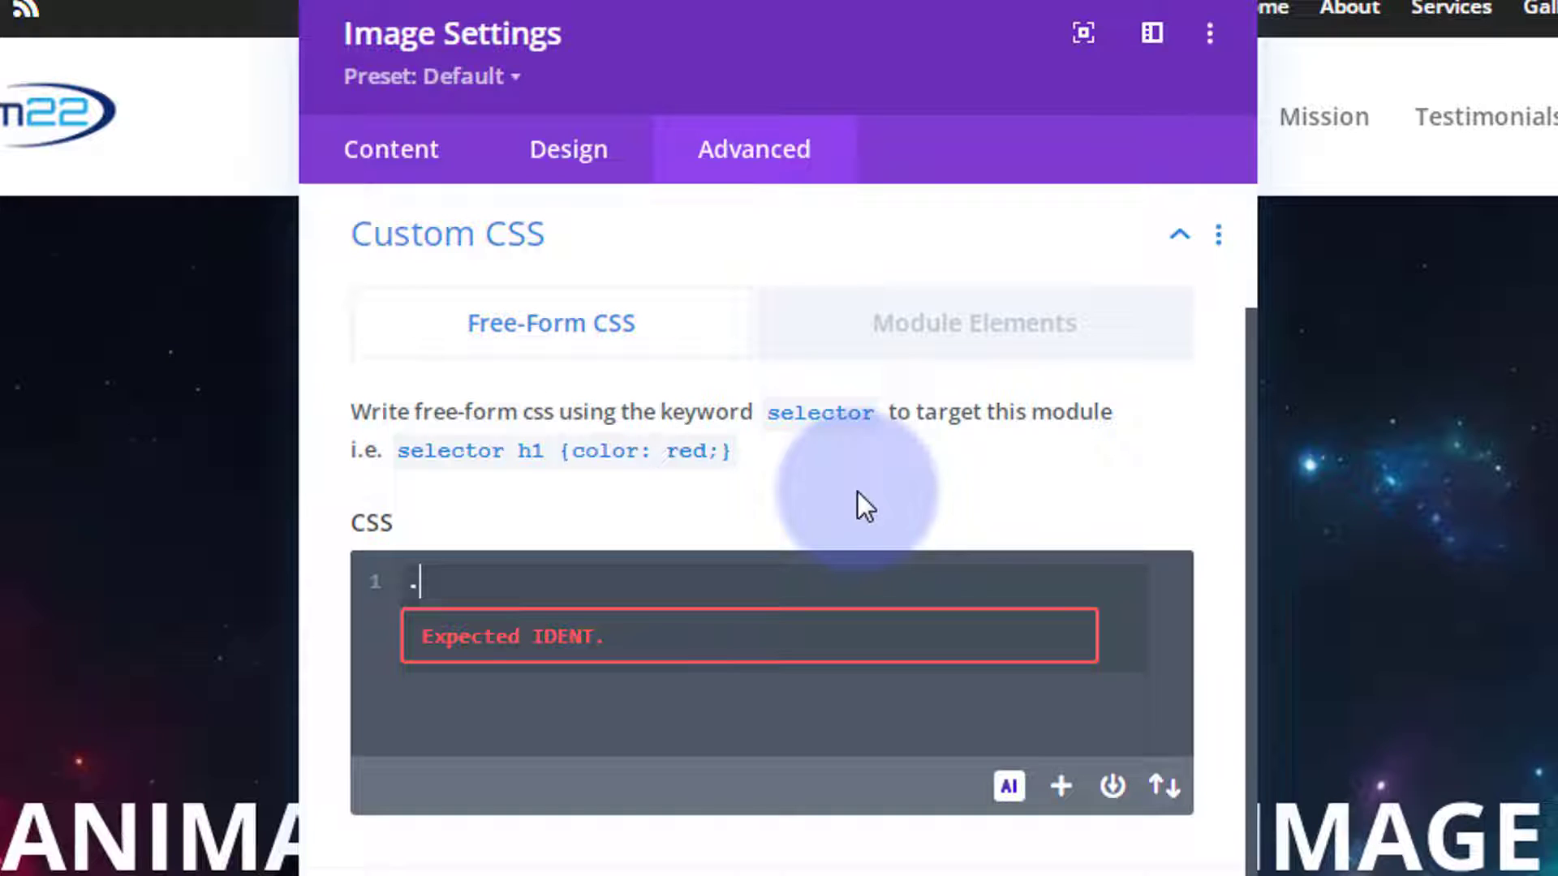
{"action": "type", "text": "scimage"}
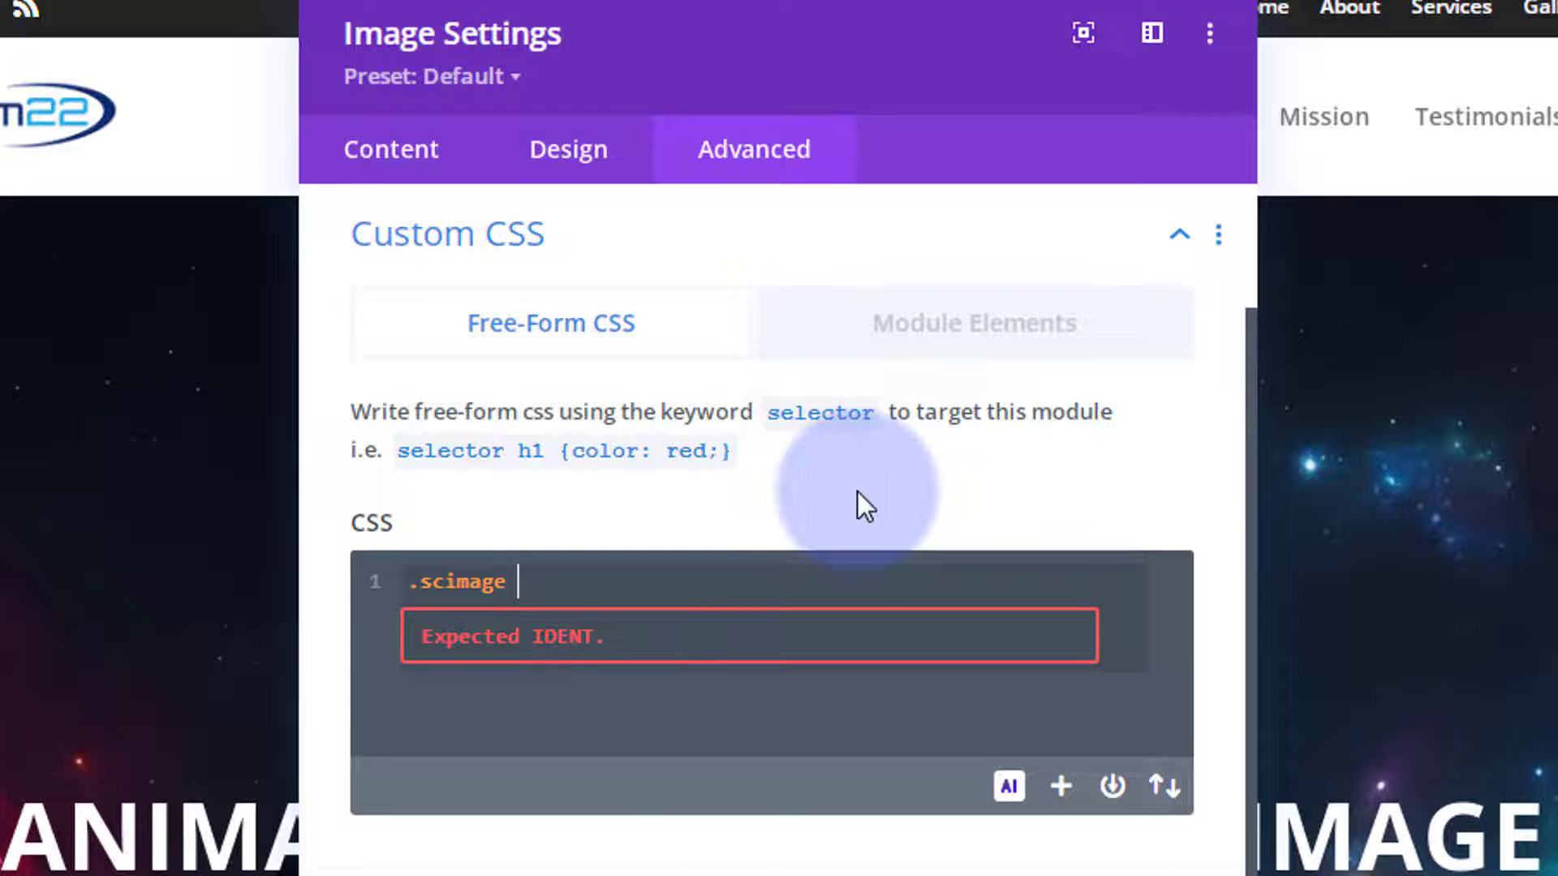
{"action": "type", "text": " {"}
{"action": "key", "text": "Return"}
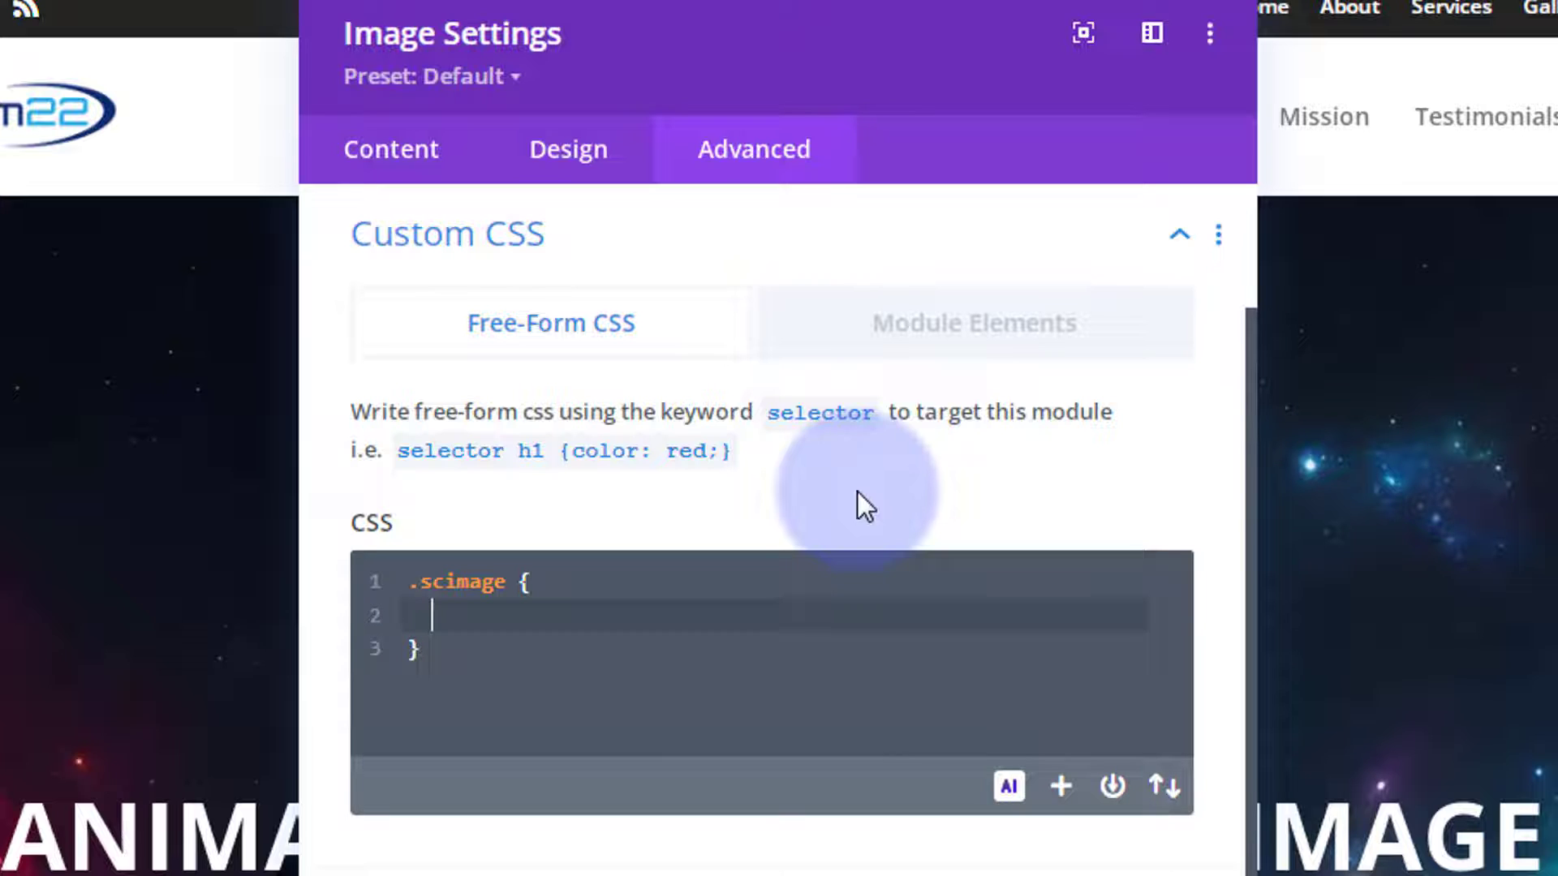
Step: Add the declaration "animation: zmimage 100s infinite linear;" to the .scimage rule
{"action": "type", "text": "animation:"}
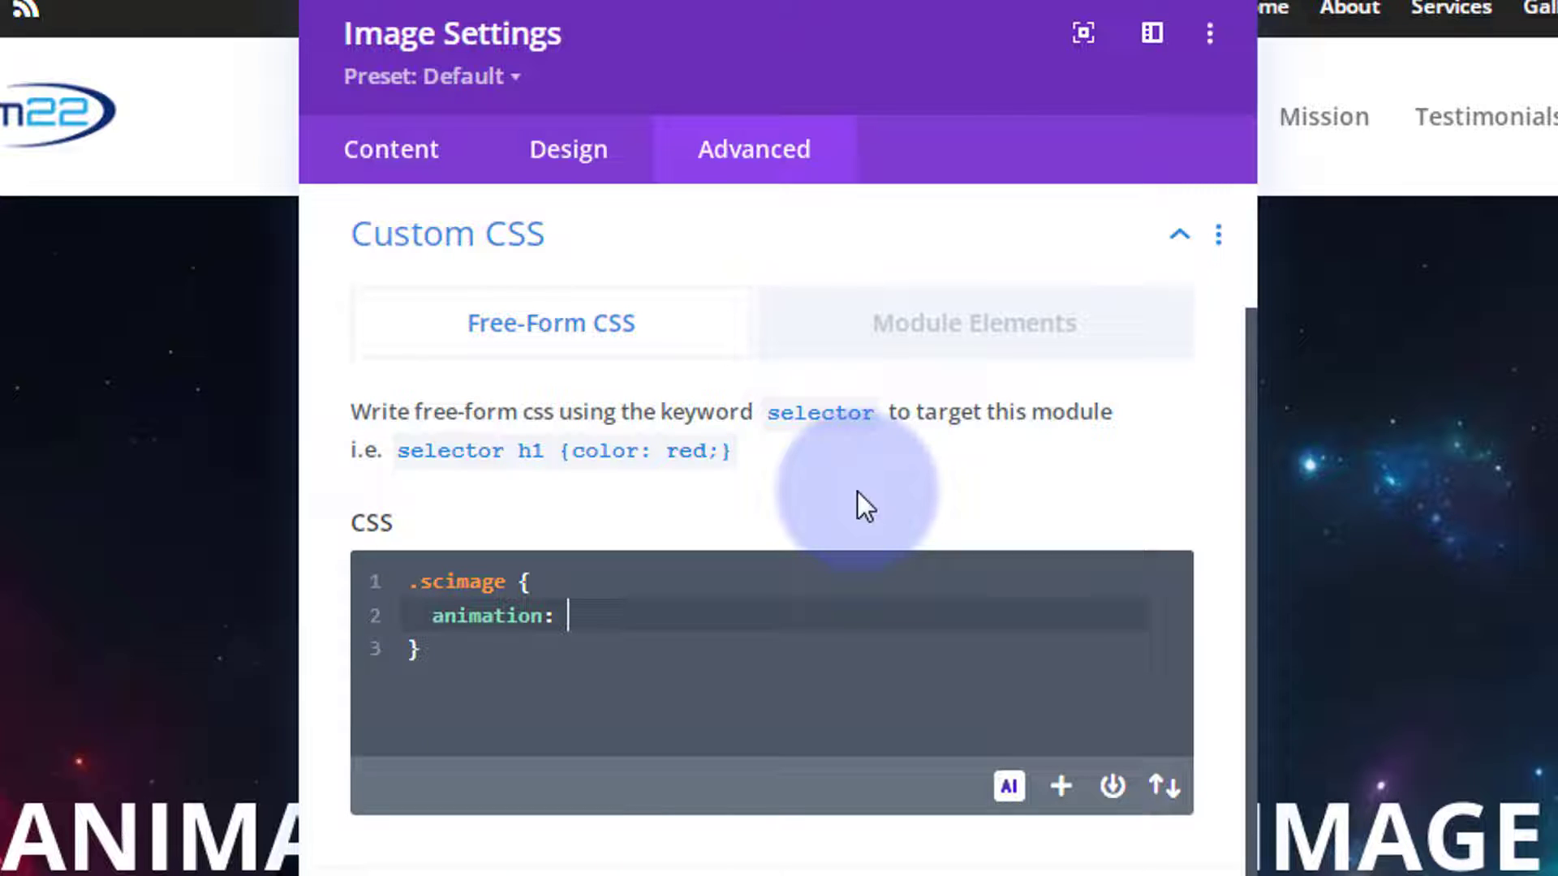
{"action": "type", "text": " zm"}
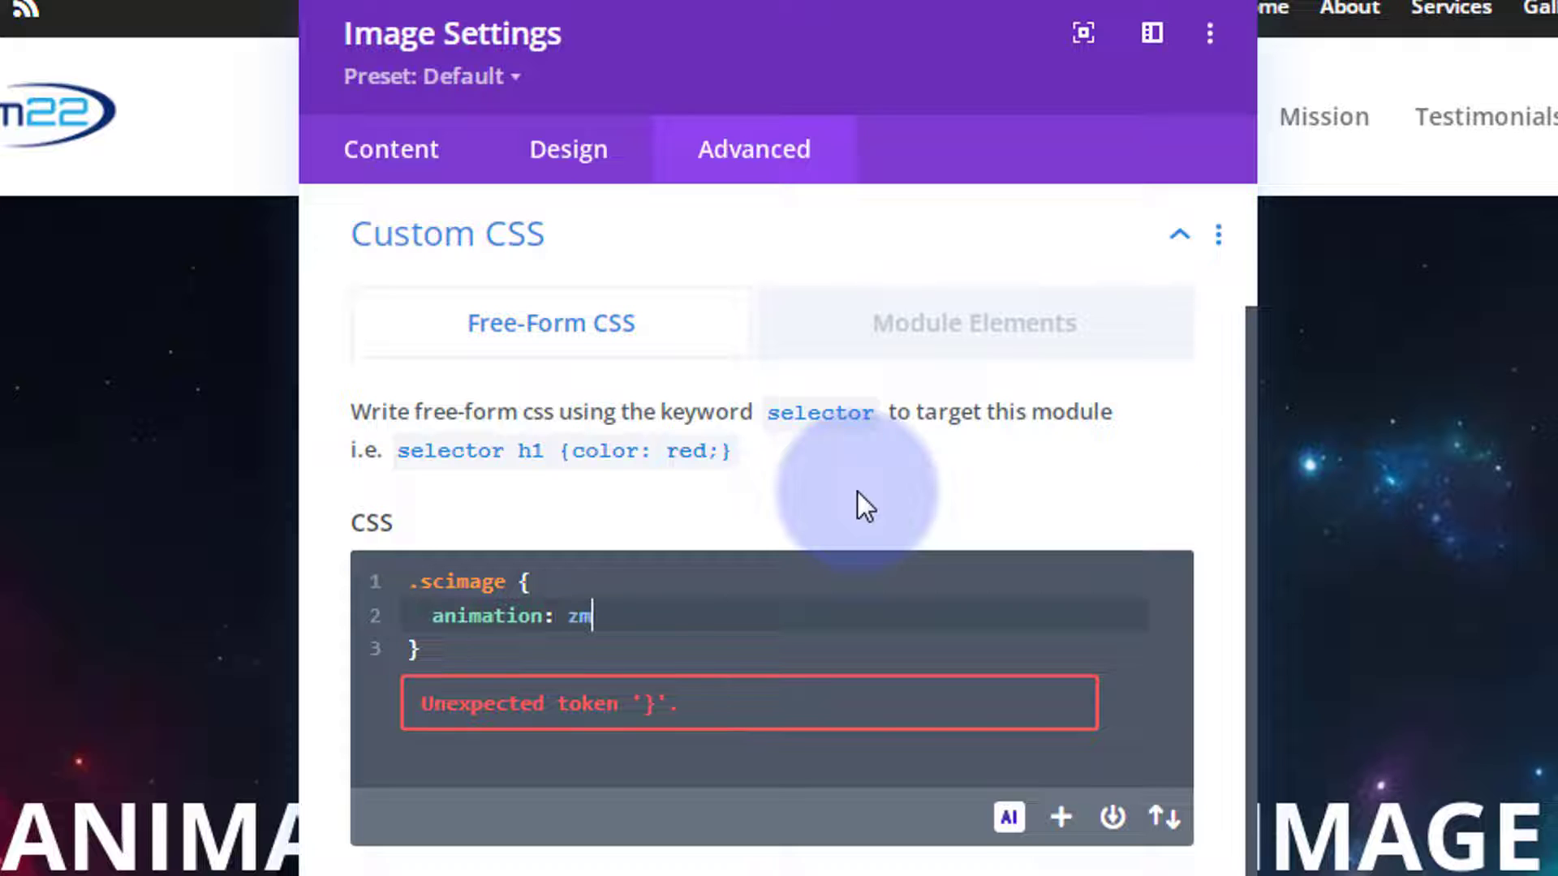
{"action": "type", "text": "image"}
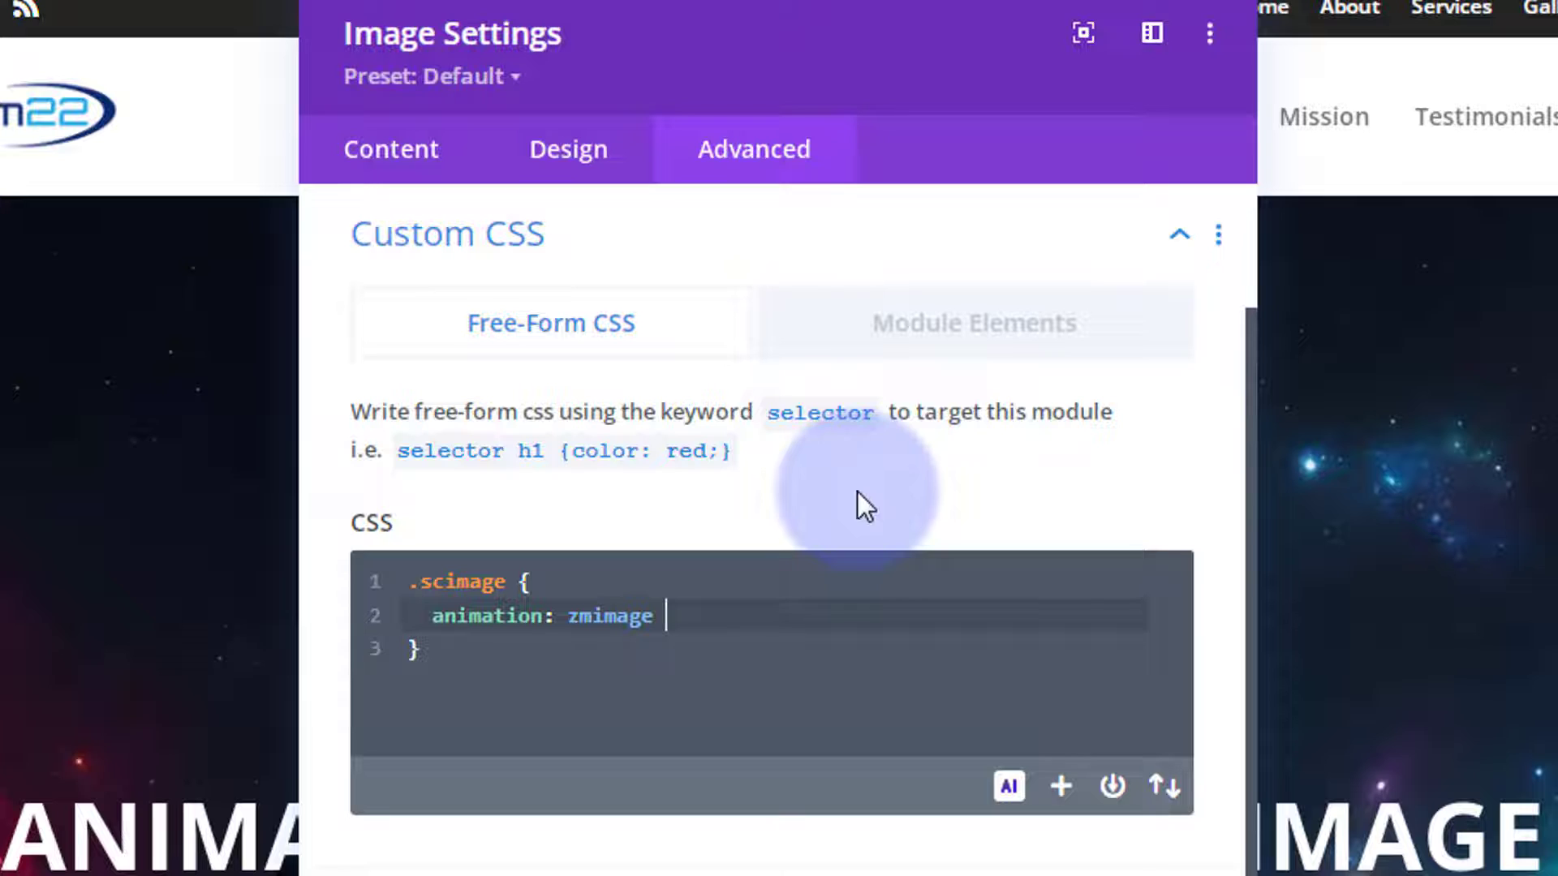
{"action": "type", "text": "100s"}
{"action": "type", "text": "infinite"}
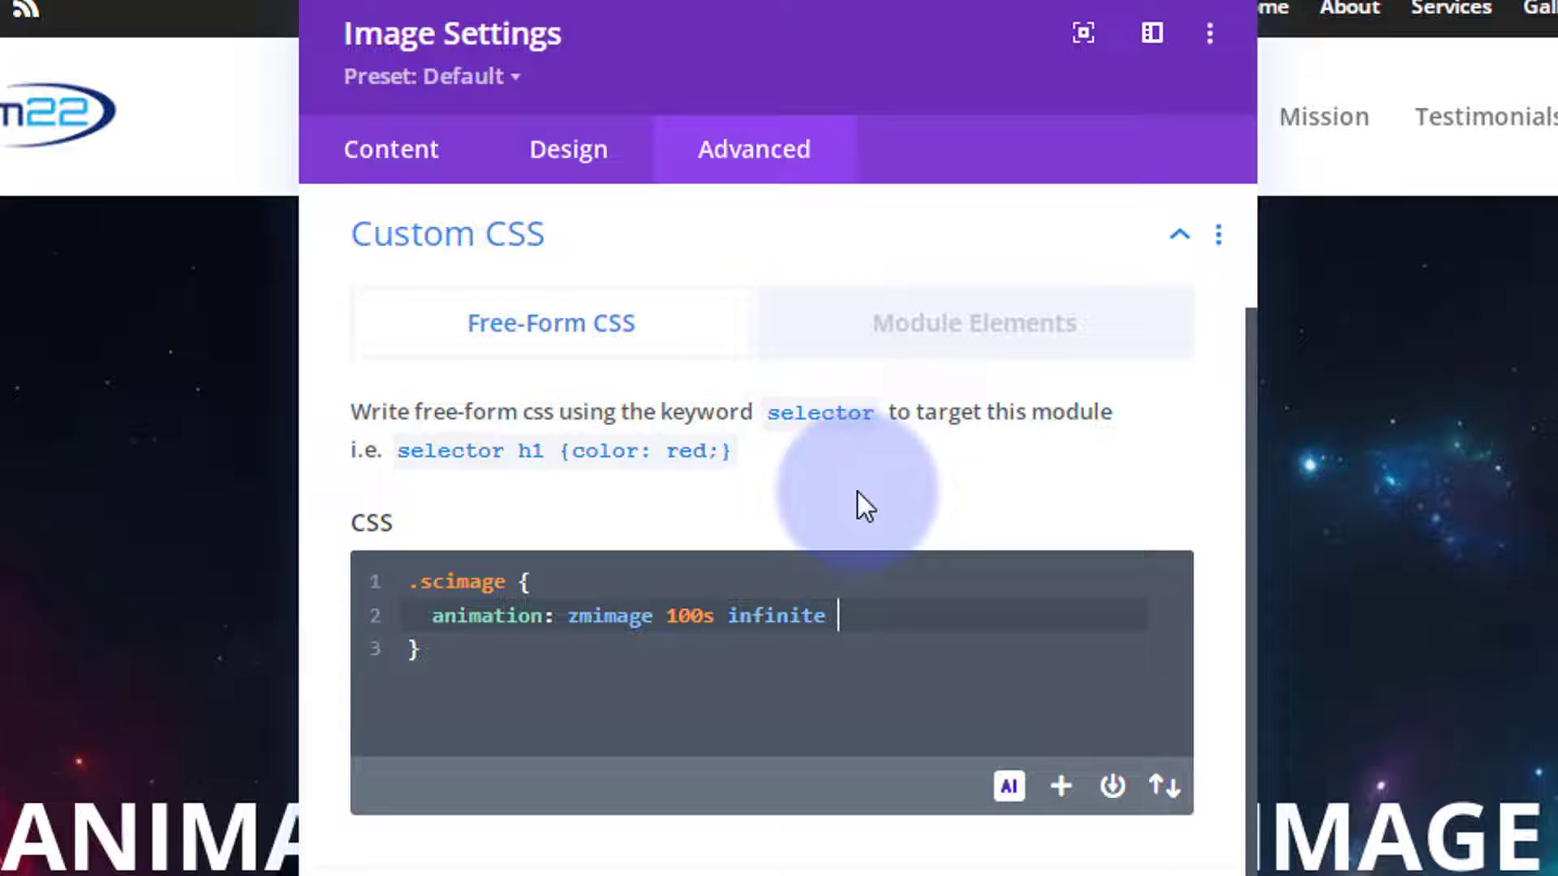
{"action": "type", "text": " linear"}
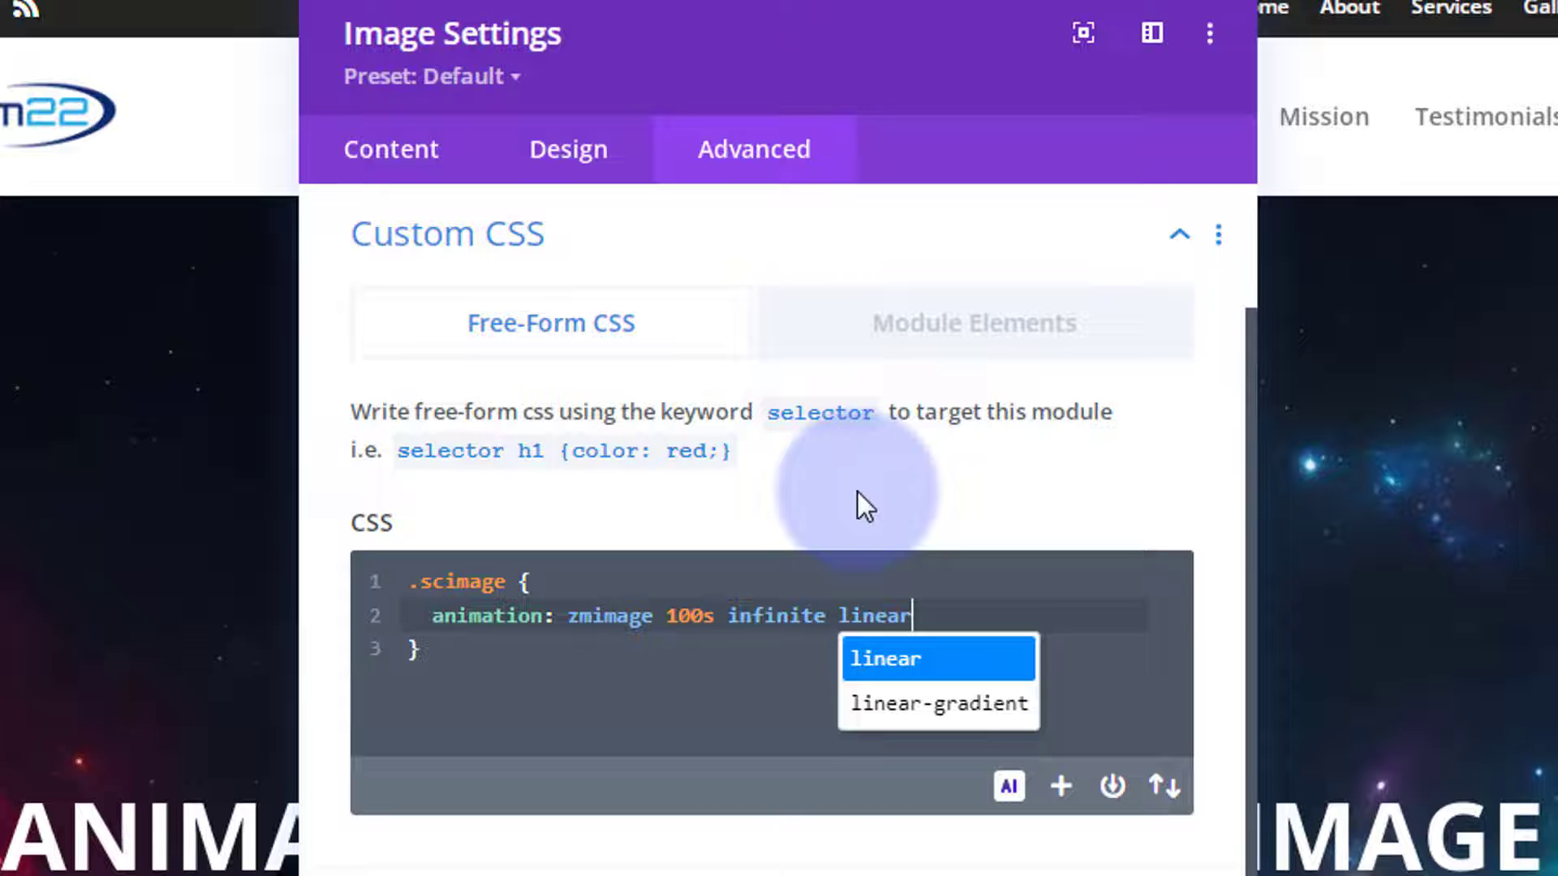
{"action": "type", "text": ";"}
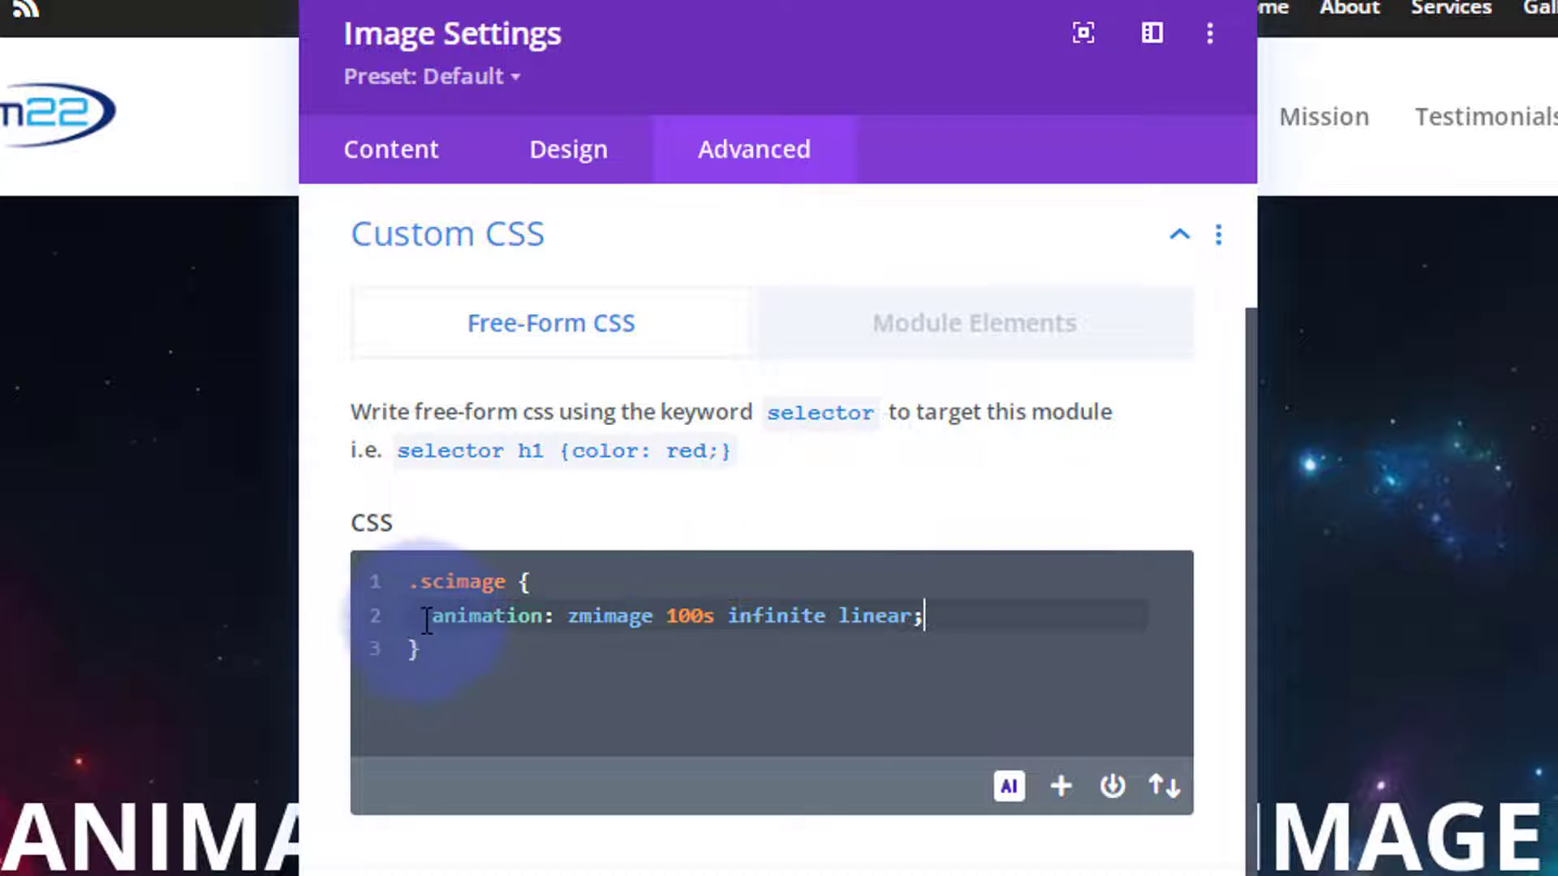
{"action": "double_click", "coordinate": [573, 615]}
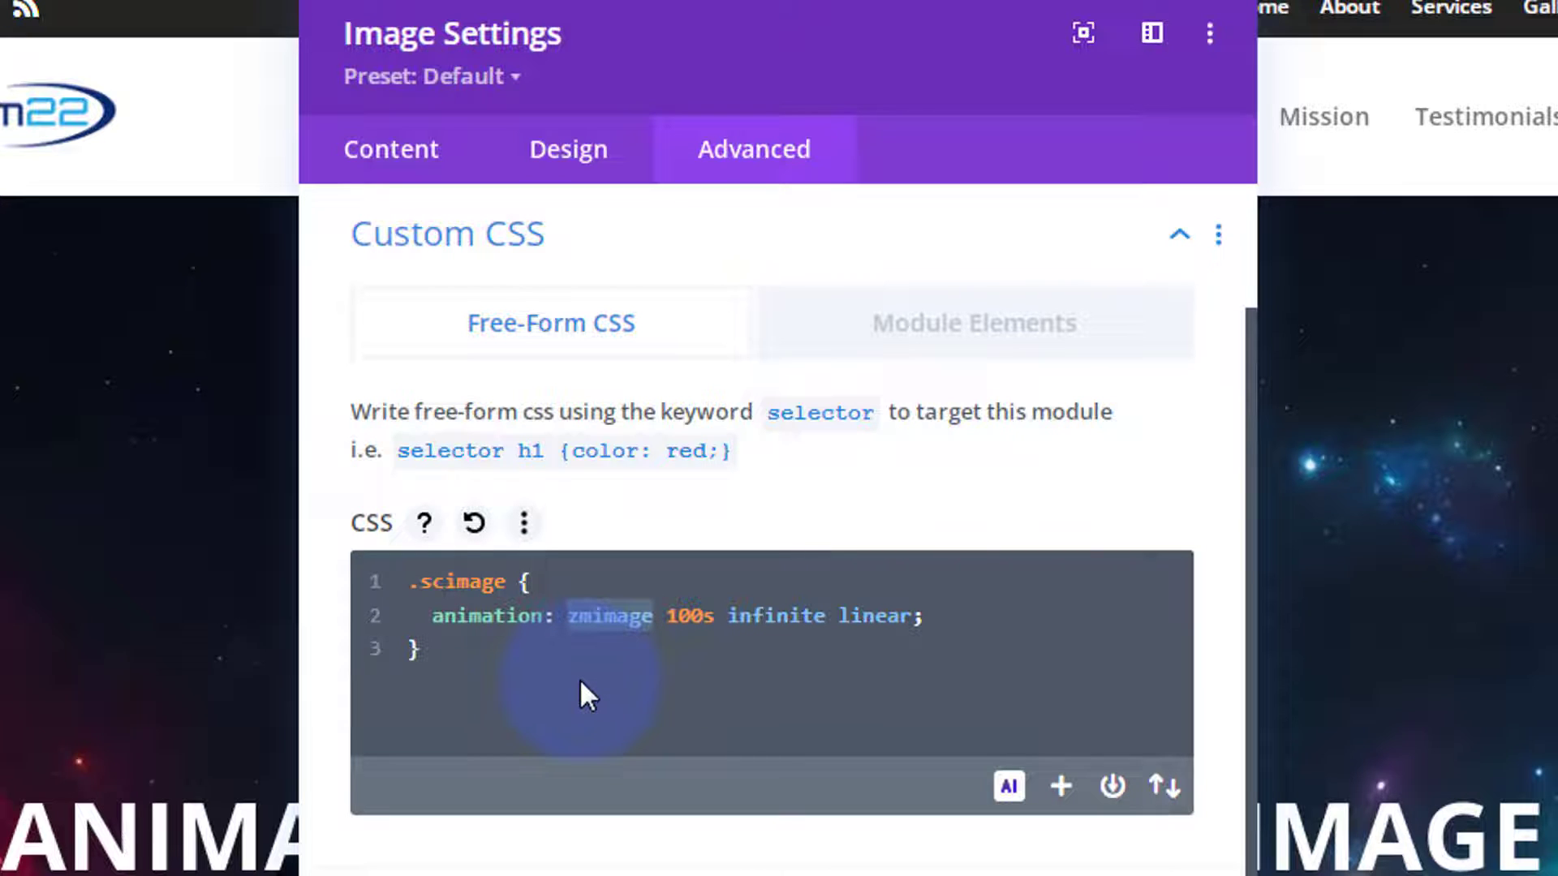
{"action": "left_click", "coordinate": [448, 650]}
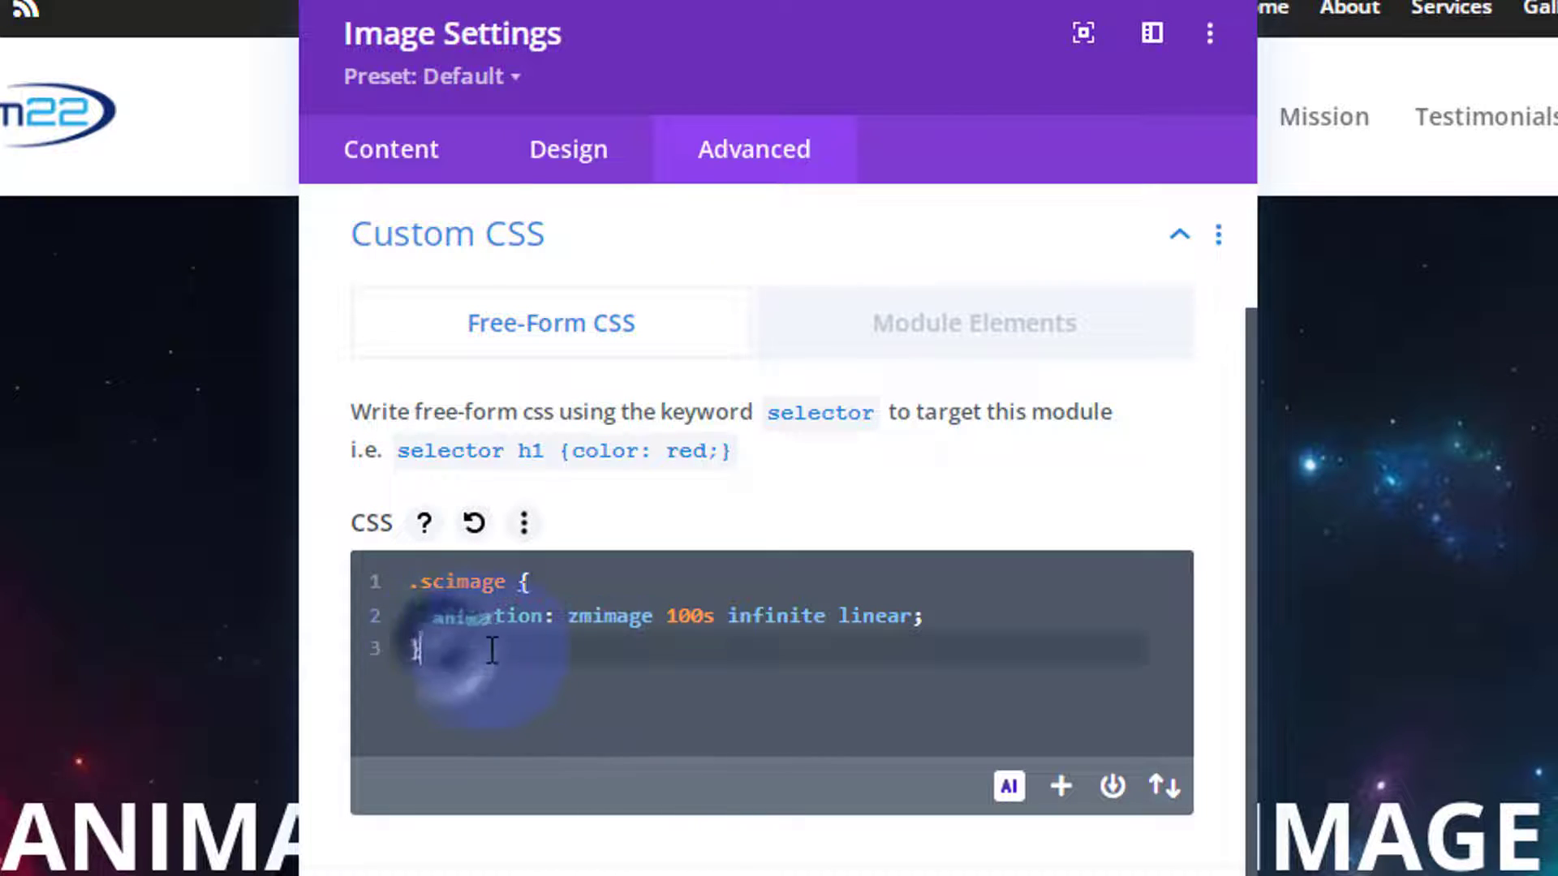
{"action": "key", "text": "Return"}
{"action": "key", "text": "Return"}
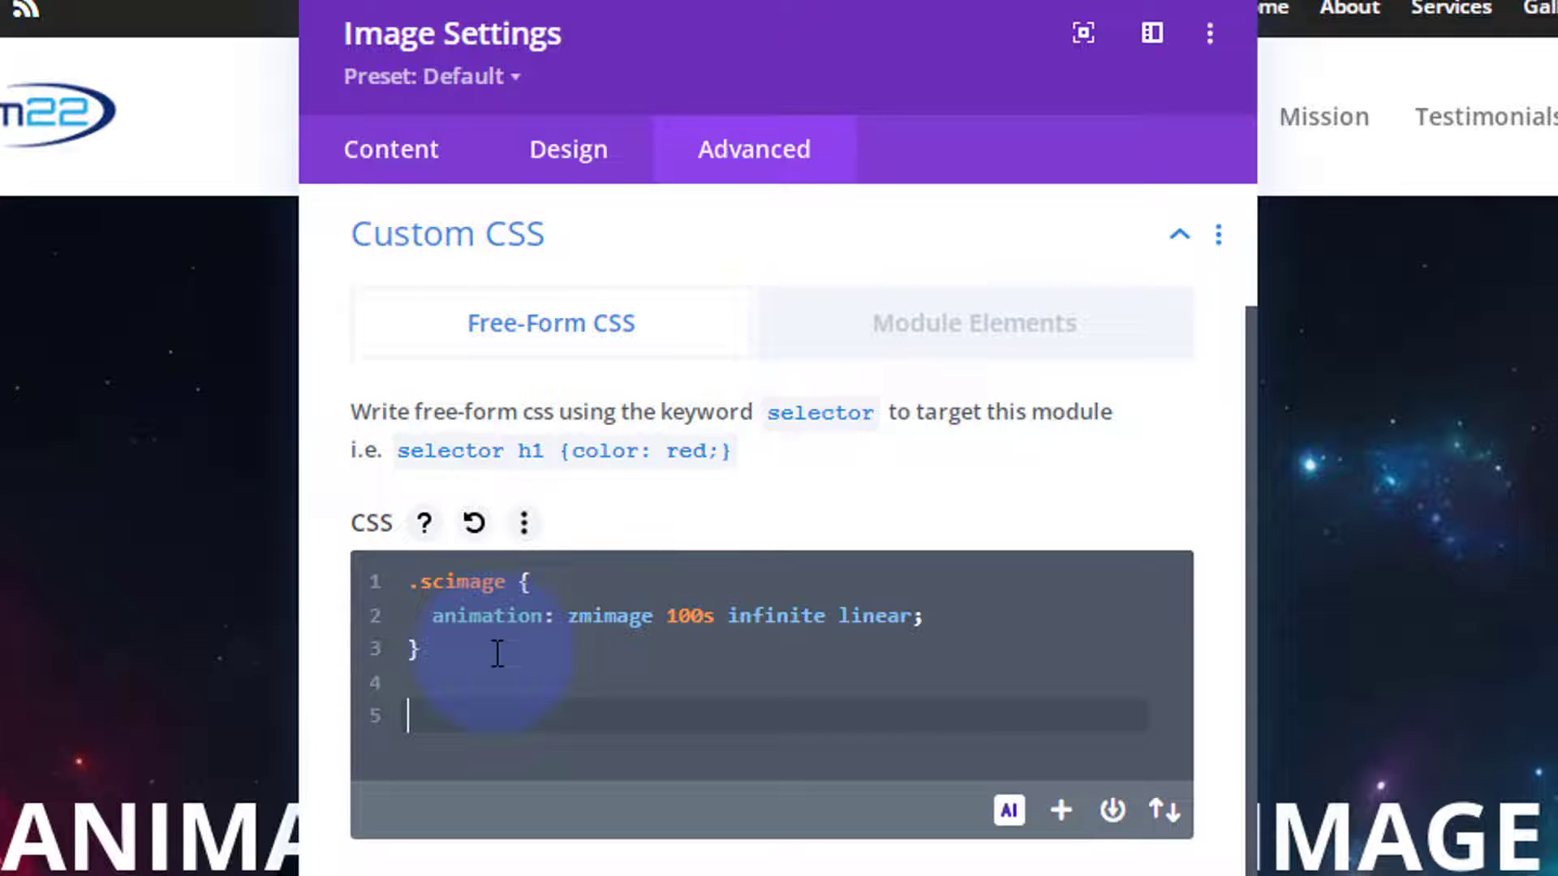
{"action": "type", "text": "@keyframes"}
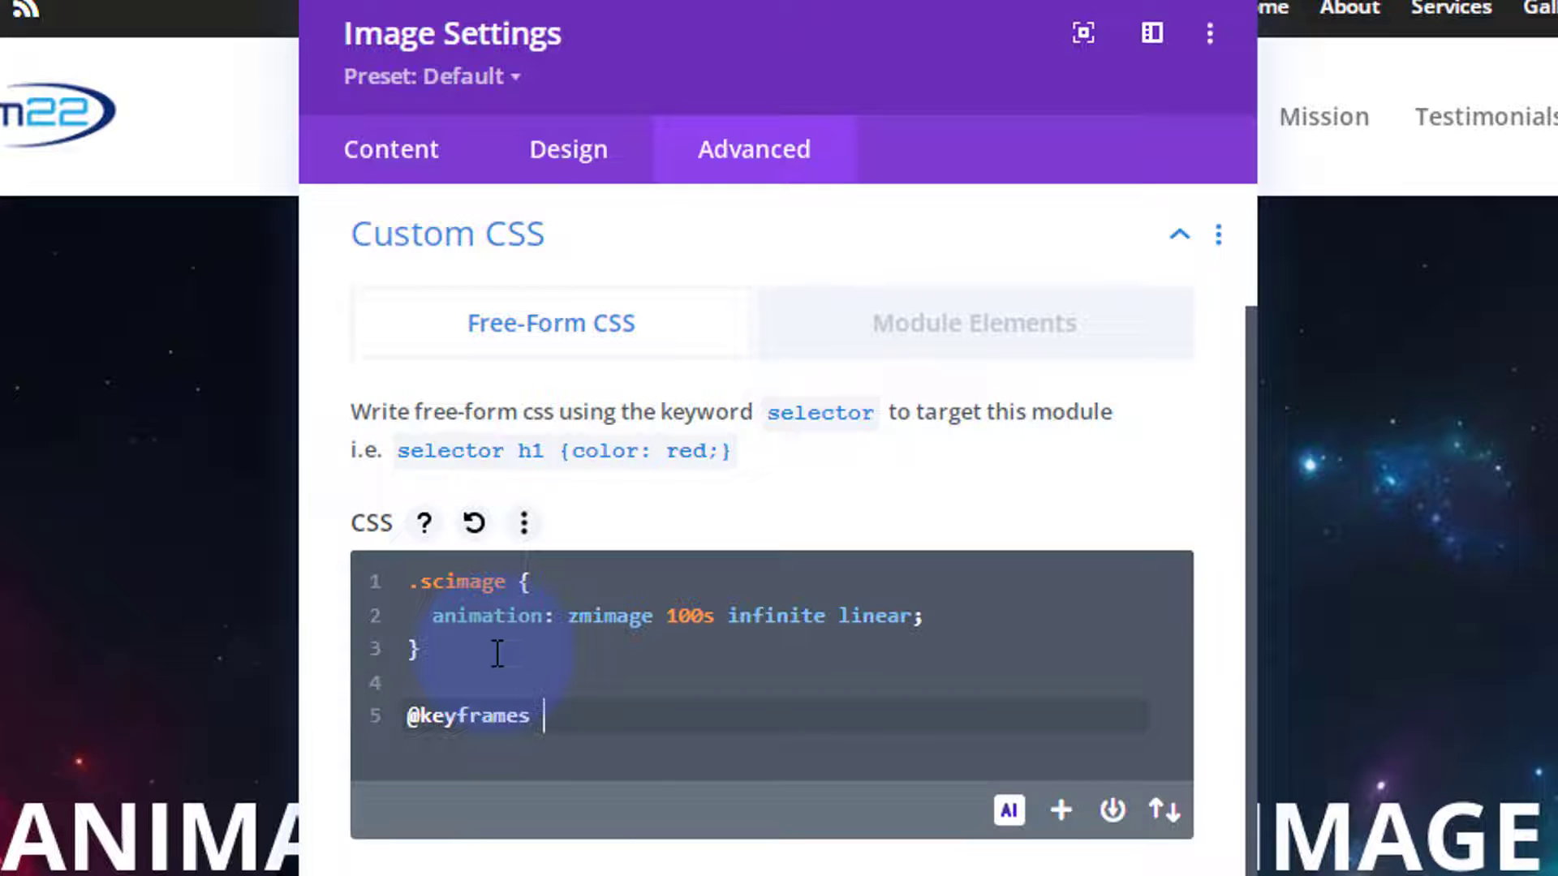
{"action": "type", "text": " zmimage "}
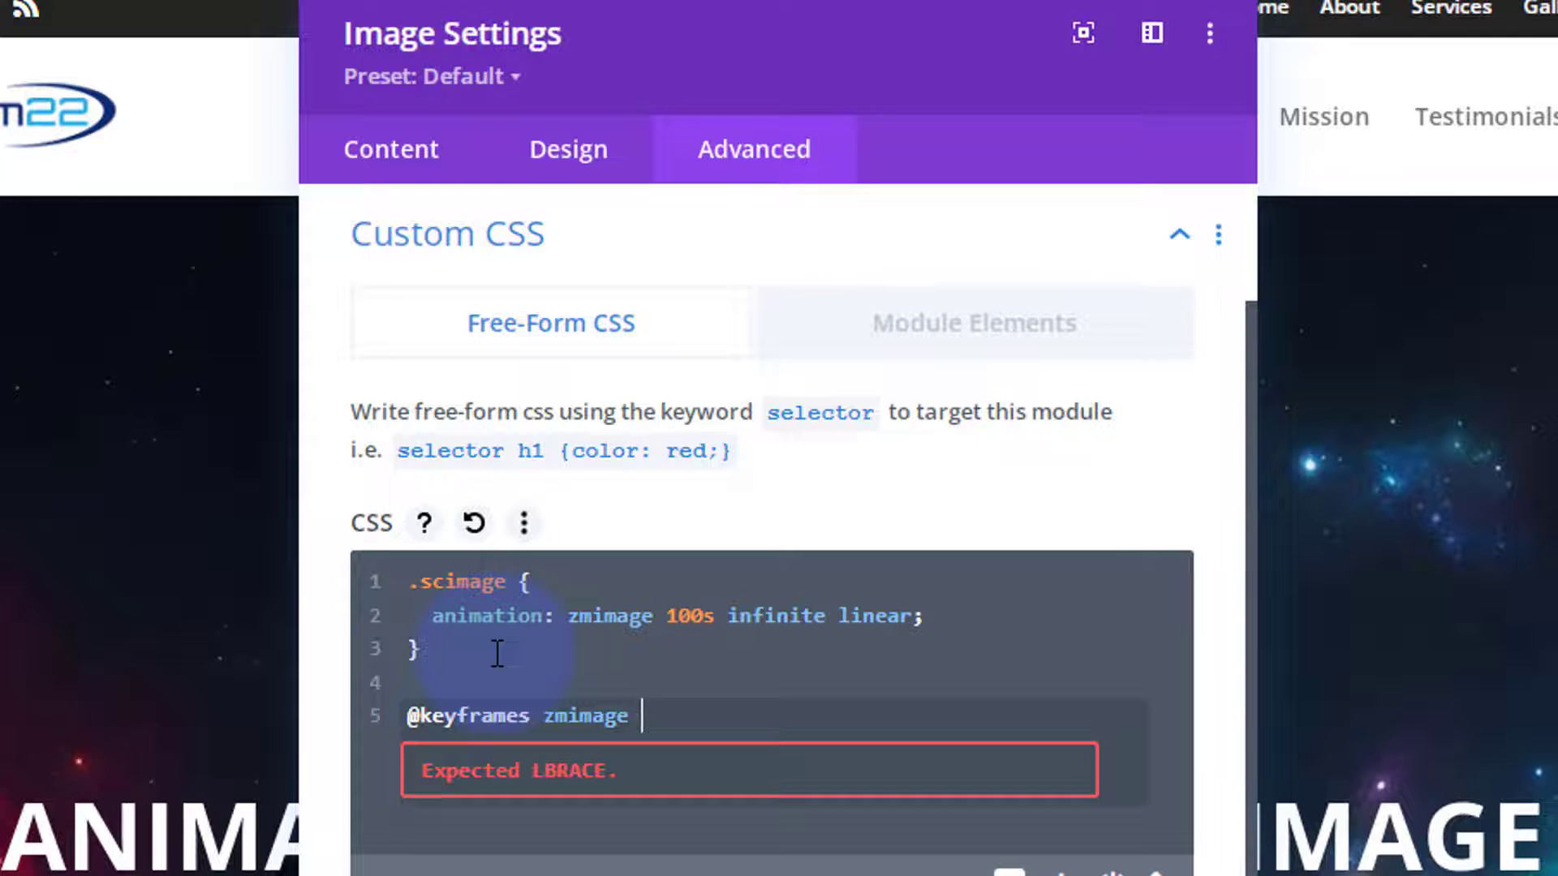
{"action": "type", "text": "{"}
{"action": "key", "text": "Return"}
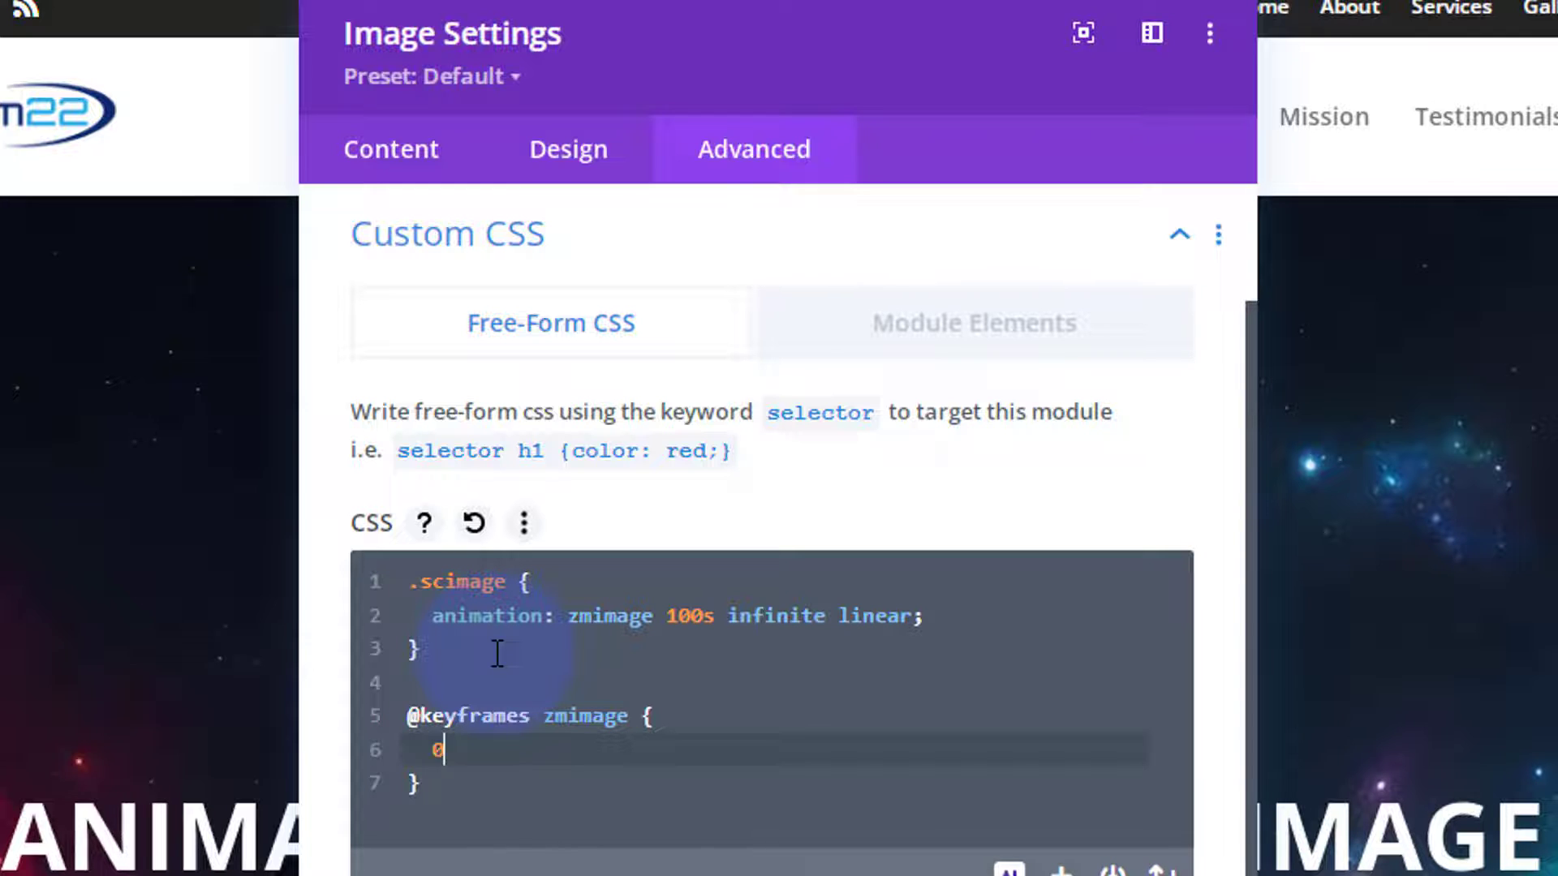
{"action": "type", "text": "0% {"}
{"action": "key", "text": "Return"}
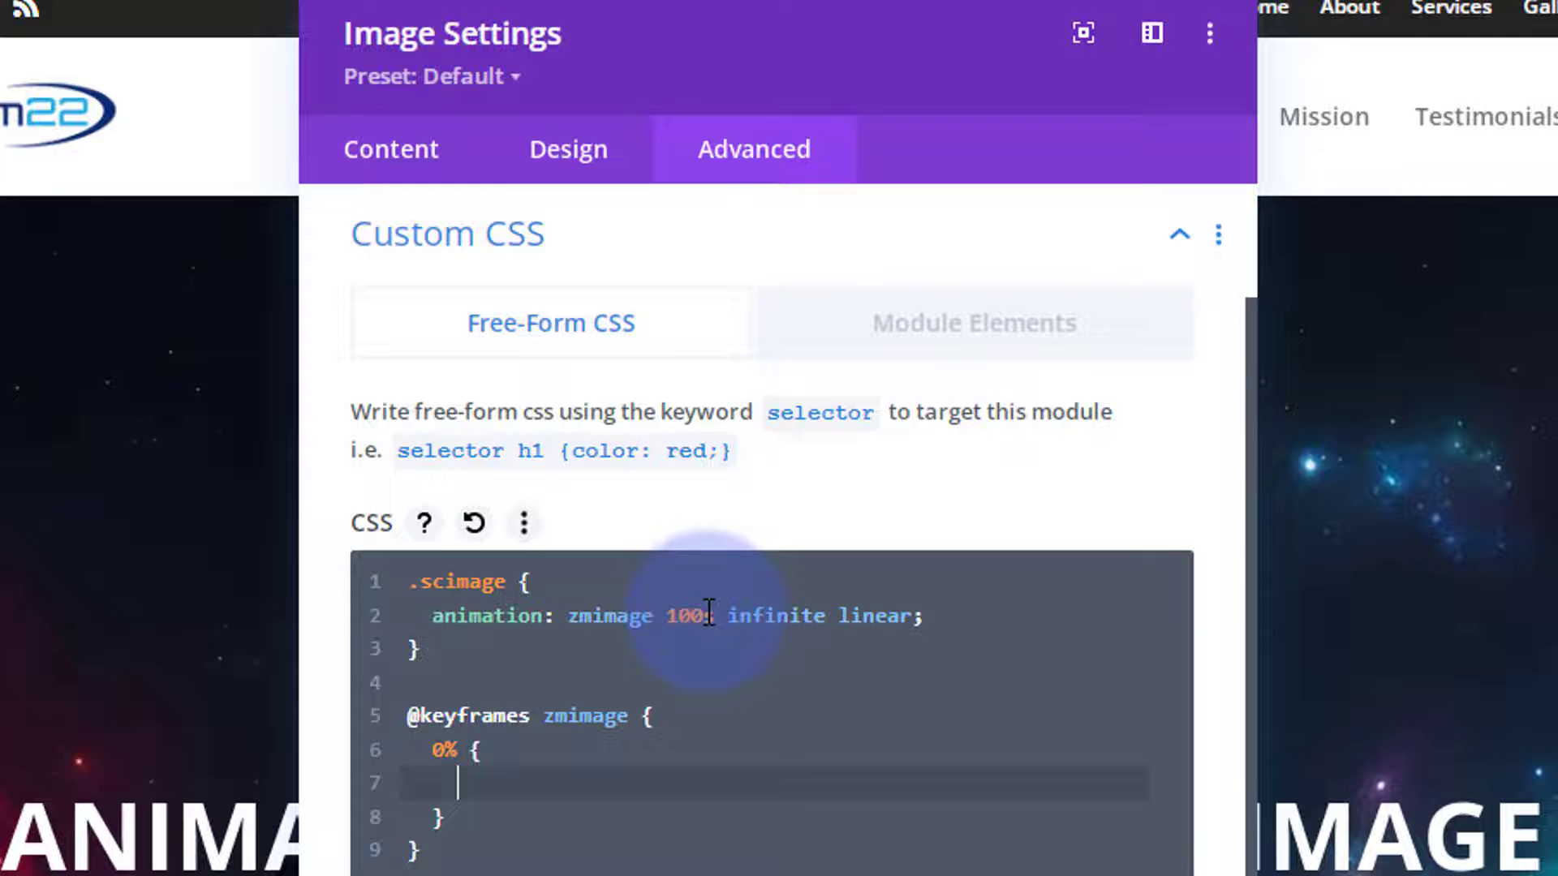
{"action": "type", "text": "ansform"}
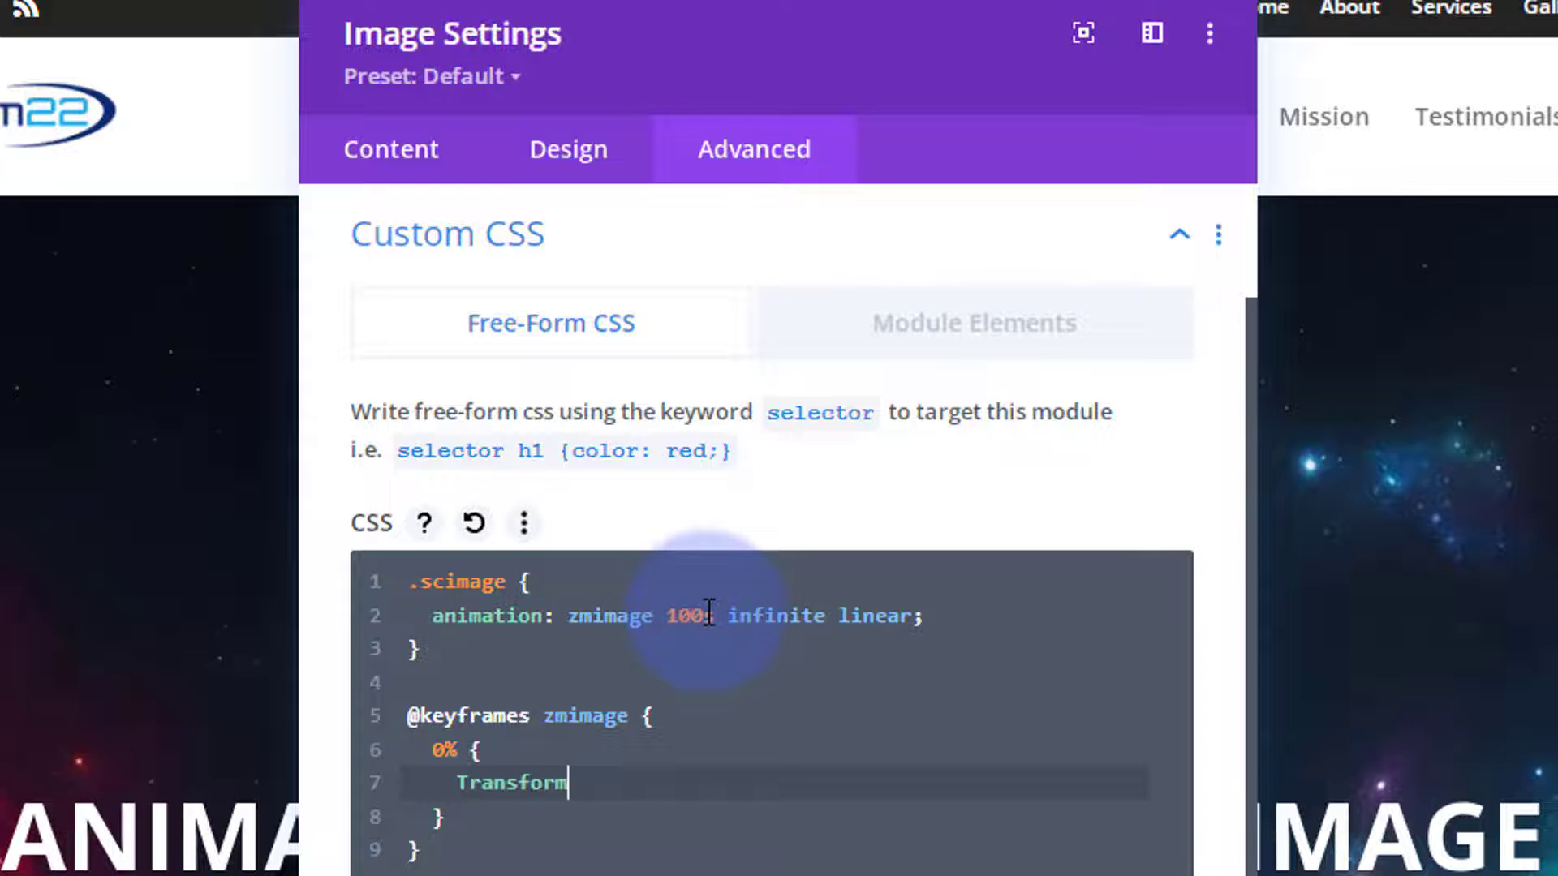
{"action": "type", "text": ": scale("}
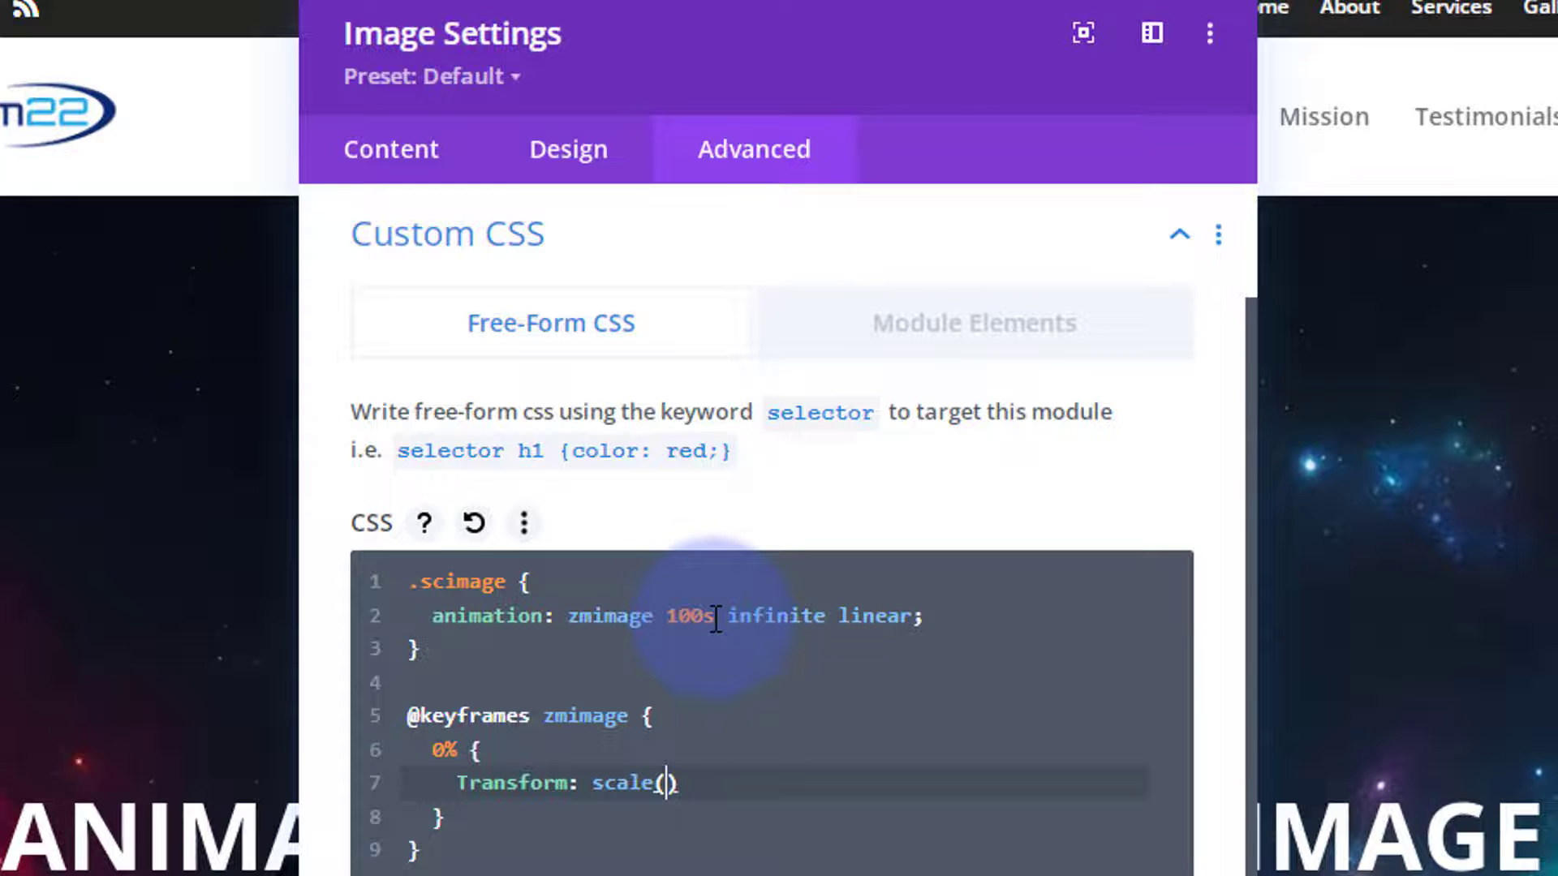
{"action": "type", "text": "1"}
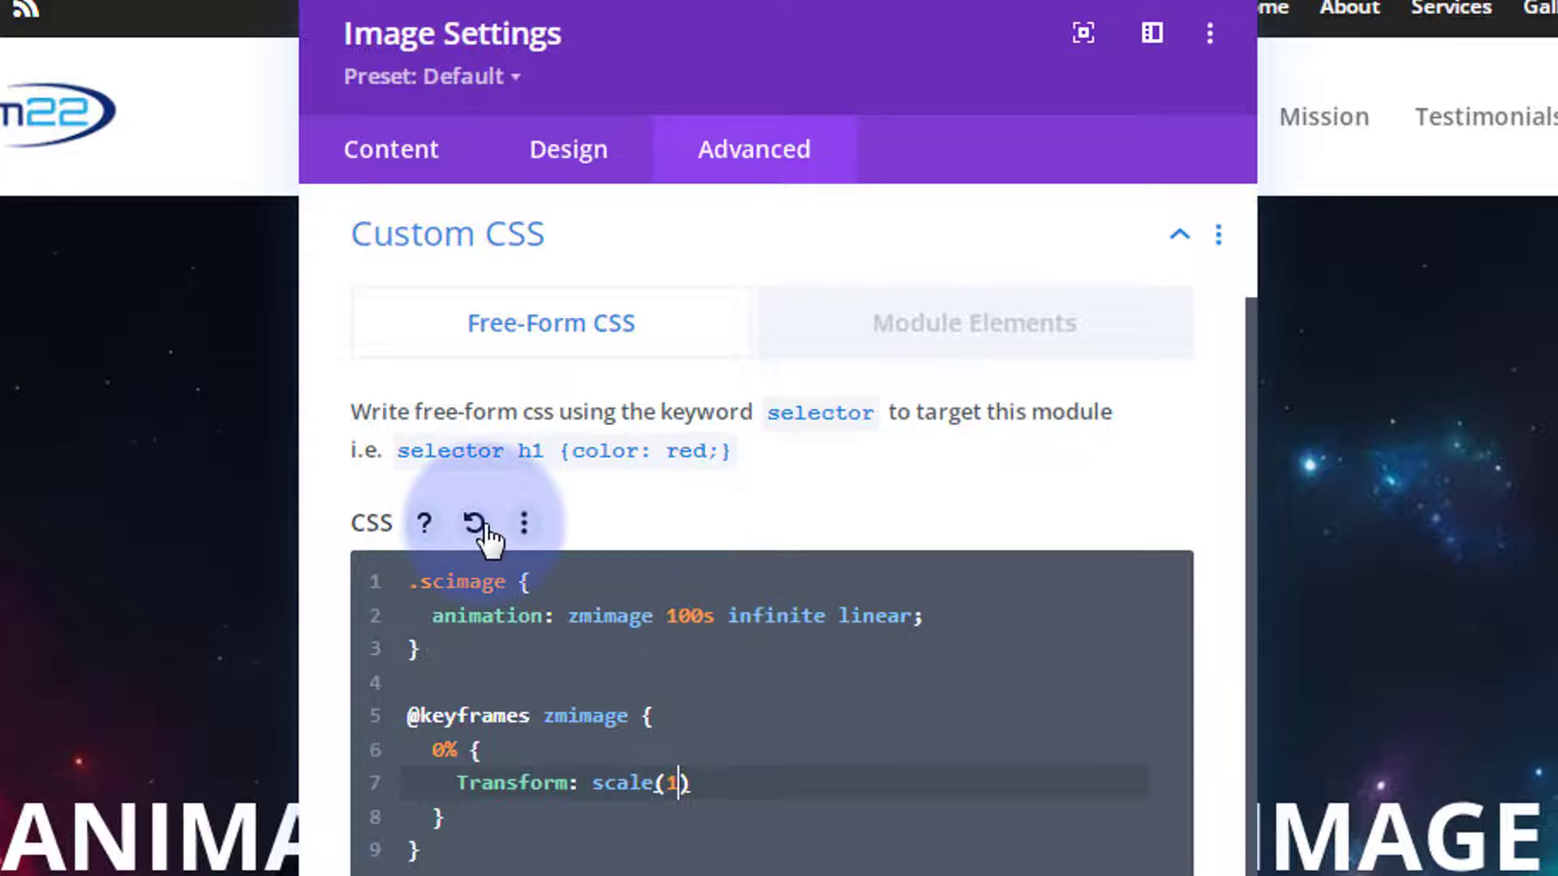
{"action": "left_click_drag", "start_coordinate": [434, 750], "coordinate": [486, 823]}
{"action": "key", "text": "ctrl+c"}
{"action": "left_click", "coordinate": [479, 818]}
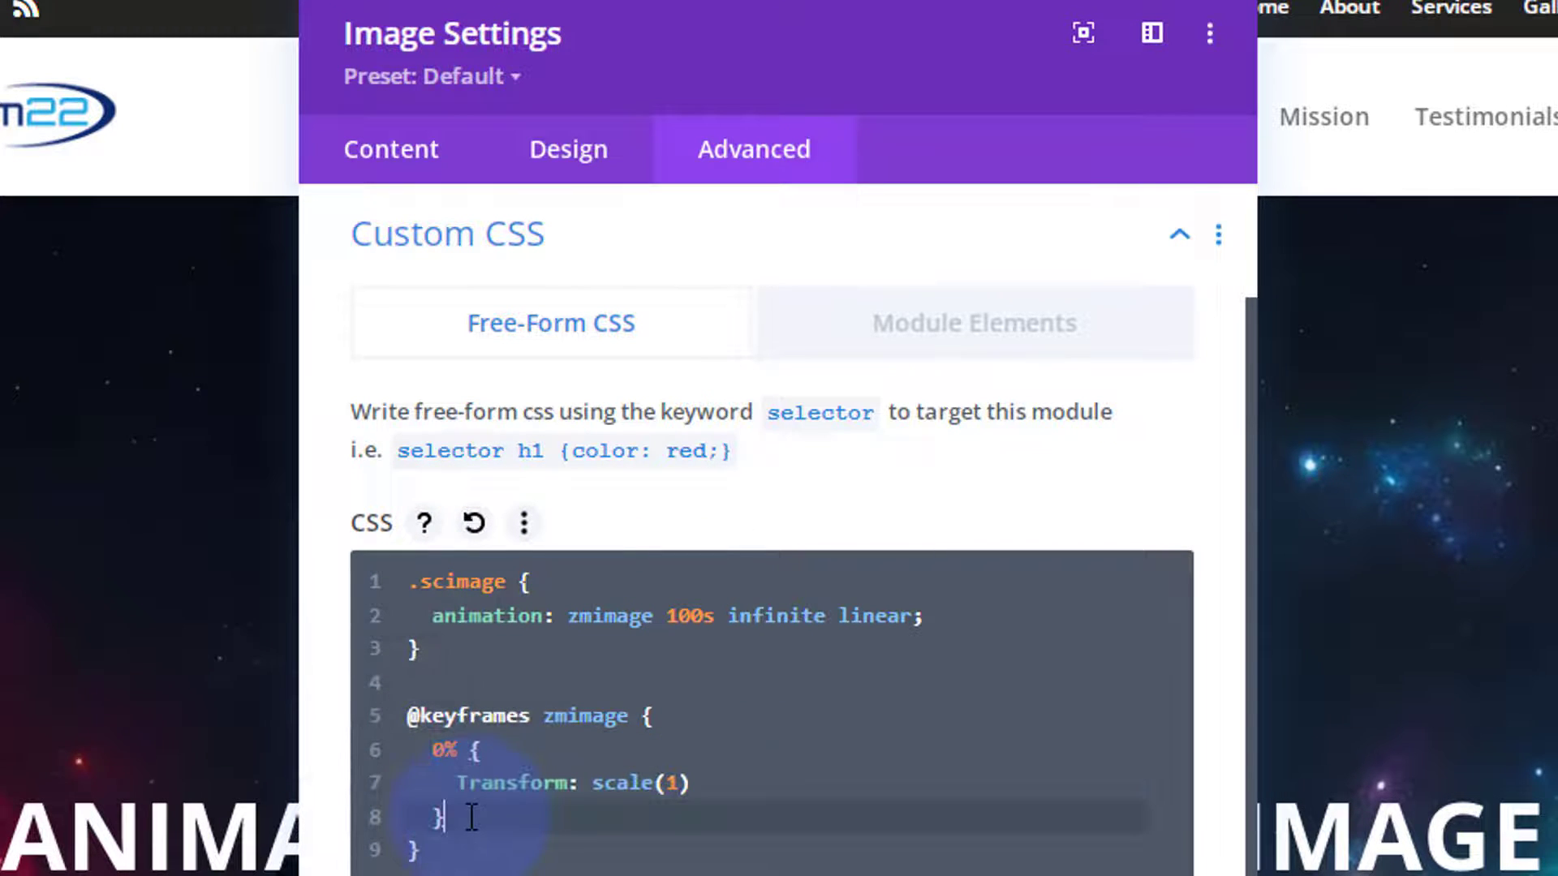
{"action": "key", "text": "Return"}
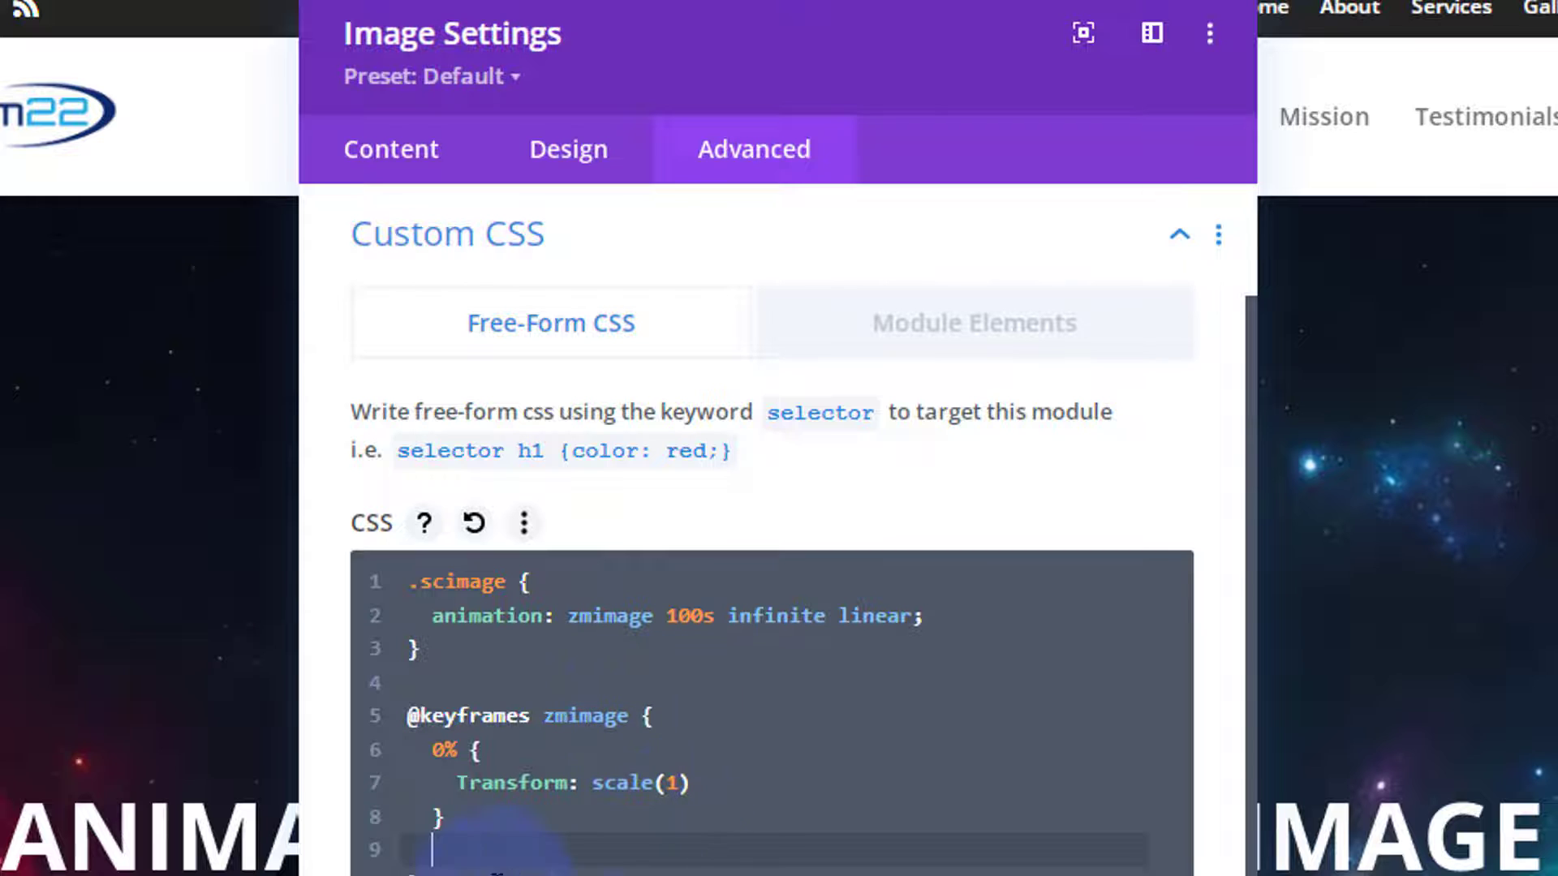
{"action": "key", "text": "ctrl+v"}
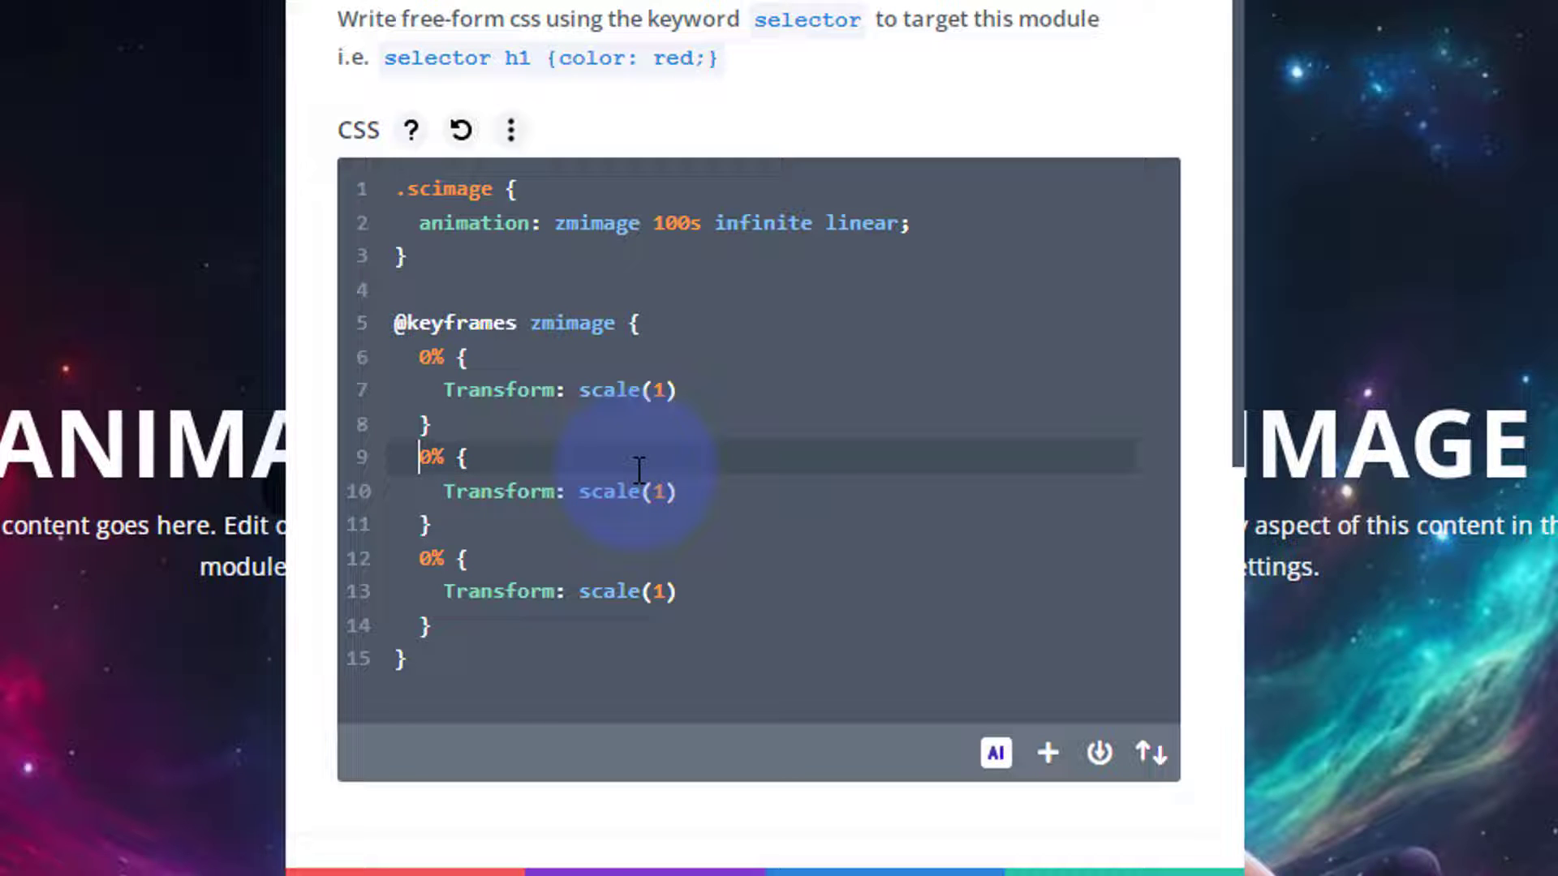
Step: Change the second keyframe to 50% with scale(2) and the third keyframe to 100%
{"action": "type", "text": "5"}
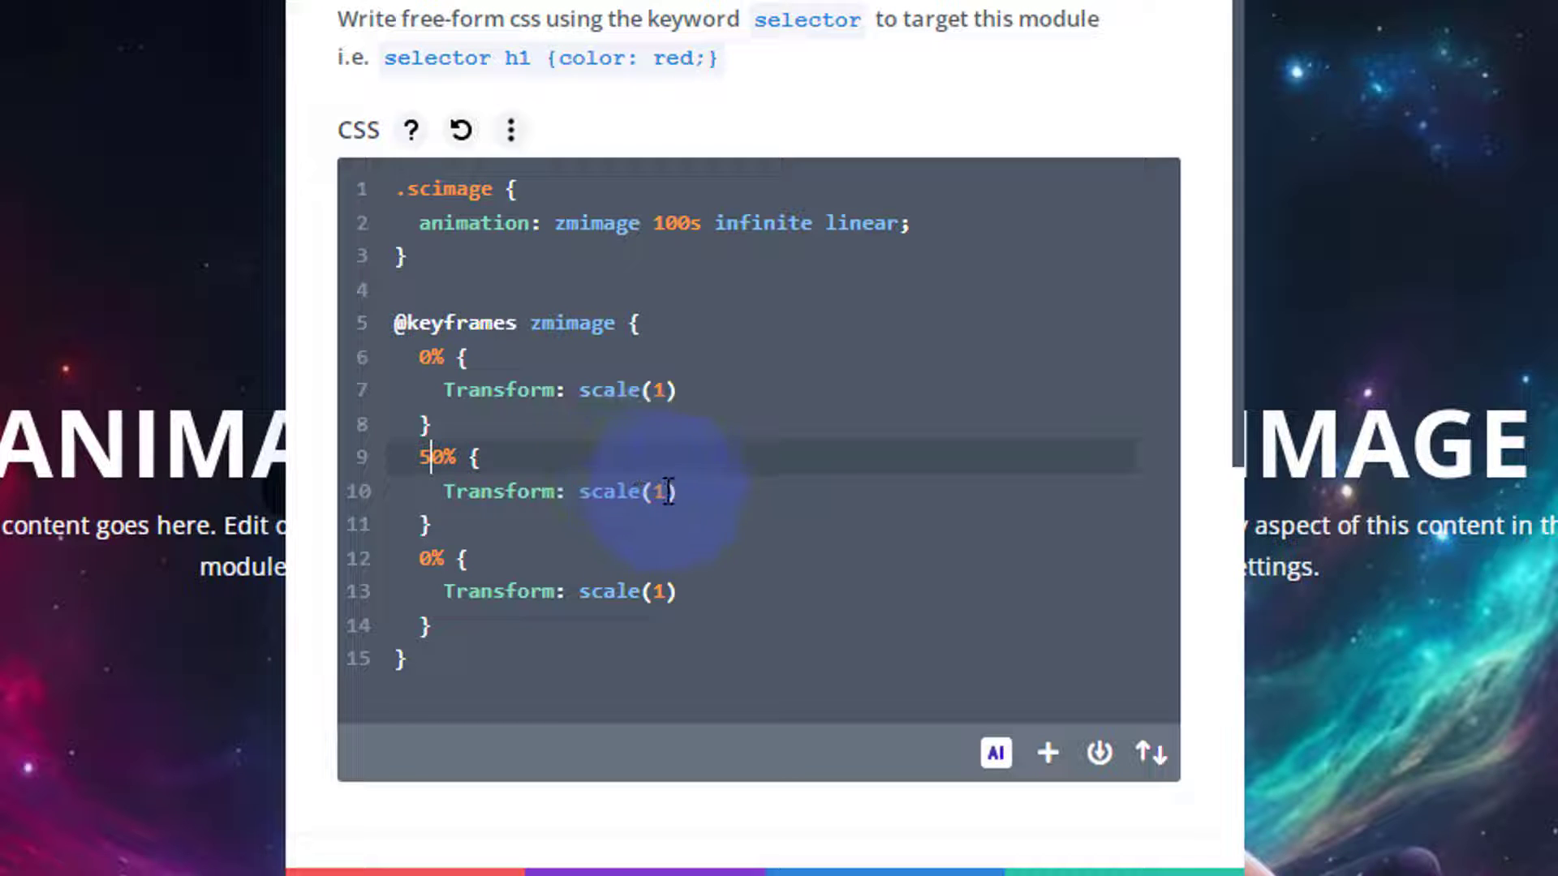
{"action": "double_click", "coordinate": [659, 490]}
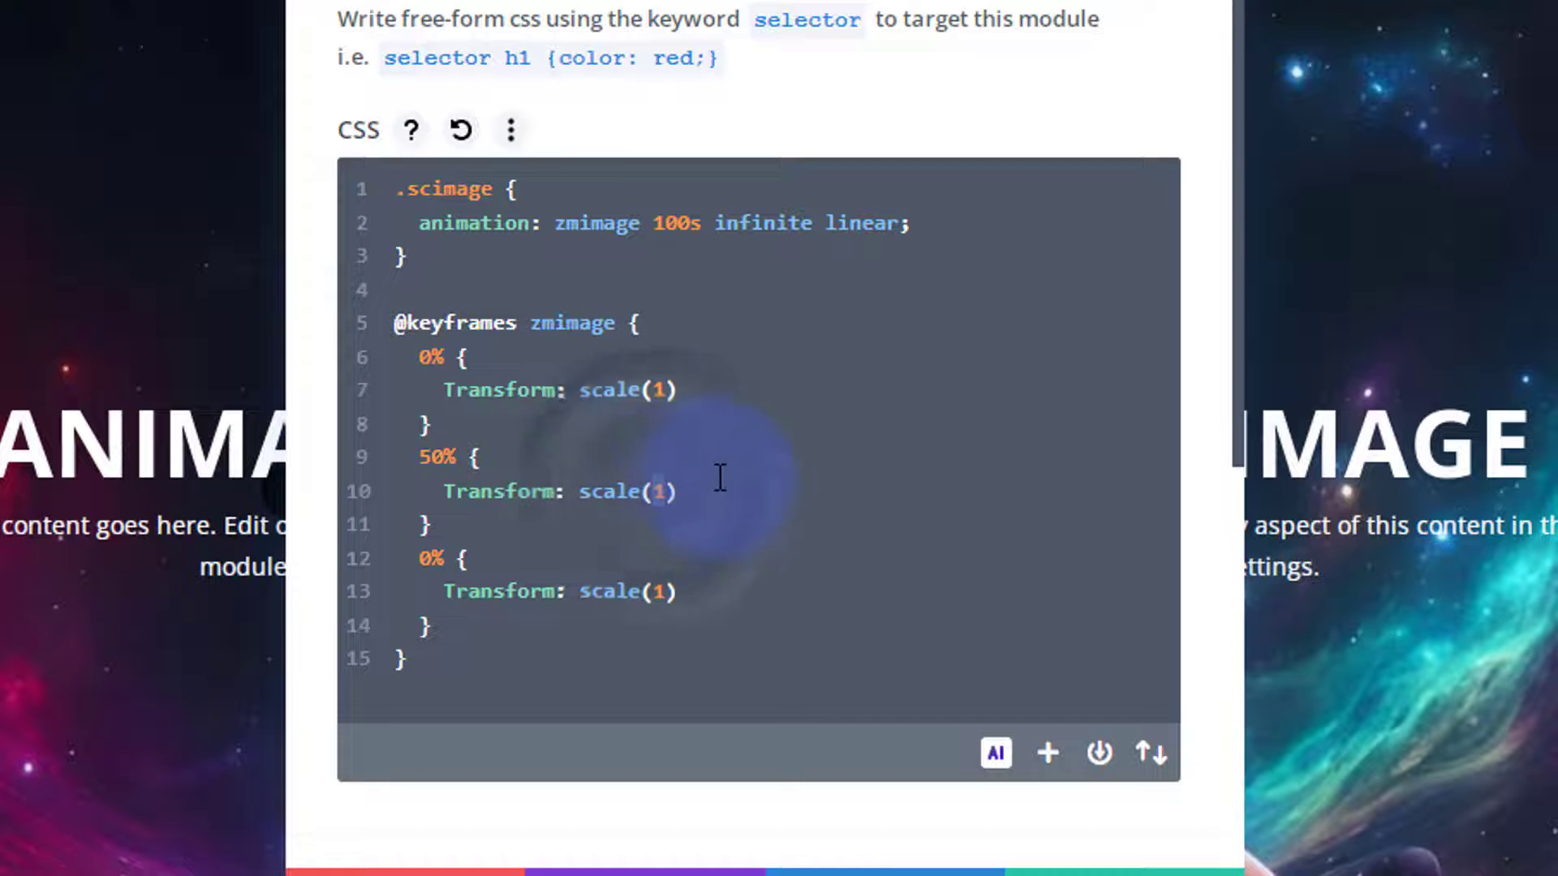
{"action": "type", "text": "2"}
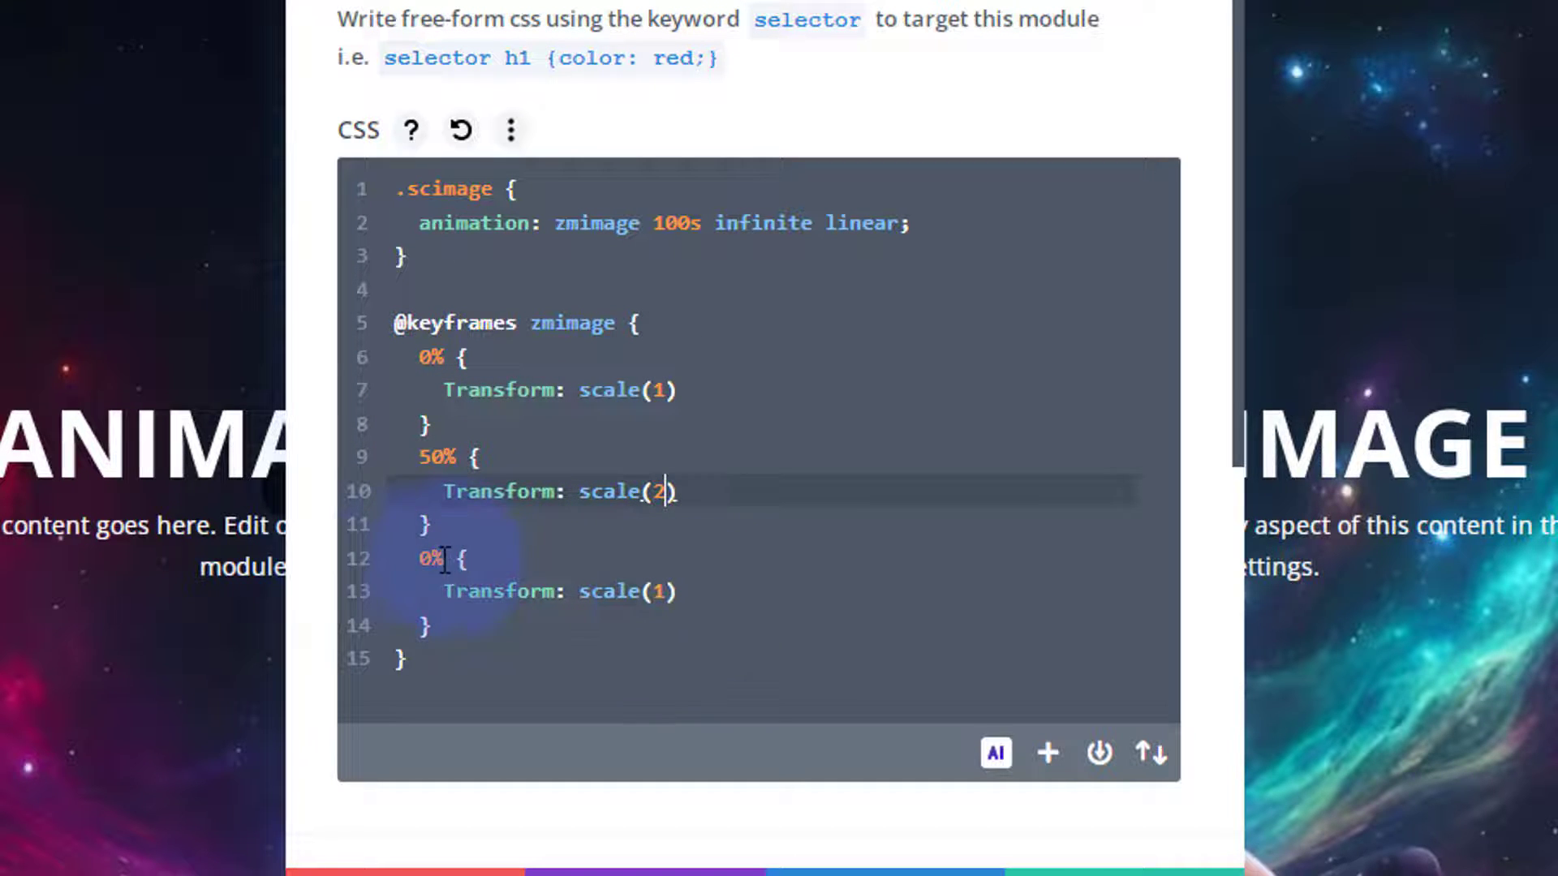
{"action": "left_click", "coordinate": [417, 558]}
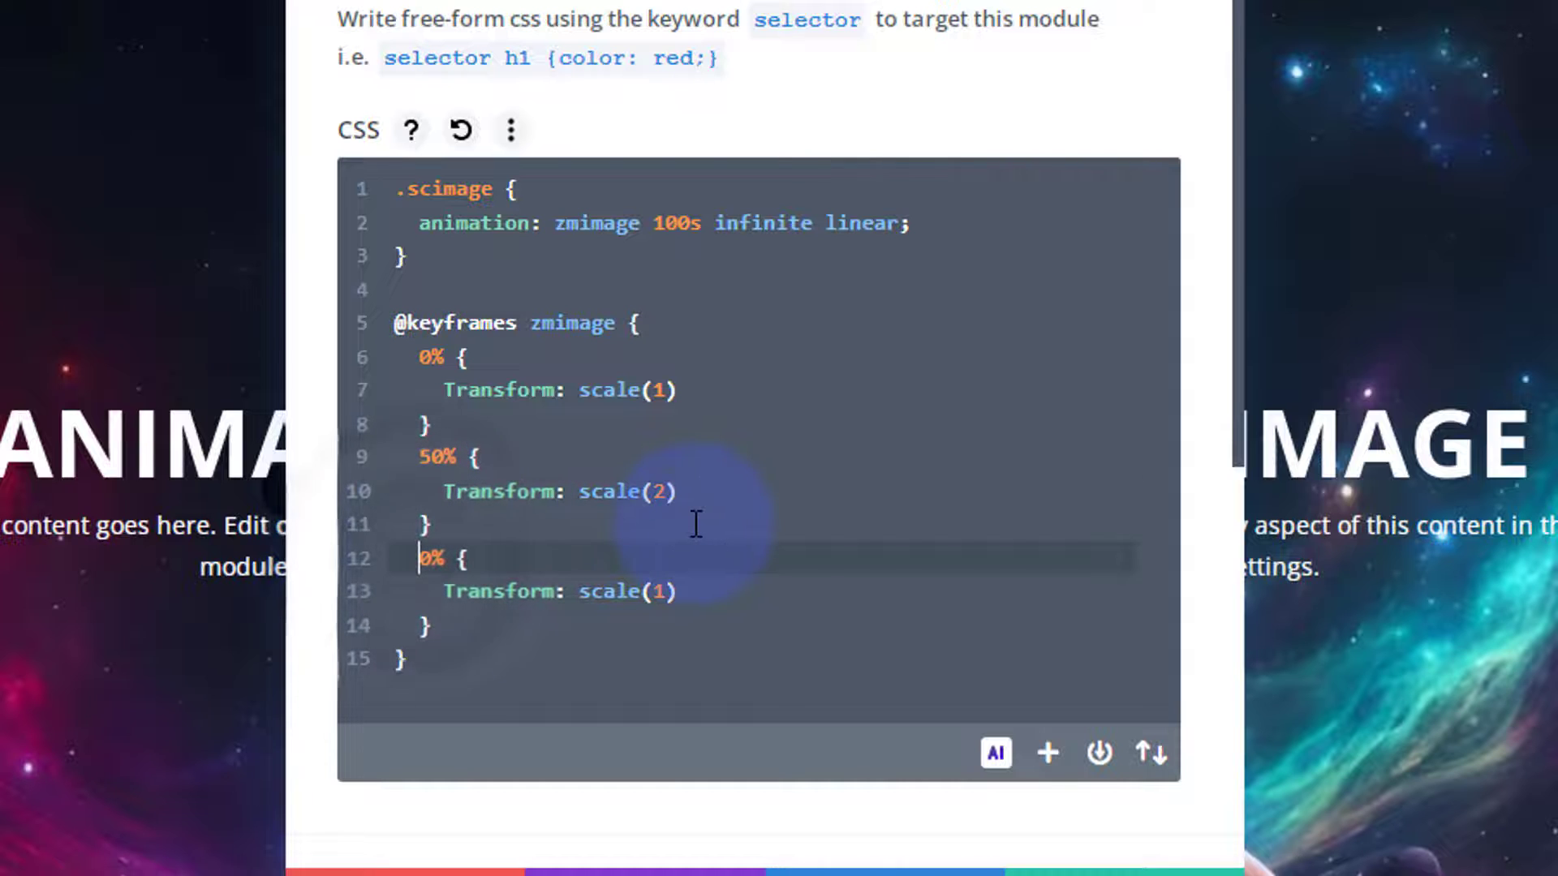
{"action": "type", "text": "10"}
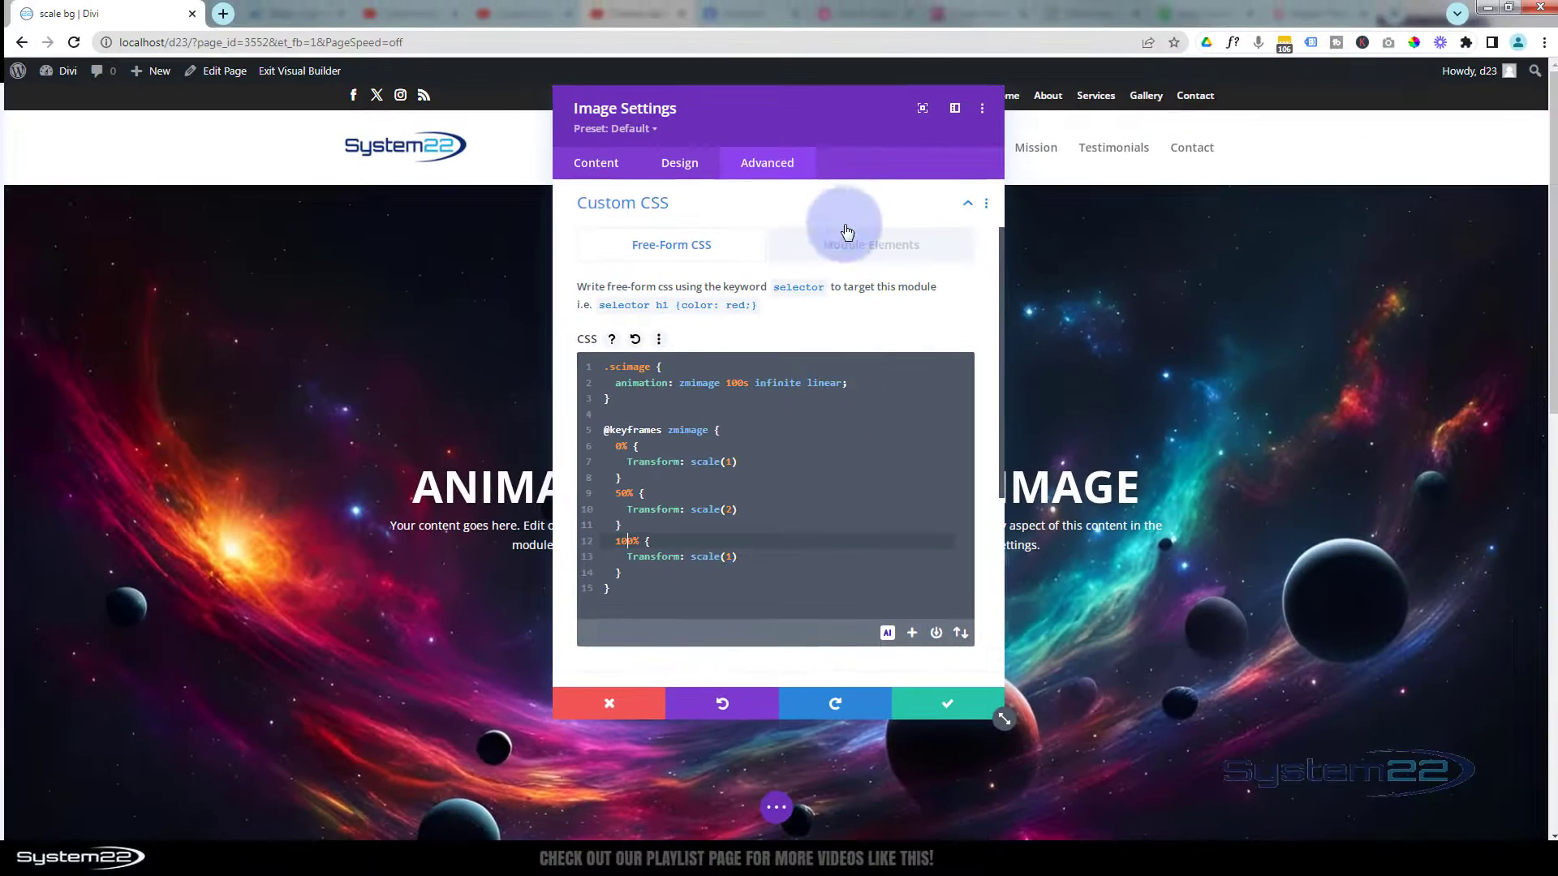
Step: Move the image settings window aside to reveal the background and assign the CSS class scimage to the image module
{"action": "left_click_drag", "start_coordinate": [854, 80], "coordinate": [1474, 302]}
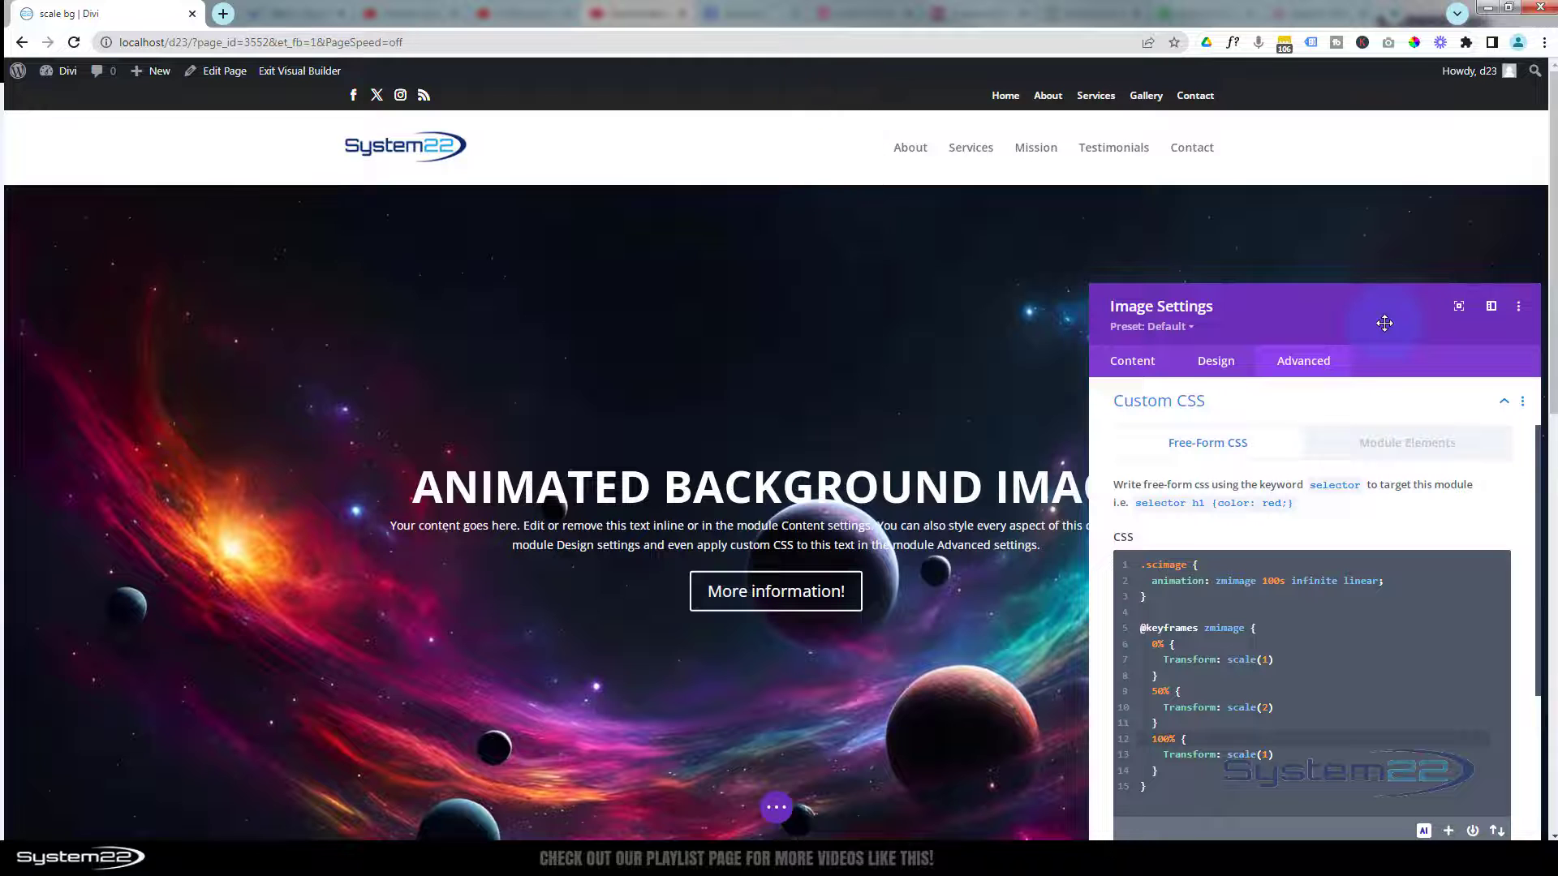
{"action": "left_click_drag", "start_coordinate": [1367, 314], "coordinate": [1203, 219]}
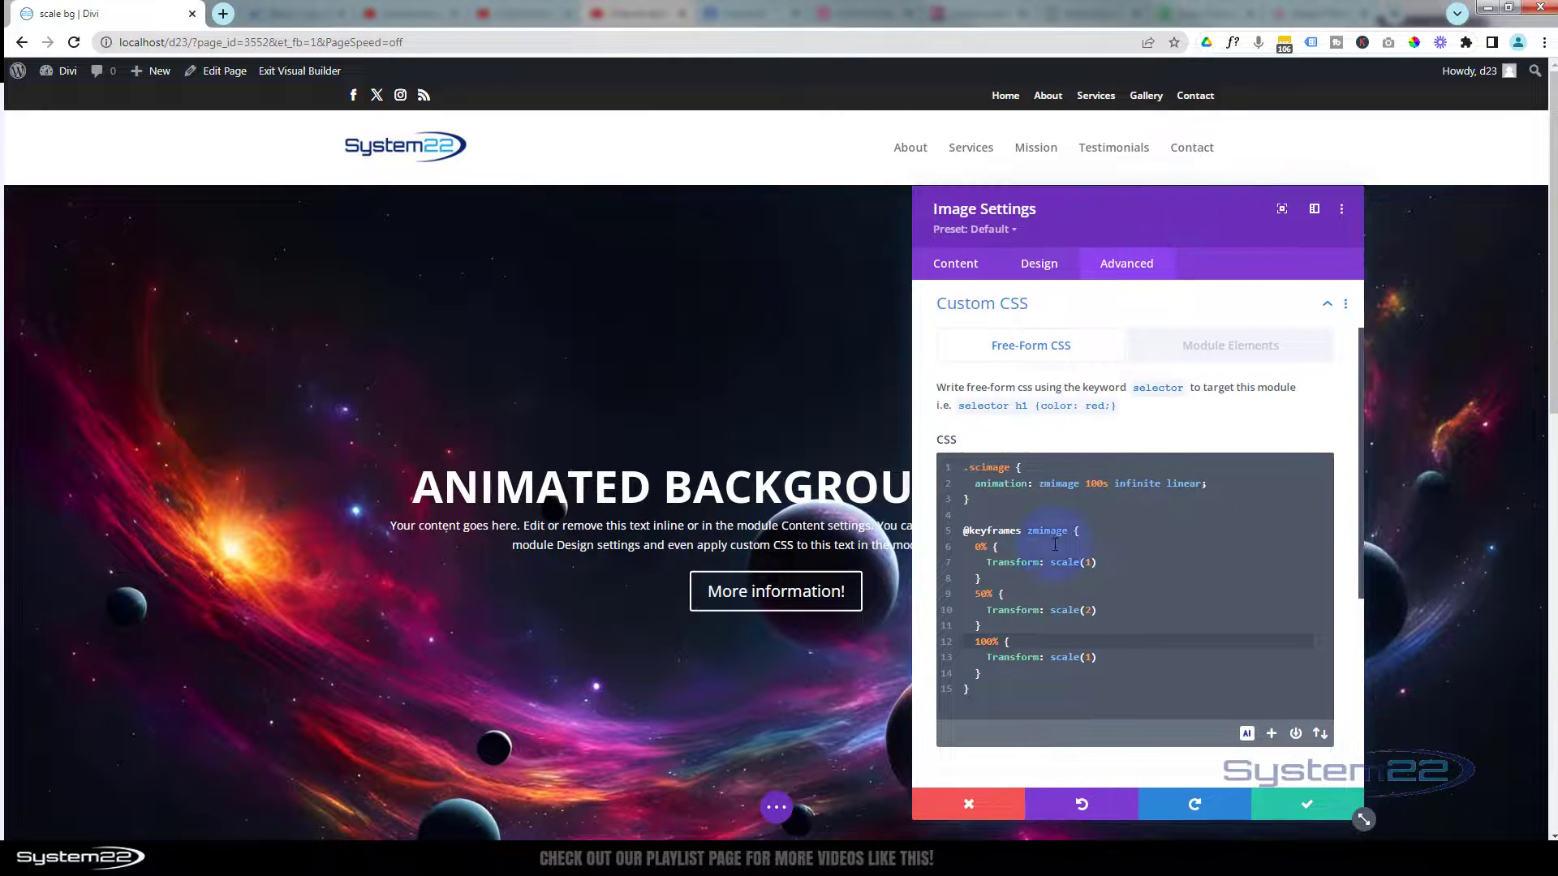
{"action": "double_click", "coordinate": [989, 467]}
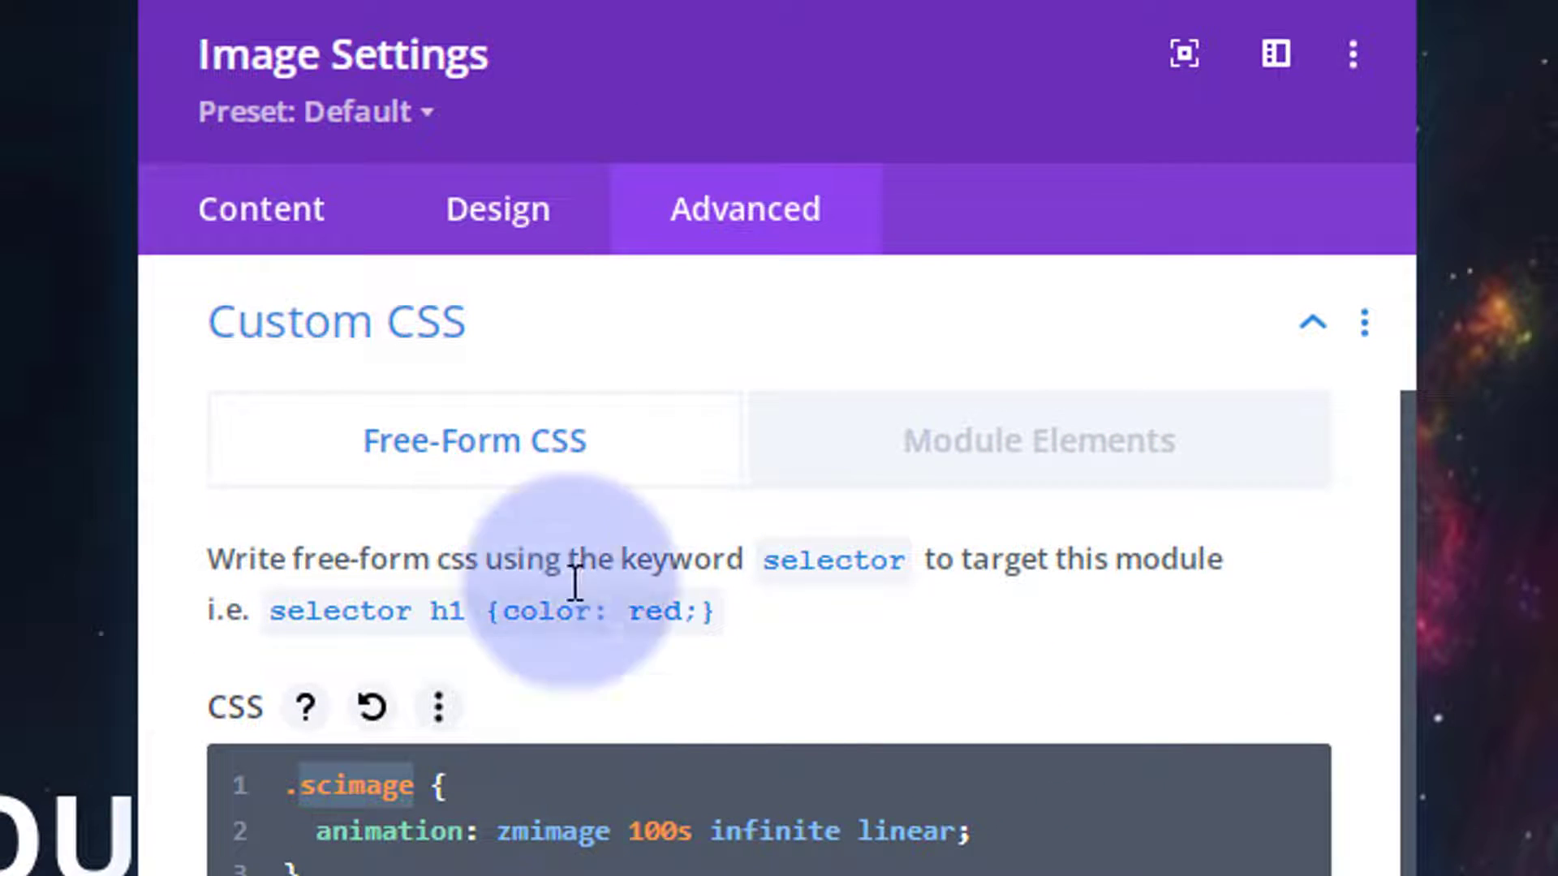
{"action": "left_click", "coordinate": [418, 322]}
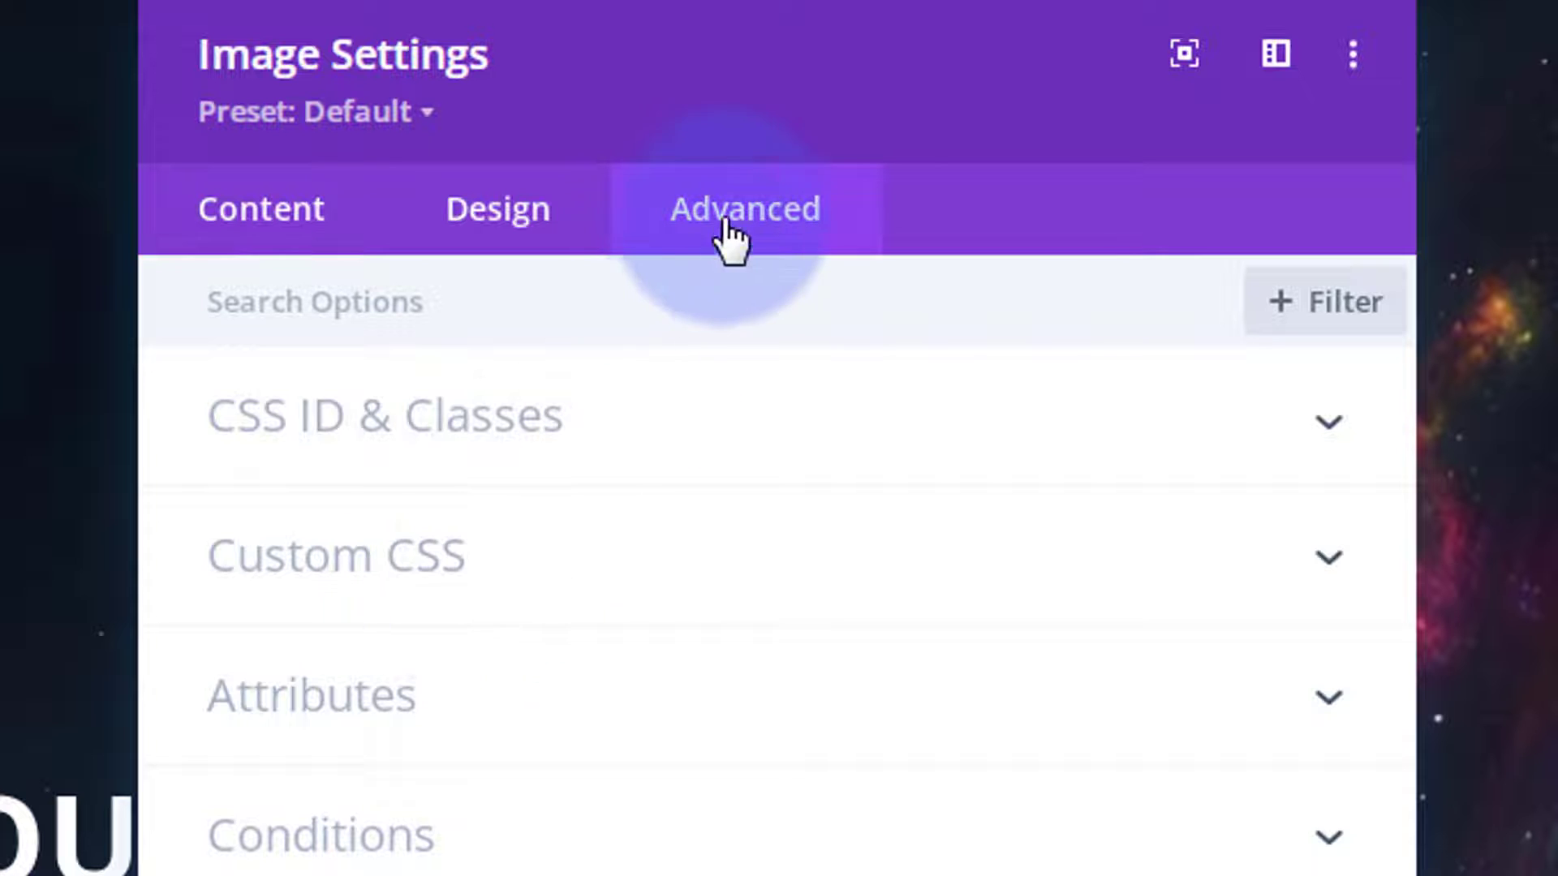
{"action": "left_click", "coordinate": [636, 438]}
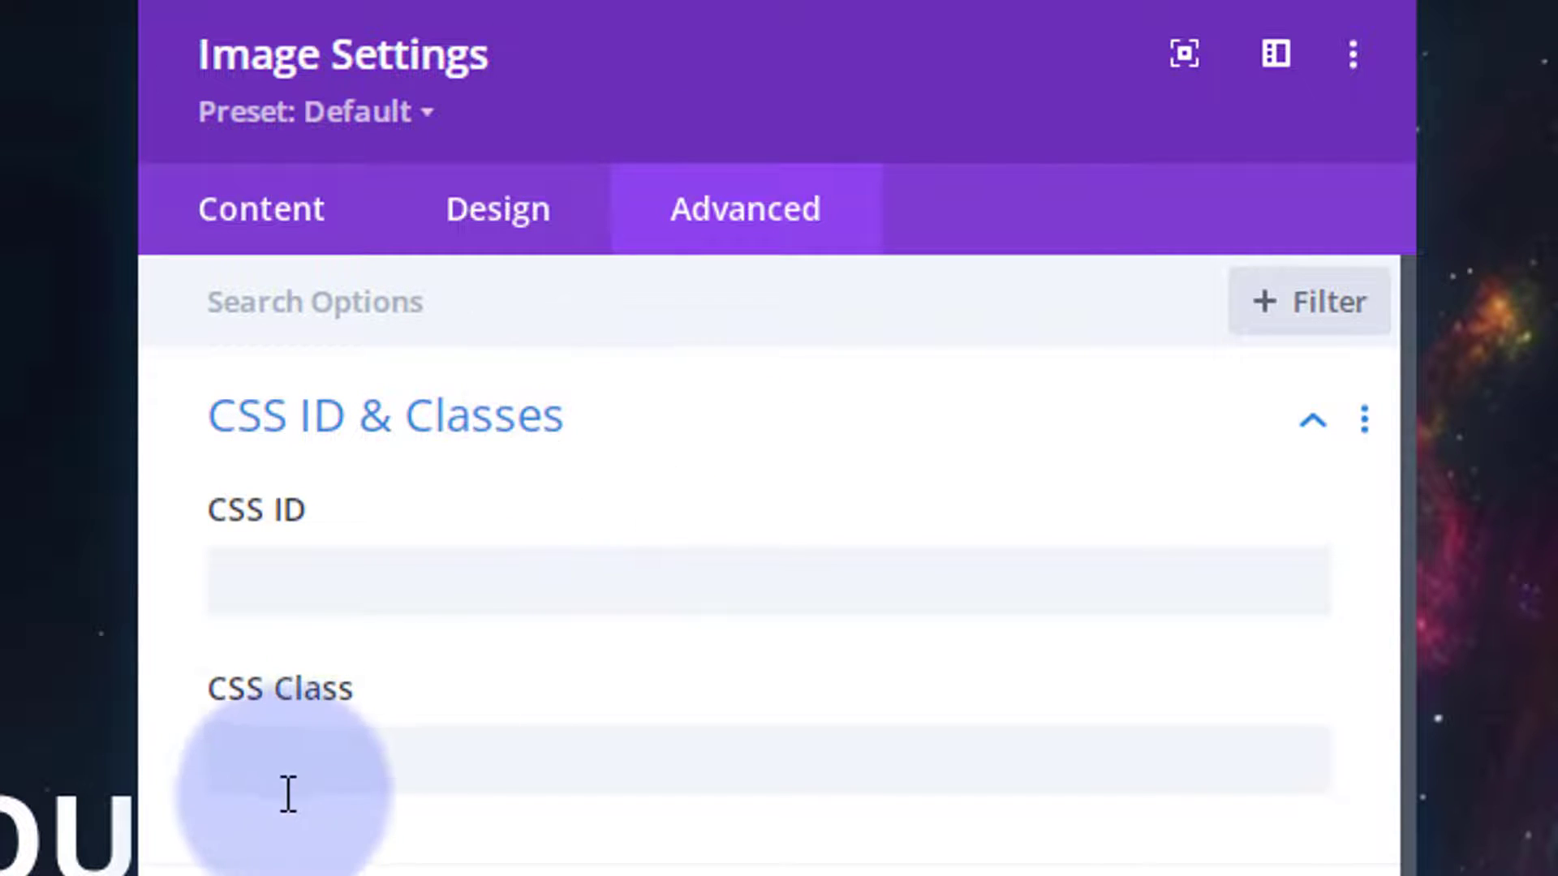
{"action": "left_click", "coordinate": [253, 765]}
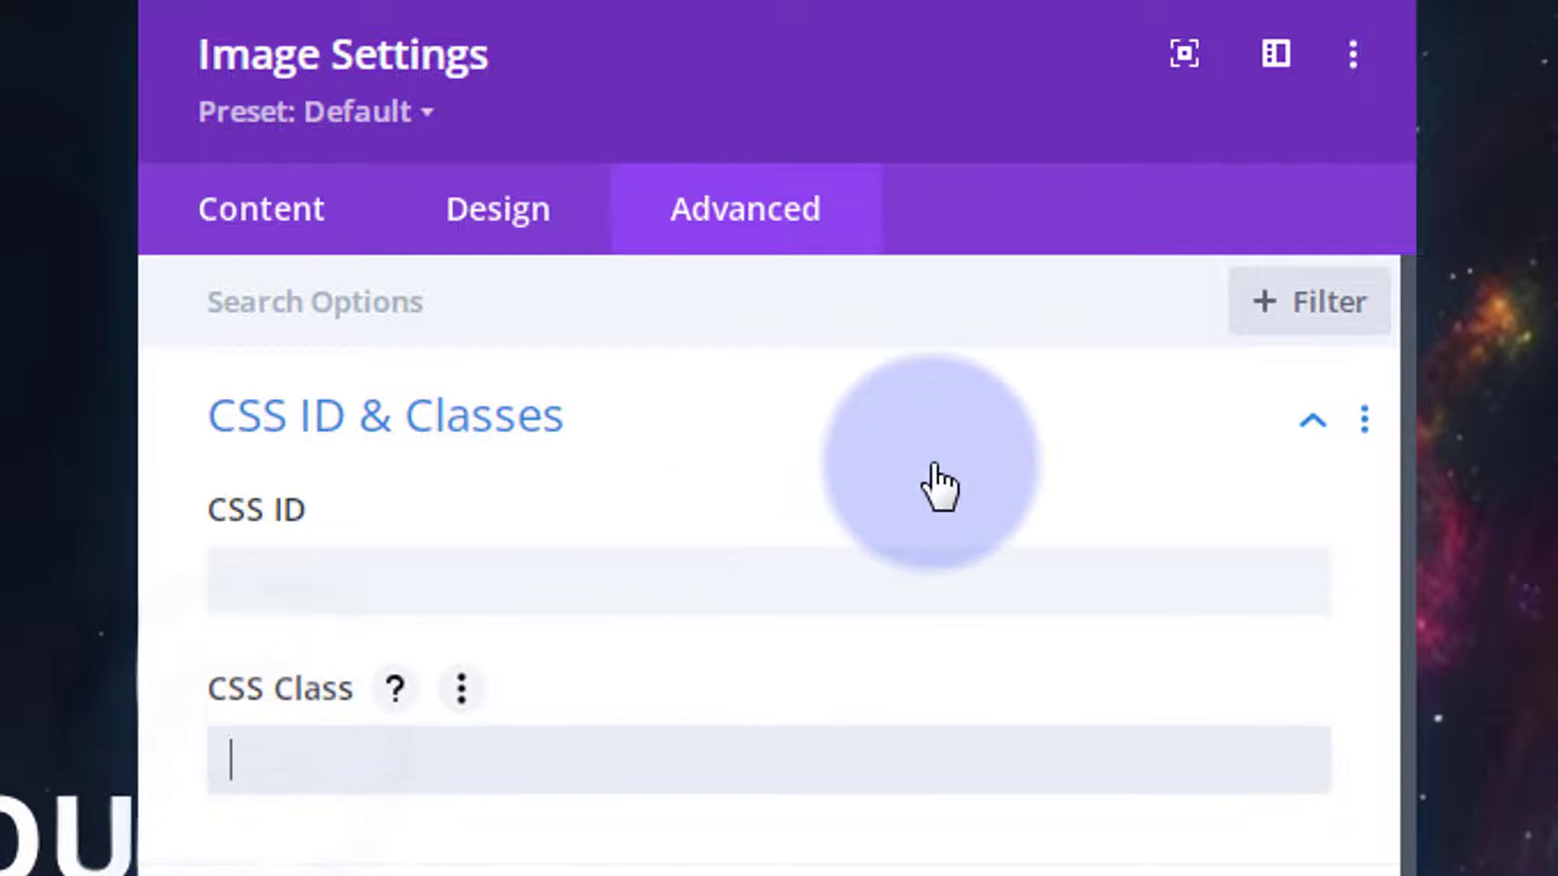
{"action": "type", "text": "scimage"}
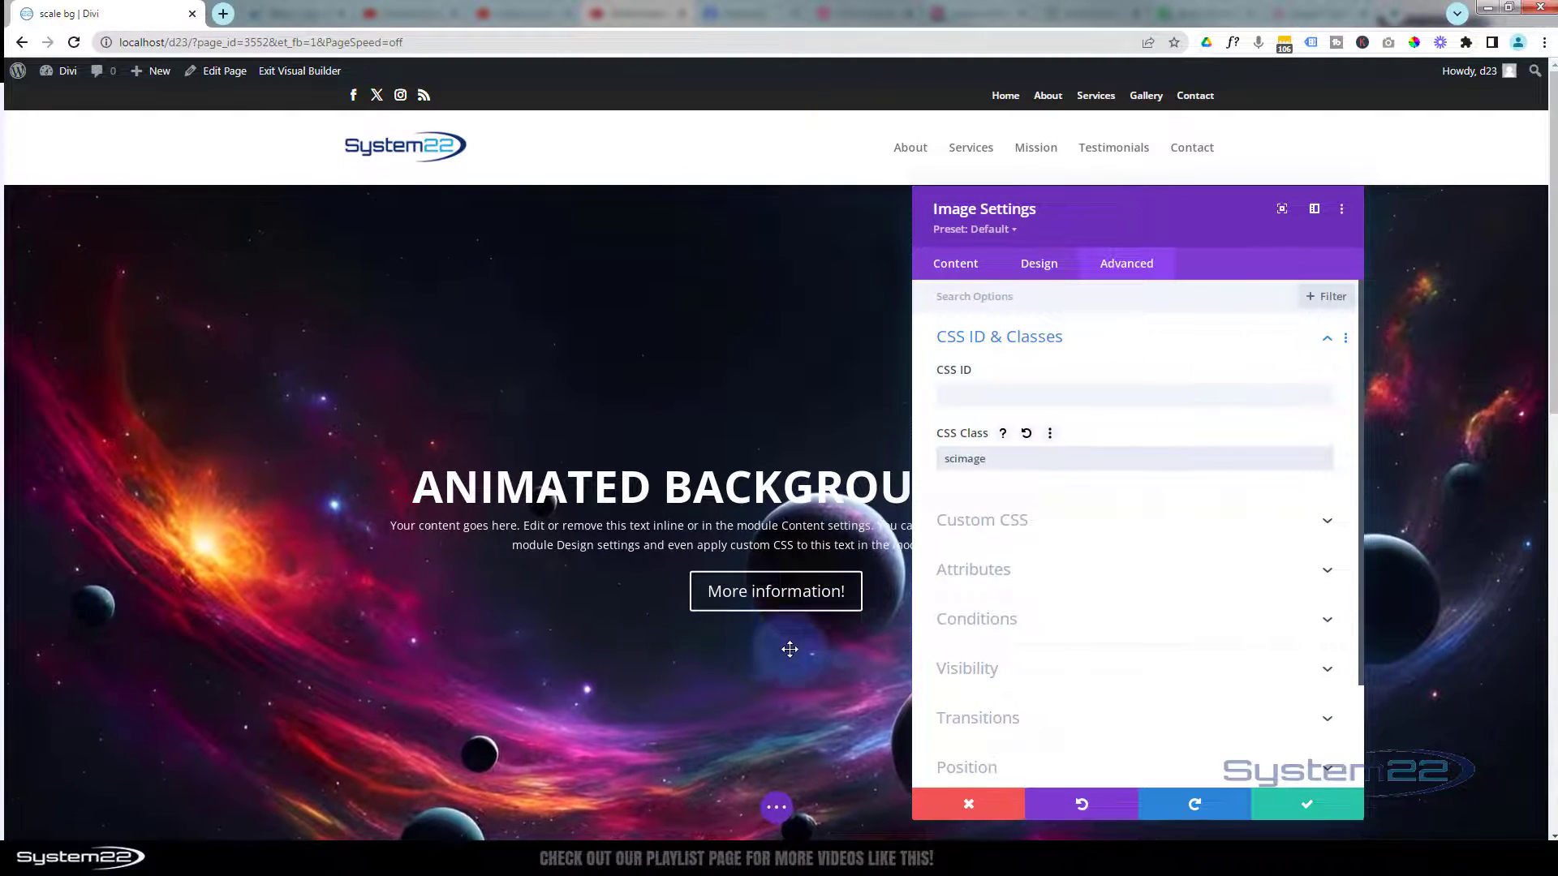
{"action": "left_click", "coordinate": [976, 443]}
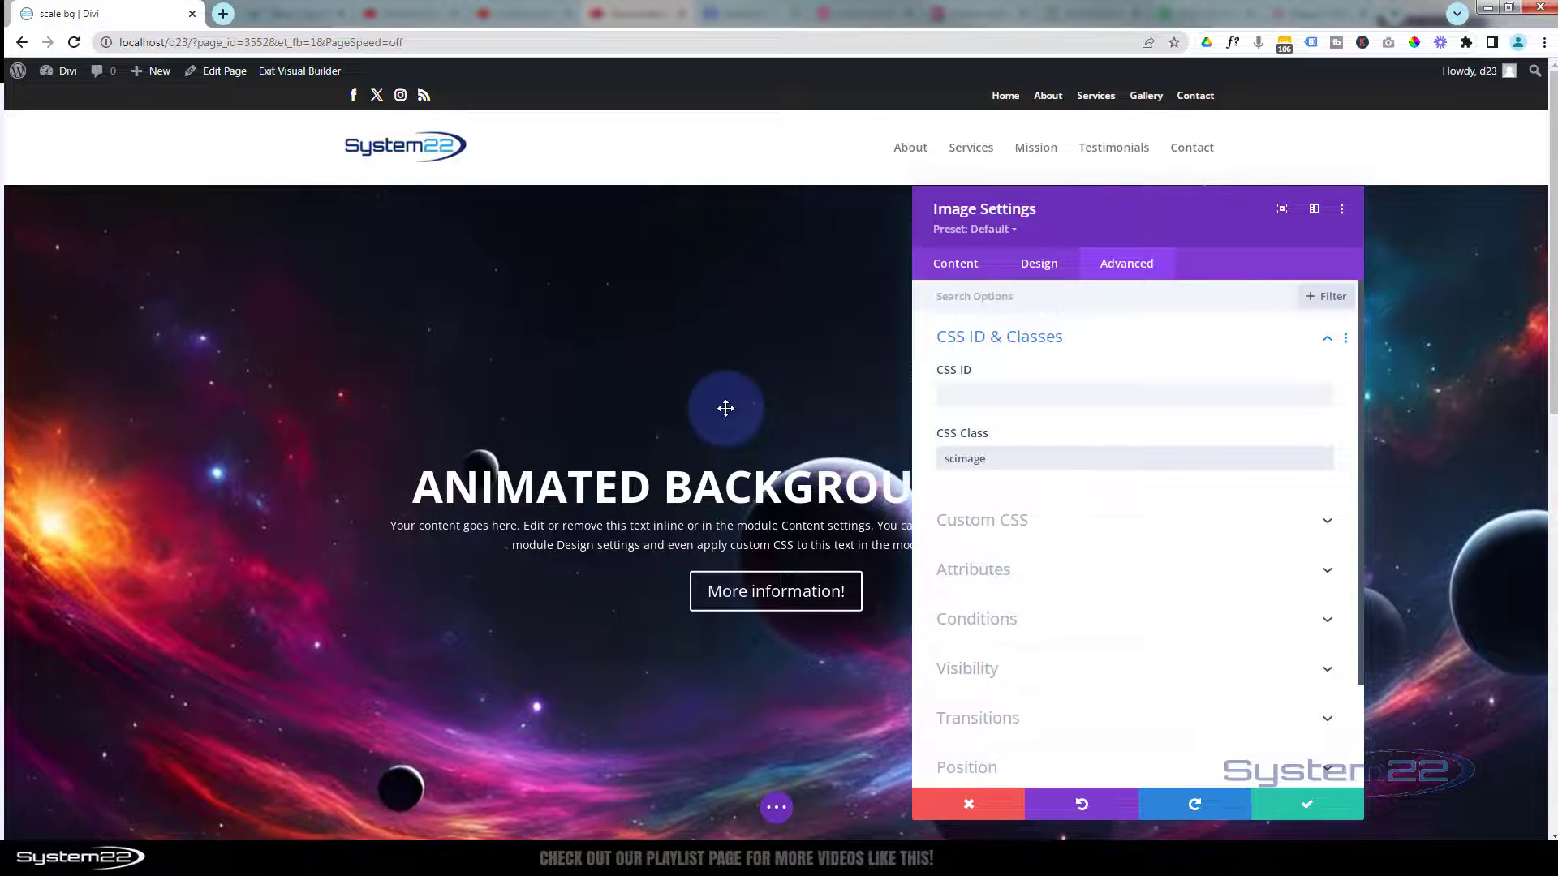
Step: Try animation durations of 50s and 150s in the .scimage rule, ending back at 100s
{"action": "left_click_drag", "start_coordinate": [1192, 228], "coordinate": [1249, 230]}
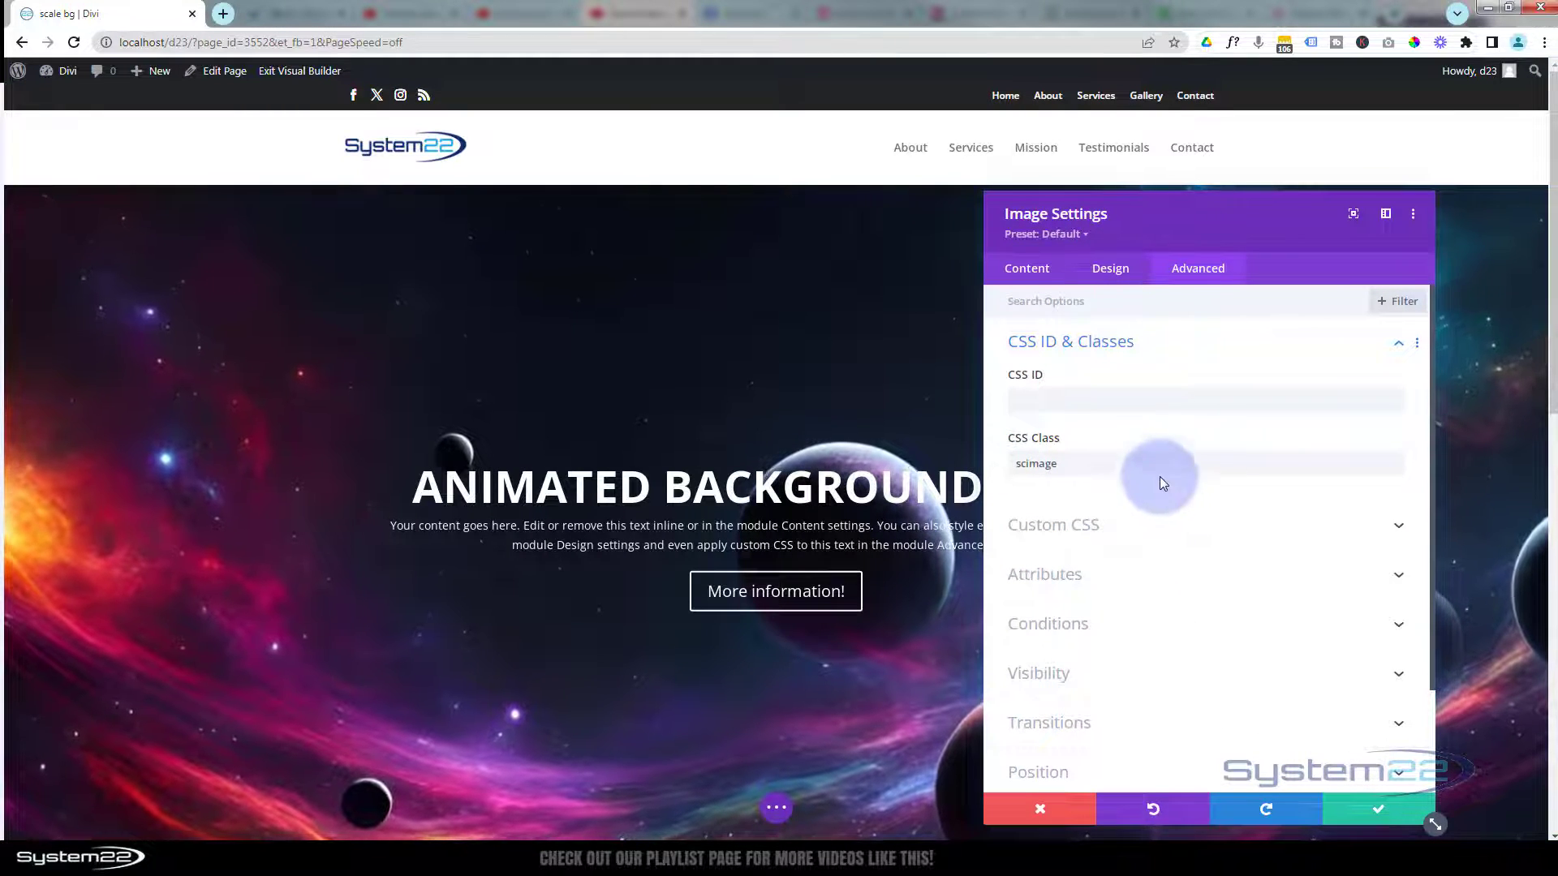
{"action": "left_click", "coordinate": [1124, 525]}
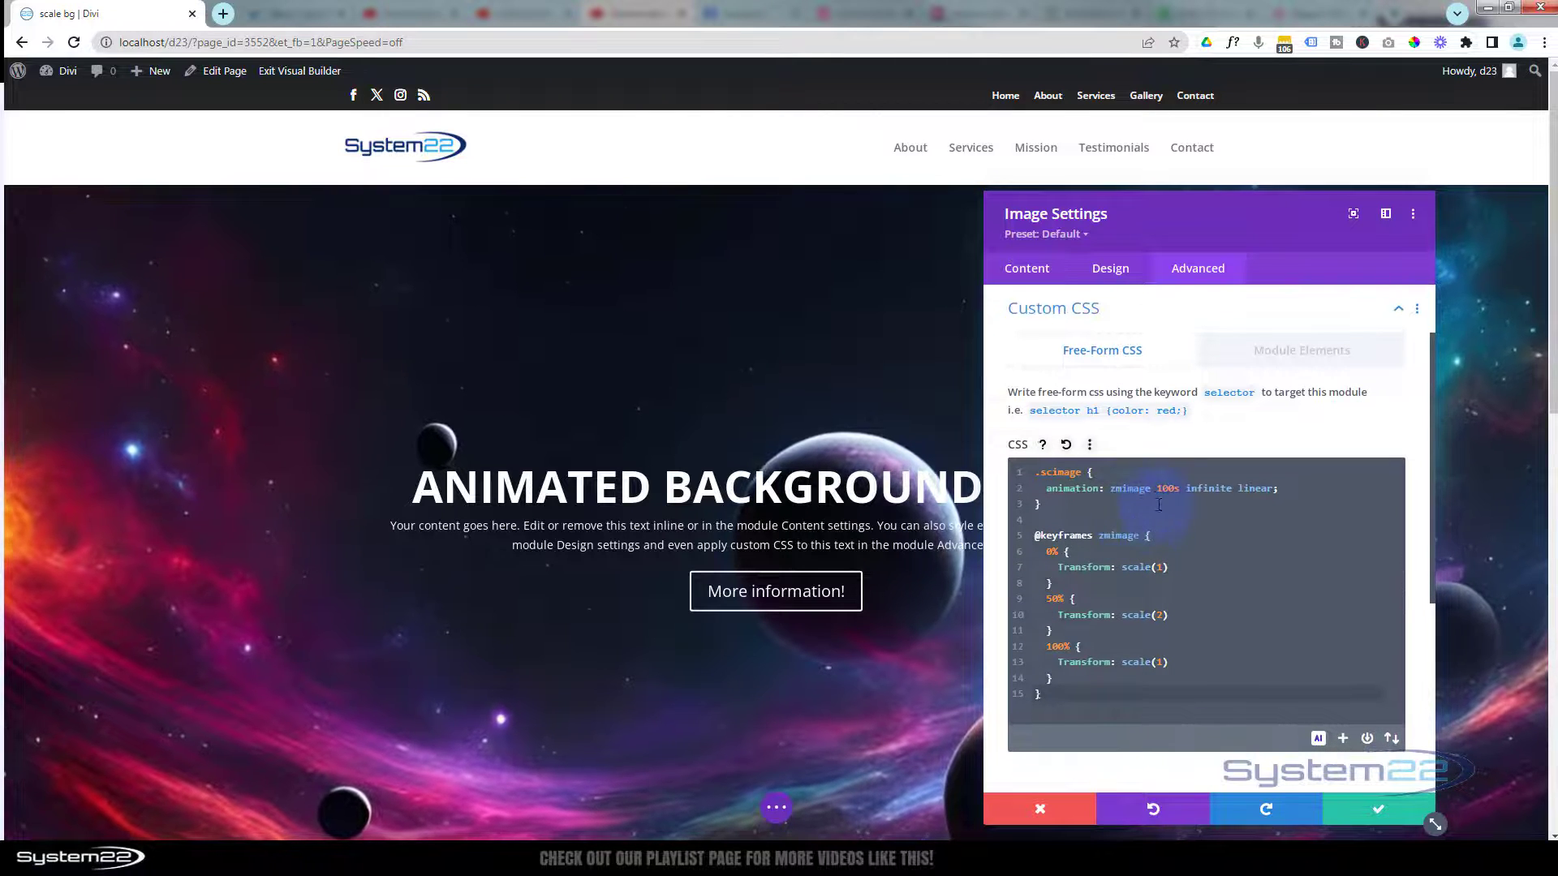
{"action": "left_click_drag", "start_coordinate": [1159, 489], "coordinate": [1178, 488]}
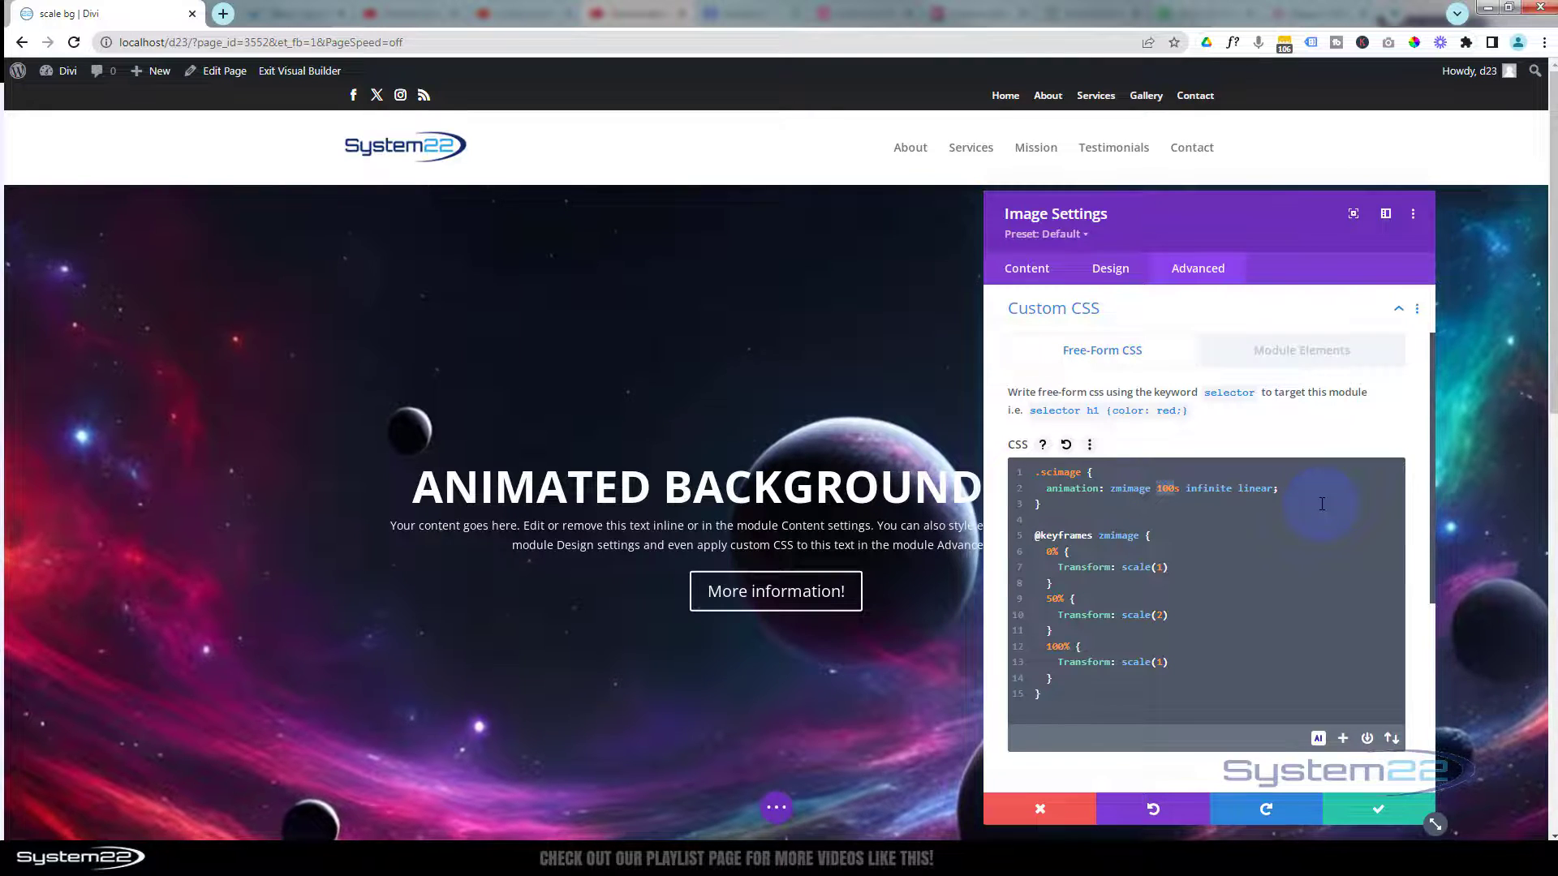
{"action": "type", "text": "50"}
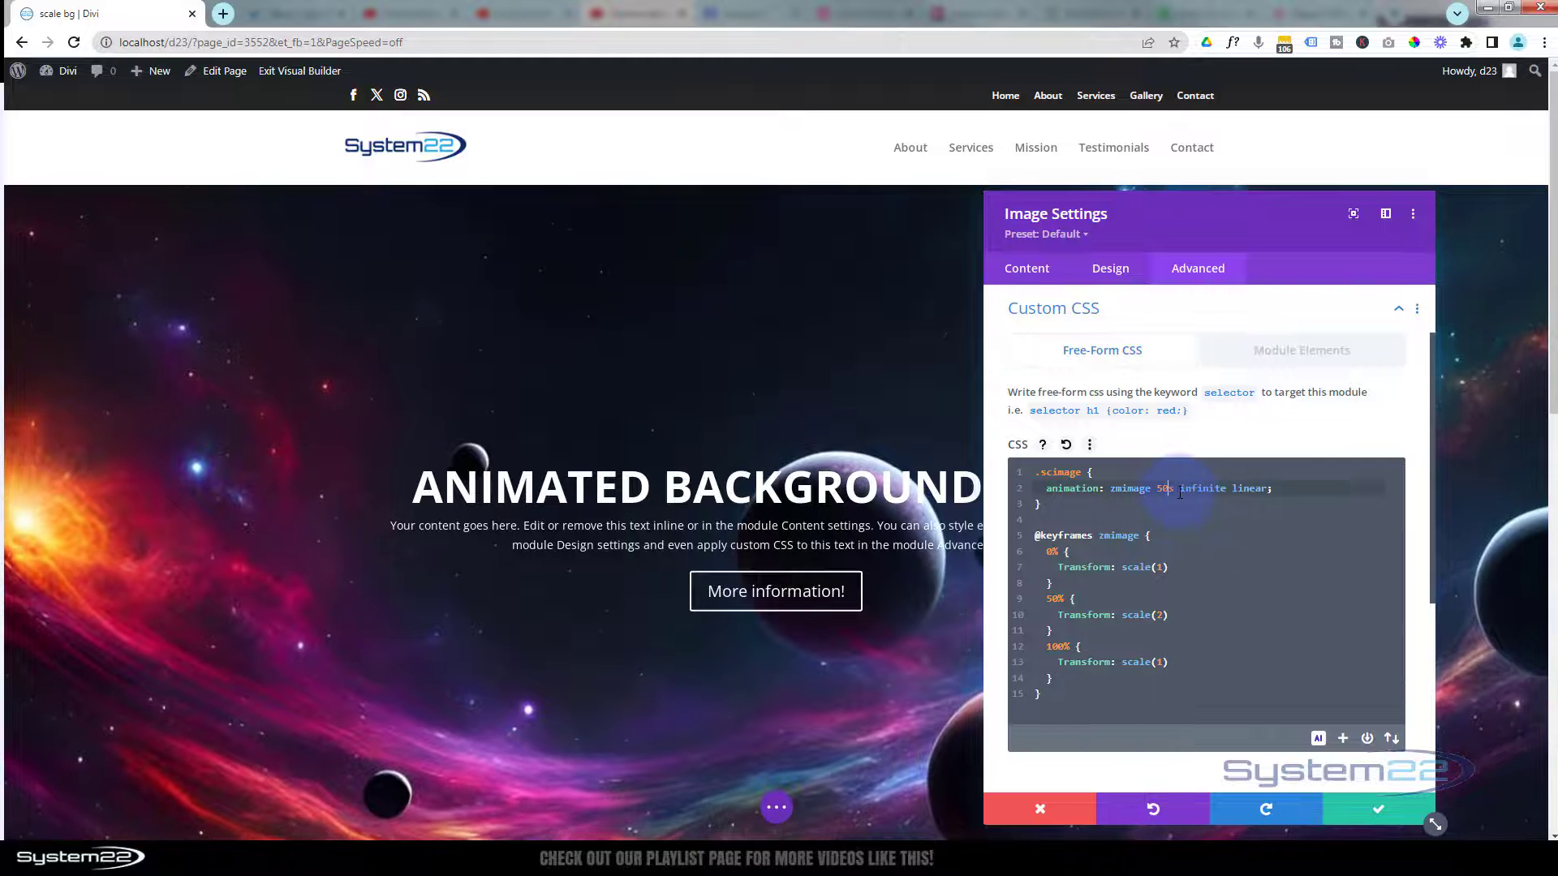
{"action": "left_click_drag", "start_coordinate": [1169, 489], "coordinate": [1160, 491]}
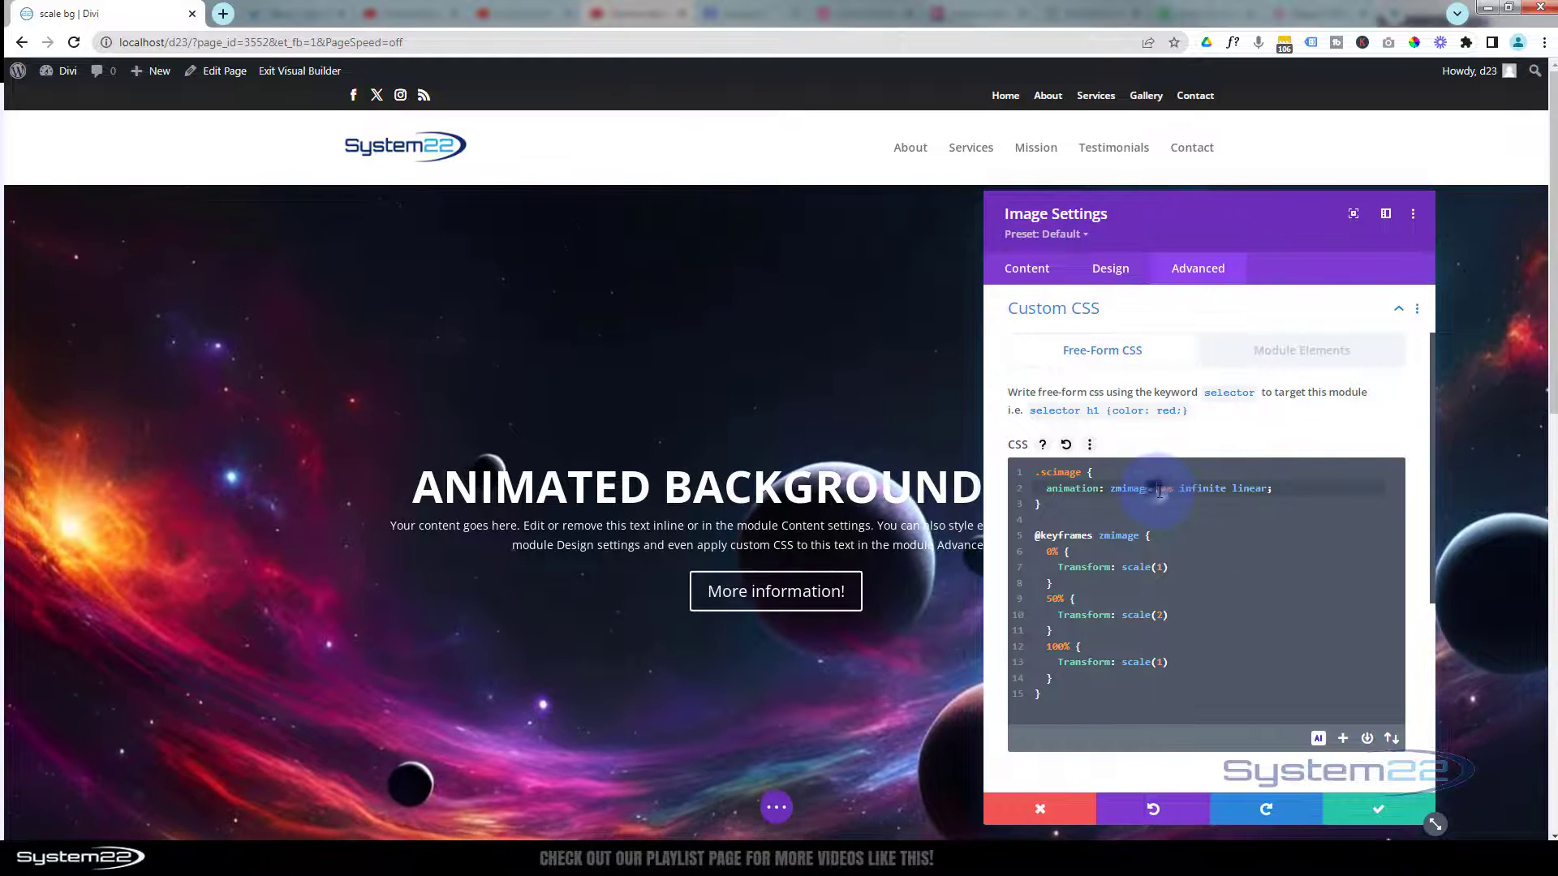
{"action": "type", "text": "150"}
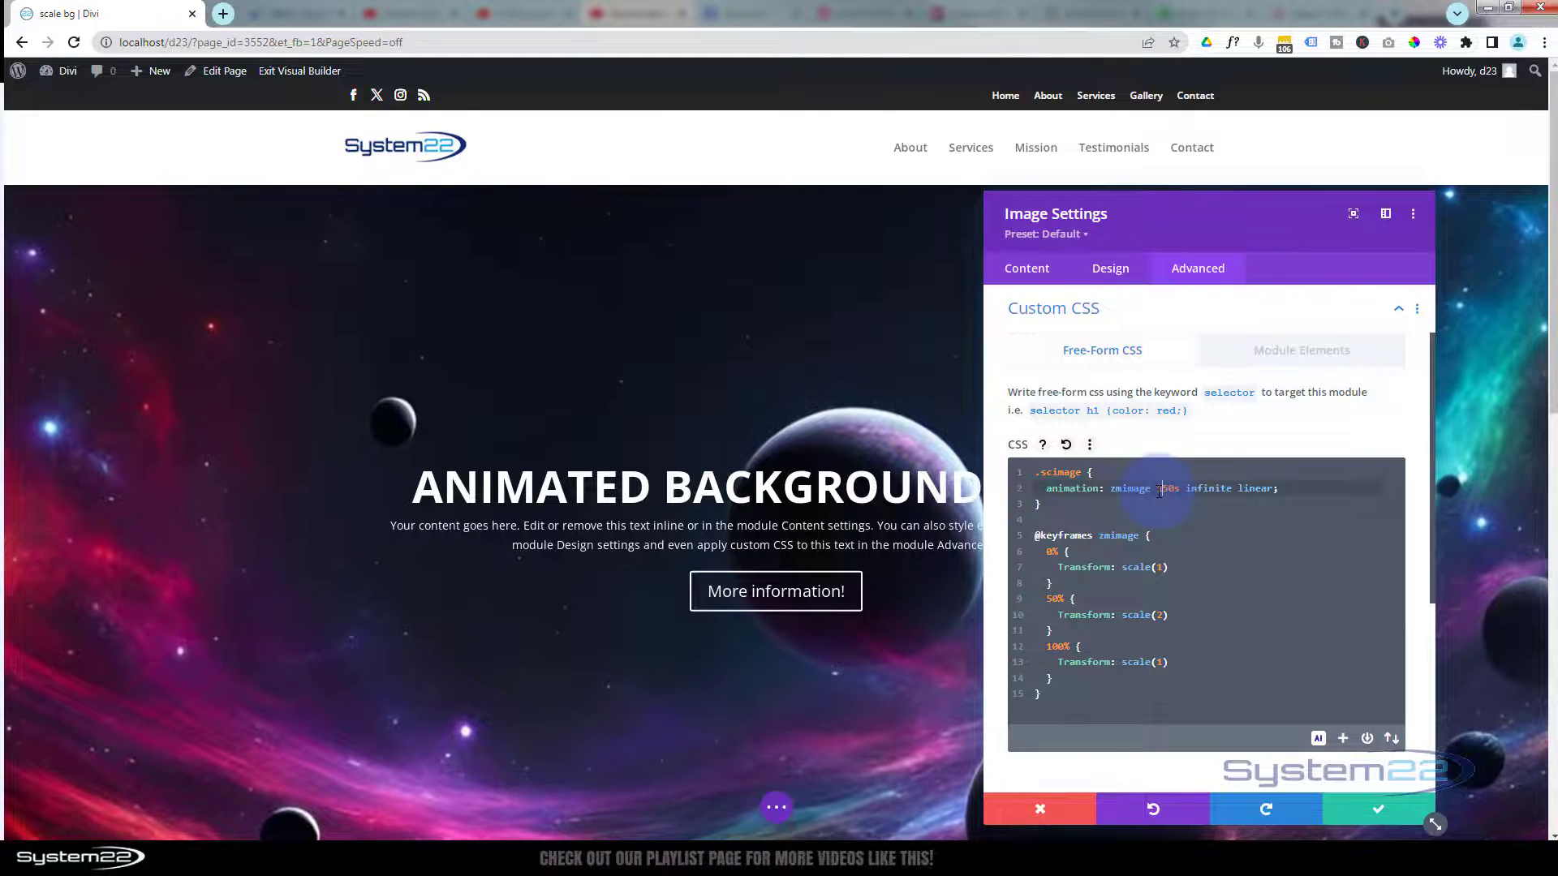
{"action": "double_click", "coordinate": [1168, 489]}
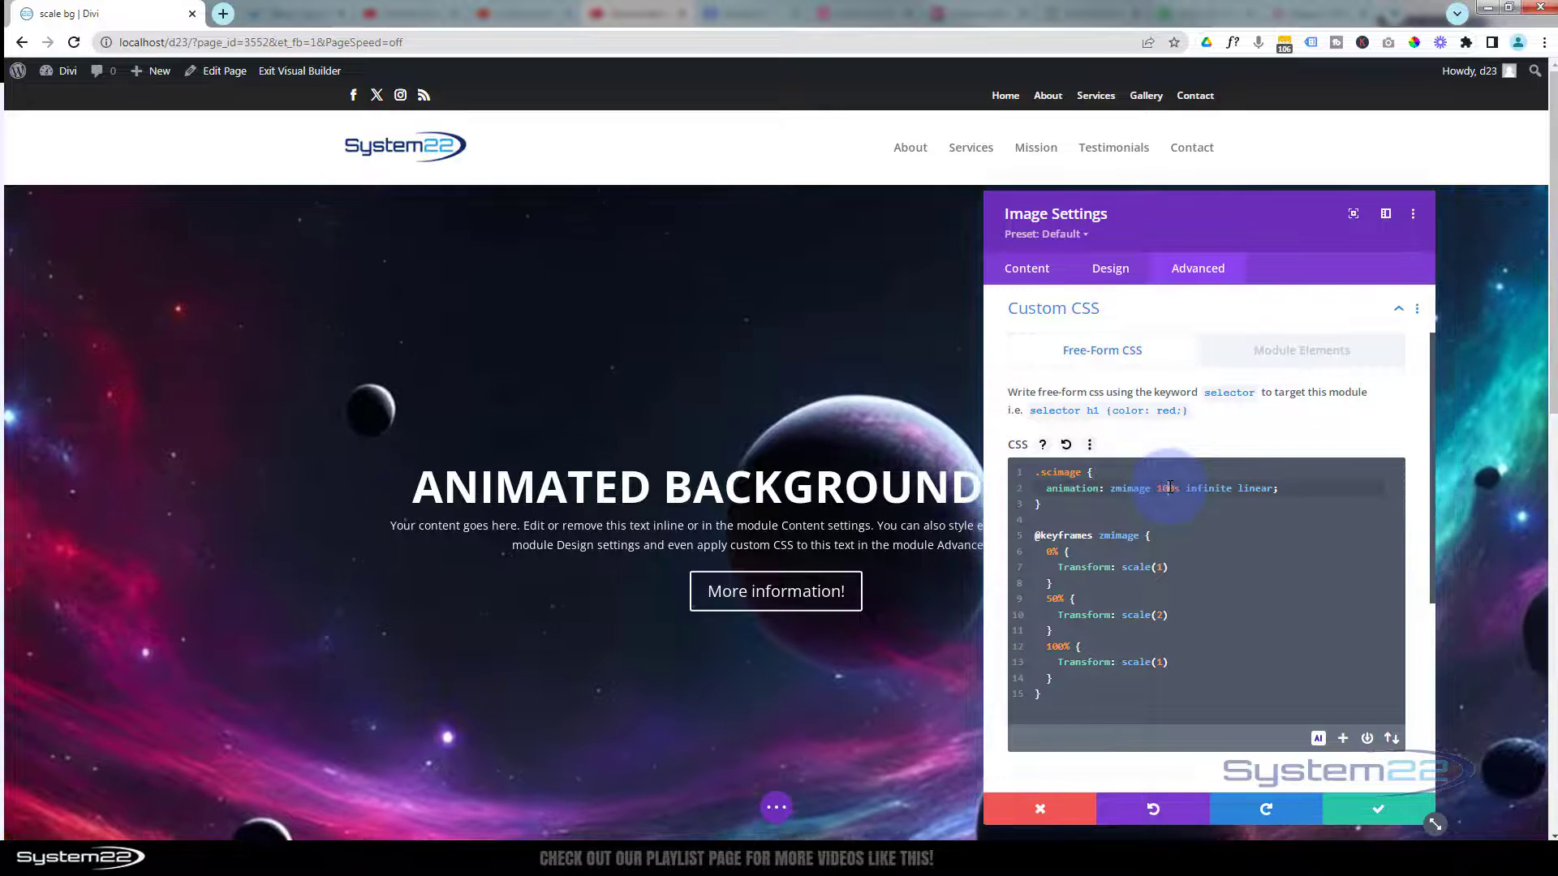
{"action": "type", "text": "0"}
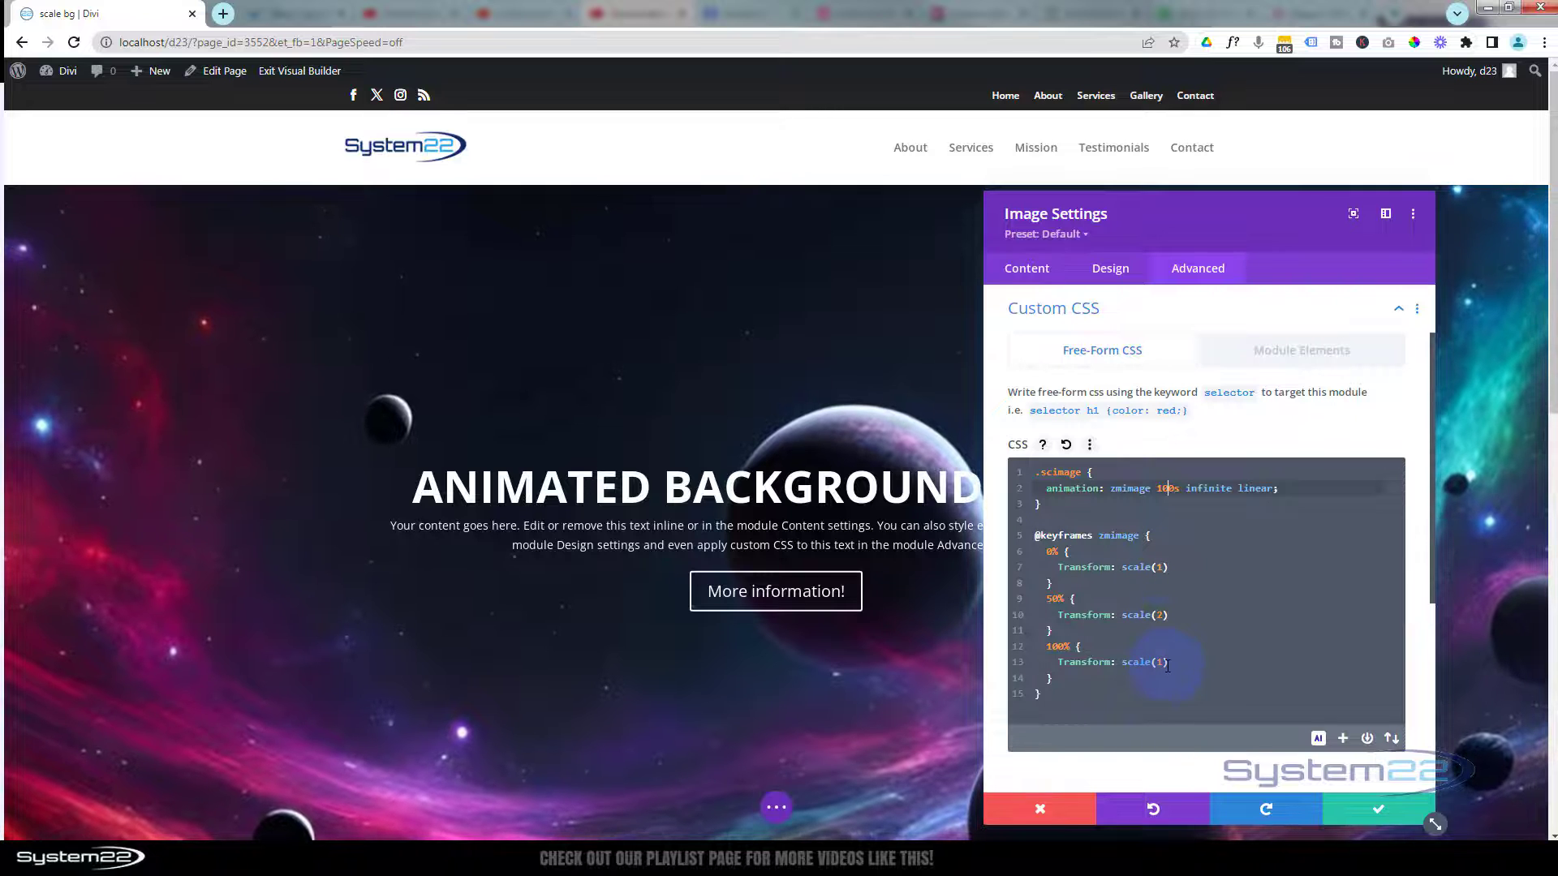
Step: Try scale(3) in the 50% keyframe, then restore scale(2)
{"action": "left_click", "coordinate": [1159, 615]}
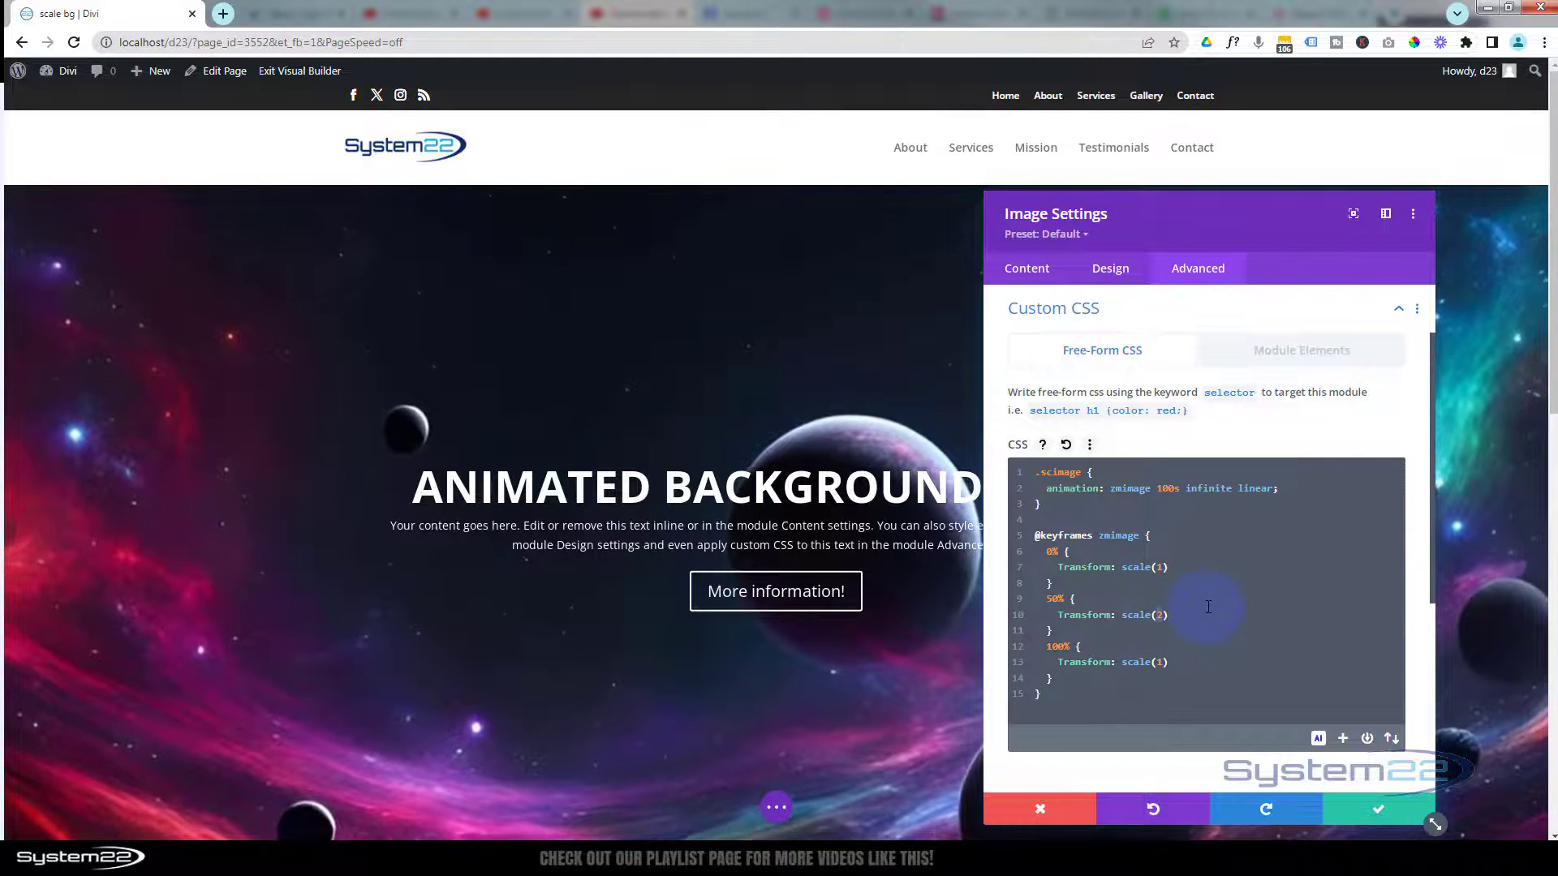
{"action": "key", "text": "BackSpace"}
{"action": "type", "text": "3"}
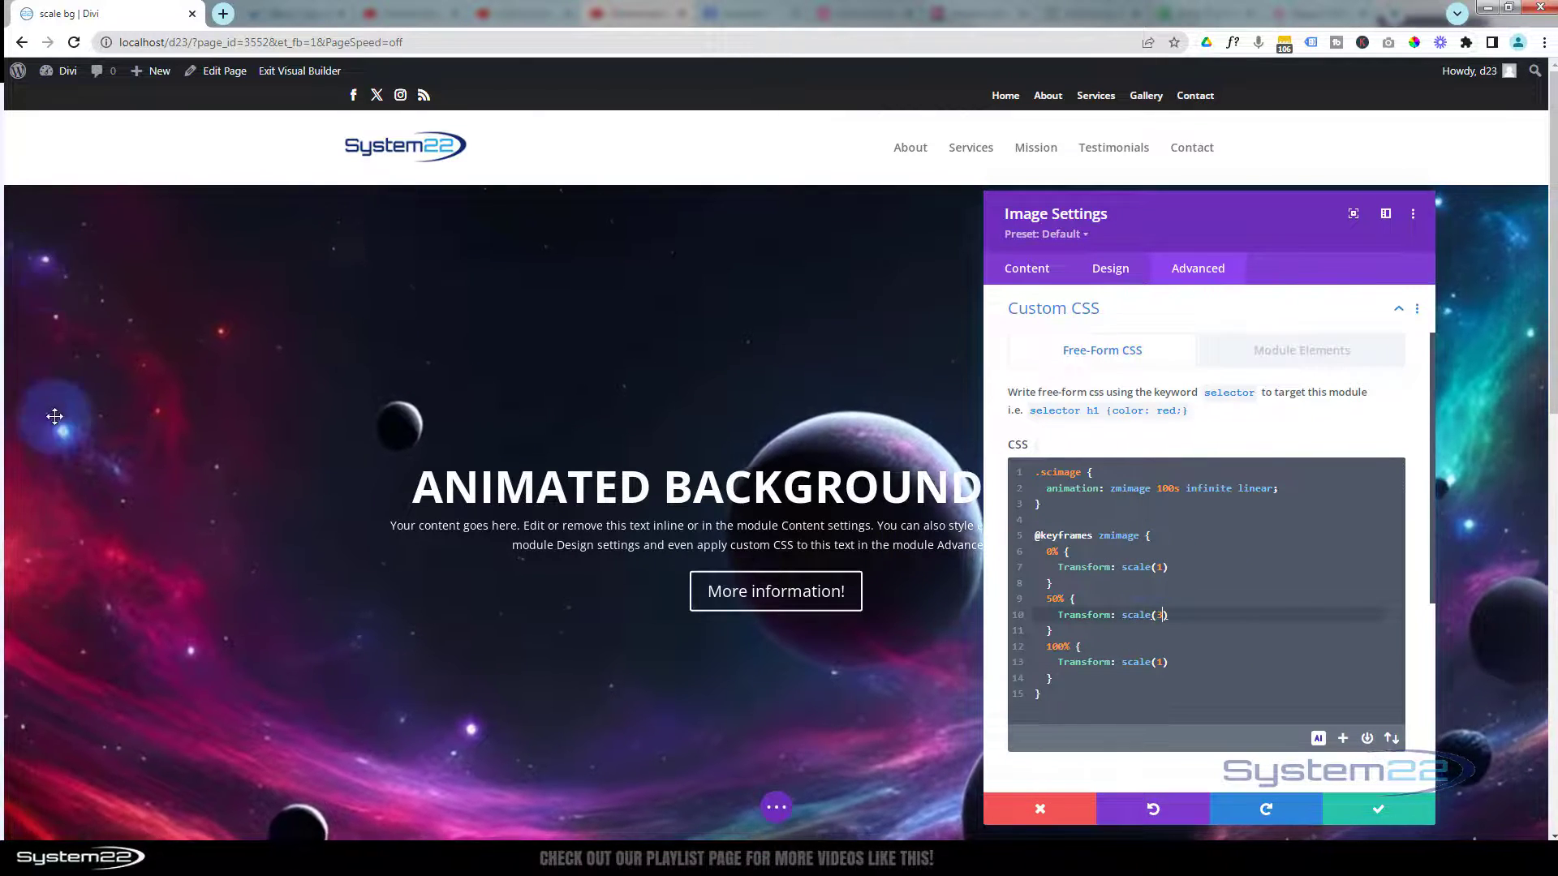
{"action": "double_click", "coordinate": [1159, 615]}
{"action": "type", "text": "3"}
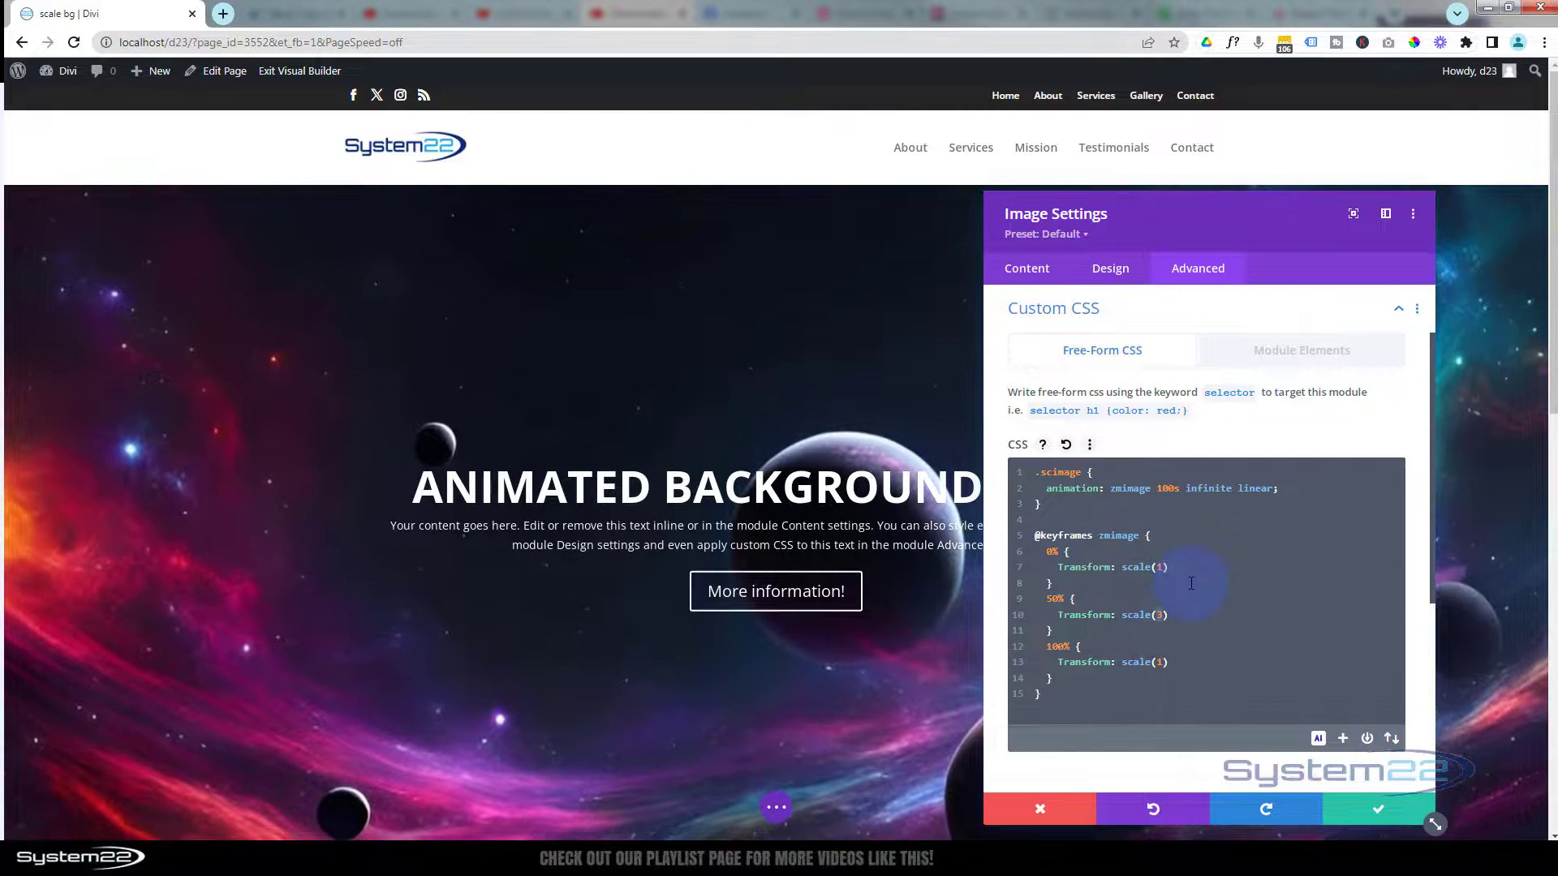
{"action": "key", "text": "BackSpace"}
{"action": "type", "text": "2"}
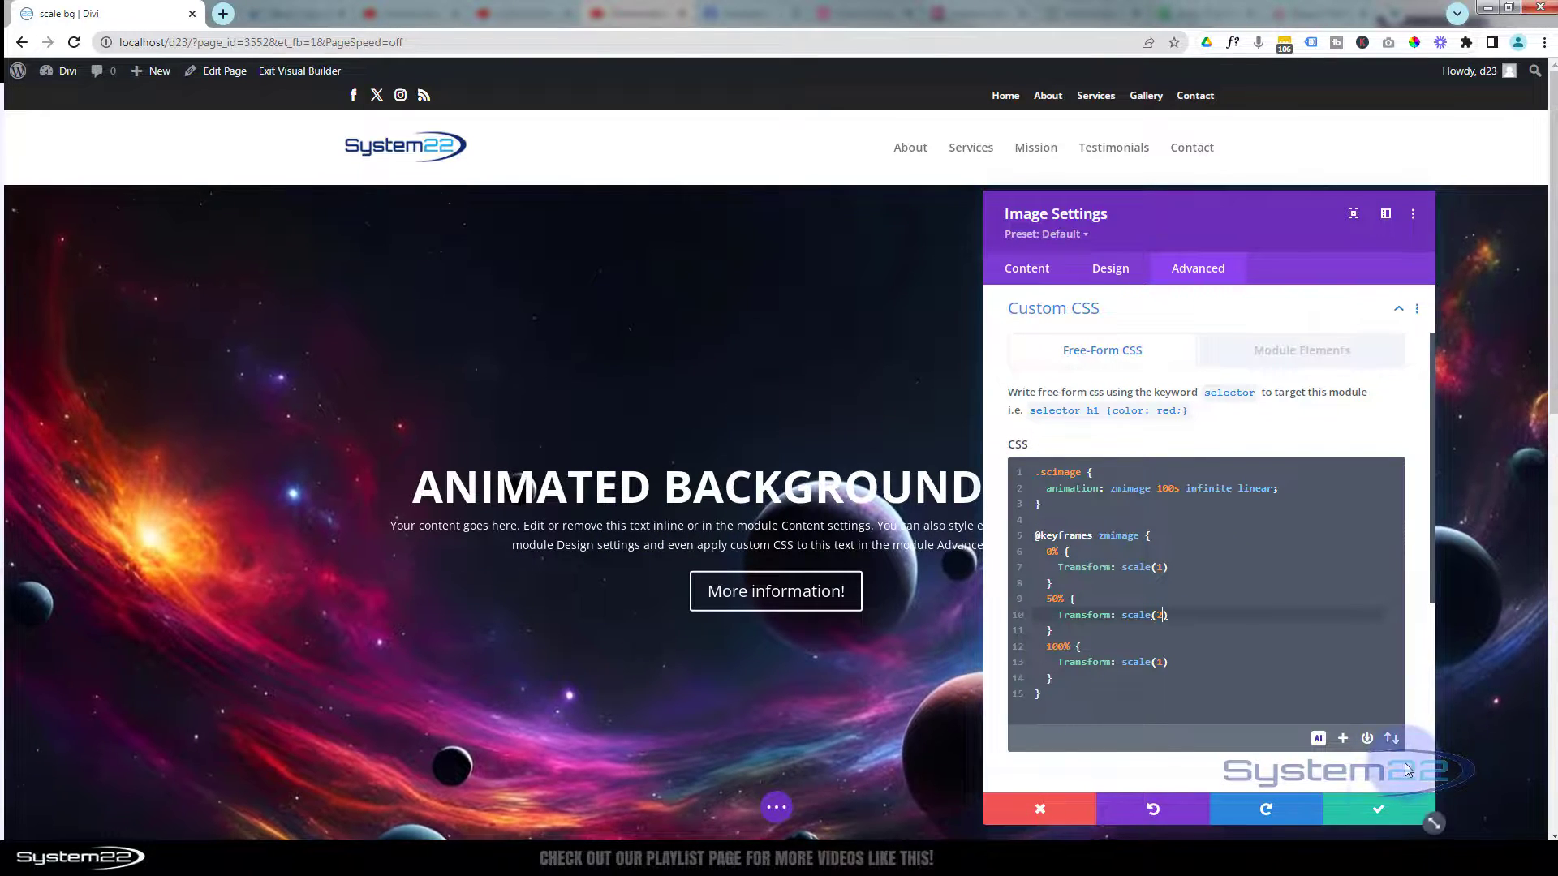
Step: Save the image module settings and save the page as a draft
{"action": "left_click", "coordinate": [1385, 812]}
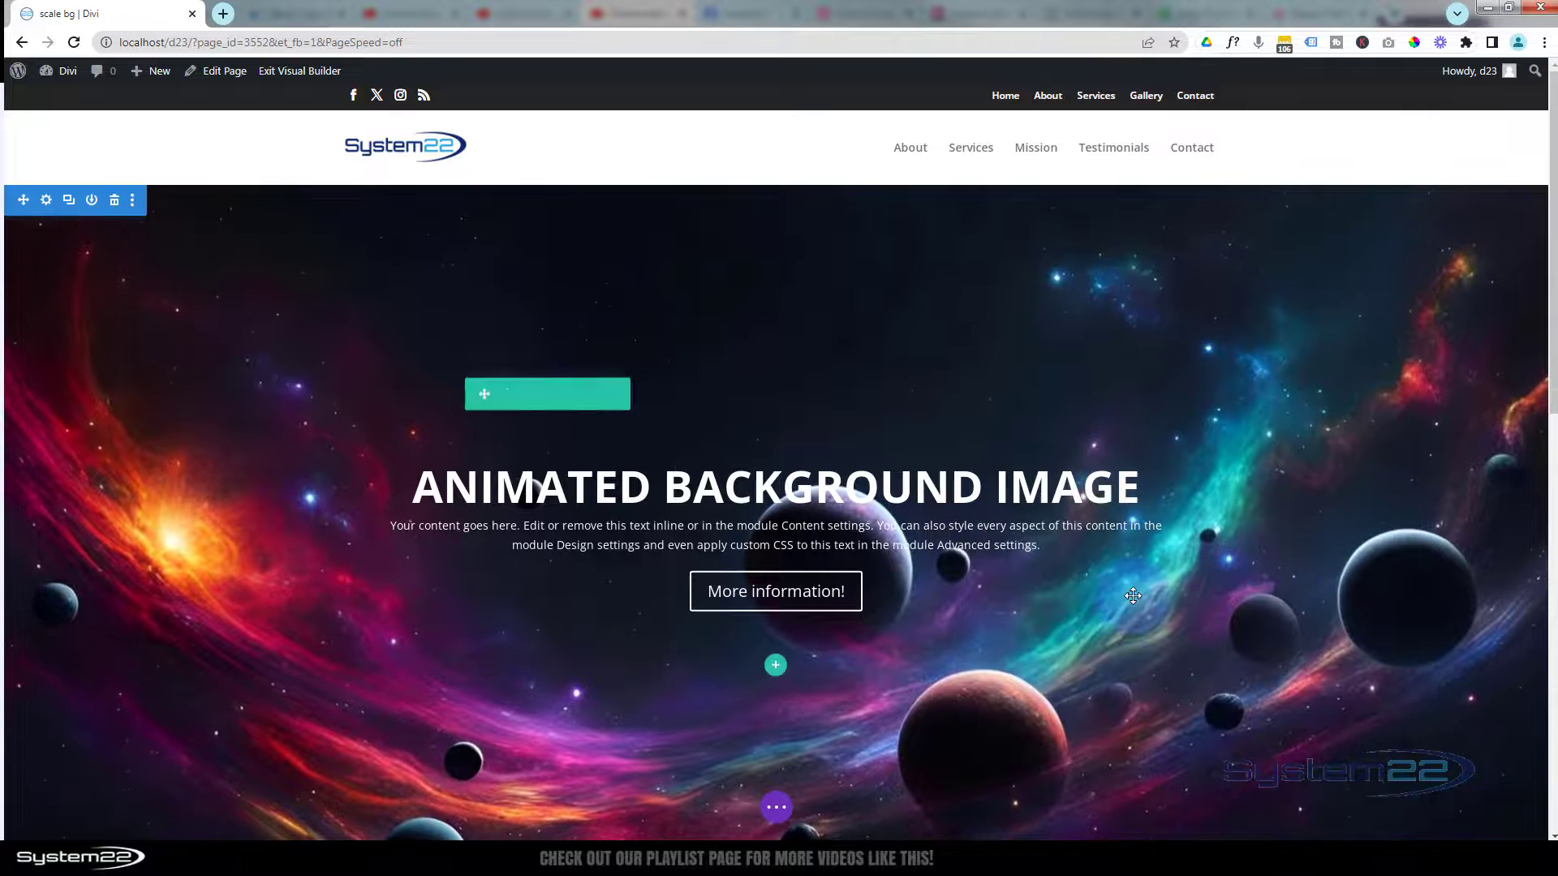
{"action": "scroll", "coordinate": [998, 384], "scroll_direction": "down", "scroll_amount": 5}
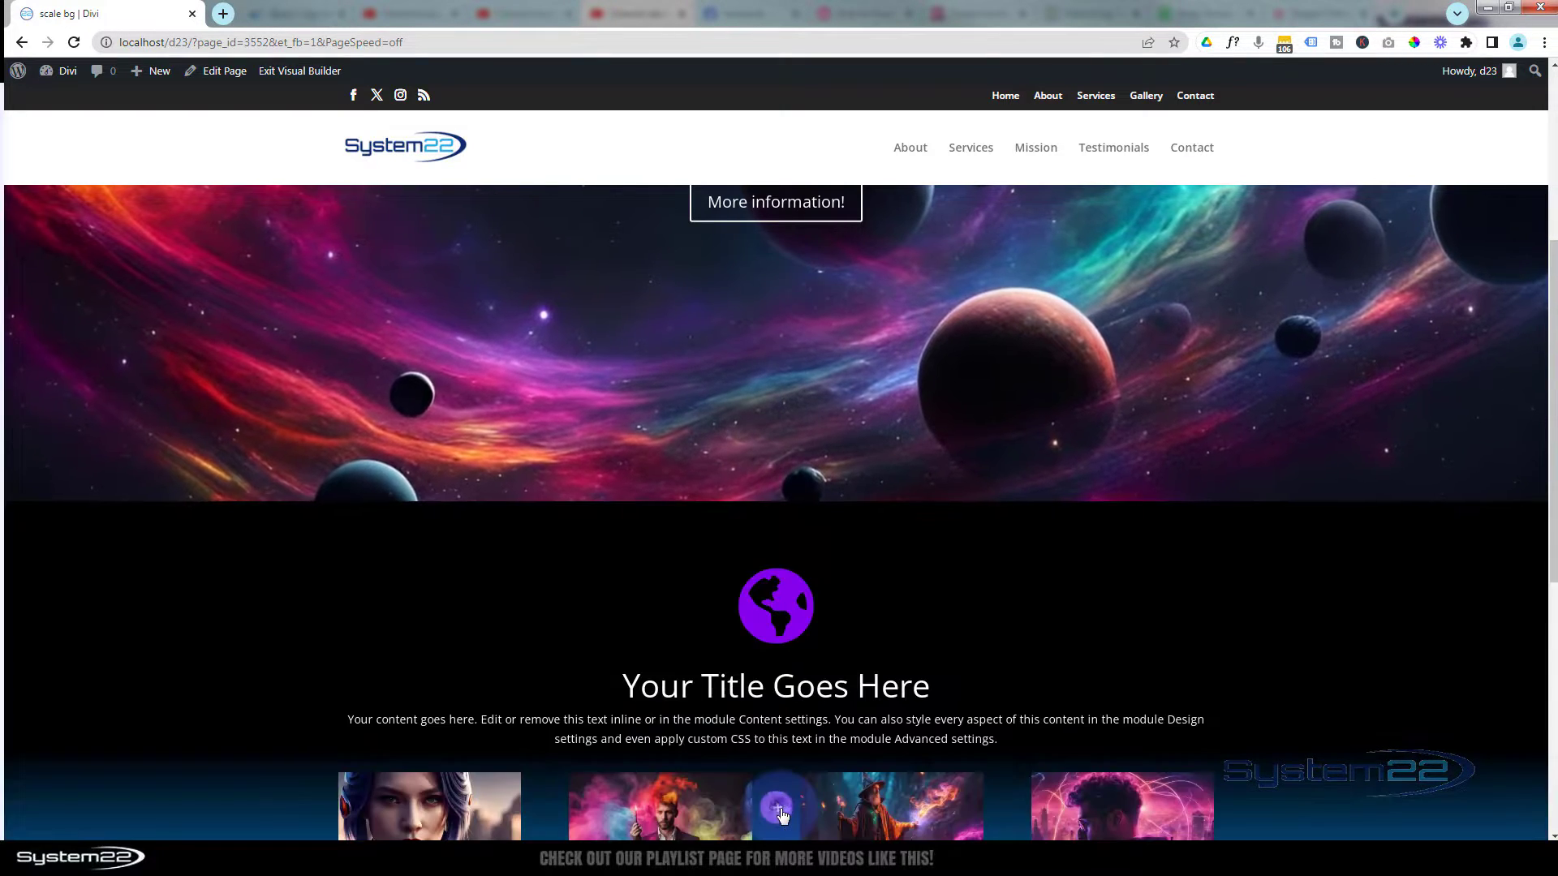
{"action": "left_click", "coordinate": [779, 810]}
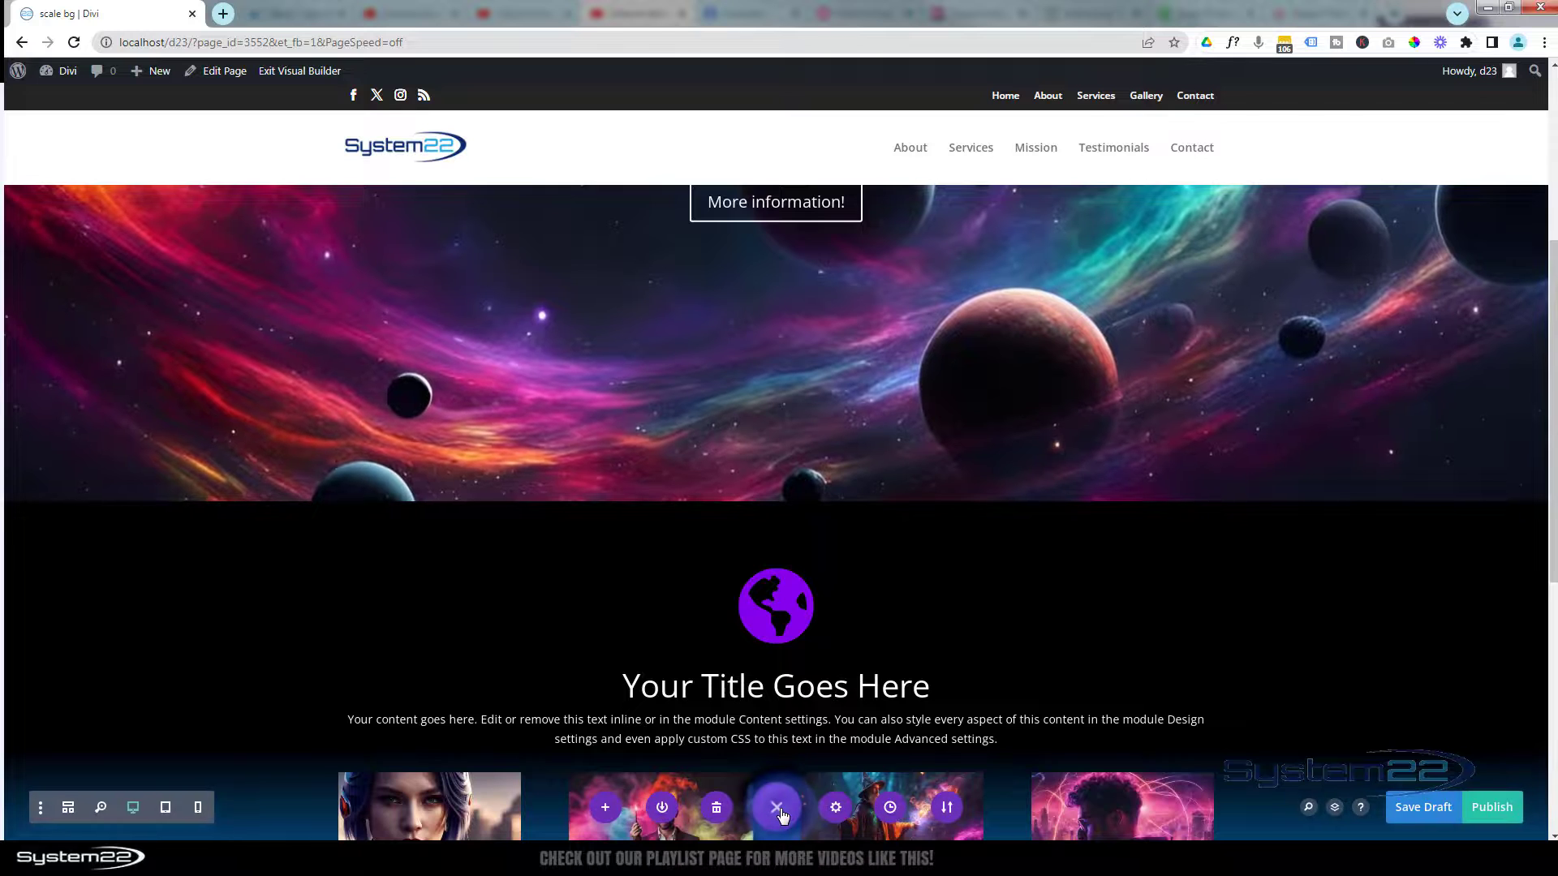
{"action": "left_click", "coordinate": [1425, 810]}
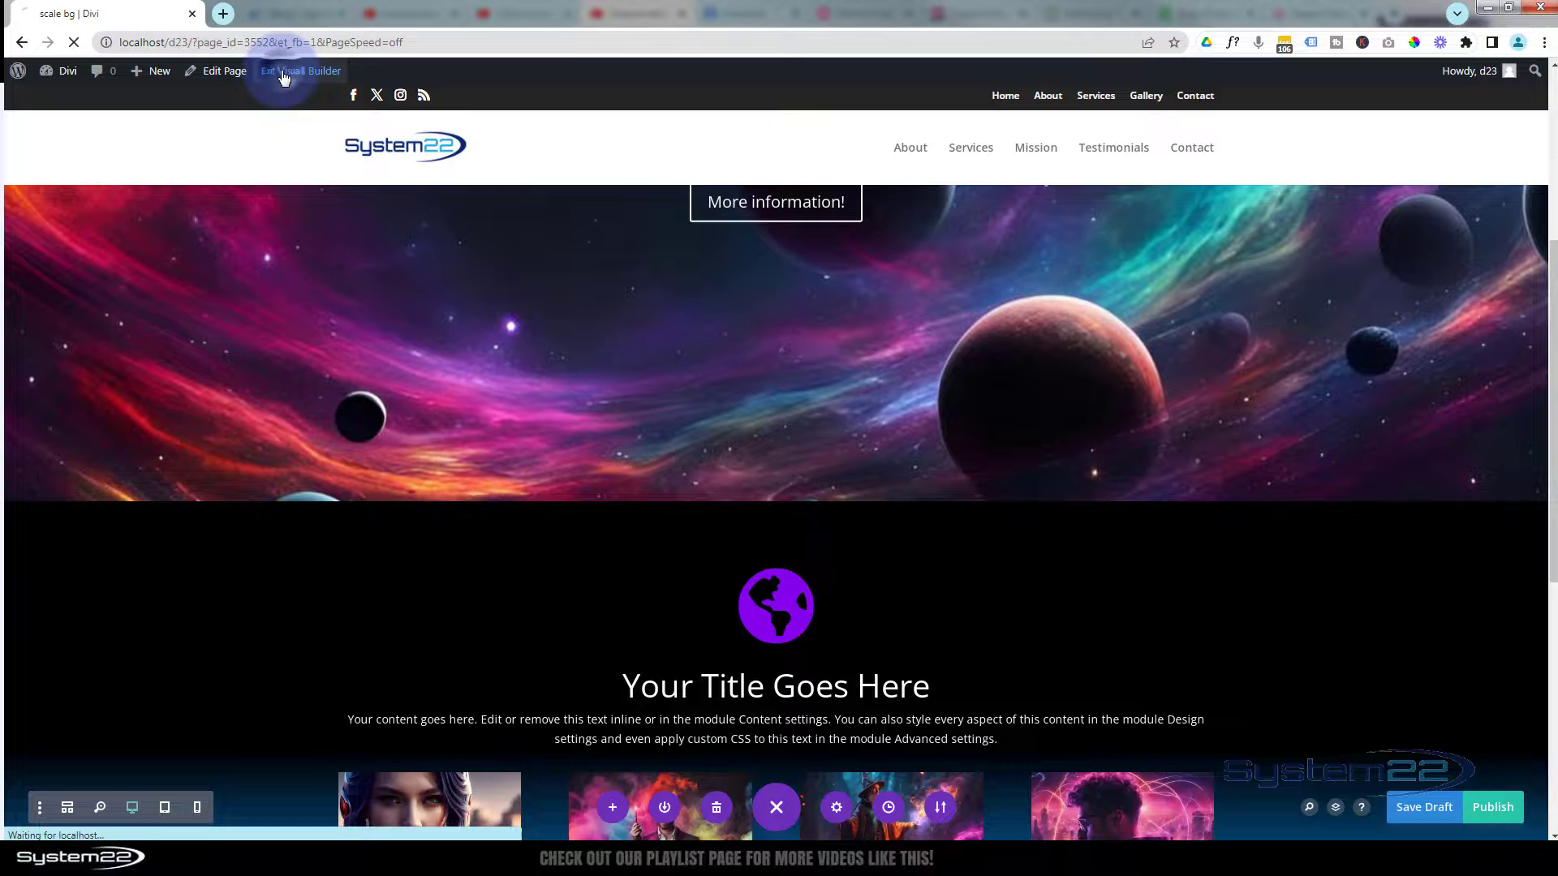
Step: Exit the visual builder and examine the animated background section and the content below it on the front-end page
{"action": "left_click", "coordinate": [286, 71]}
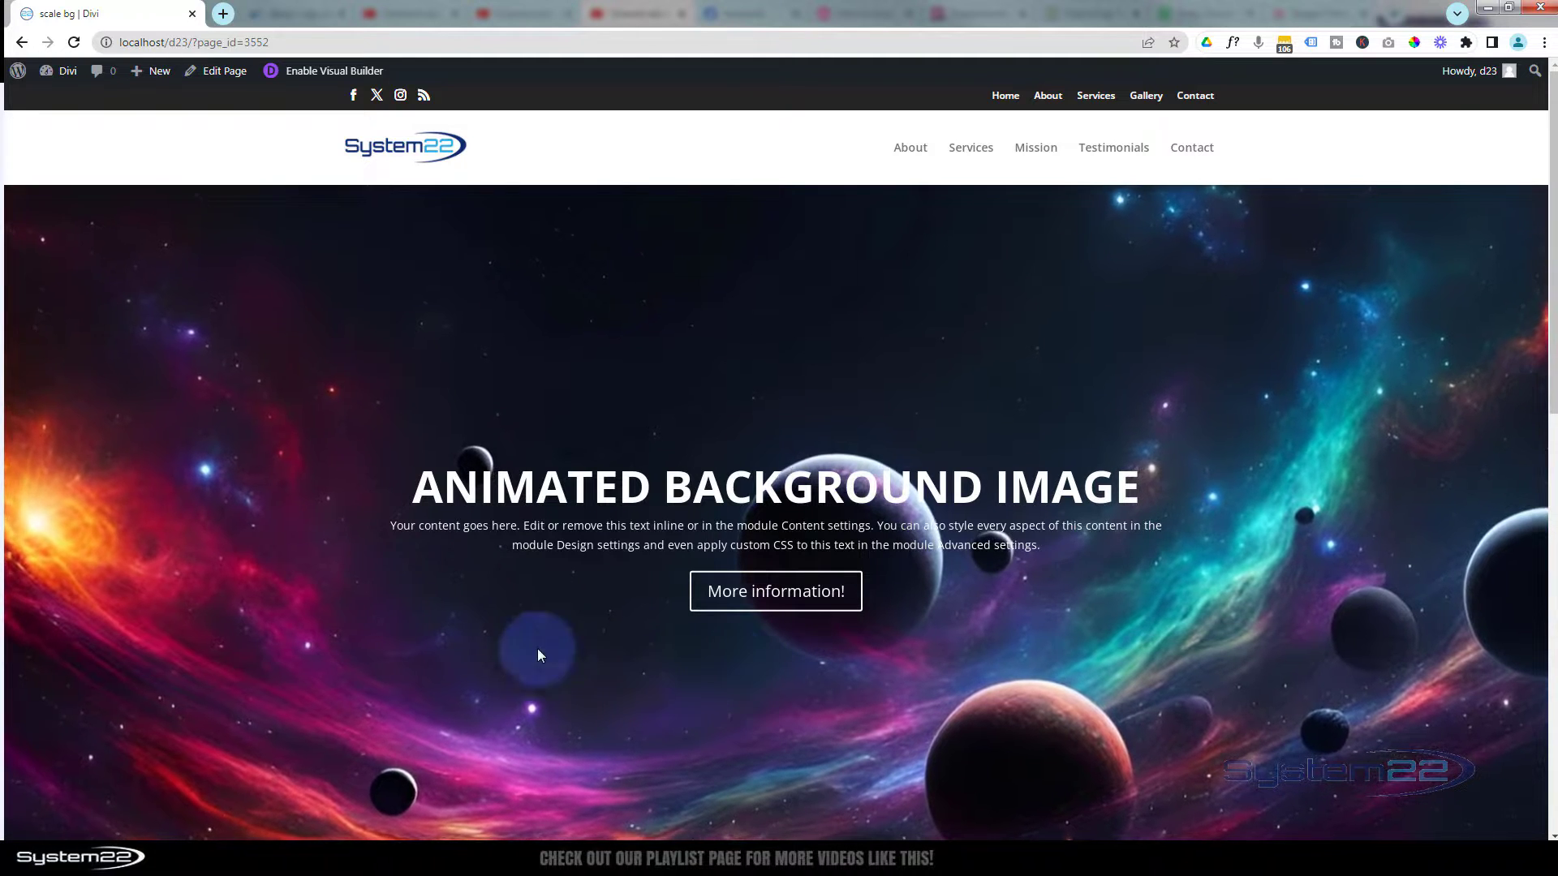
{"action": "scroll", "coordinate": [421, 587], "scroll_direction": "down", "scroll_amount": 3}
{"action": "scroll", "coordinate": [423, 585], "scroll_direction": "down", "scroll_amount": 4}
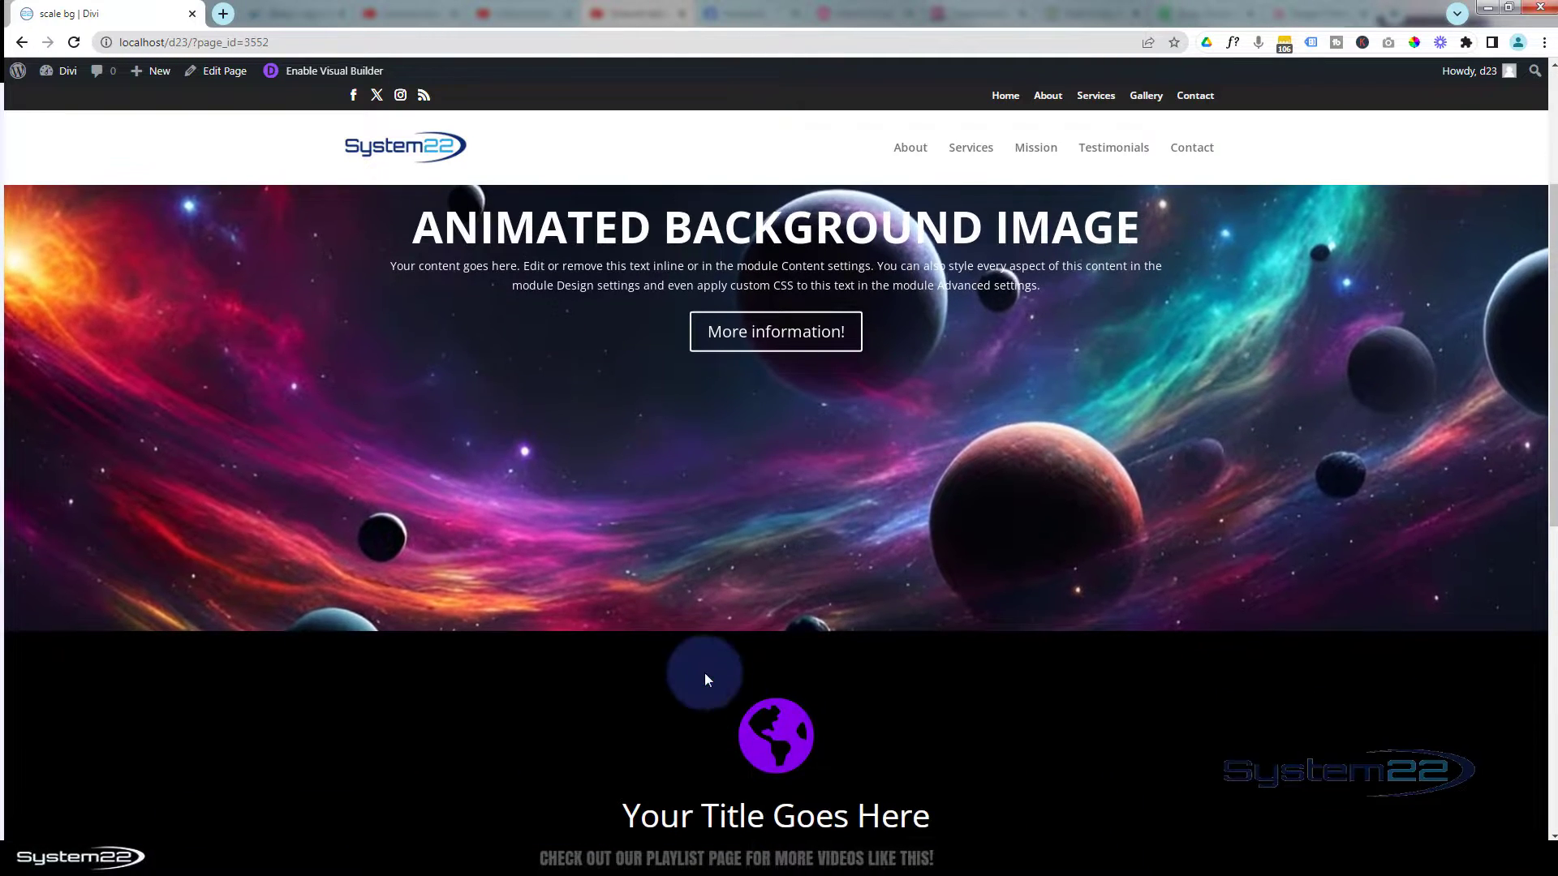
{"action": "scroll", "coordinate": [864, 542], "scroll_direction": "down", "scroll_amount": 3}
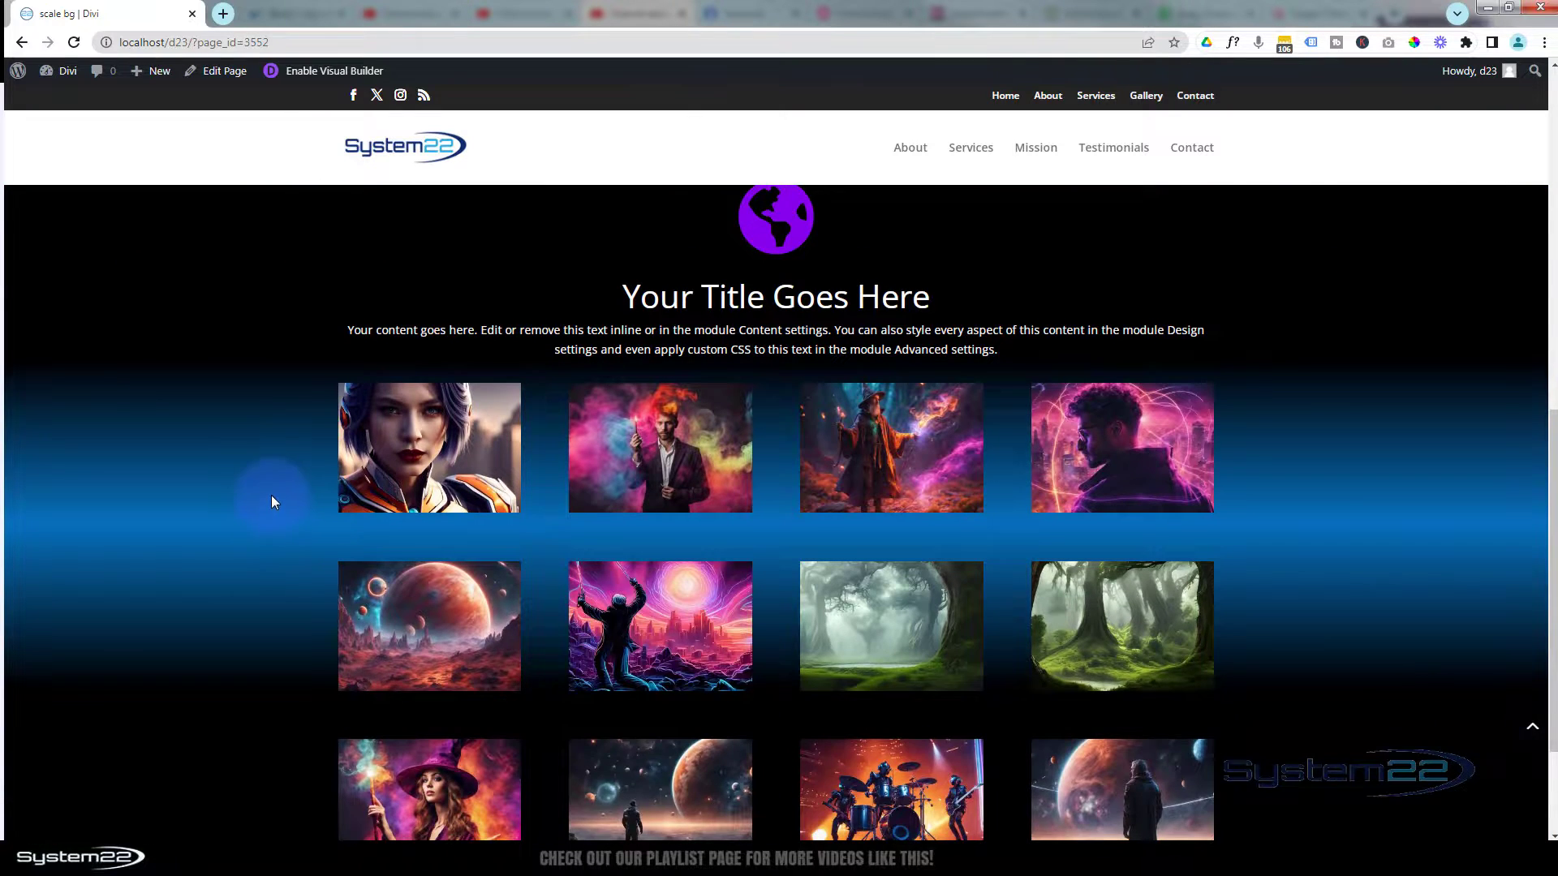
{"action": "scroll", "coordinate": [271, 496], "scroll_direction": "up", "scroll_amount": 7}
{"action": "scroll", "coordinate": [275, 501], "scroll_direction": "up", "scroll_amount": 1}
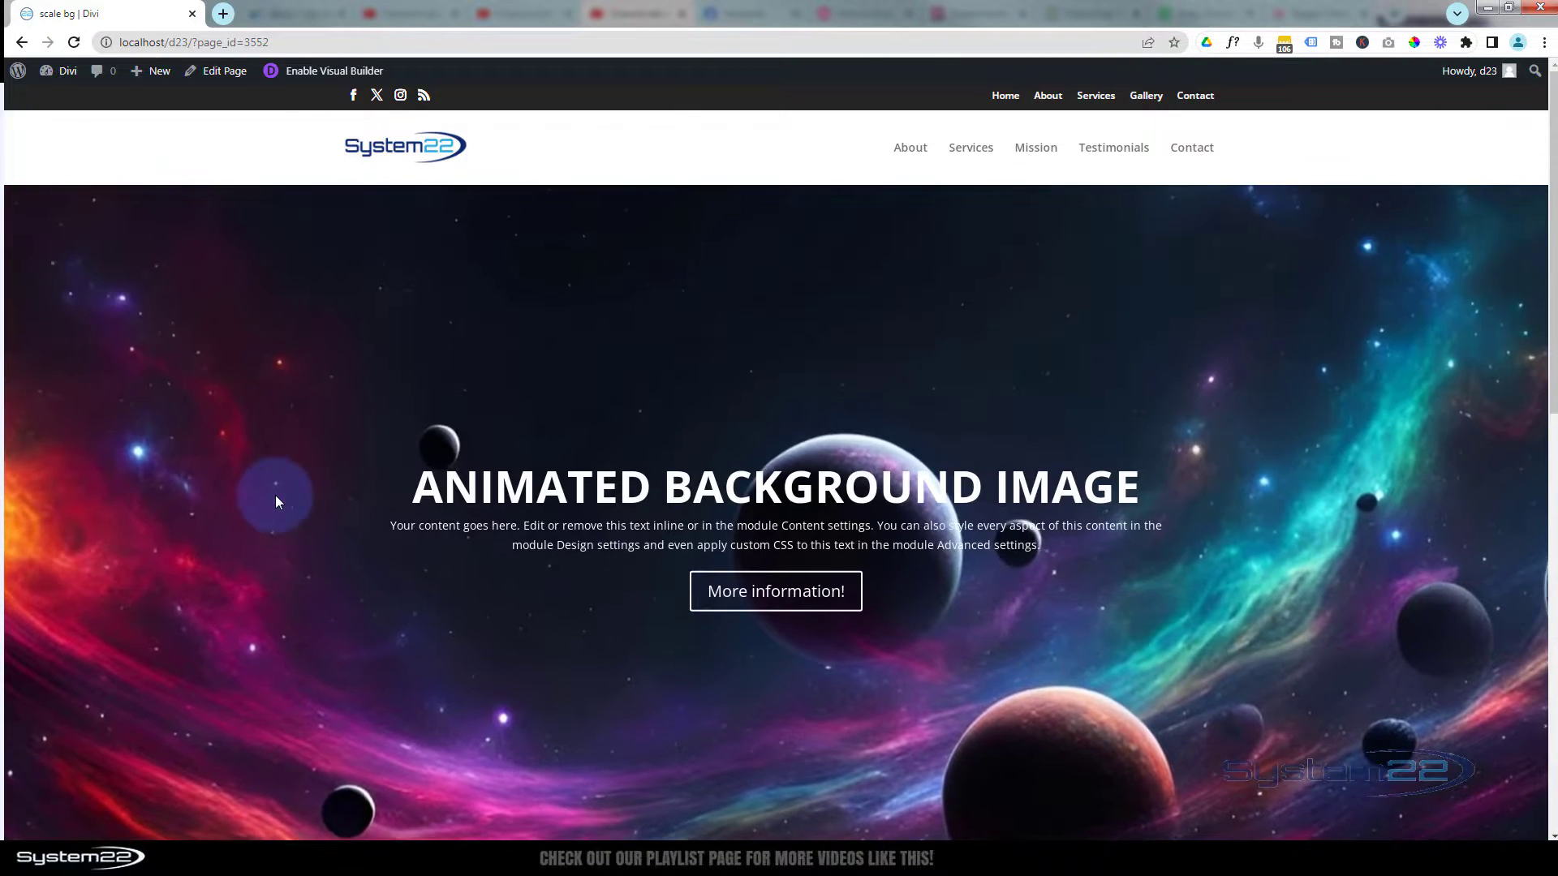